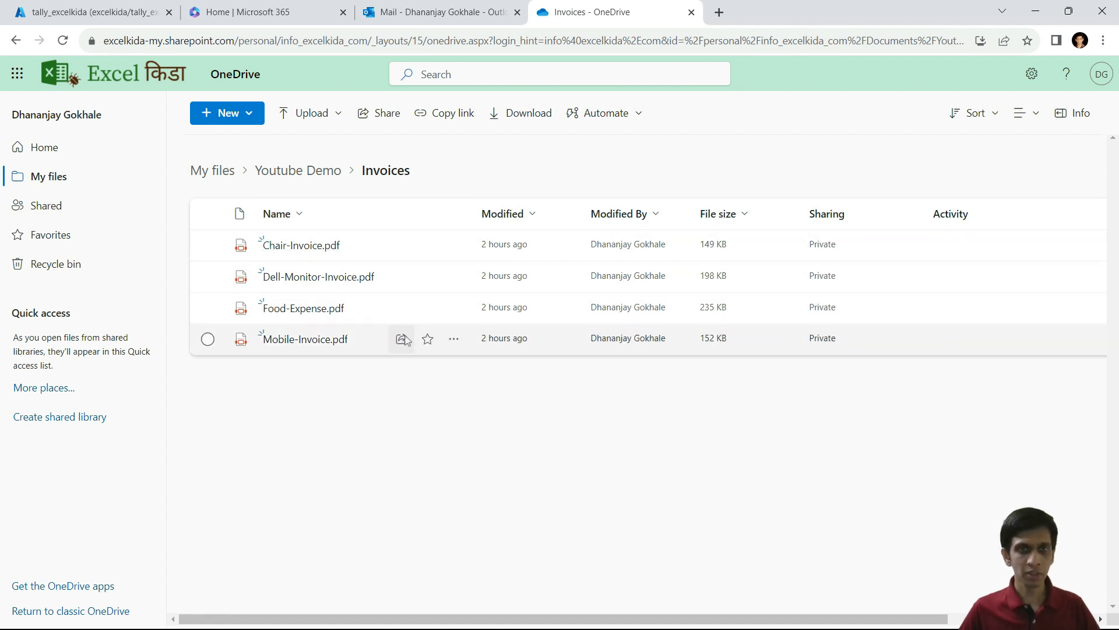
Step: Check the TallyPrime ledger, then preview the Chair, Dell-Monitor and Food-Expense invoices in OneDrive
{"action": "key", "text": "alt+Tab"}
{"action": "key", "text": "Tab"}
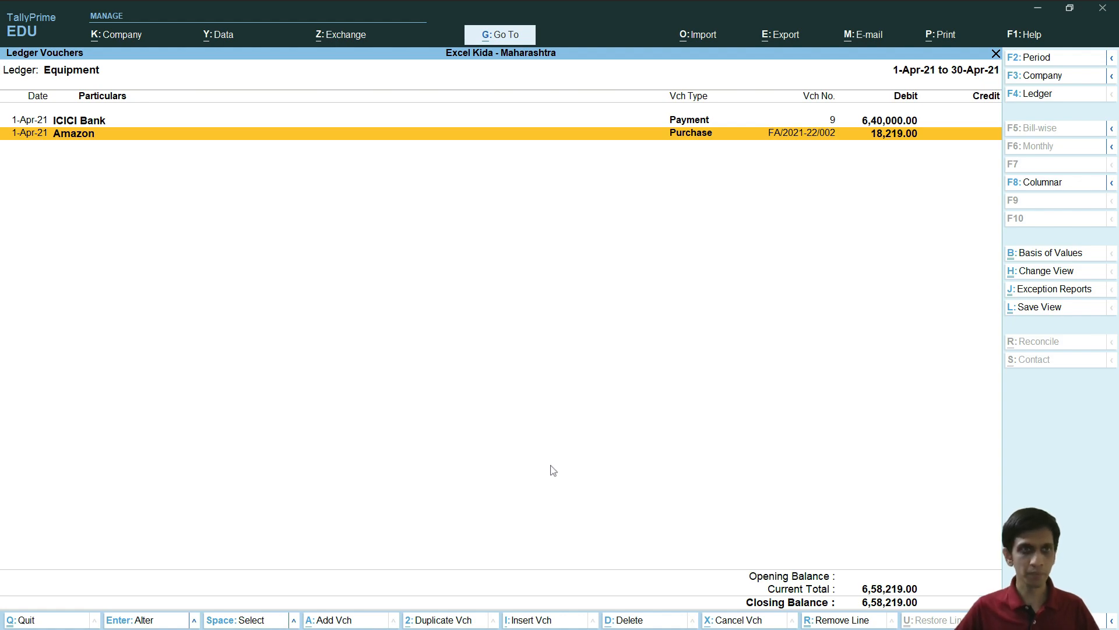
{"action": "key", "text": "alt+Tab"}
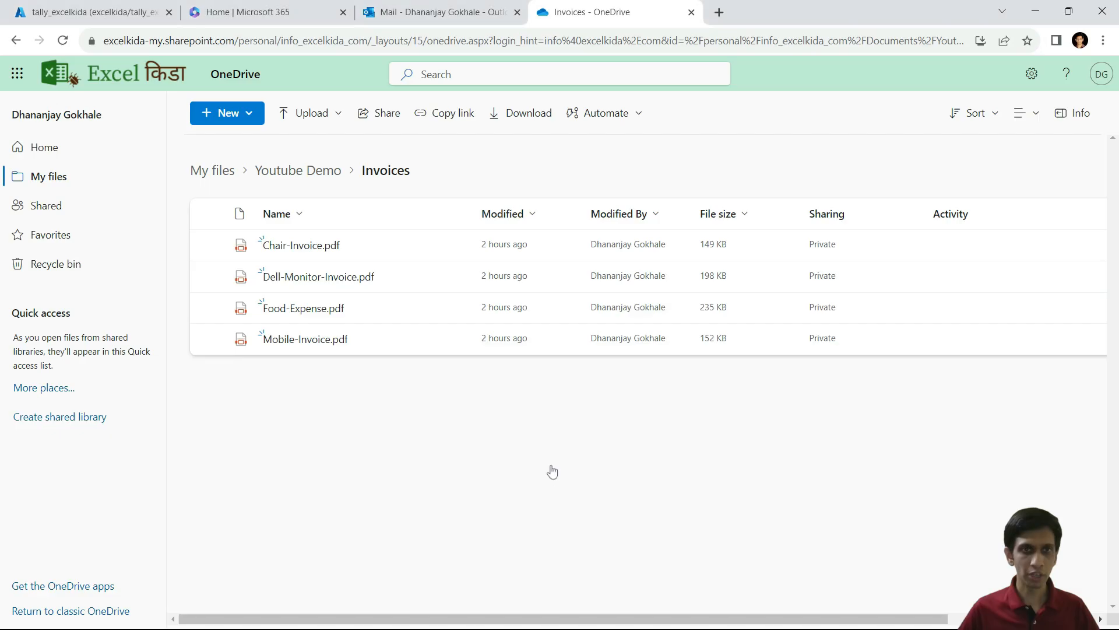
{"action": "left_click", "coordinate": [314, 246]}
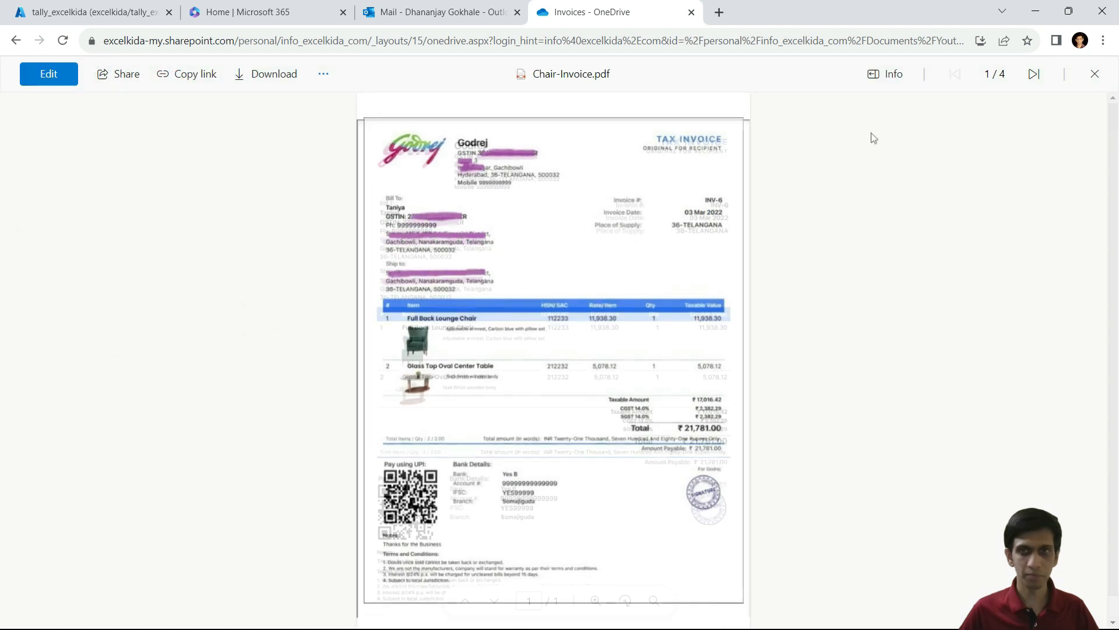
{"action": "left_click", "coordinate": [1029, 83]}
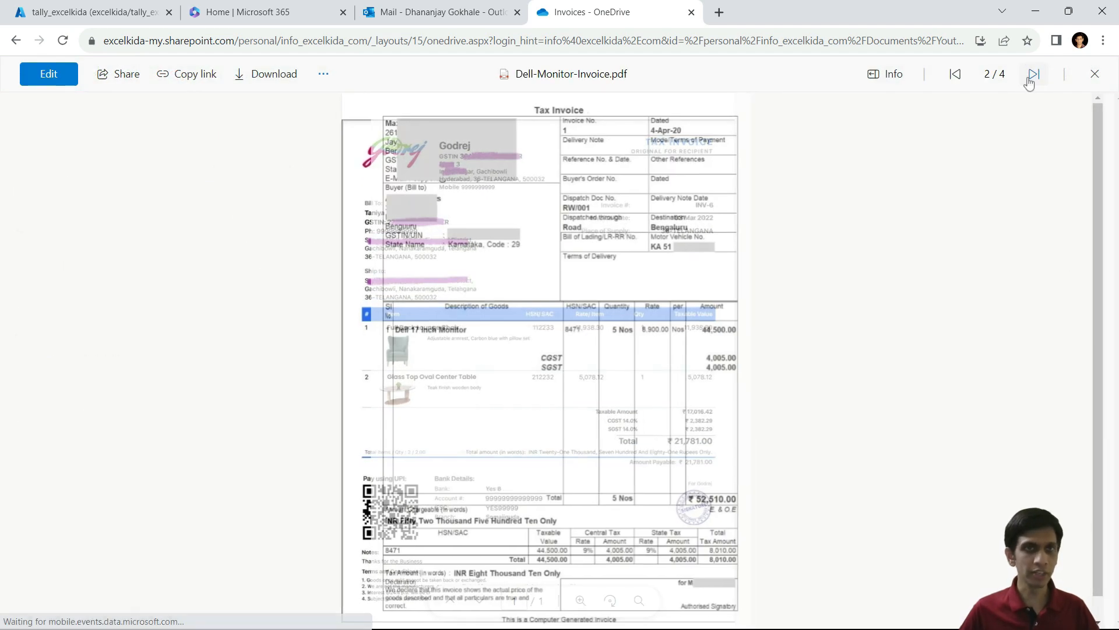
{"action": "left_click", "coordinate": [1030, 83]}
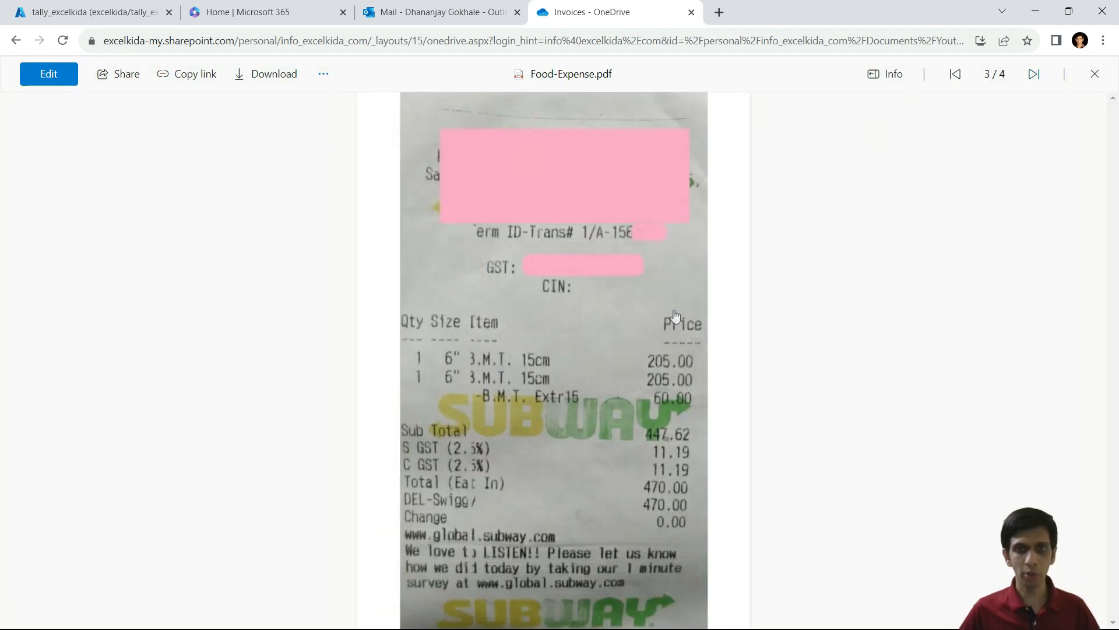
{"action": "key", "text": "Escape"}
Step: Open Amazon purchase voucher FA/2021-22/002 for alteration, then re-preview invoices through Food-Expense.pdf
{"action": "key", "text": "alt+Tab"}
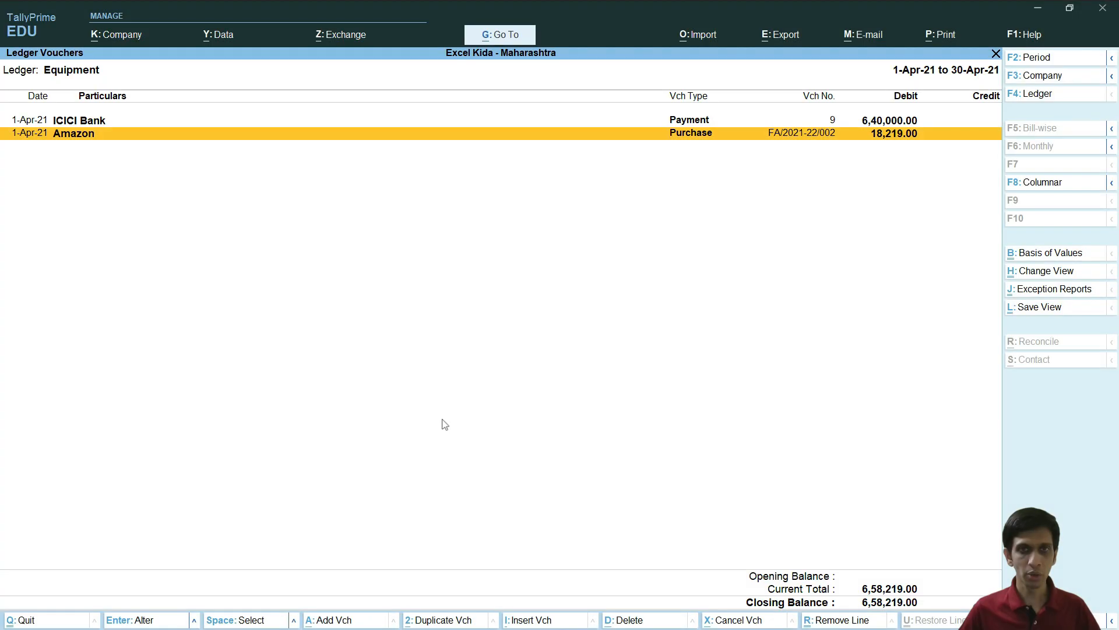
{"action": "key", "text": "Return"}
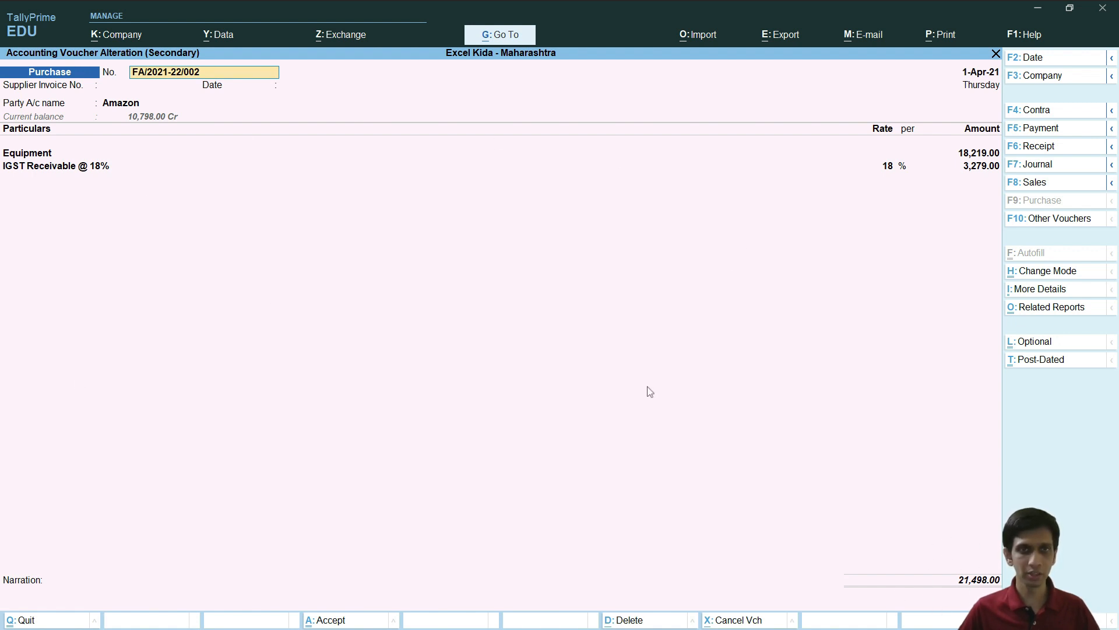
{"action": "key", "text": "alt+Tab"}
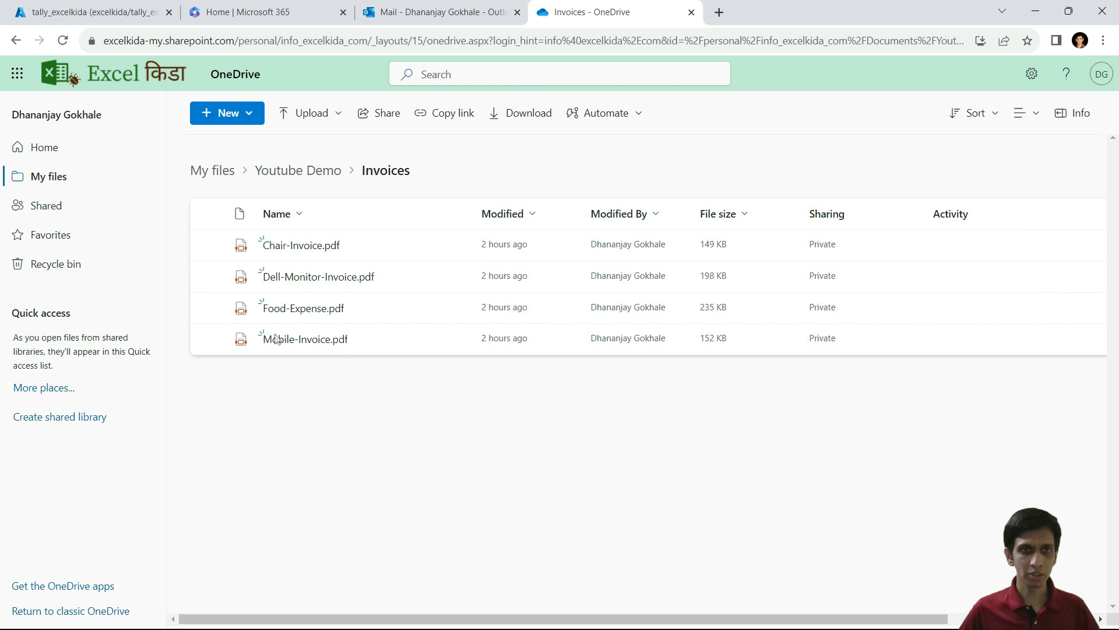
{"action": "left_click", "coordinate": [295, 248]}
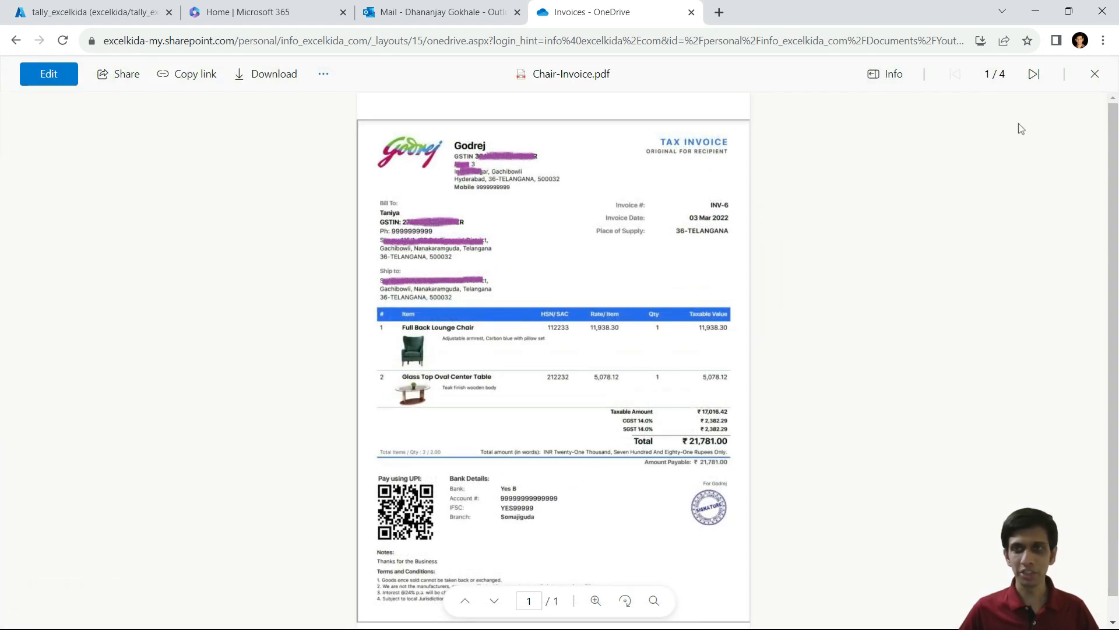
{"action": "left_click", "coordinate": [1035, 82]}
{"action": "left_click", "coordinate": [1036, 81]}
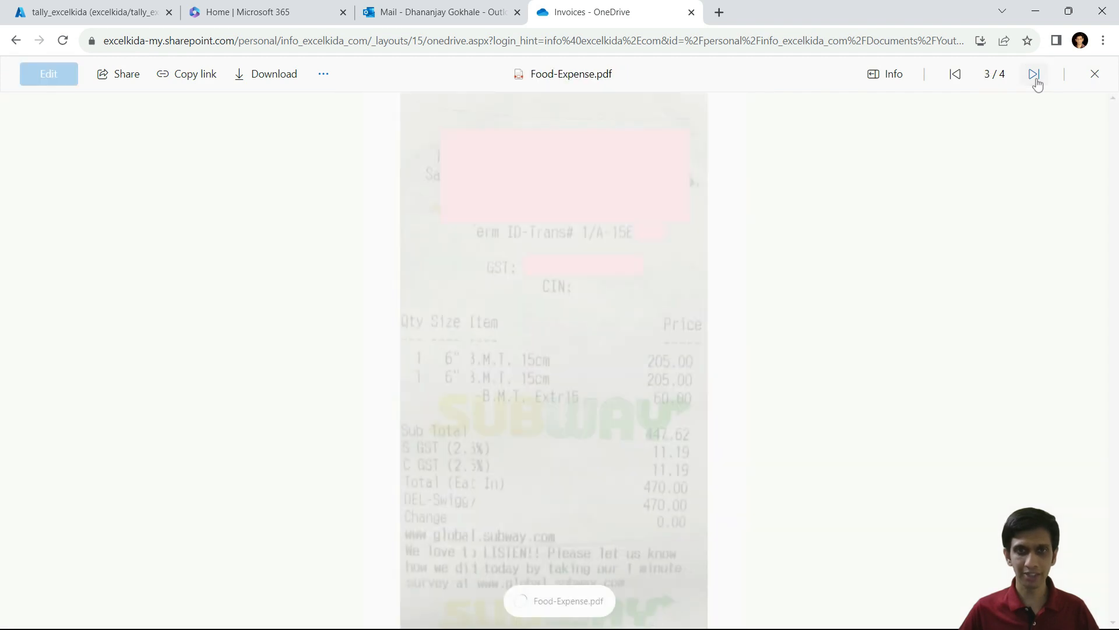
{"action": "key", "text": "Escape"}
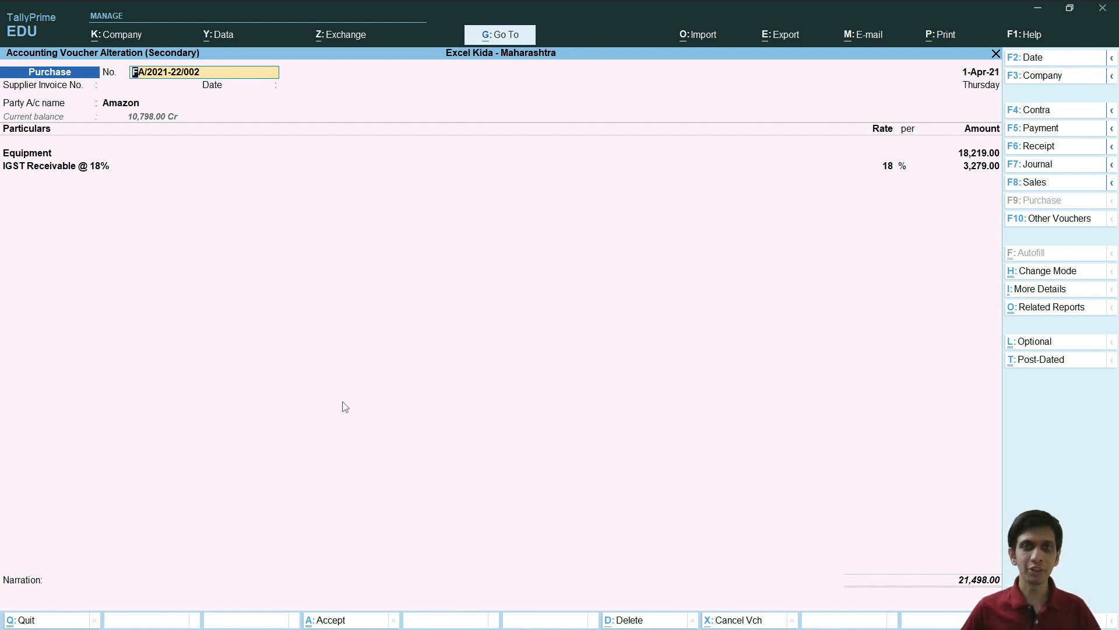
Step: Preview Chair, Dell-Monitor, Food-Expense and Mobile-Invoice PDFs in turn, then close the viewer
{"action": "key", "text": "alt+Tab"}
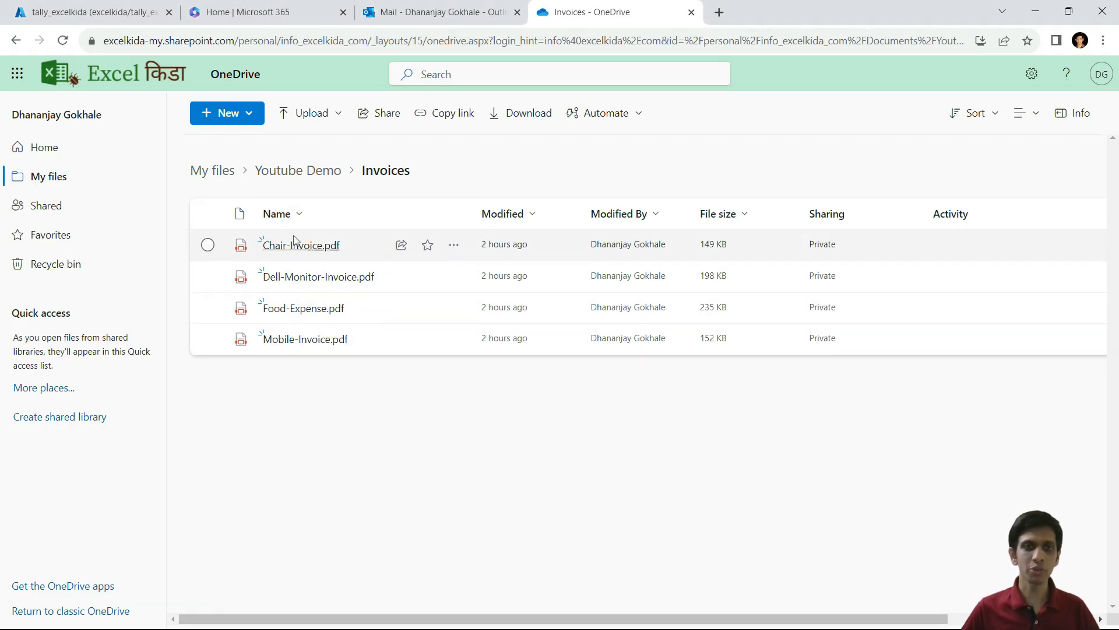
{"action": "mouse_move", "coordinate": [325, 244]}
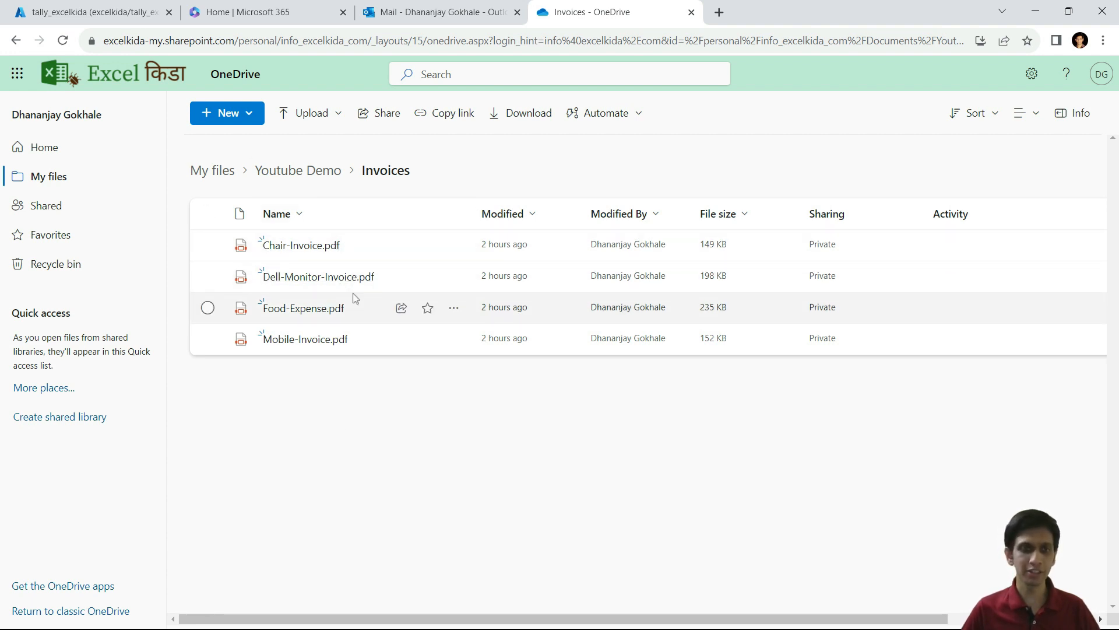
{"action": "key", "text": "alt+Tab"}
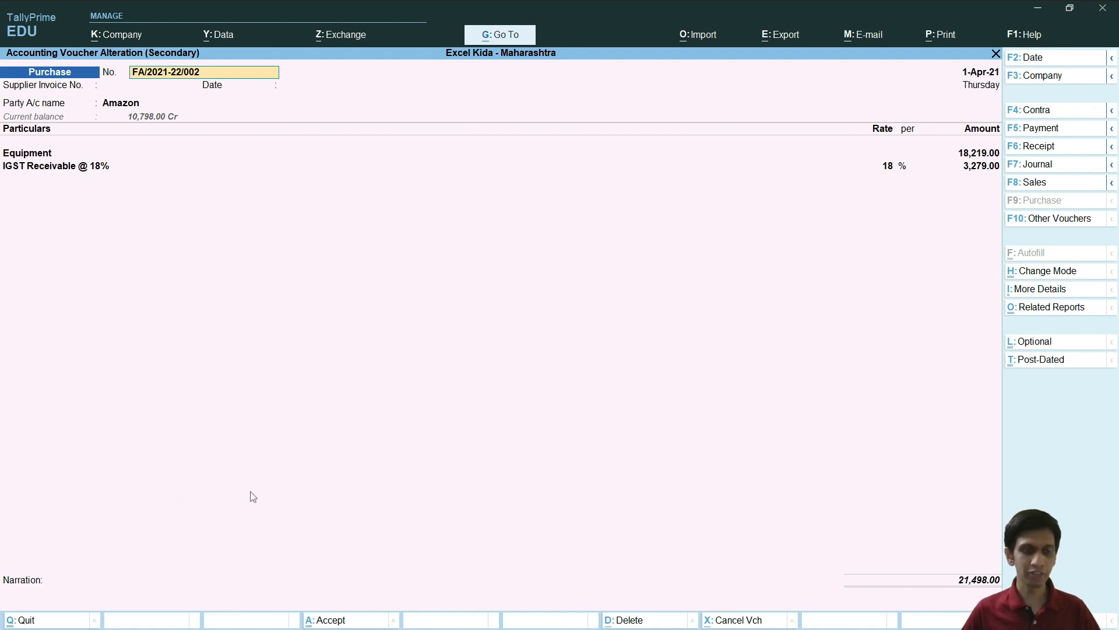
{"action": "key", "text": "alt+Tab"}
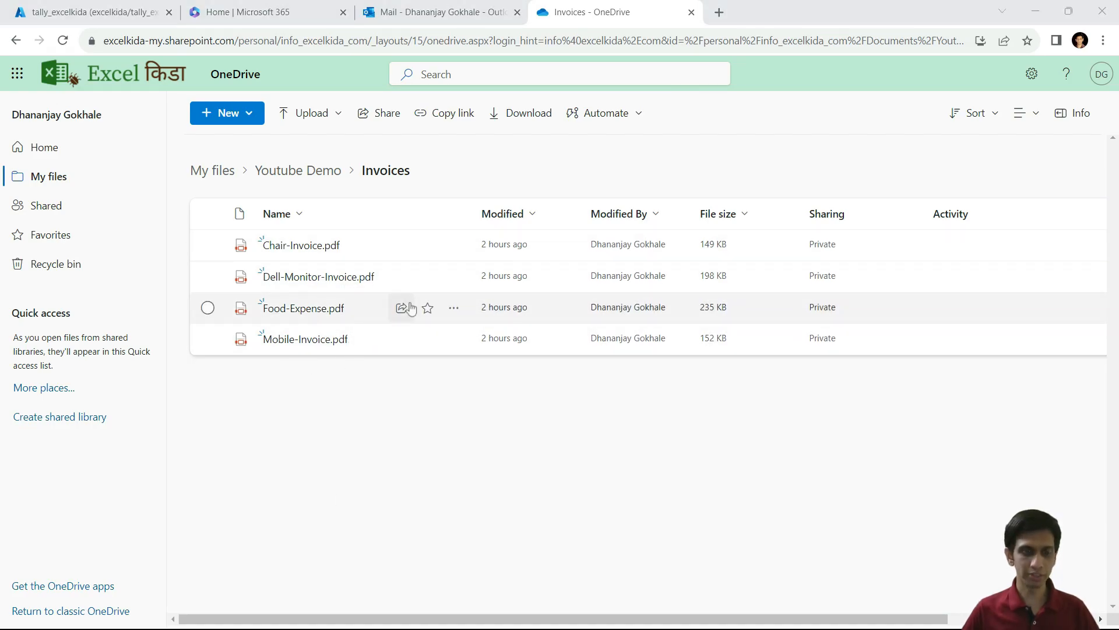
{"action": "key", "text": "alt+Tab"}
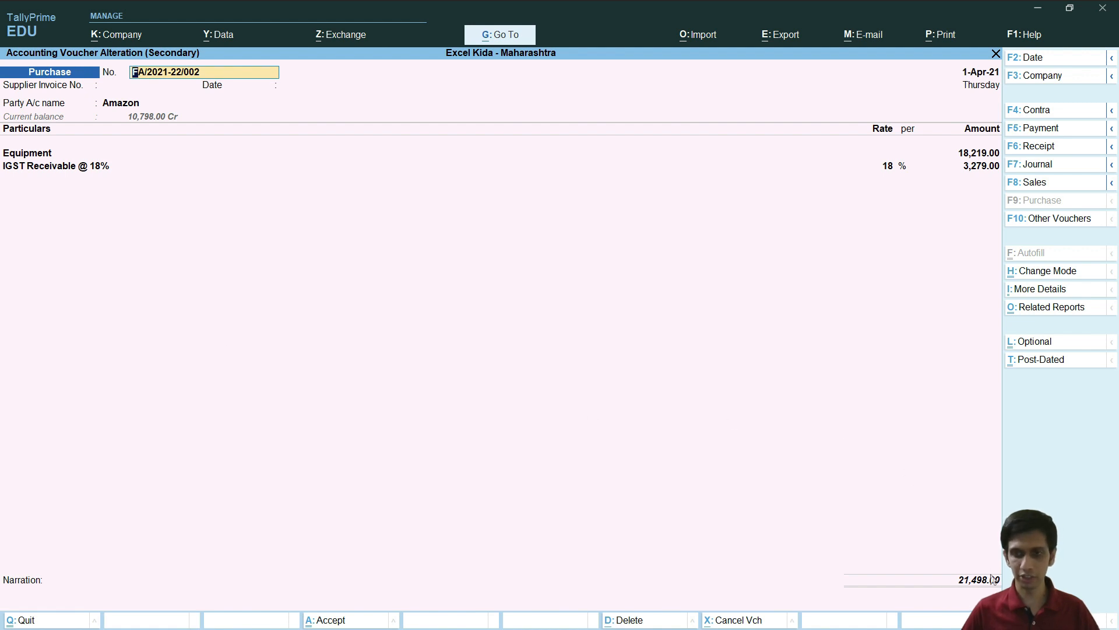
{"action": "key", "text": "alt+Tab"}
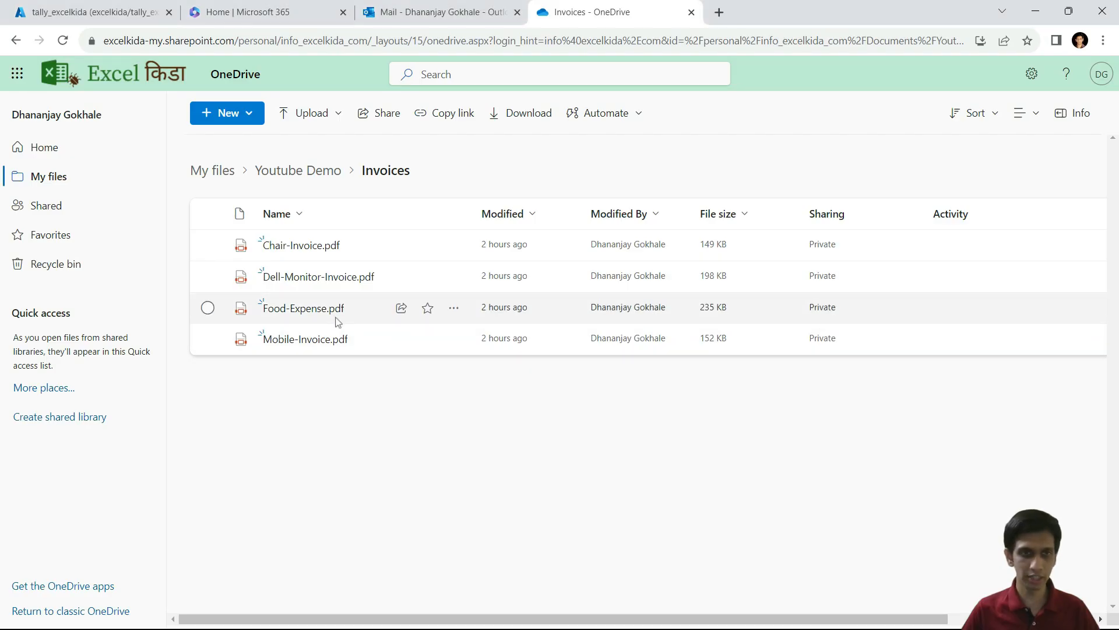
{"action": "left_click", "coordinate": [278, 244]}
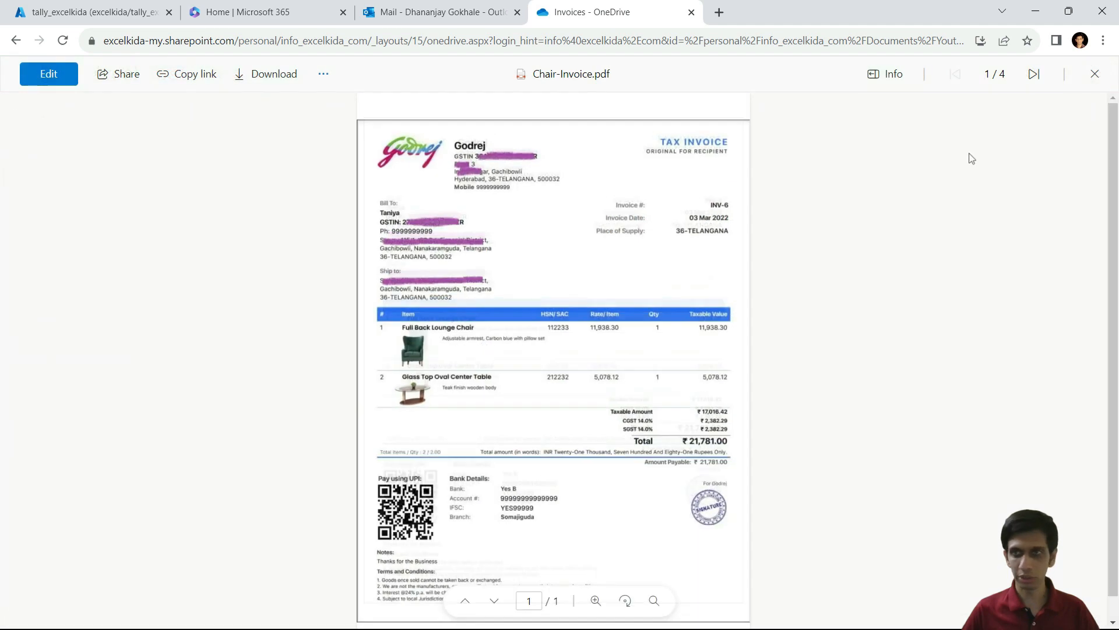
{"action": "left_click", "coordinate": [1037, 74]}
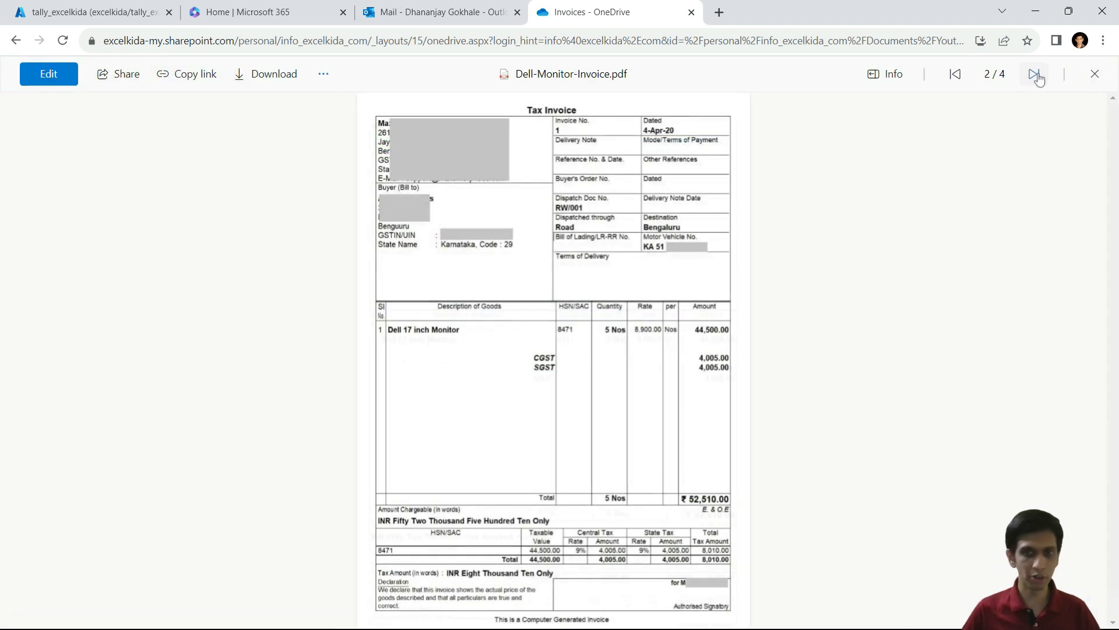
{"action": "left_click", "coordinate": [1037, 75]}
{"action": "left_click", "coordinate": [1036, 74]}
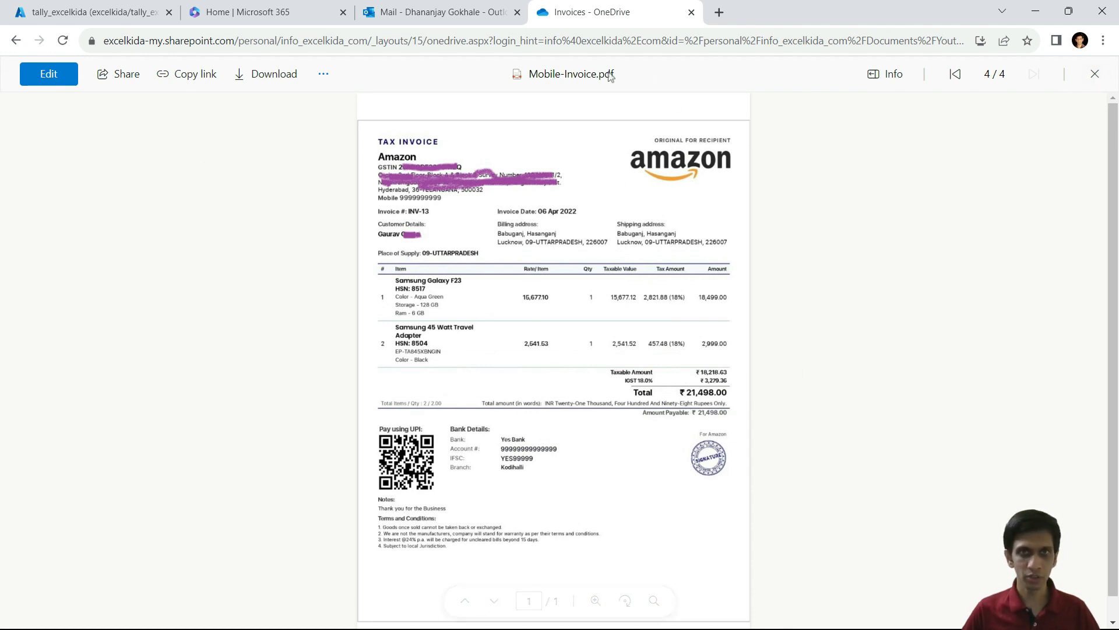
{"action": "left_click", "coordinate": [1095, 75]}
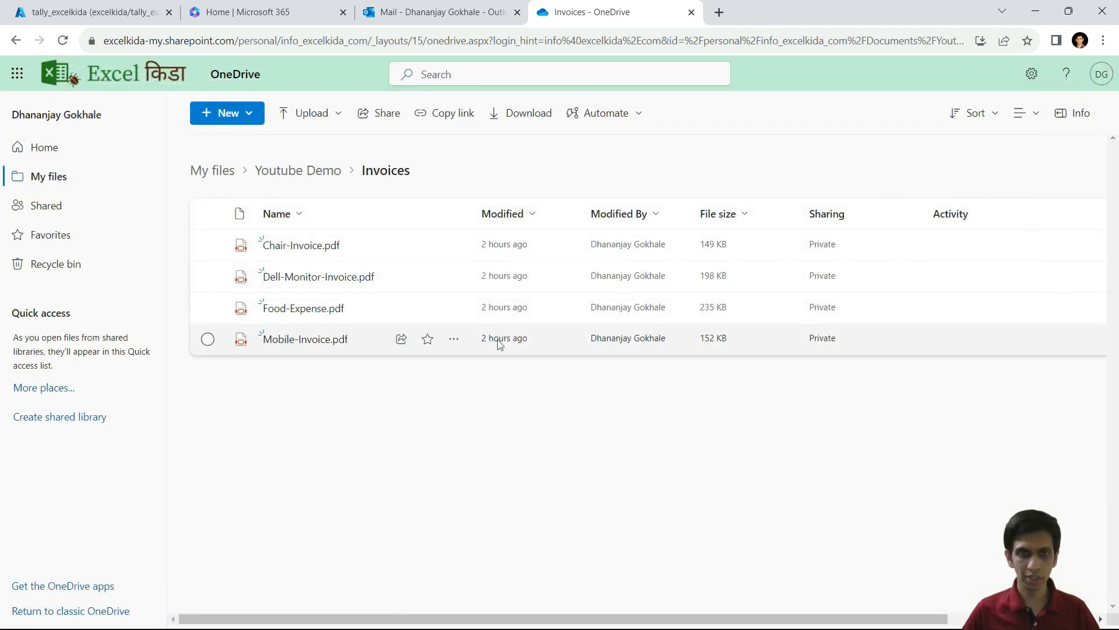
Step: Copy Mobile-Invoice.pdf's path from its Details pane for use in TallyPrime
{"action": "mouse_move", "coordinate": [455, 342]}
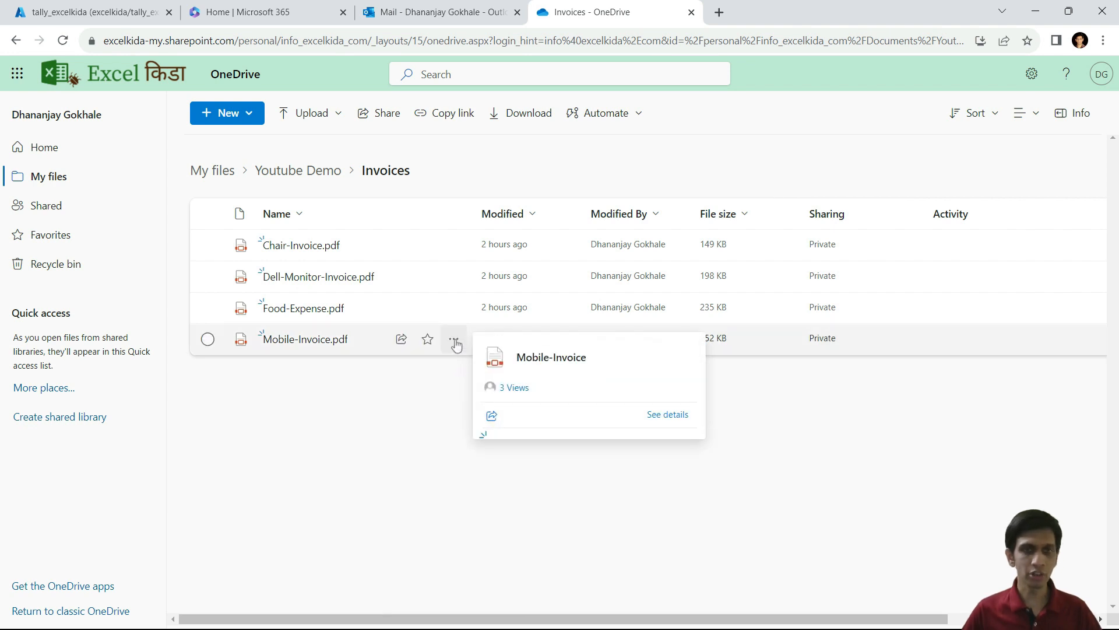
{"action": "left_click", "coordinate": [453, 341]}
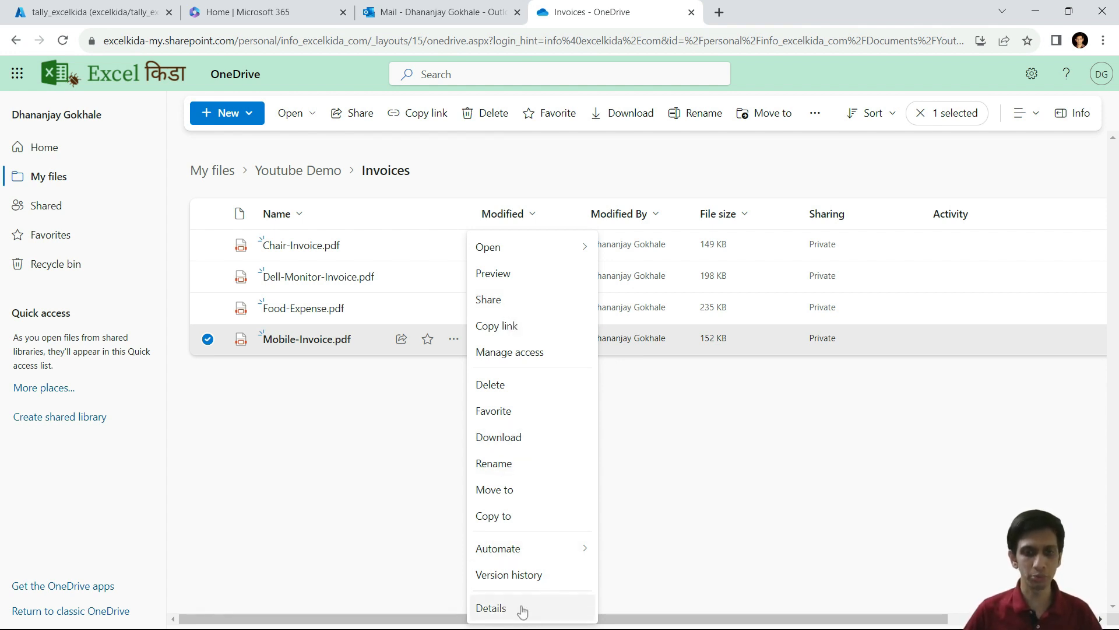
{"action": "left_click", "coordinate": [491, 608]}
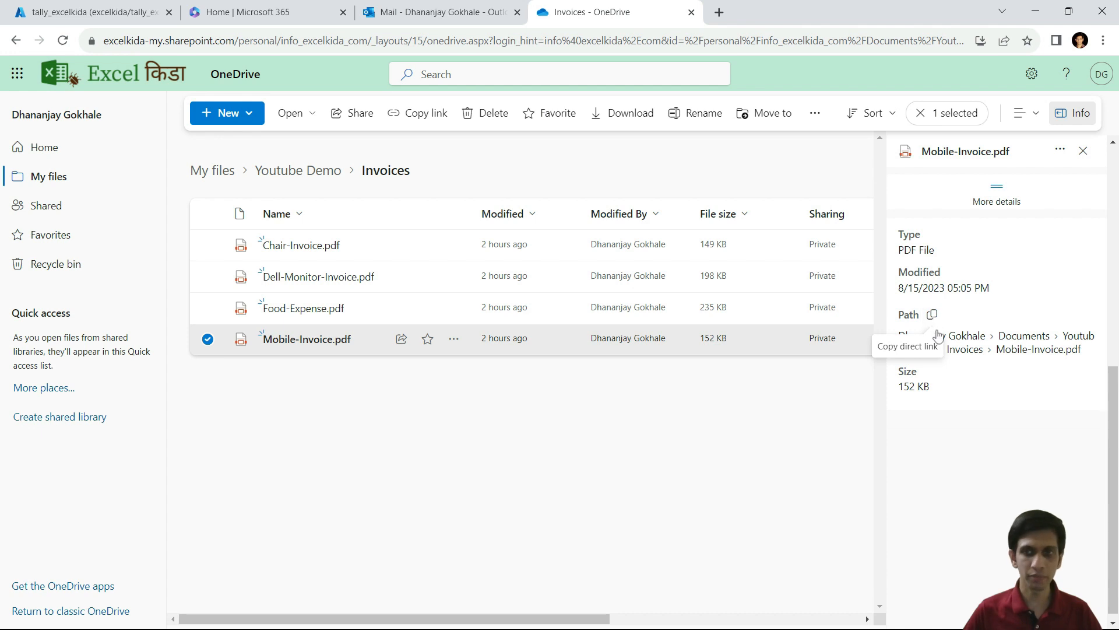
{"action": "left_click", "coordinate": [933, 318]}
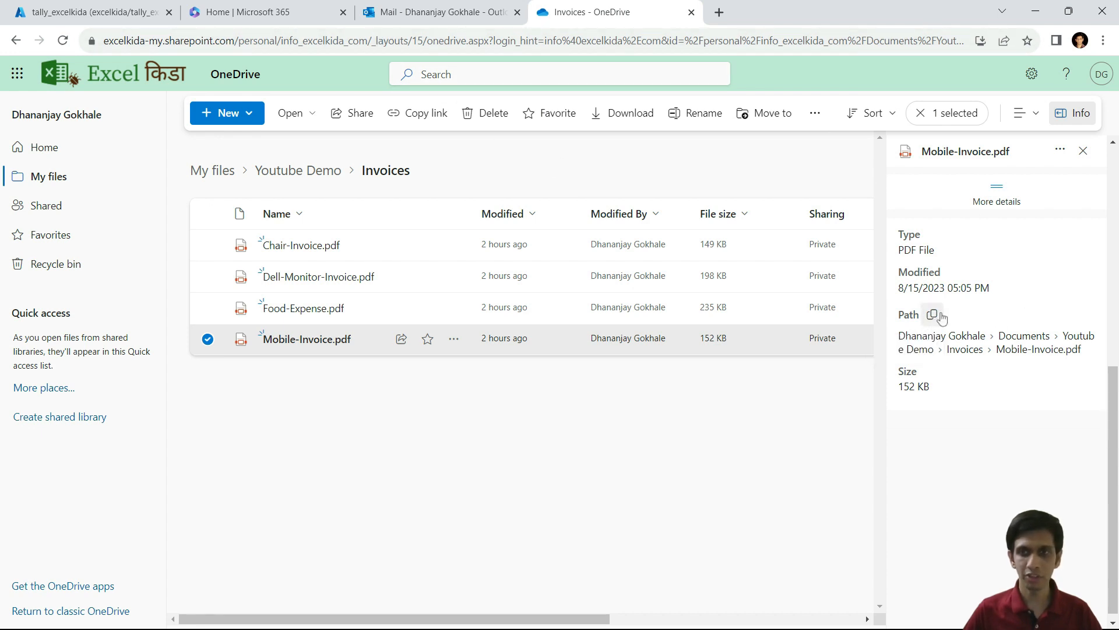
{"action": "left_click", "coordinate": [933, 317]}
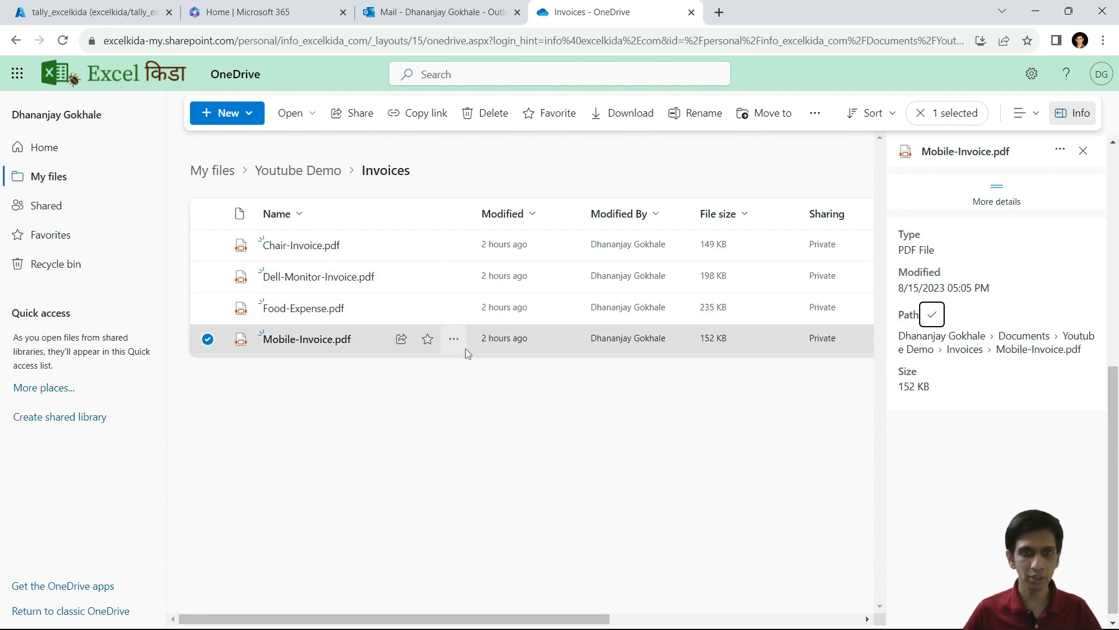
{"action": "key", "text": "alt+Tab"}
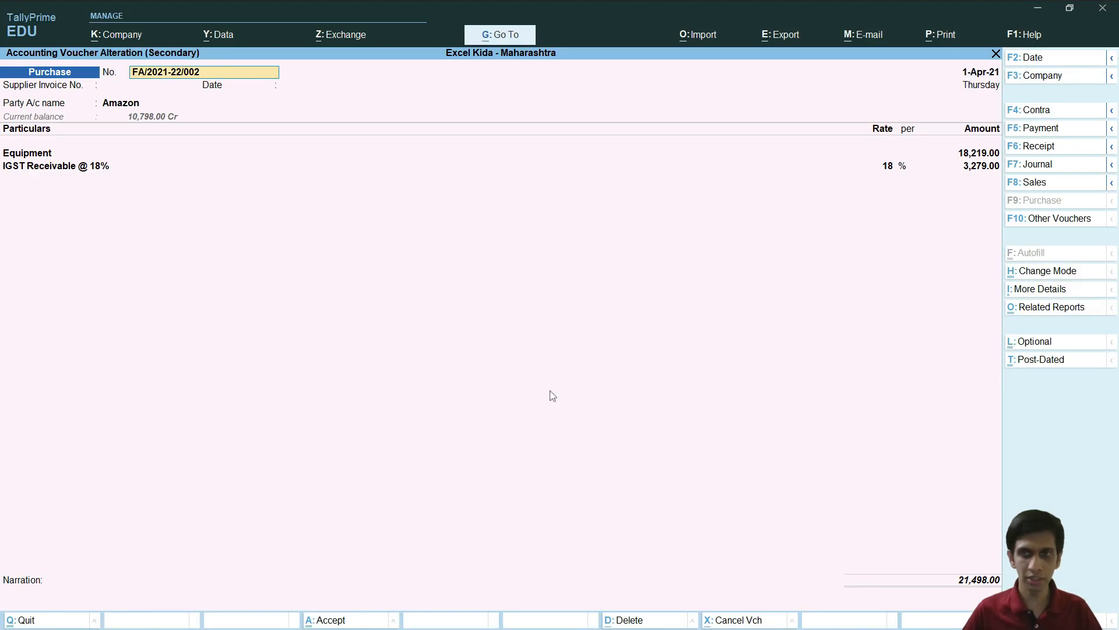
Step: Paste the Mobile-Invoice link into the Amazon voucher's narration and save it past the tax warning
{"action": "key", "text": "Return"}
{"action": "key", "text": "Return"}
{"action": "key", "text": "Return"}
{"action": "key", "text": "Return"}
{"action": "key", "text": "Return"}
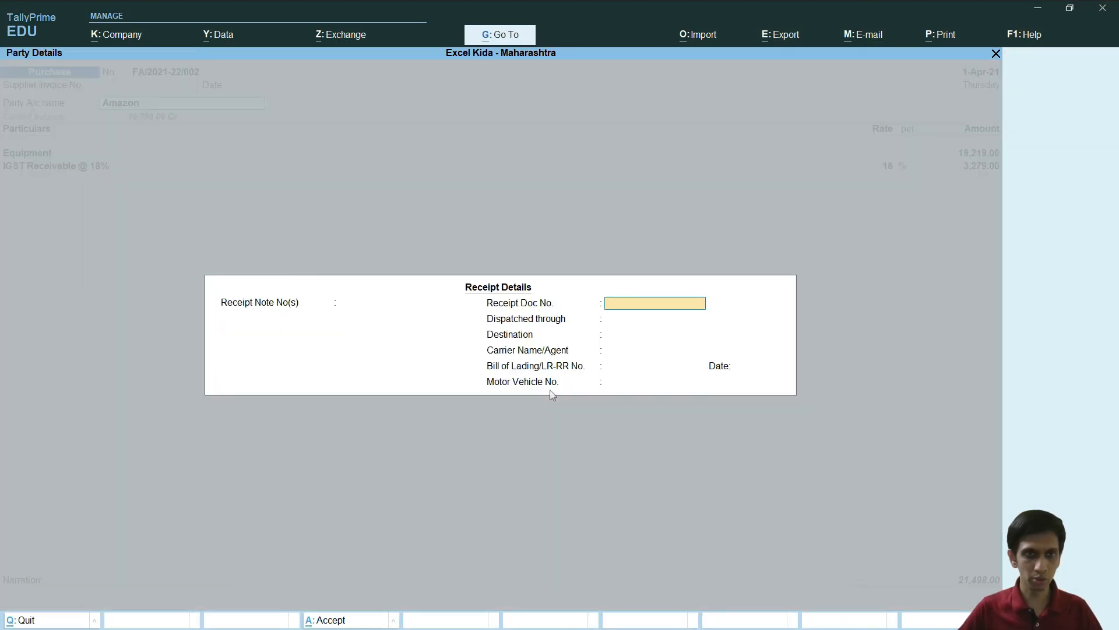
{"action": "key", "text": "ctrl+a"}
{"action": "key", "text": "ctrl+a"}
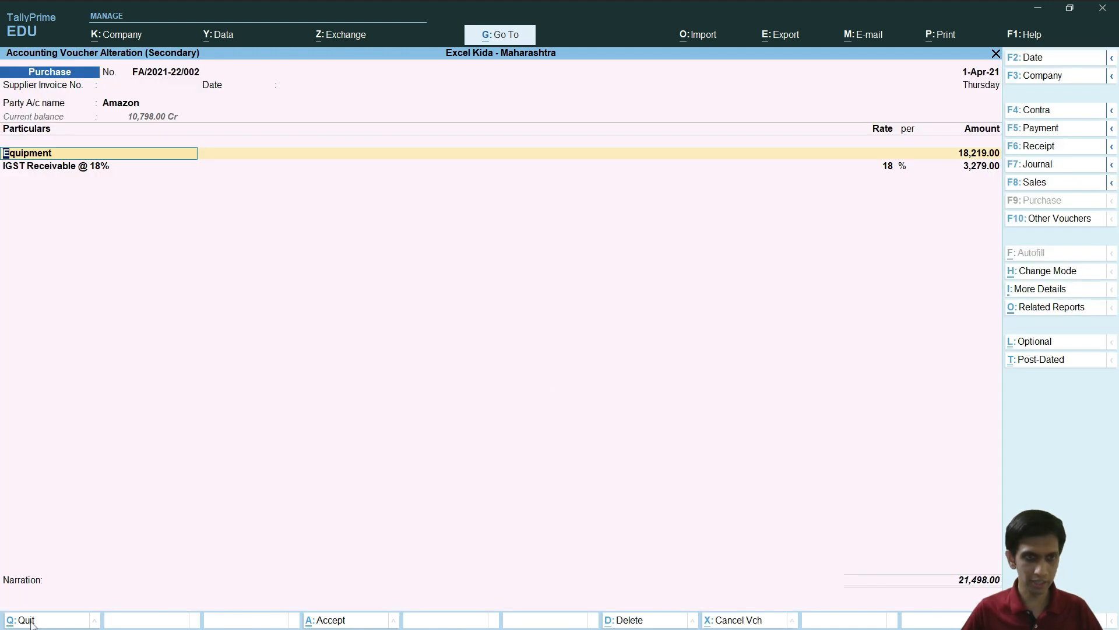
{"action": "left_click", "coordinate": [23, 604]}
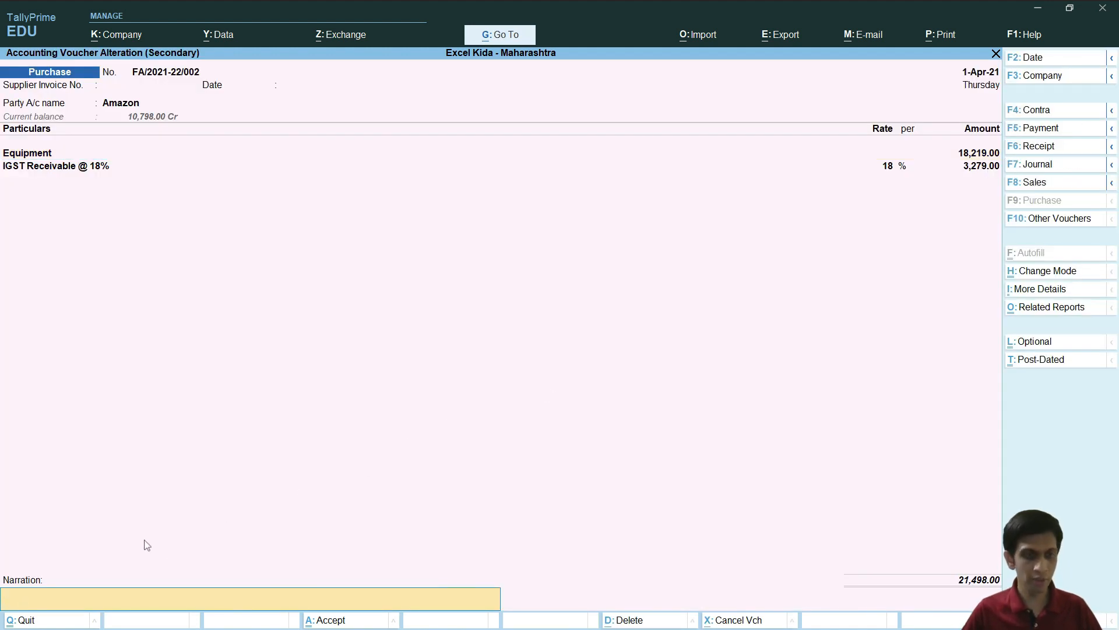
{"action": "key", "text": "ctrl"}
{"action": "key", "text": "ctrl+v"}
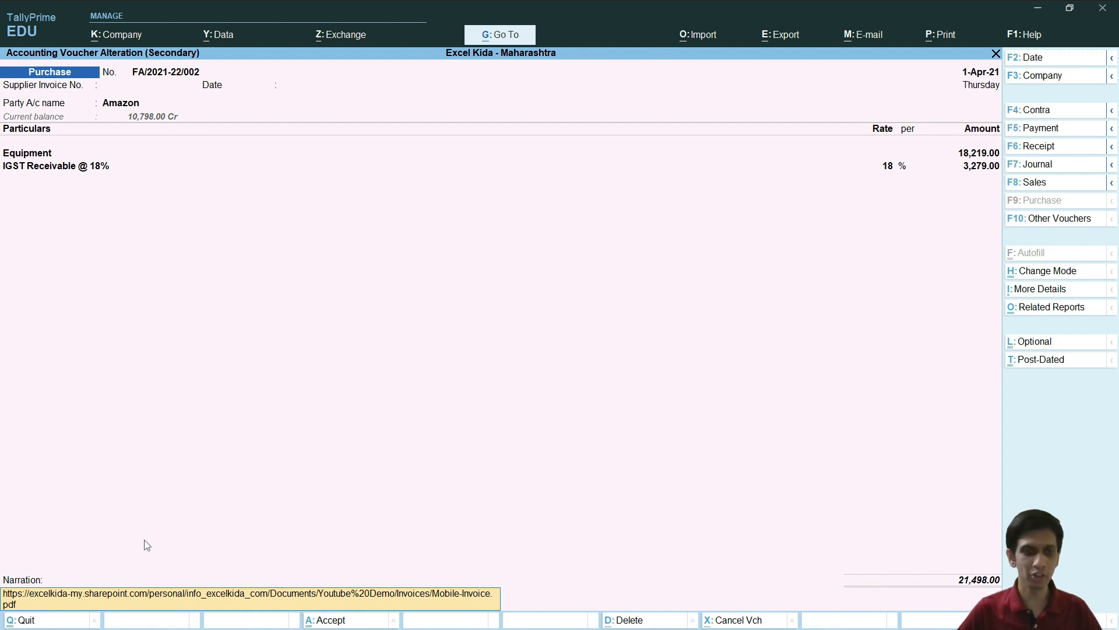
{"action": "key", "text": "Return"}
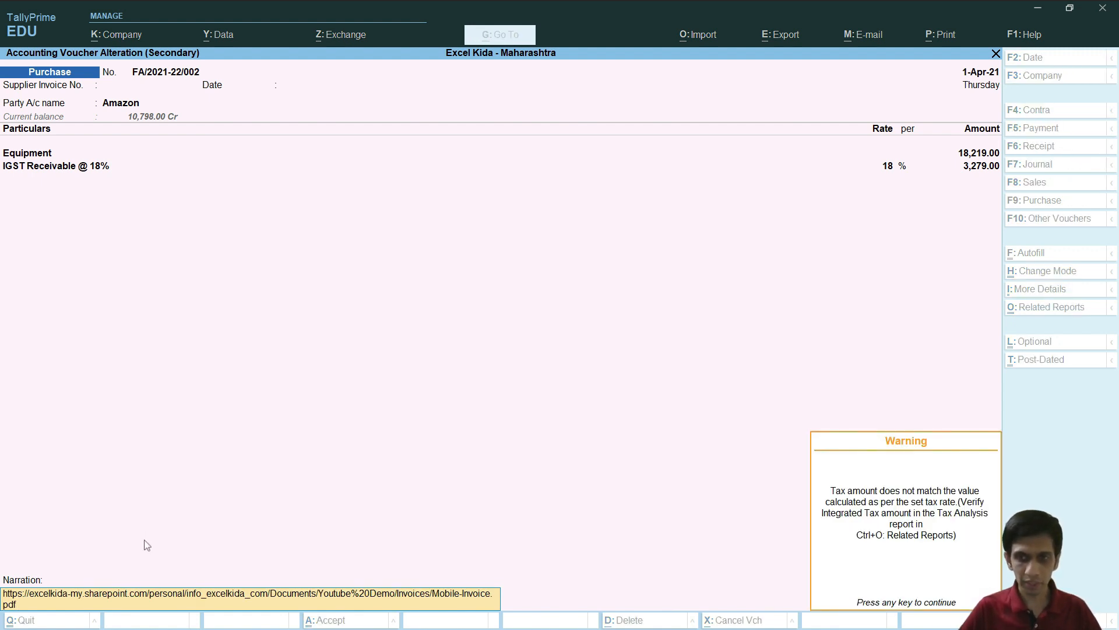
{"action": "key", "text": "Return"}
{"action": "key", "text": "Return"}
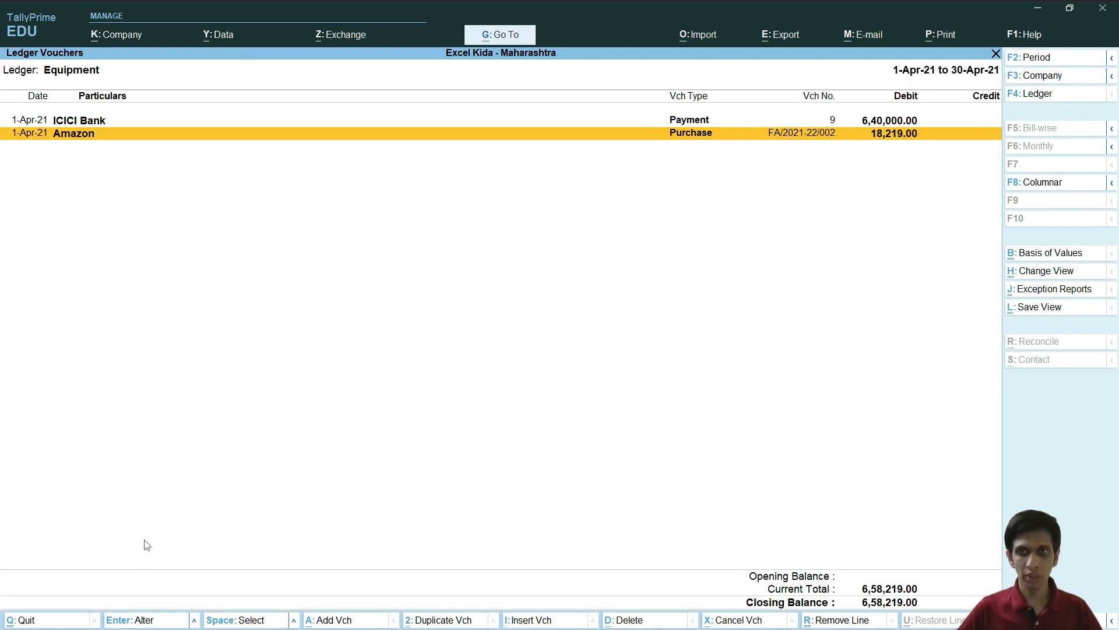
{"action": "key", "text": "Up"}
{"action": "key", "text": "Down"}
{"action": "key", "text": "Return"}
Step: Reopen the Amazon voucher and quit it unchanged, back to the Equipment ledger vouchers
{"action": "key", "text": "Escape"}
{"action": "key", "text": "Escape"}
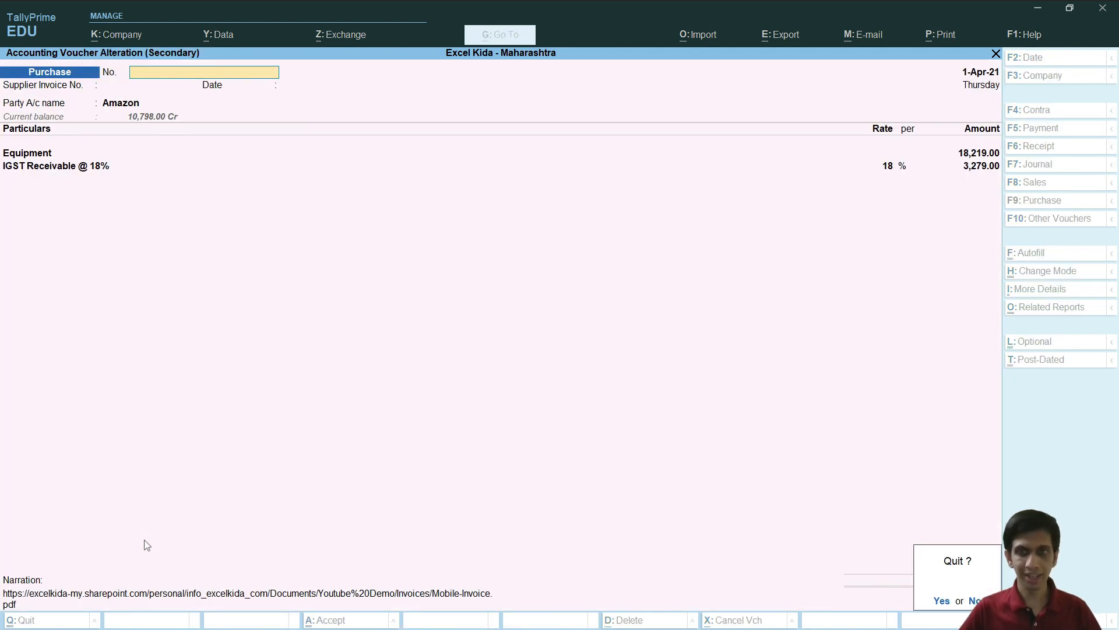
{"action": "key", "text": "Return"}
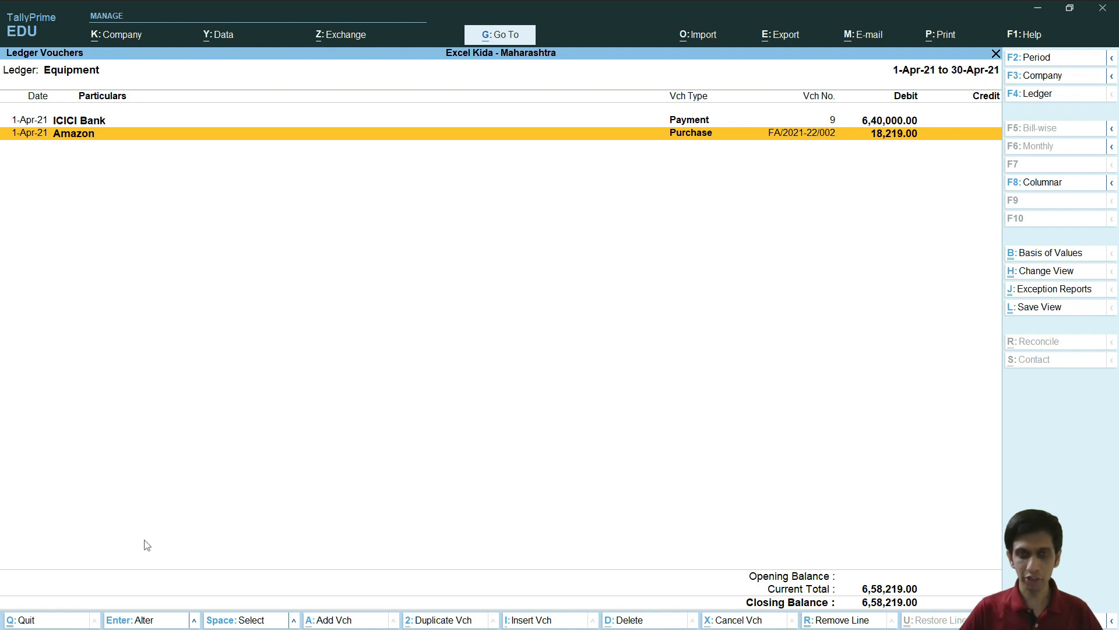
{"action": "key", "text": "Return"}
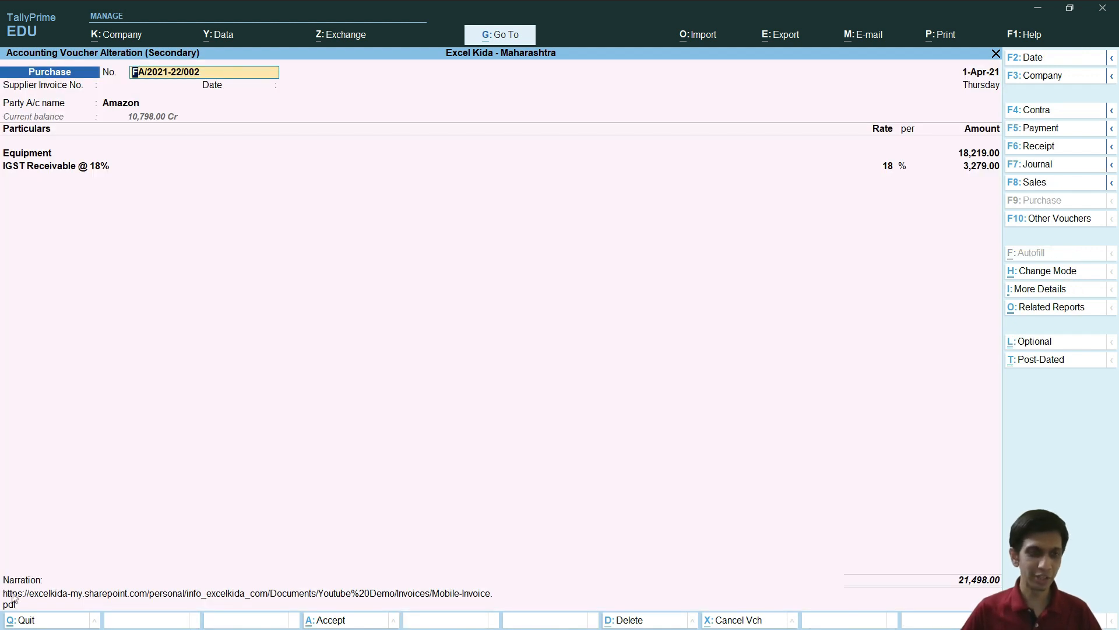
{"action": "key", "text": "Escape"}
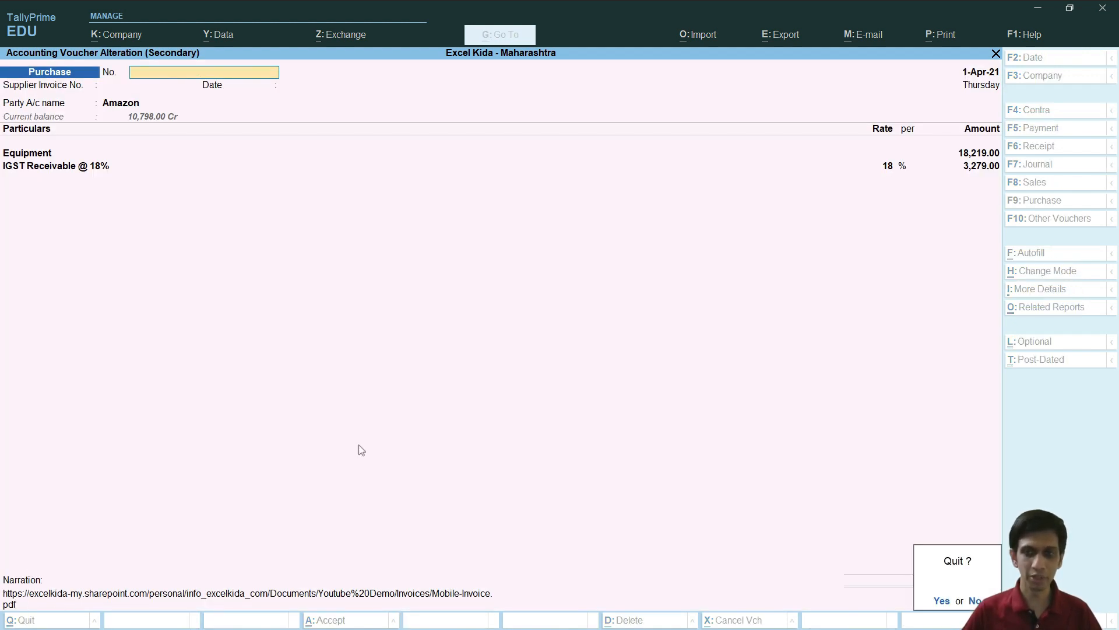
{"action": "key", "text": "y"}
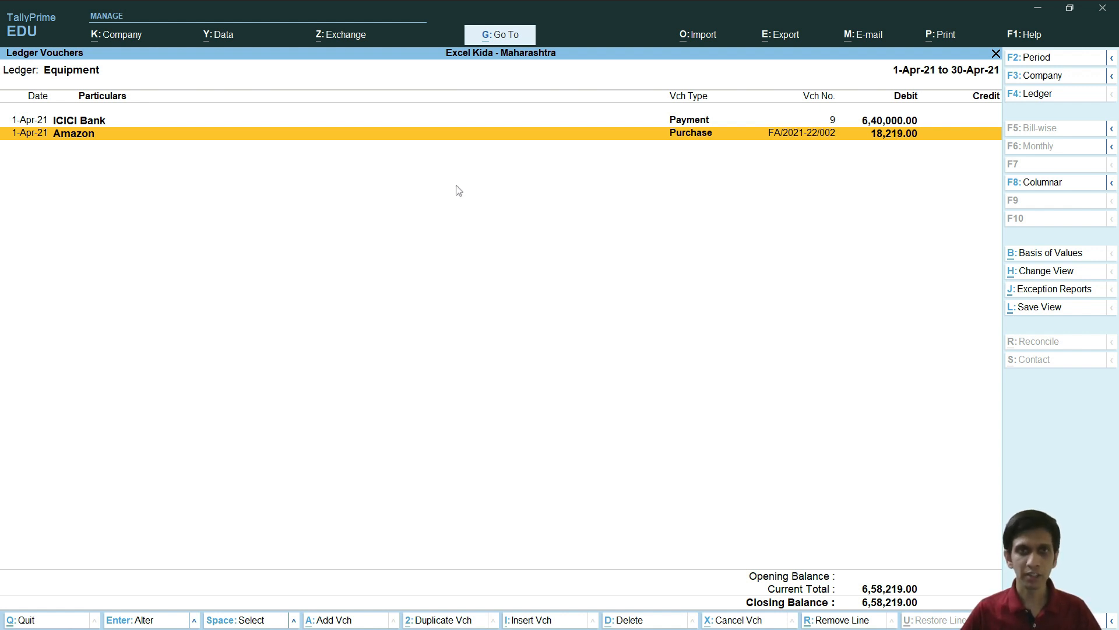
{"action": "key", "text": "alt+Tab"}
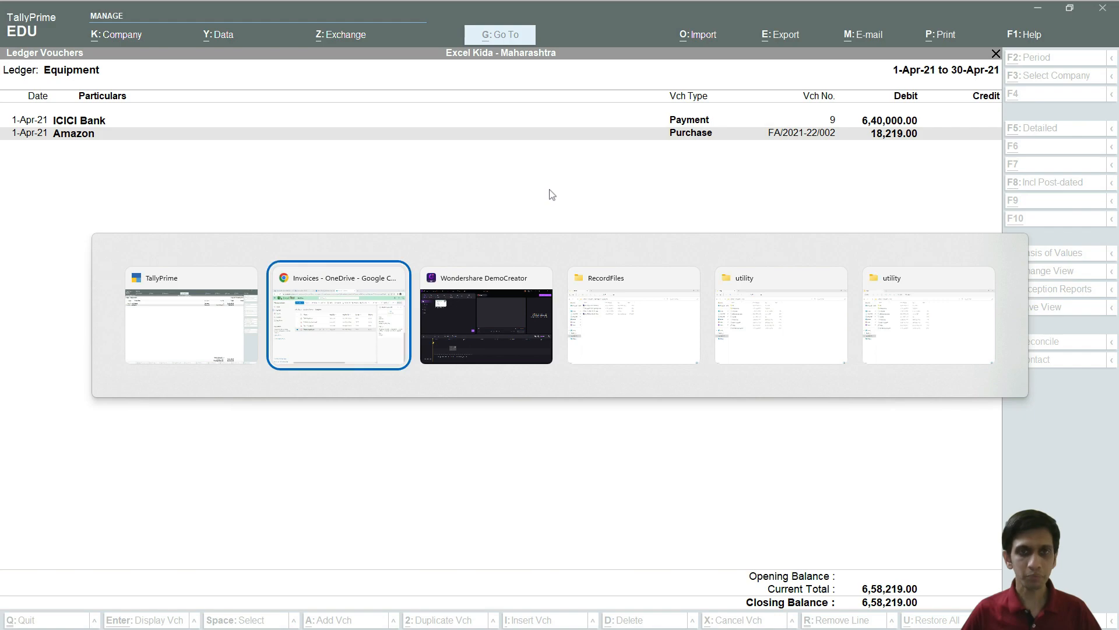
Step: Bring up the Azure portal tab for the tally_excelkida SQL database
{"action": "left_click", "coordinate": [366, 340]}
{"action": "left_click", "coordinate": [75, 12]}
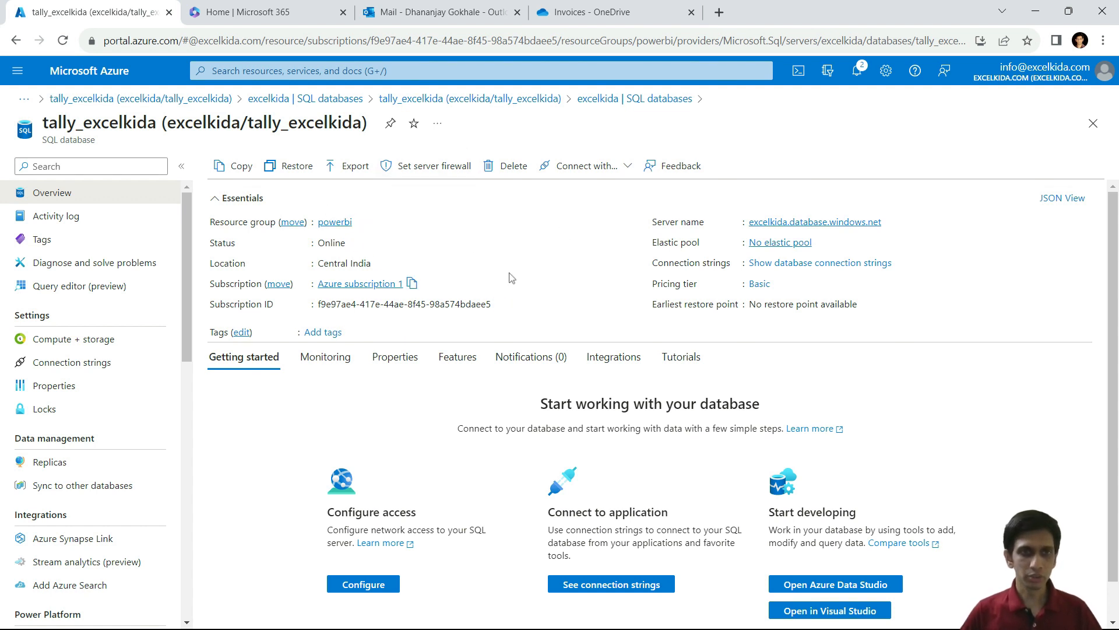
{"action": "key", "text": "alt+Tab"}
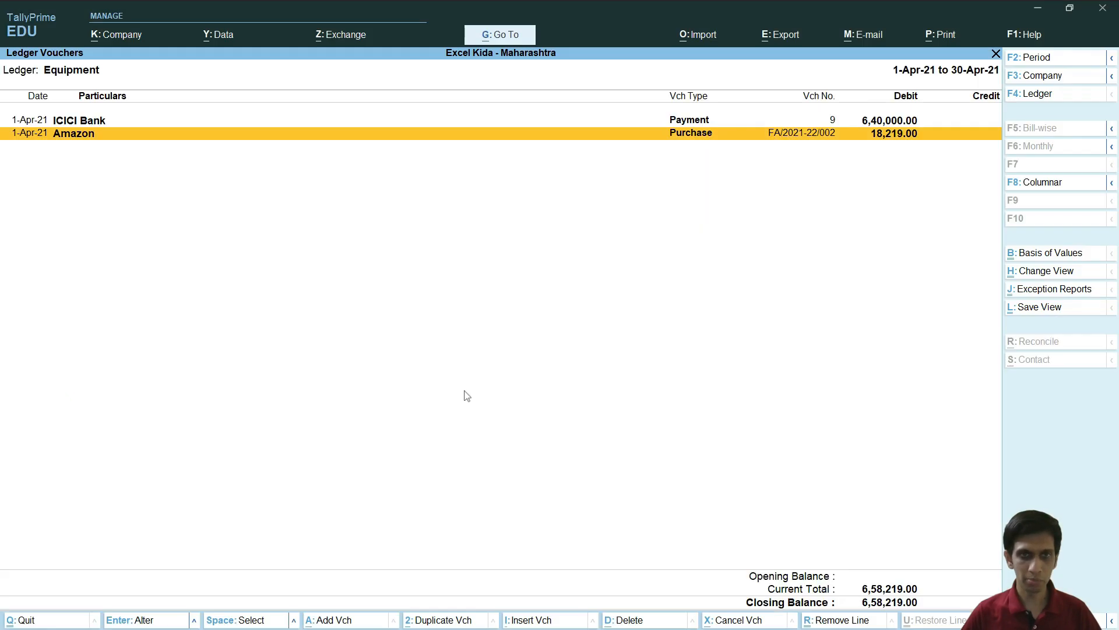
Step: Search 'tas' in the Start menu and launch Task Scheduler
{"action": "left_click", "coordinate": [479, 611]}
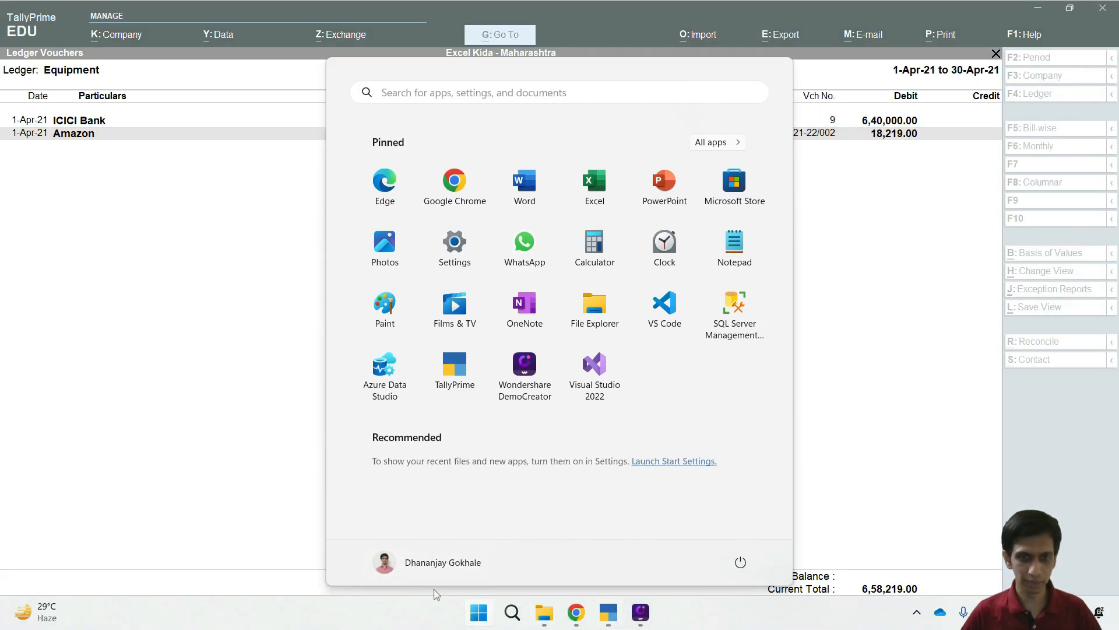
{"action": "type", "text": "tas"}
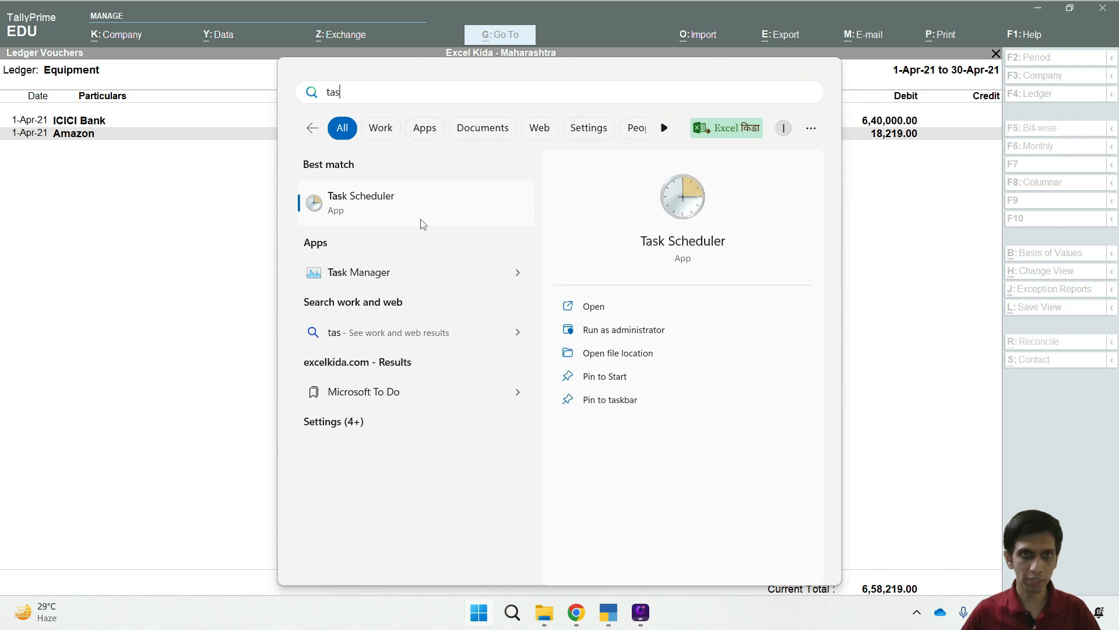
{"action": "left_click", "coordinate": [364, 199]}
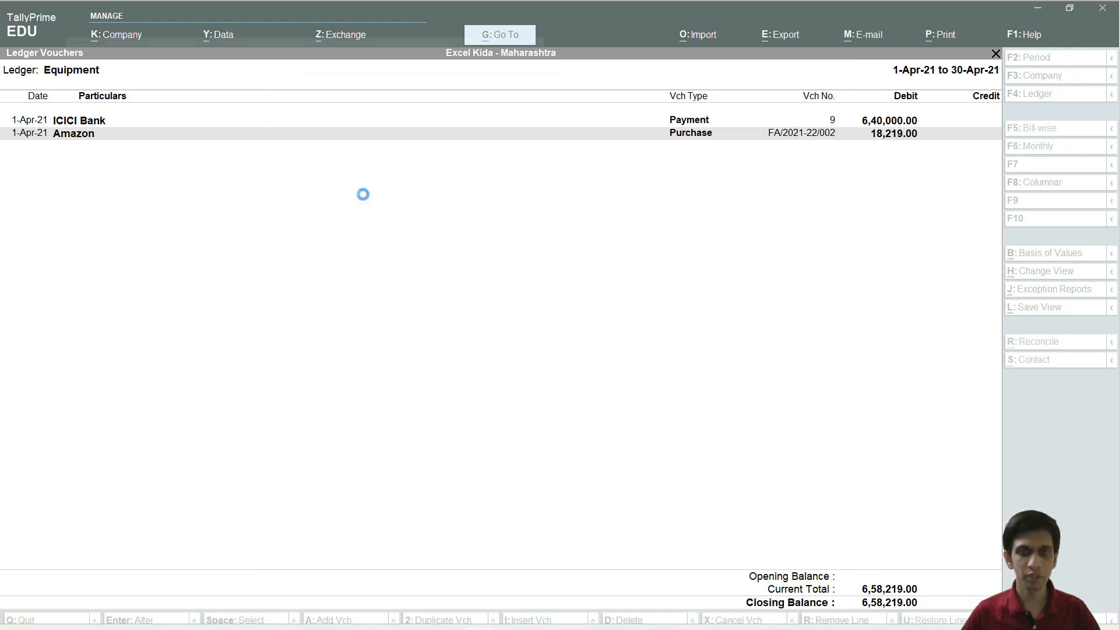
{"action": "scroll", "coordinate": [219, 204], "scroll_direction": "down", "scroll_amount": 3}
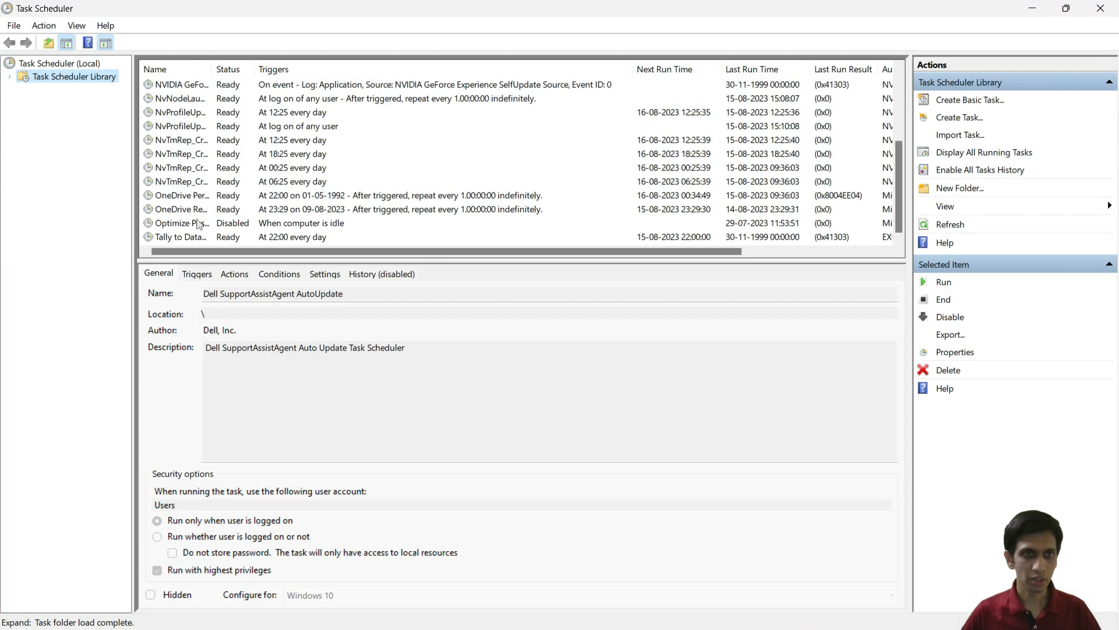
Step: Select Tally to Database Sync, widen the Name column, and run the task now
{"action": "left_click", "coordinate": [210, 238]}
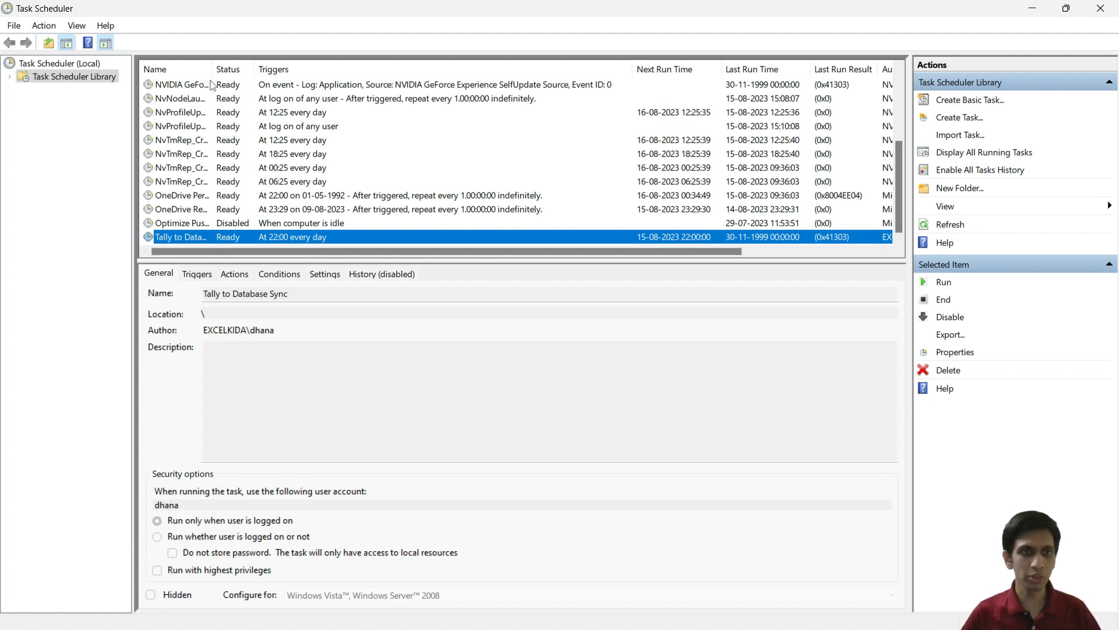
{"action": "left_click_drag", "start_coordinate": [211, 70], "coordinate": [305, 78]}
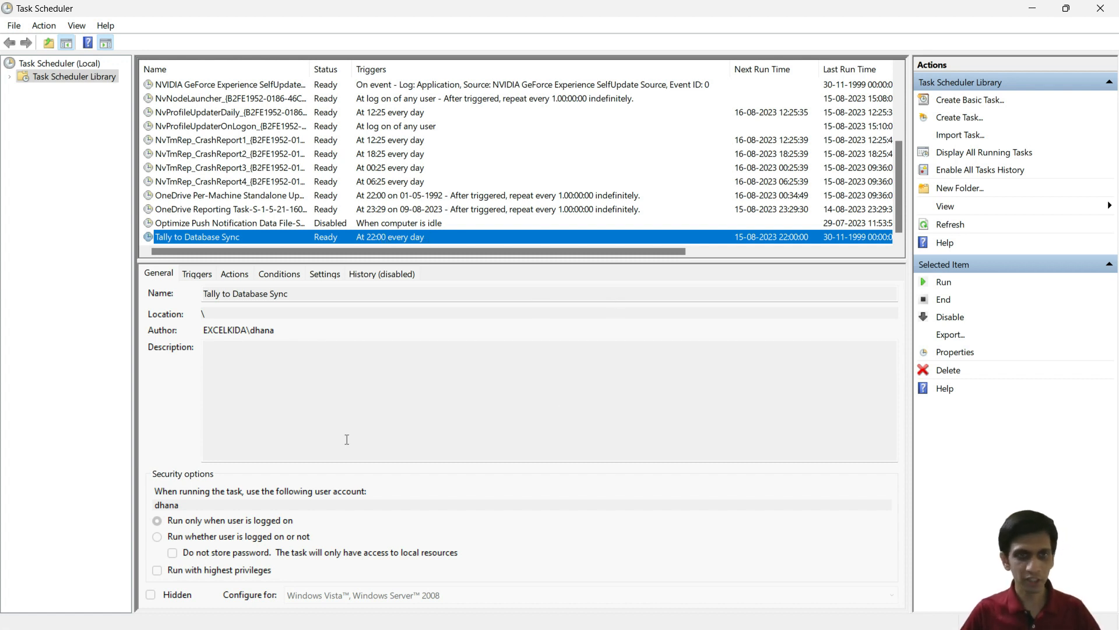
{"action": "left_click", "coordinate": [945, 284]}
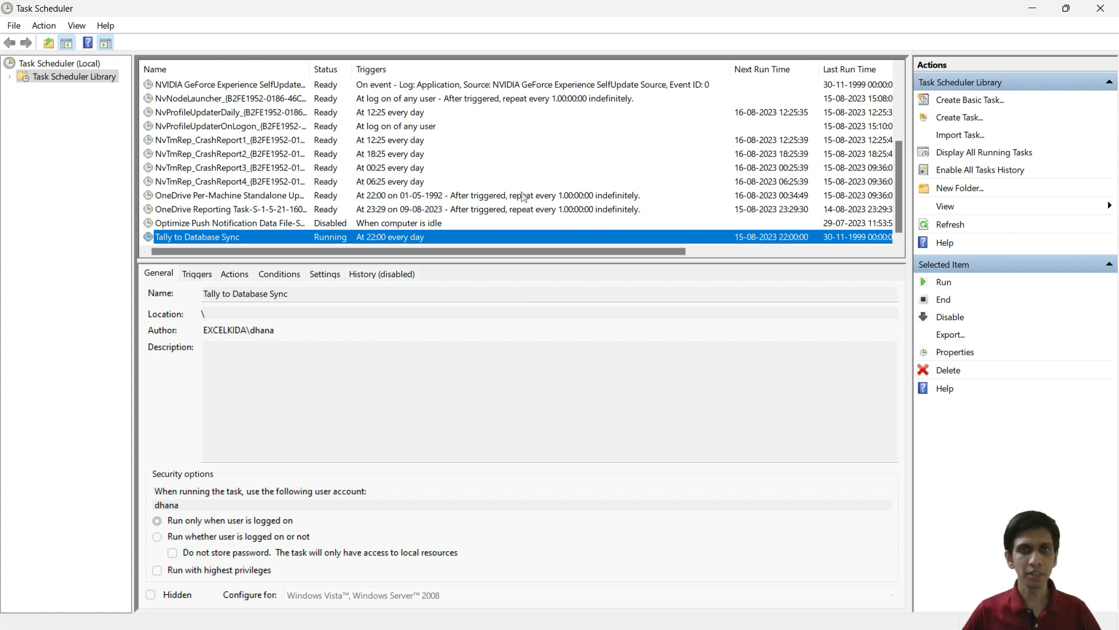
{"action": "key", "text": "alt+Tab"}
Step: Close the Mobile-Invoice details, go up to Youtube Demo, and add a new Excel workbook
{"action": "left_click", "coordinate": [430, 309]}
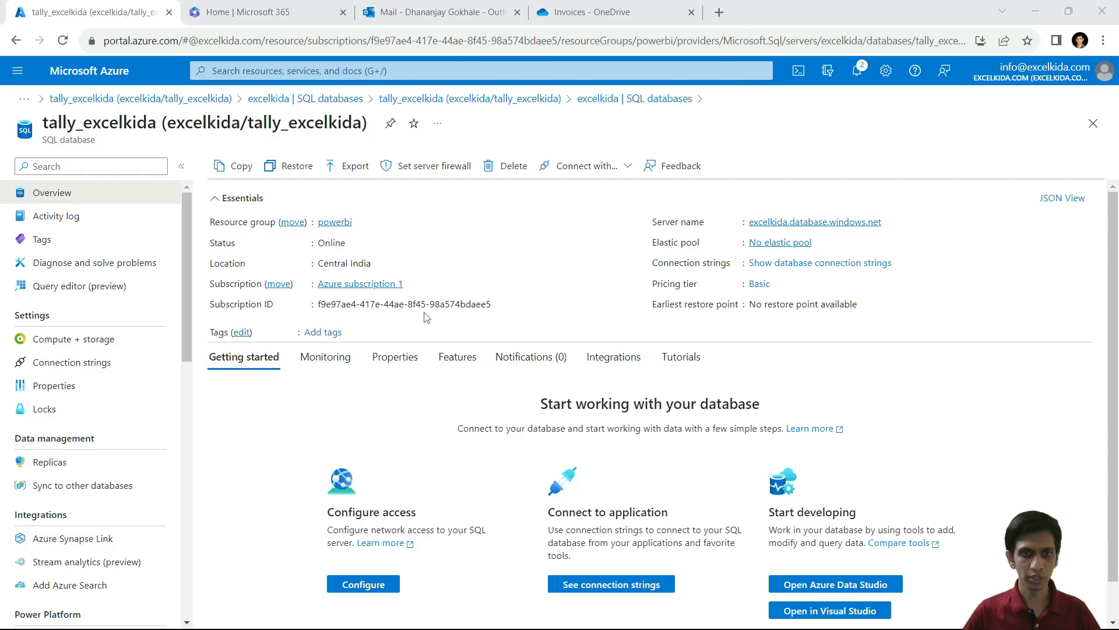
{"action": "left_click", "coordinate": [608, 13]}
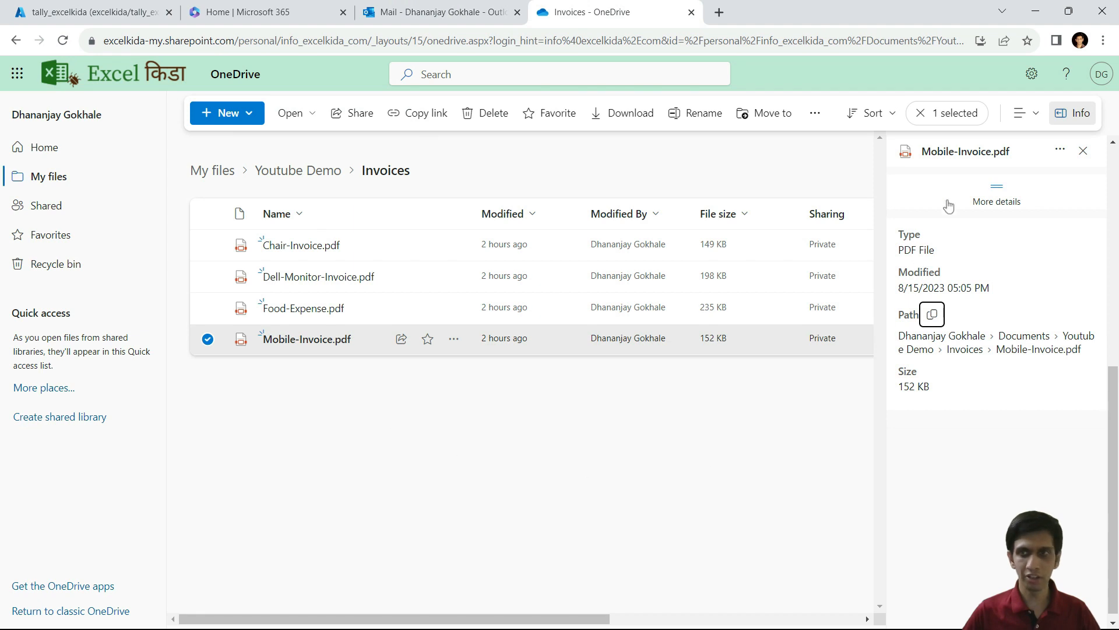
{"action": "left_click", "coordinate": [1085, 151]}
{"action": "left_click", "coordinate": [665, 378]}
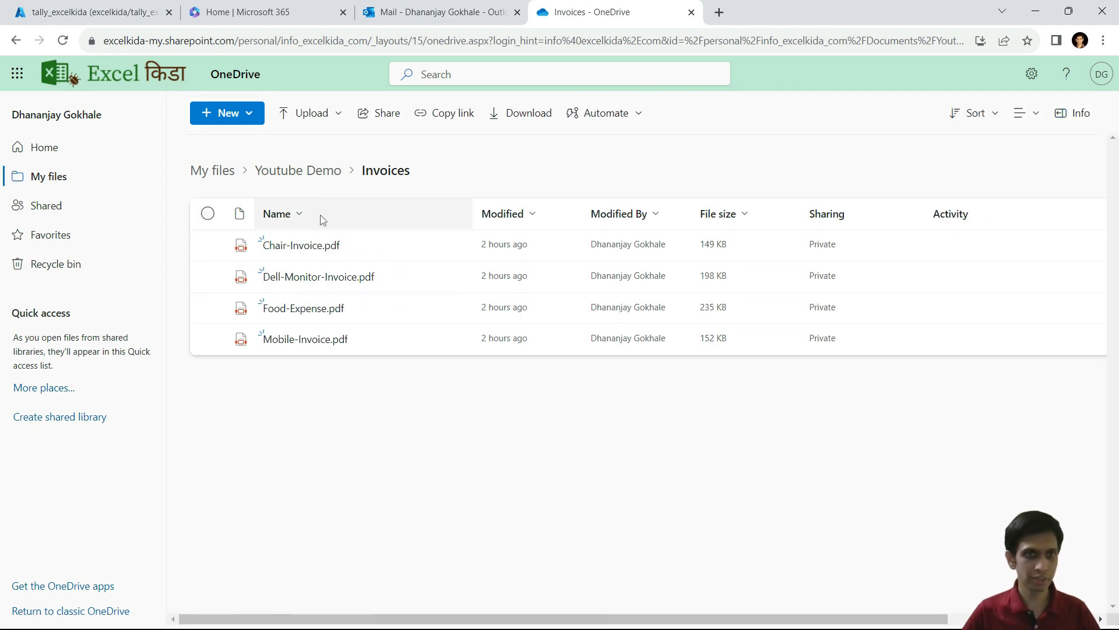
{"action": "left_click", "coordinate": [298, 170]}
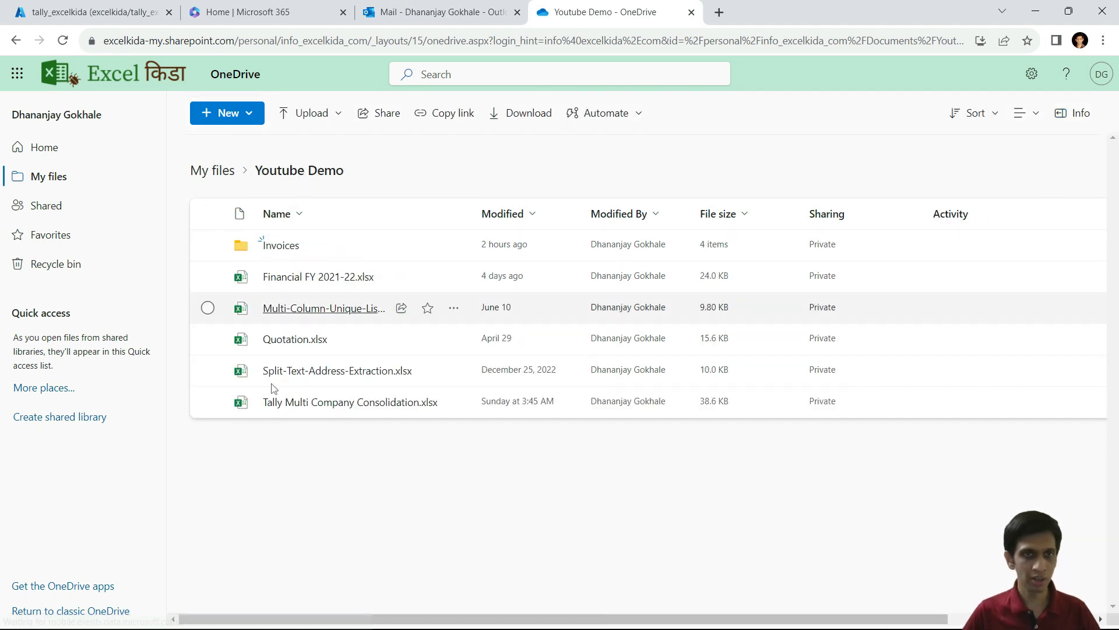
{"action": "left_click", "coordinate": [231, 117]}
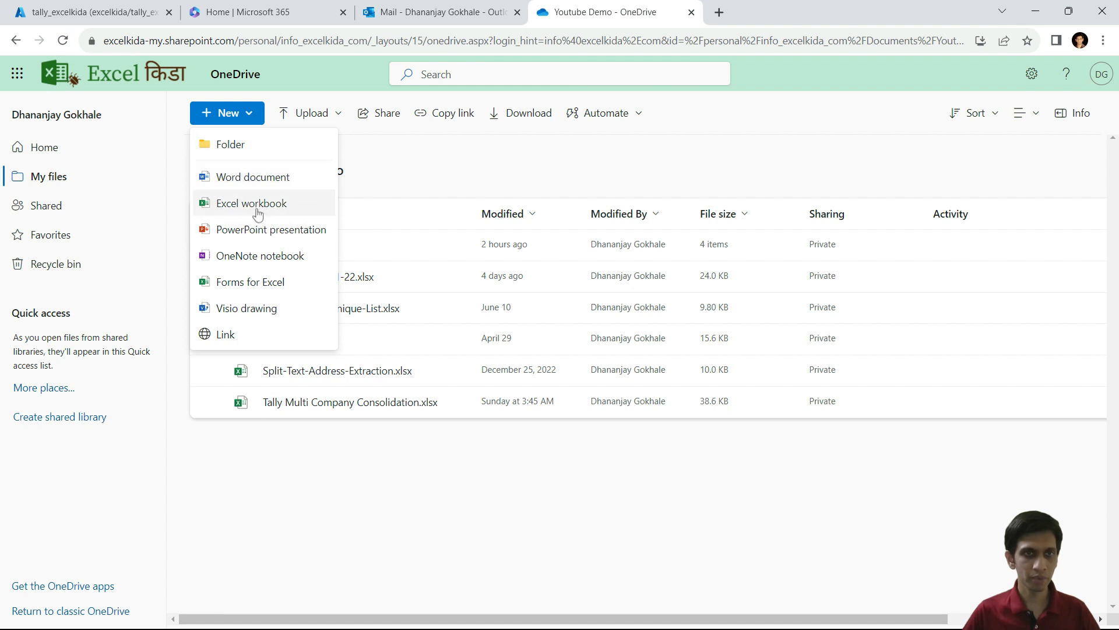
{"action": "left_click", "coordinate": [256, 205]}
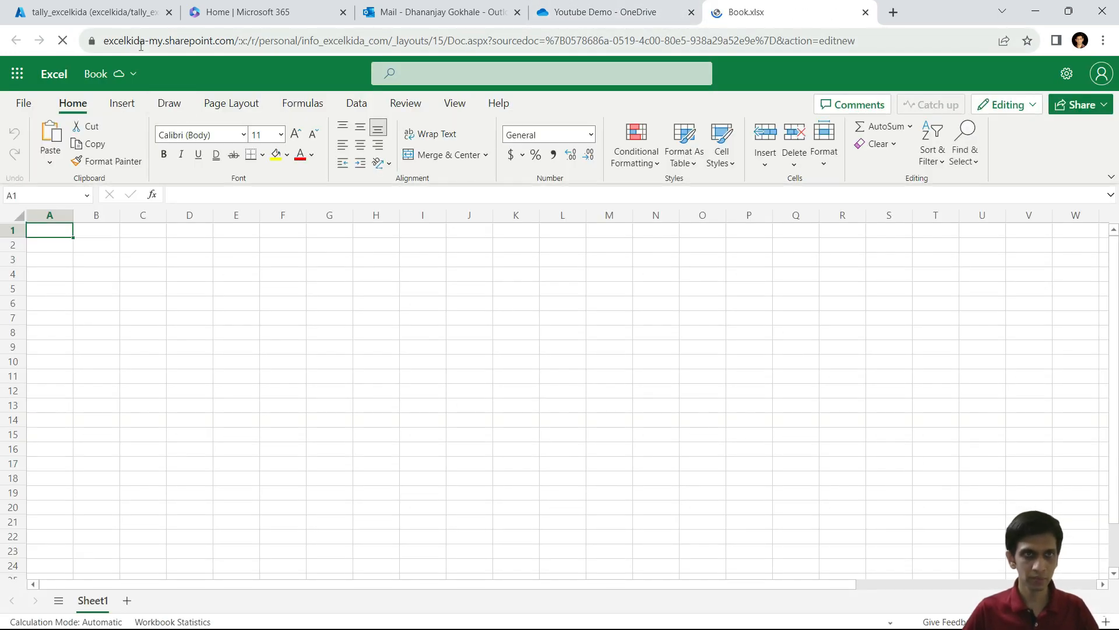
Step: Rename the Book workbook to 'My Transactions' and close its tab
{"action": "left_click", "coordinate": [96, 74]}
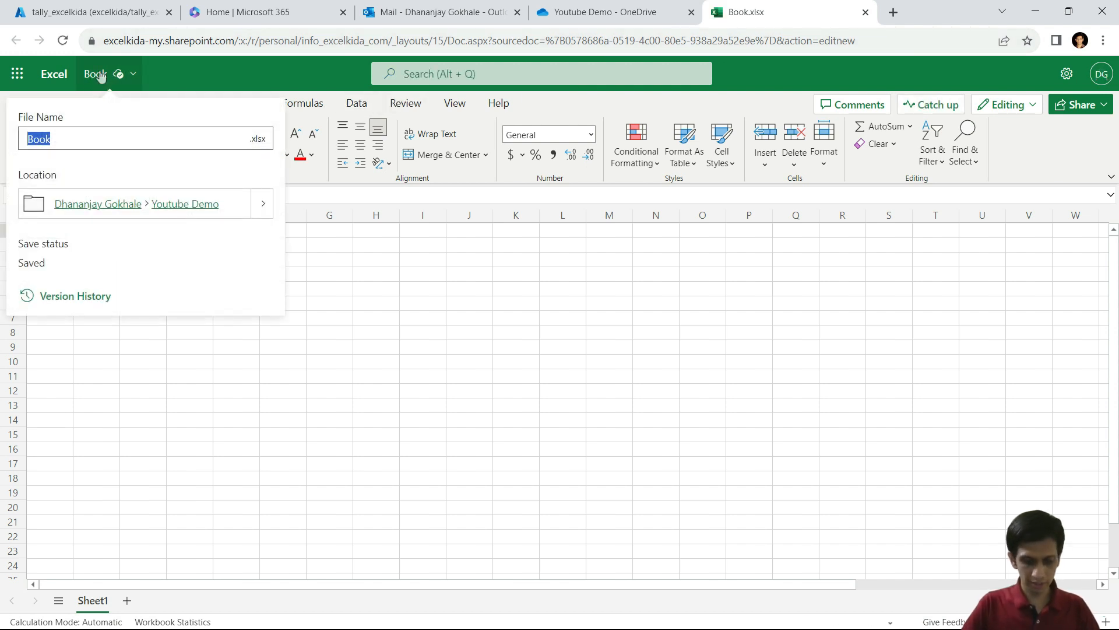
{"action": "type", "text": "My Transactions"}
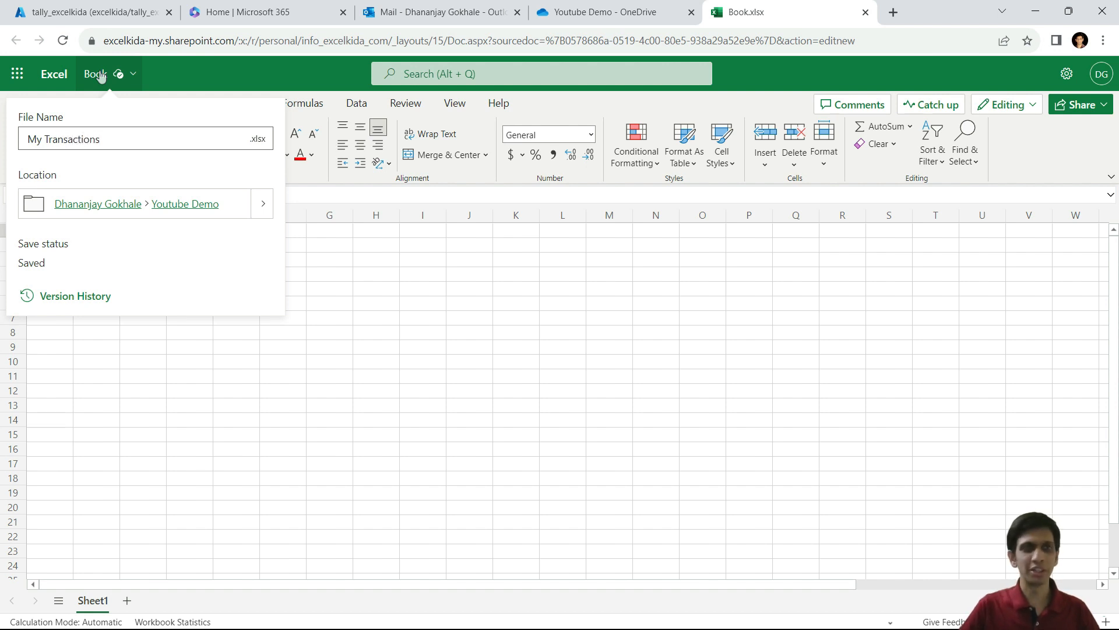
{"action": "key", "text": "Return"}
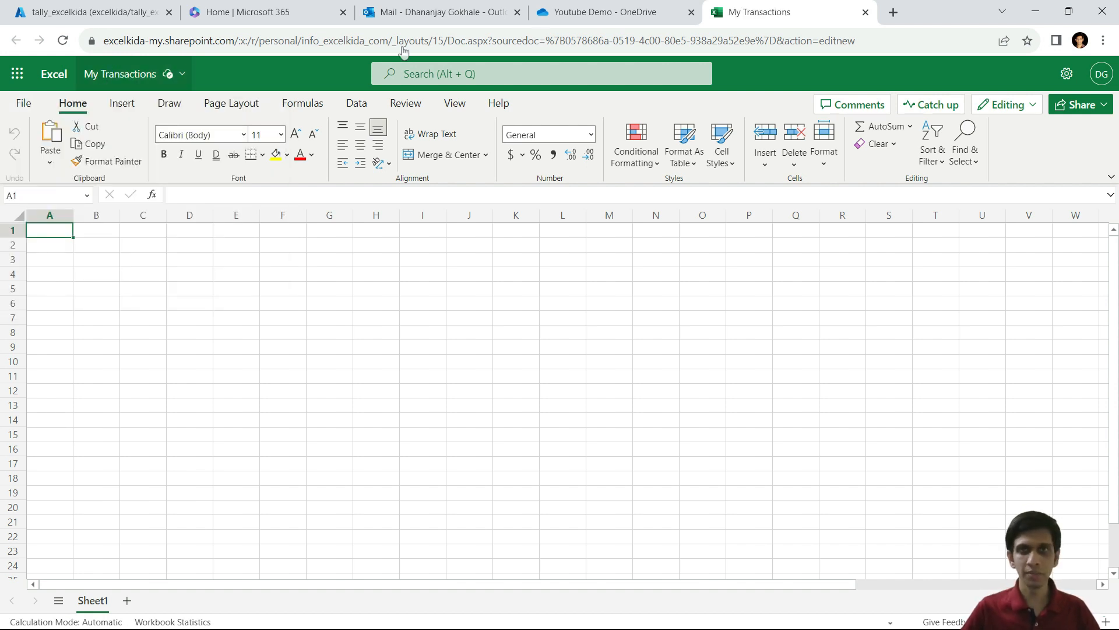
{"action": "left_click", "coordinate": [865, 12]}
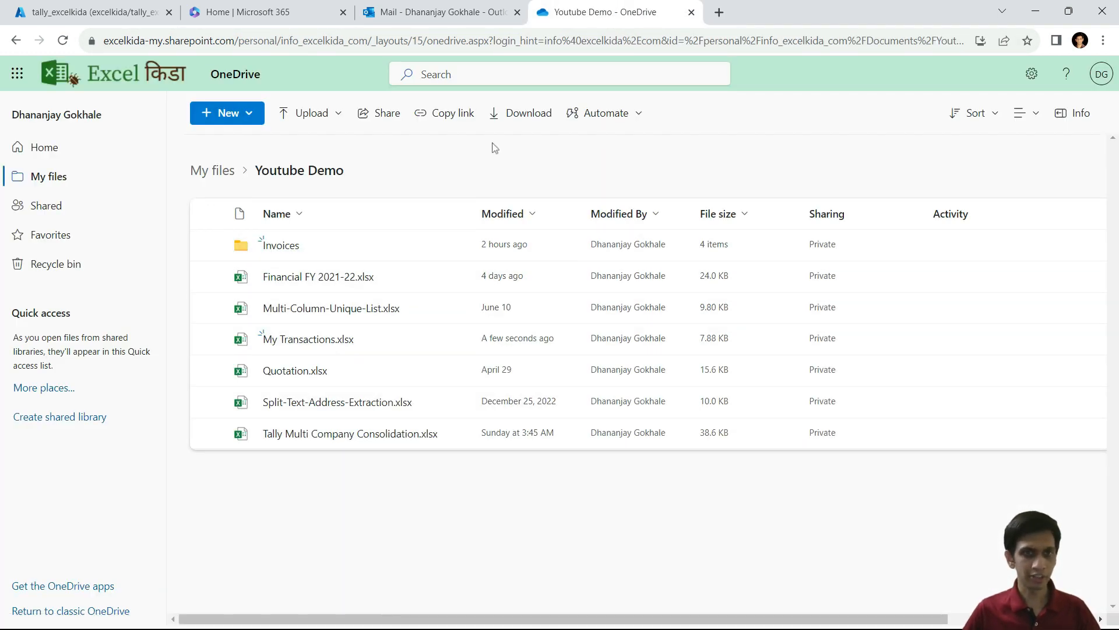
Step: Open My Transactions.xlsx via Open in app from its options menu
{"action": "left_click", "coordinate": [453, 342]}
{"action": "mouse_move", "coordinate": [527, 250]}
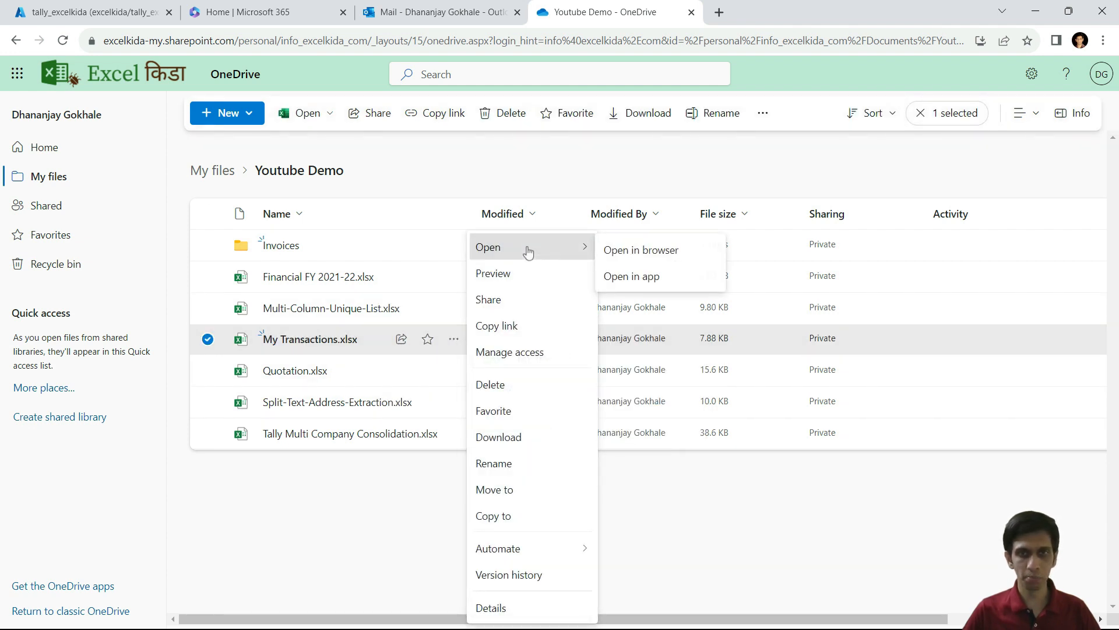
{"action": "left_click", "coordinate": [651, 279]}
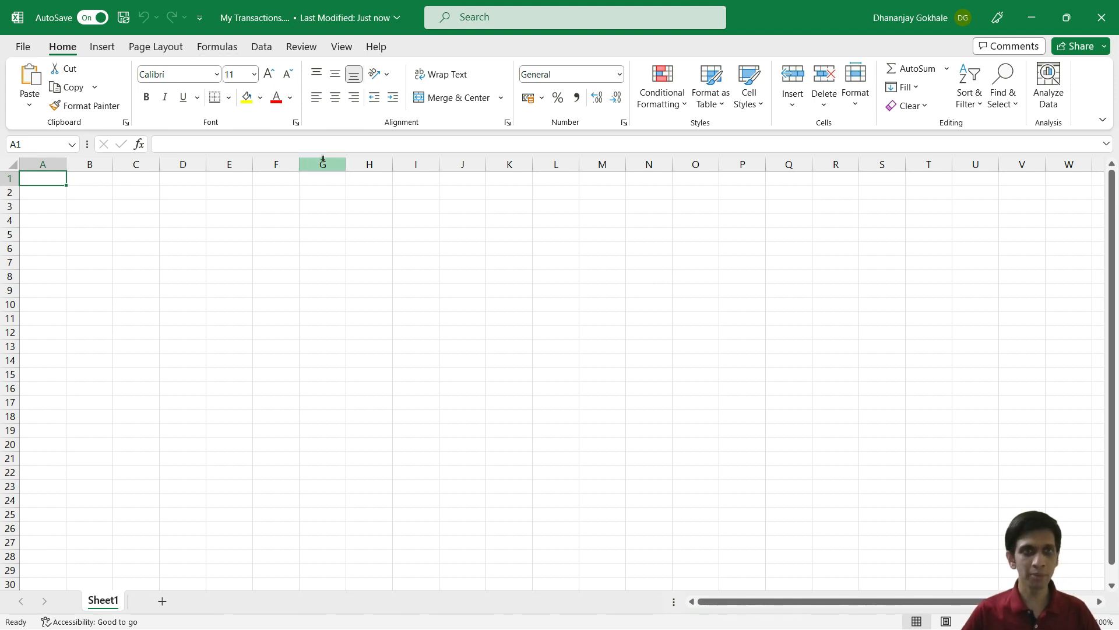
Step: Start a SQL Server database import from Excel's Data > Get Data > From Database menu
{"action": "left_click", "coordinate": [262, 48]}
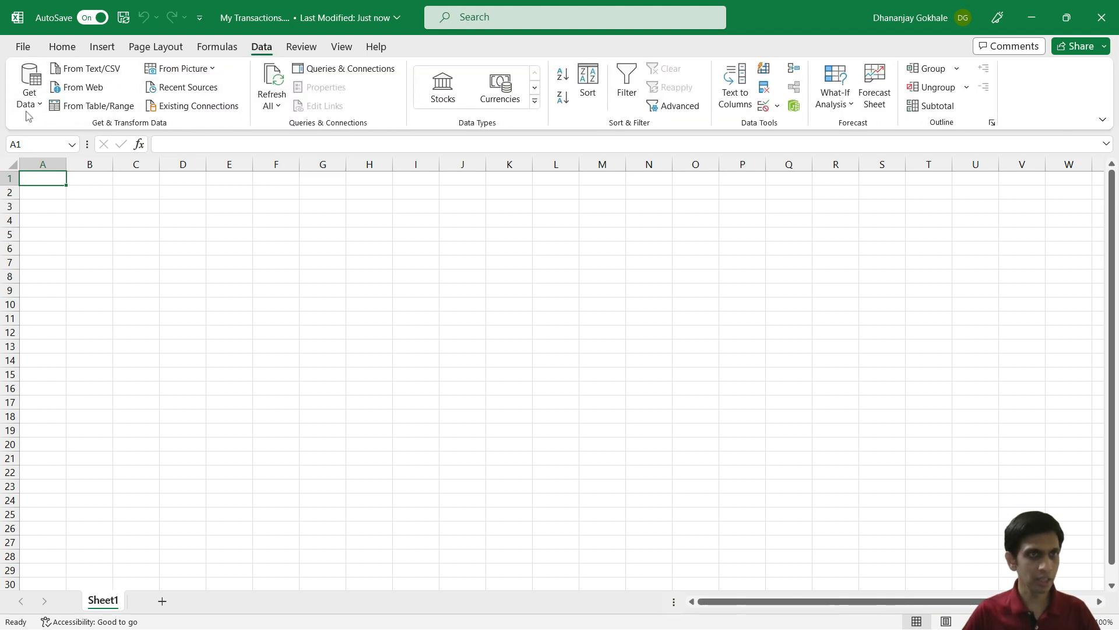
{"action": "left_click", "coordinate": [28, 102]}
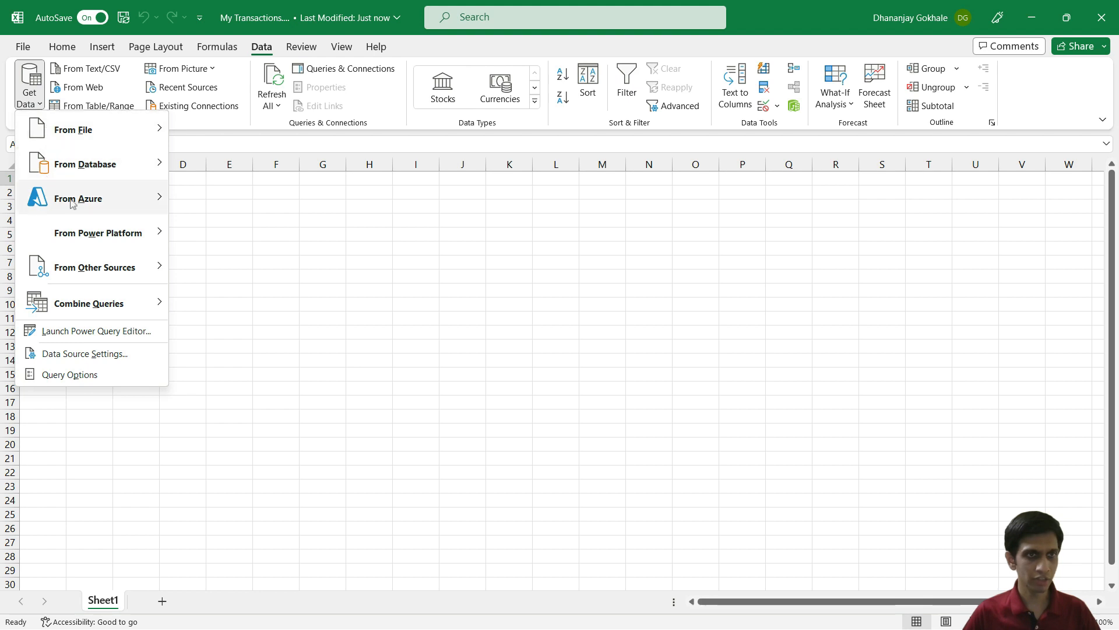
{"action": "mouse_move", "coordinate": [81, 201]}
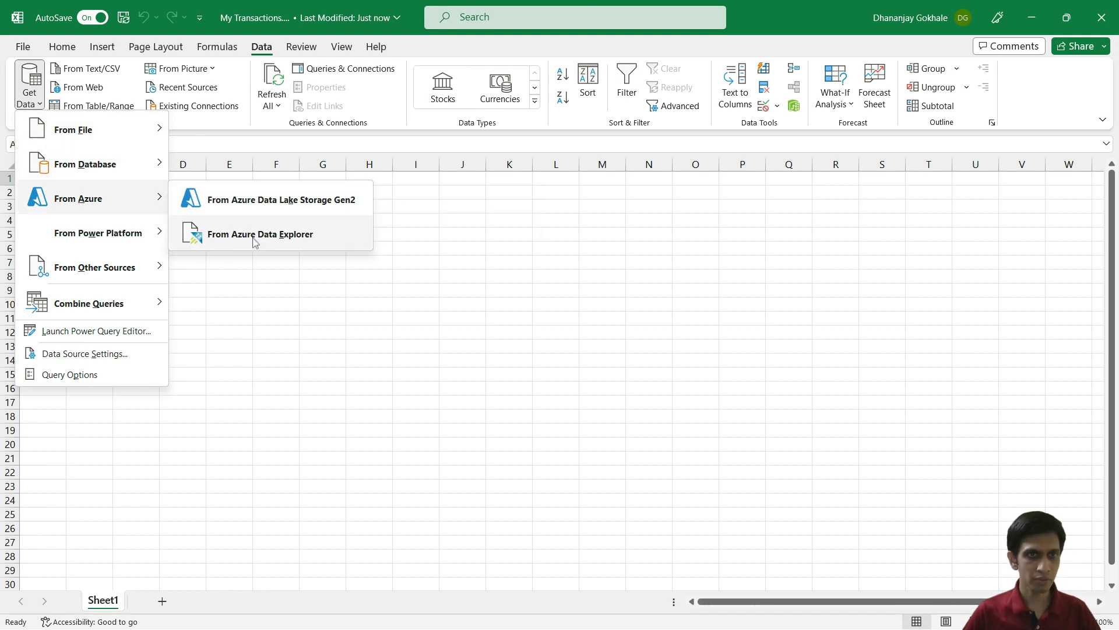
{"action": "mouse_move", "coordinate": [154, 168]}
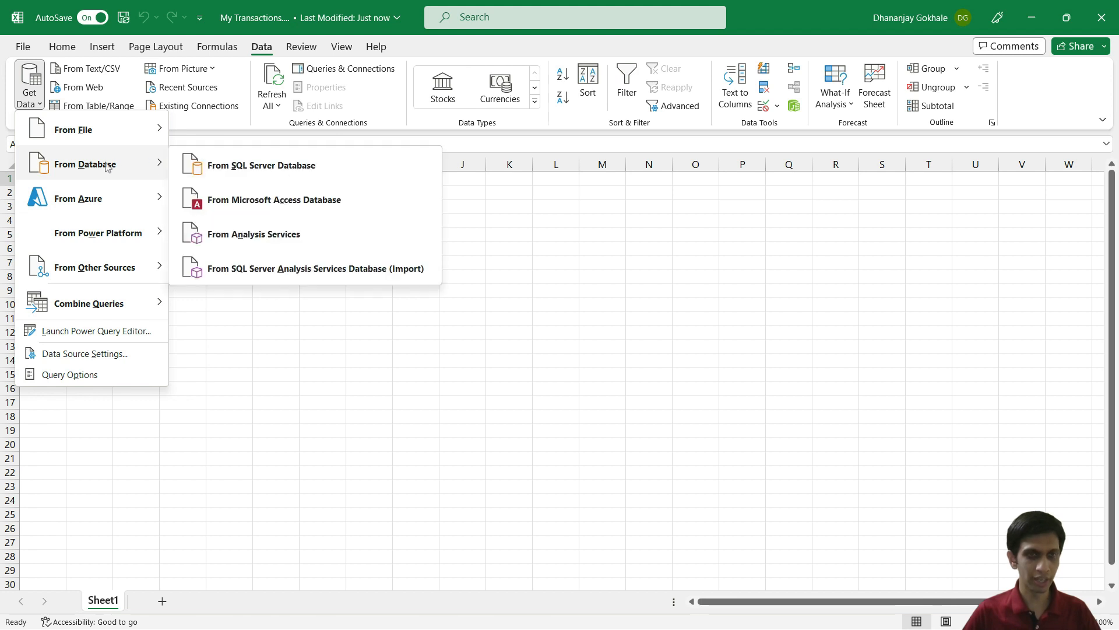
{"action": "left_click", "coordinate": [248, 175]}
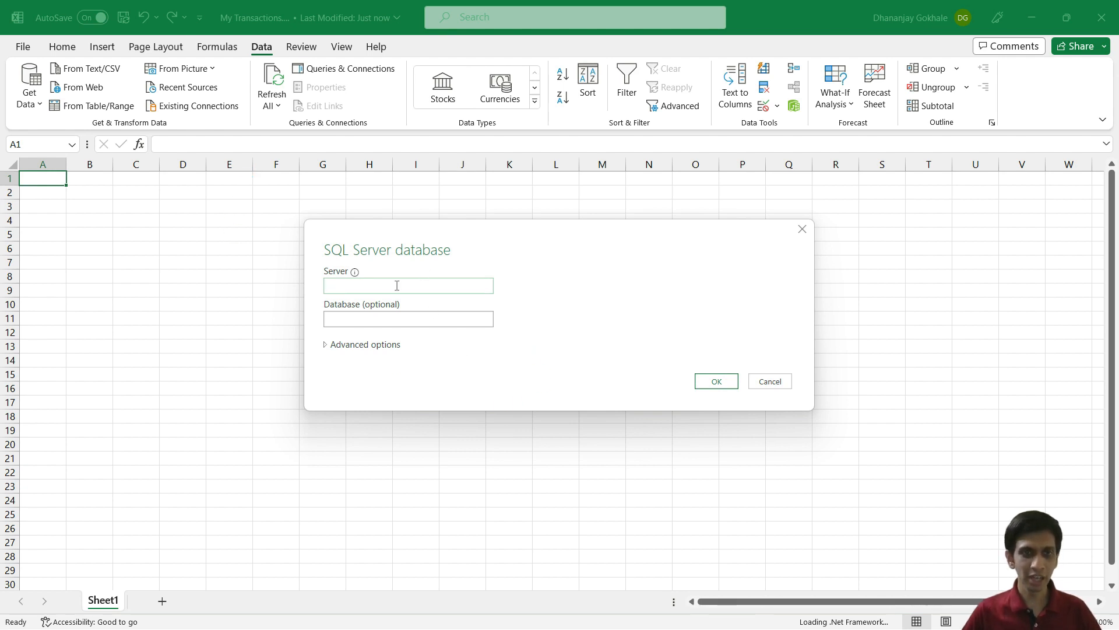
Step: Enter server excelkida.database.windows.net, copied from Azure, and database tally_excelkida, then confirm
{"action": "key", "text": "alt+Tab"}
{"action": "left_click", "coordinate": [446, 286]}
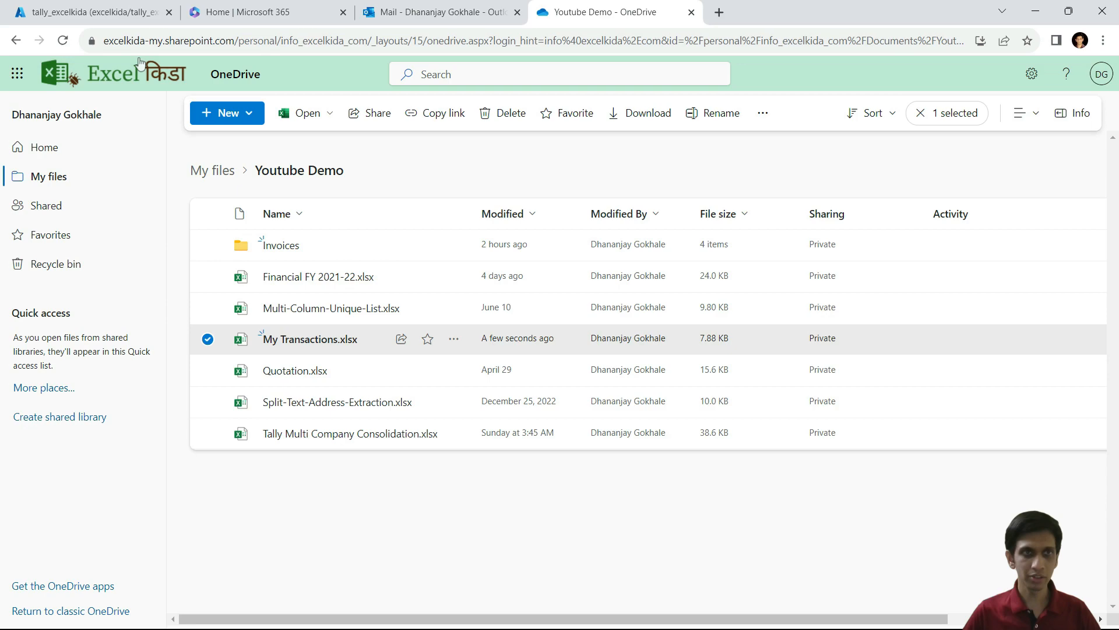
{"action": "left_click", "coordinate": [115, 7]}
{"action": "left_click", "coordinate": [891, 224]}
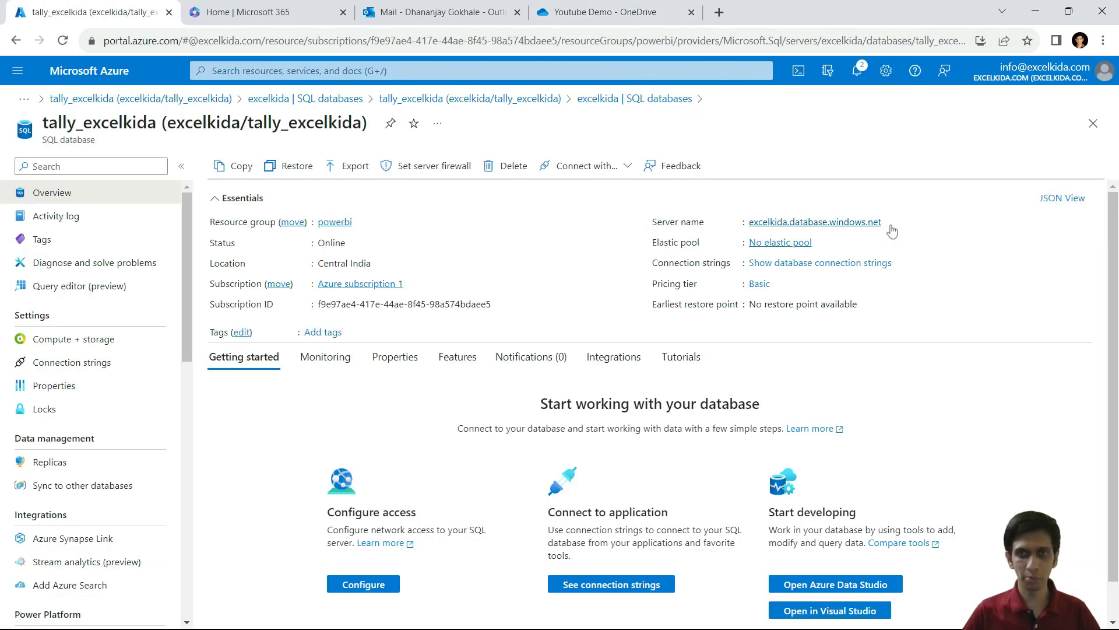
{"action": "key", "text": "alt+Tab"}
{"action": "key", "text": "ctrl+v"}
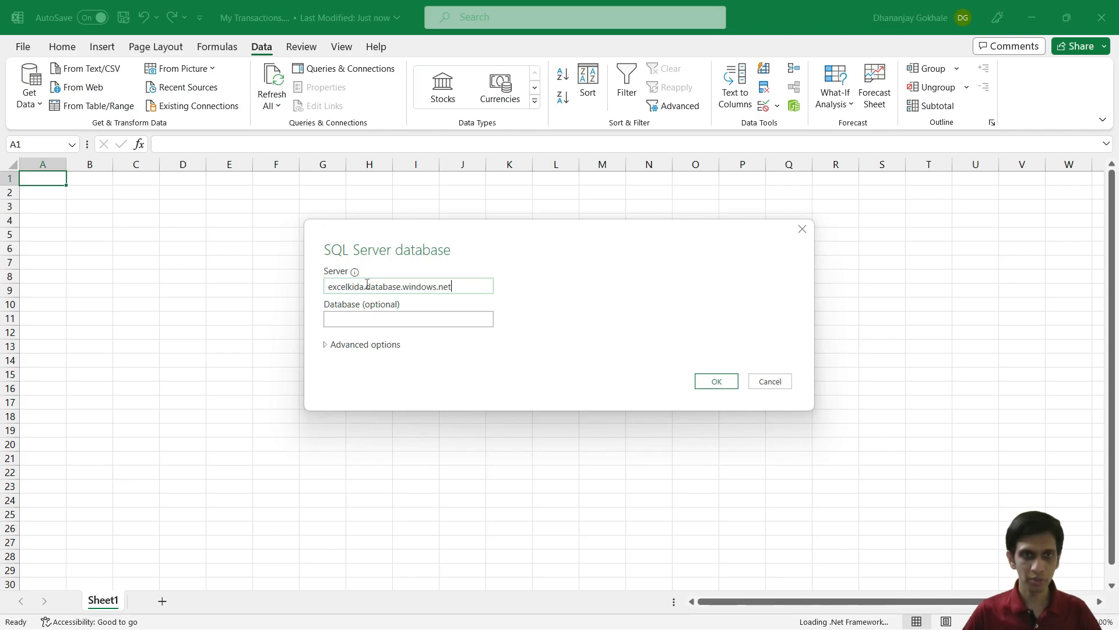
{"action": "left_click", "coordinate": [429, 316]}
{"action": "key", "text": "alt+Tab"}
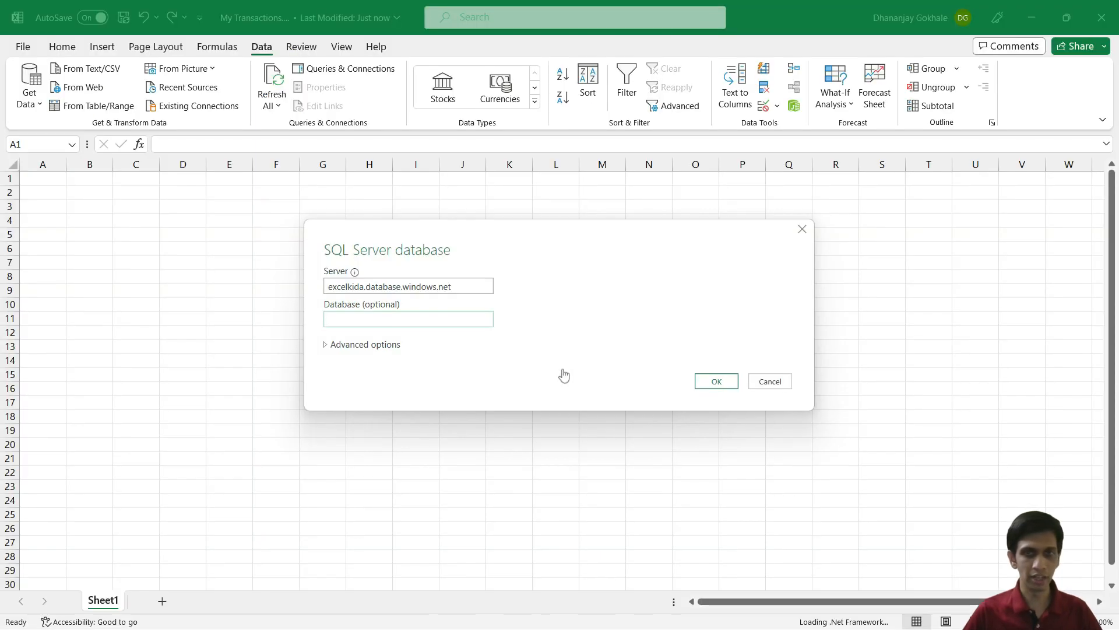
{"action": "left_click", "coordinate": [442, 313]}
{"action": "type", "text": "t"}
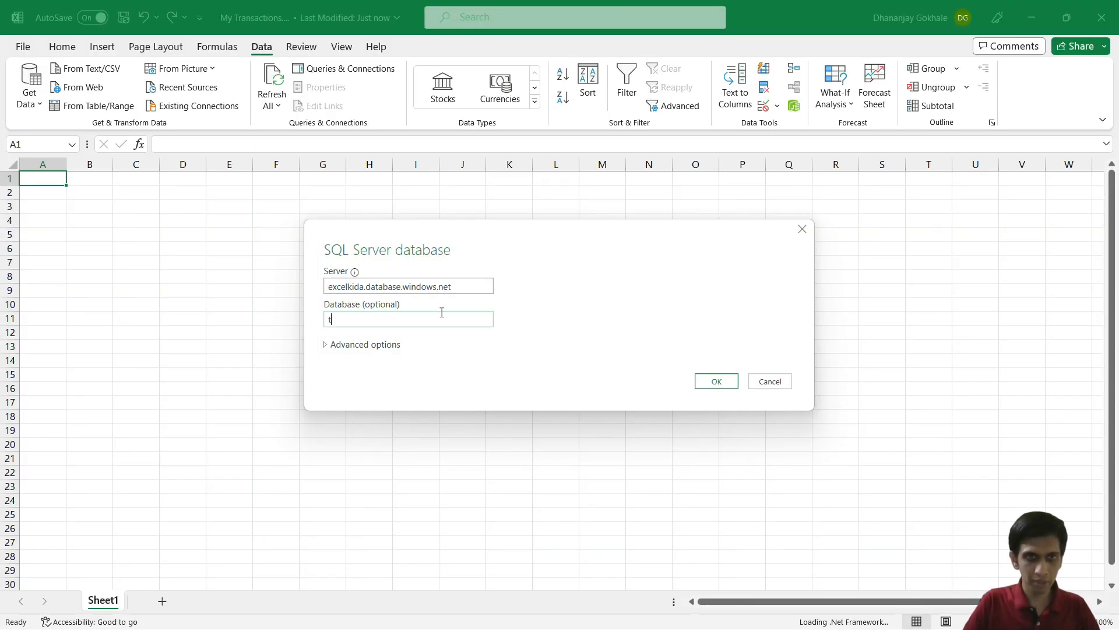
{"action": "type", "text": "ally_excel"}
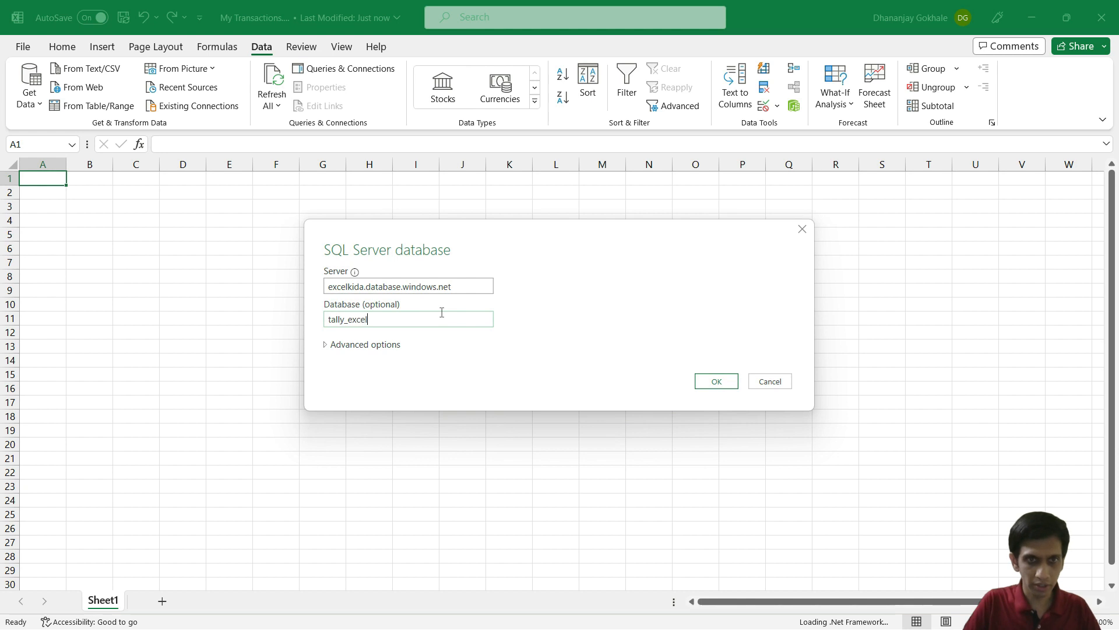
{"action": "type", "text": "kida"}
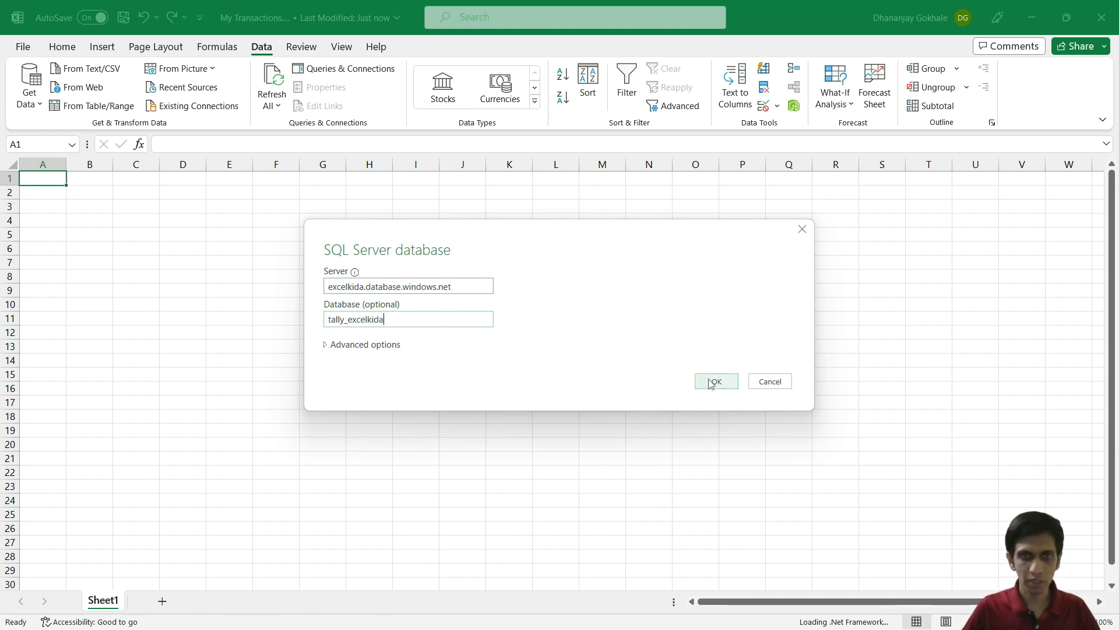
{"action": "left_click", "coordinate": [714, 381]}
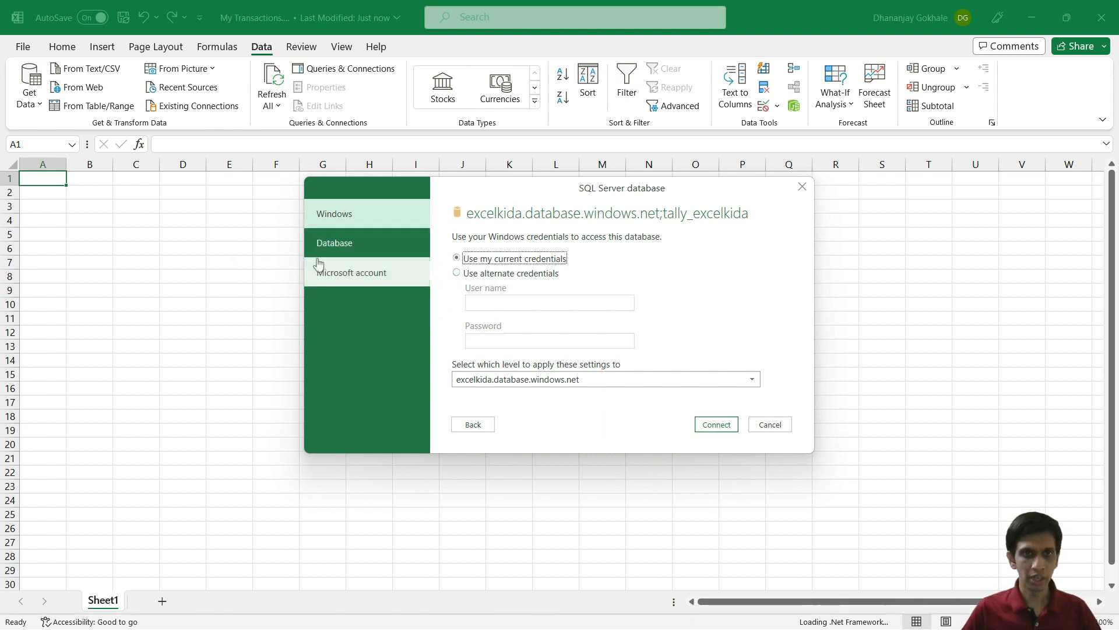
Step: Authenticate with the Microsoft work account and connect to the tally_excelkida database
{"action": "left_click", "coordinate": [341, 251]}
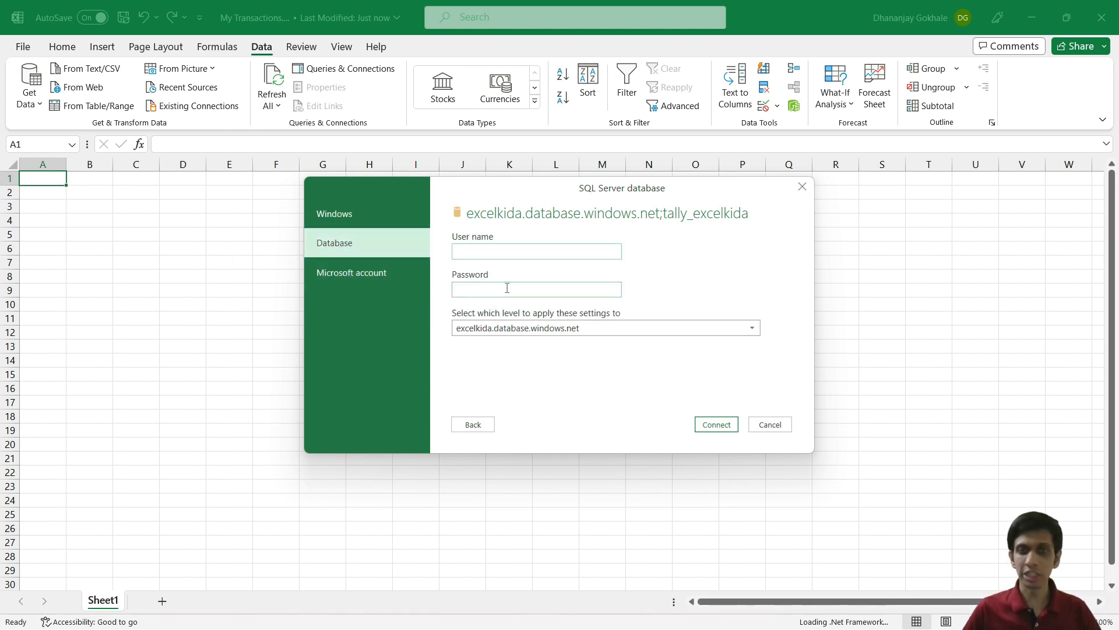
{"action": "left_click", "coordinate": [355, 279]}
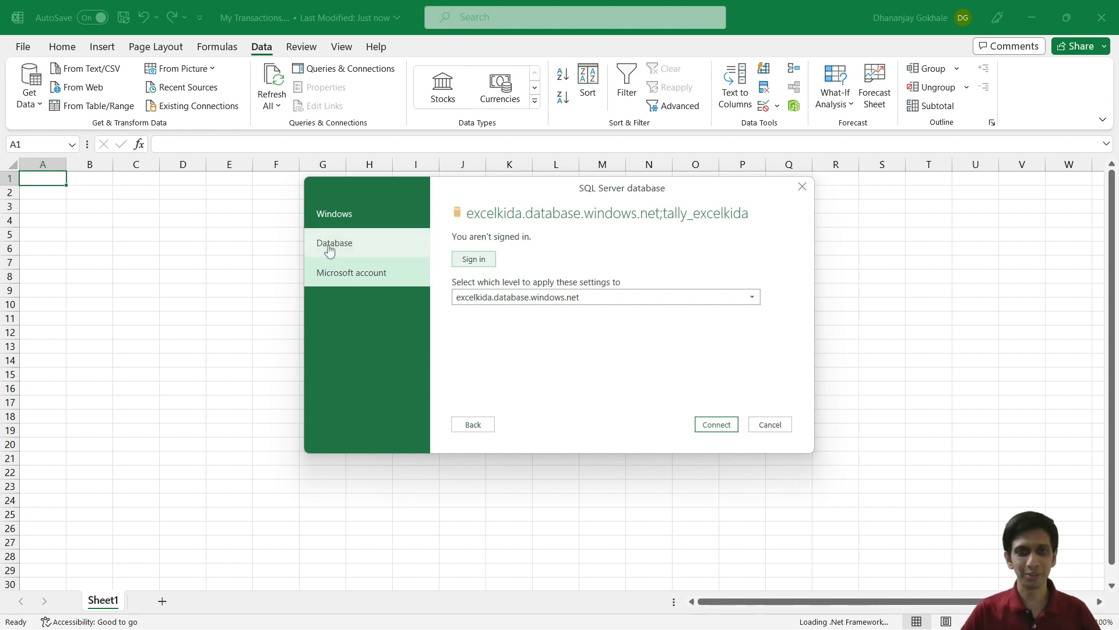
{"action": "left_click", "coordinate": [474, 260]}
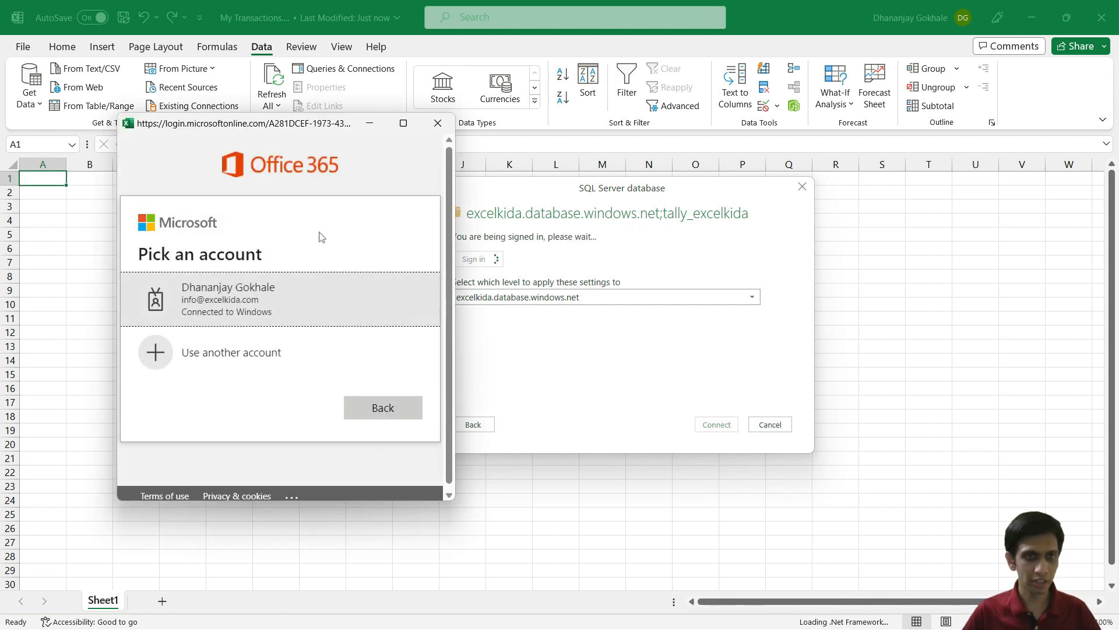
{"action": "left_click", "coordinate": [267, 297]}
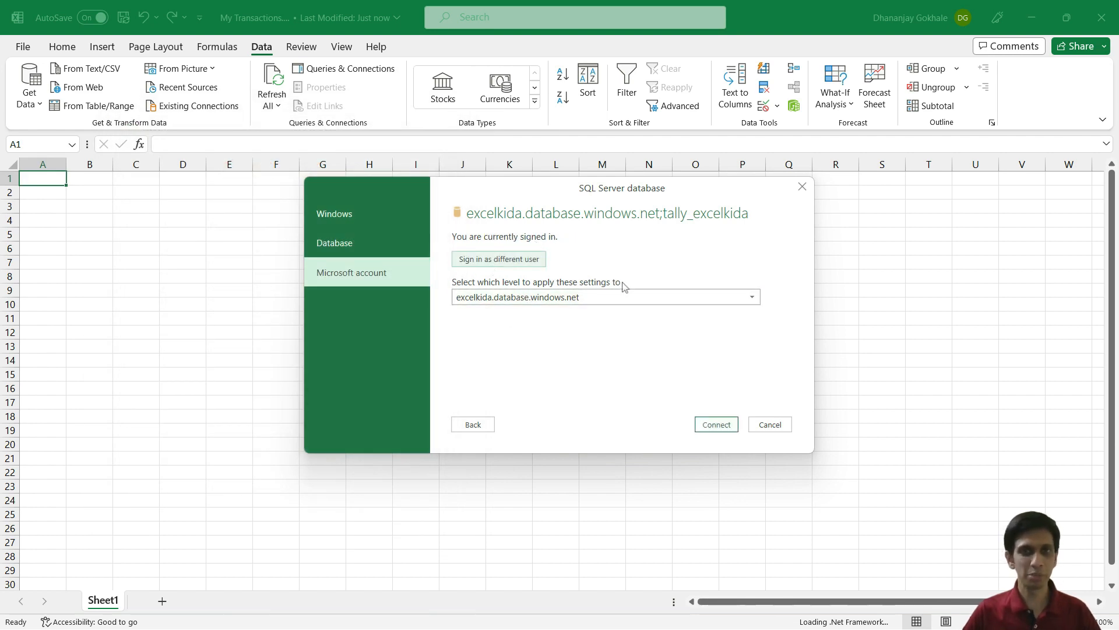
{"action": "left_click", "coordinate": [716, 425]}
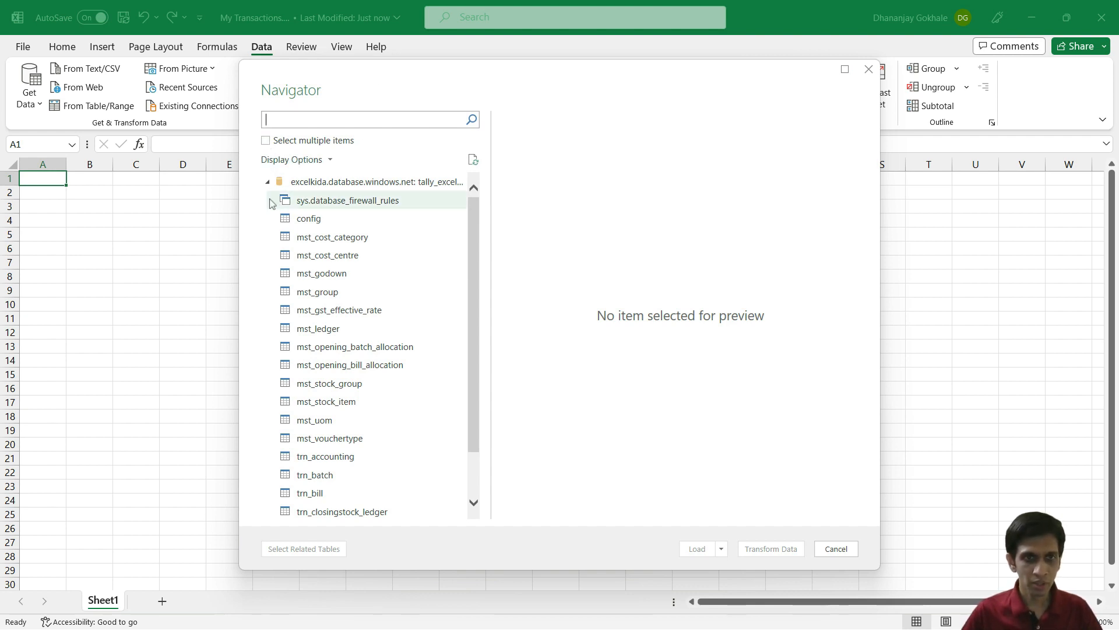
Step: Enable multiple selection, tick trn_voucher after comparing with TallyPrime, and open it in Power Query
{"action": "left_click", "coordinate": [265, 142]}
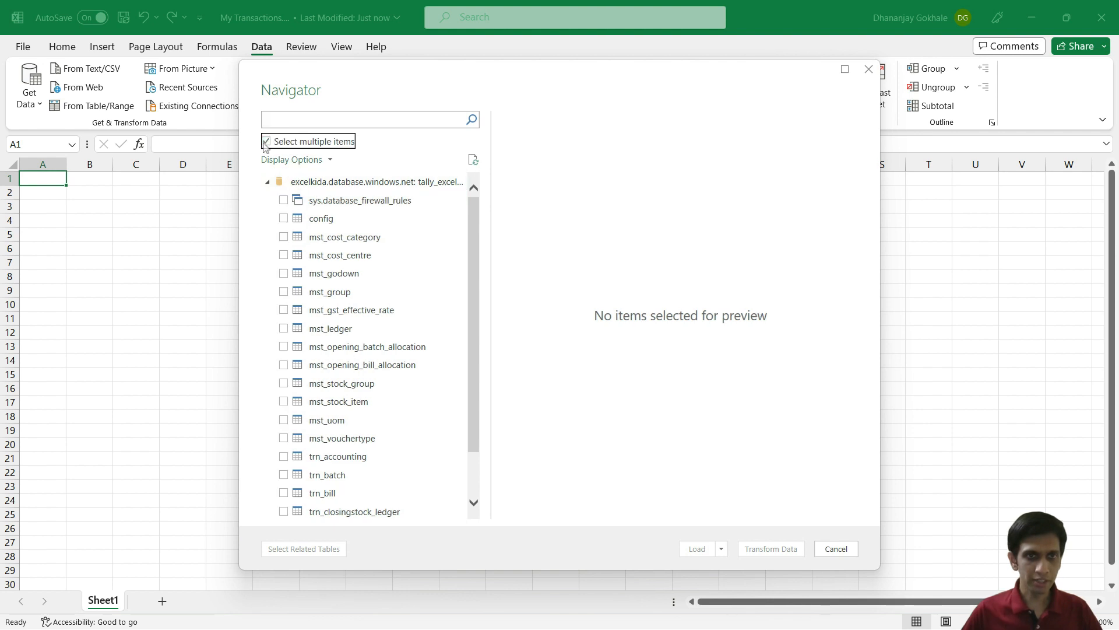
{"action": "scroll", "coordinate": [318, 268], "scroll_direction": "down", "scroll_amount": 1}
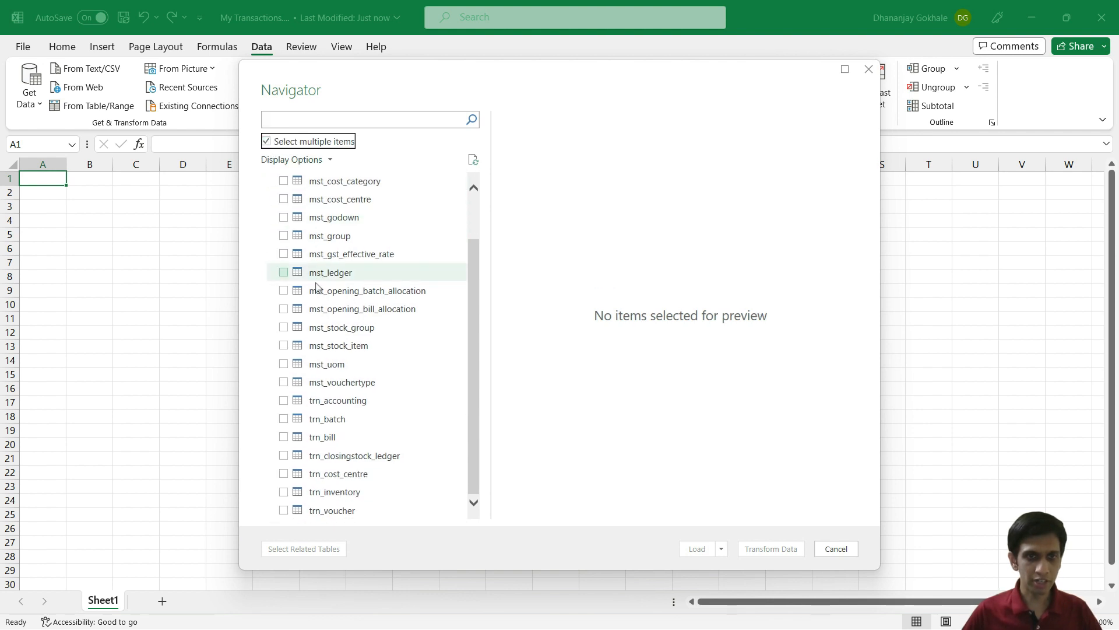
{"action": "left_click", "coordinate": [332, 510]}
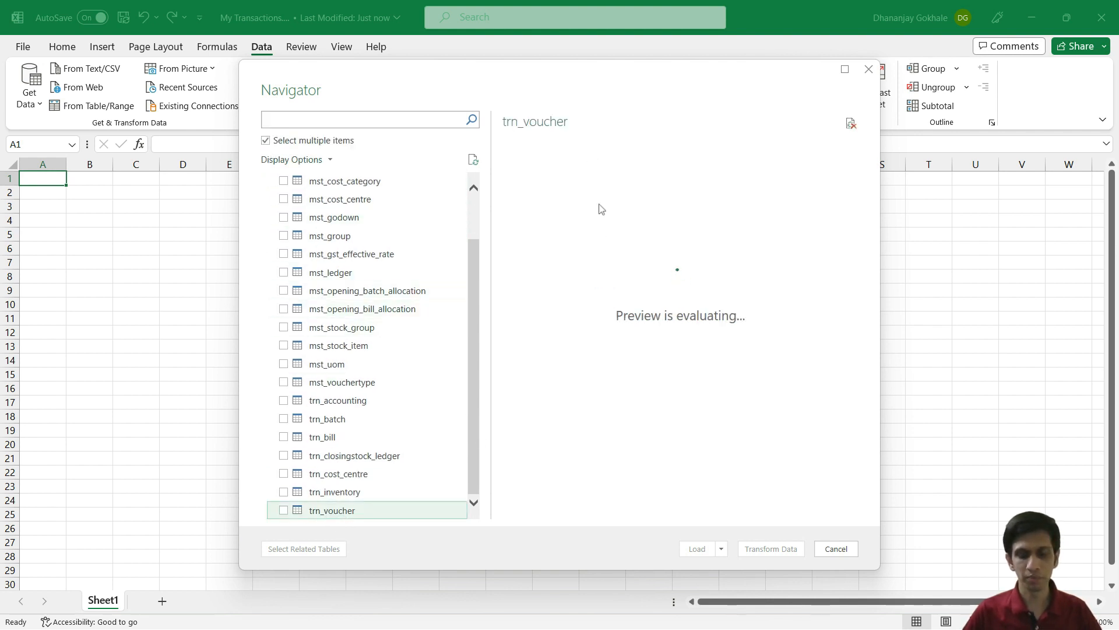
{"action": "key", "text": "alt+Tab"}
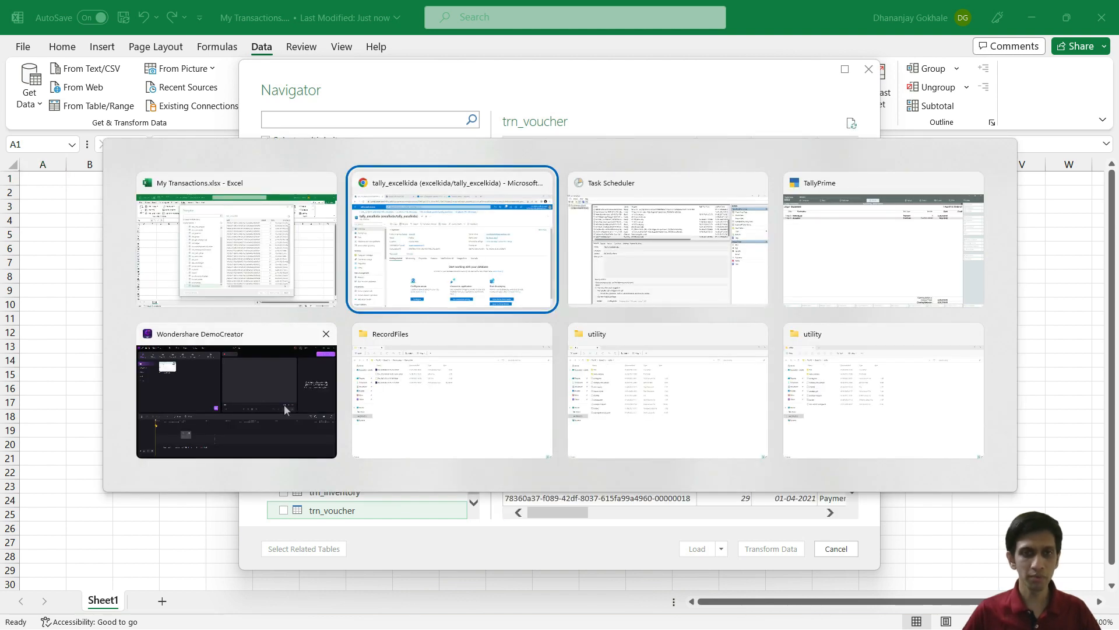
{"action": "left_click", "coordinate": [850, 248]}
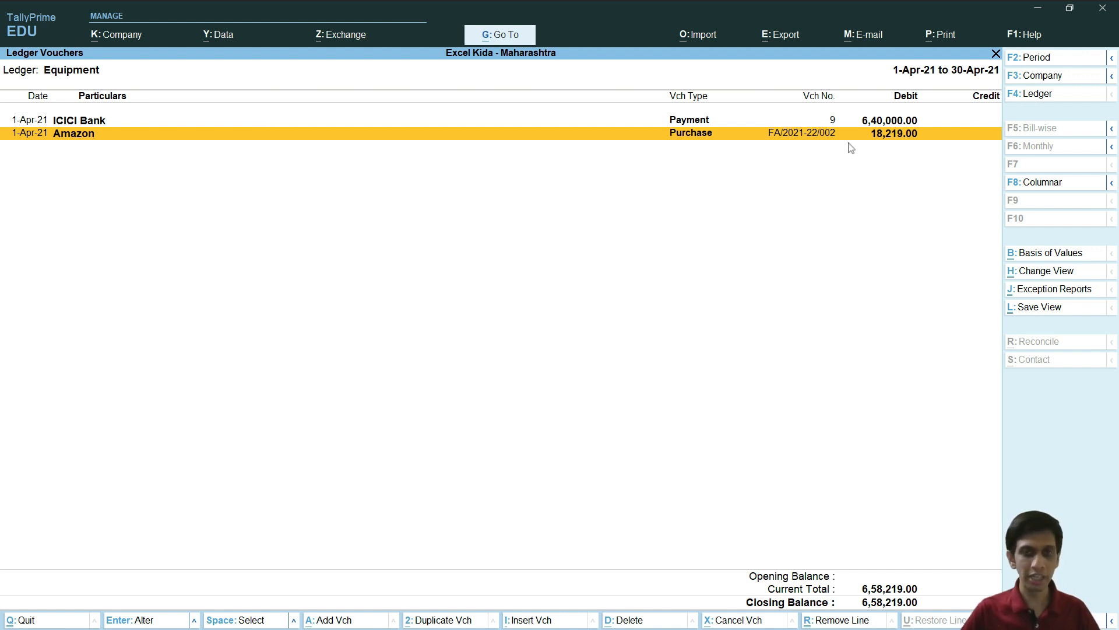
{"action": "key", "text": "alt+Tab"}
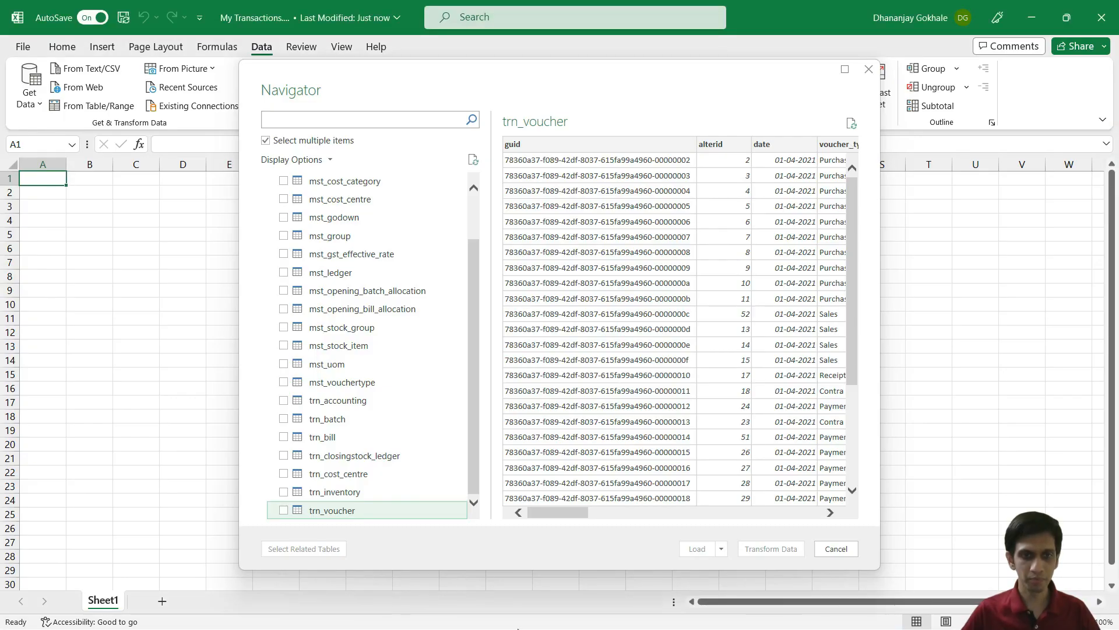
{"action": "left_click", "coordinate": [289, 512]}
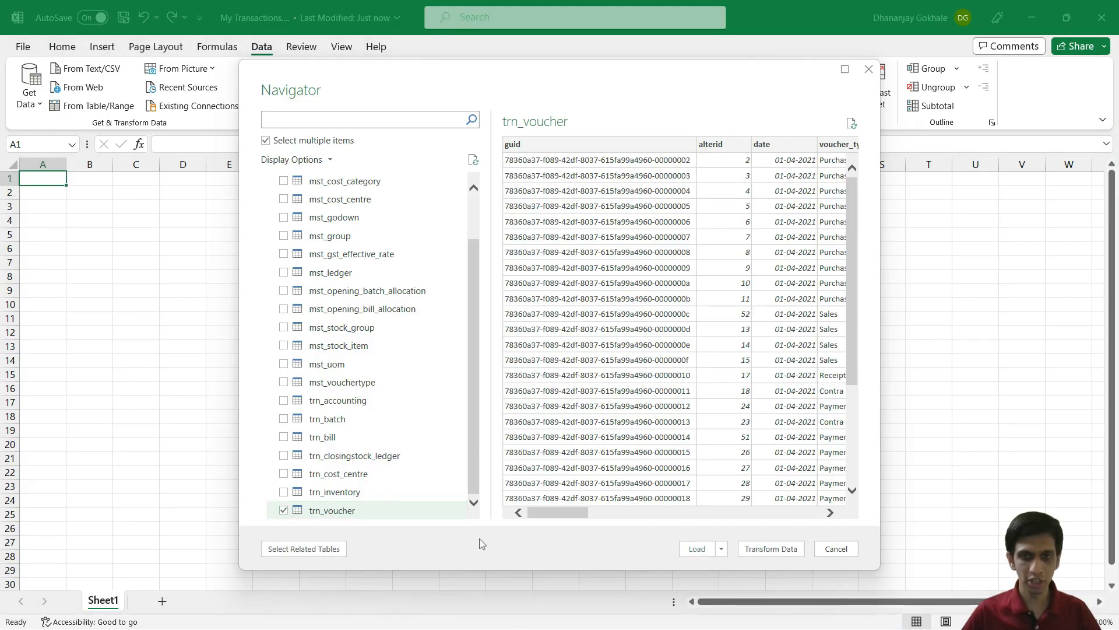
{"action": "left_click", "coordinate": [759, 551]}
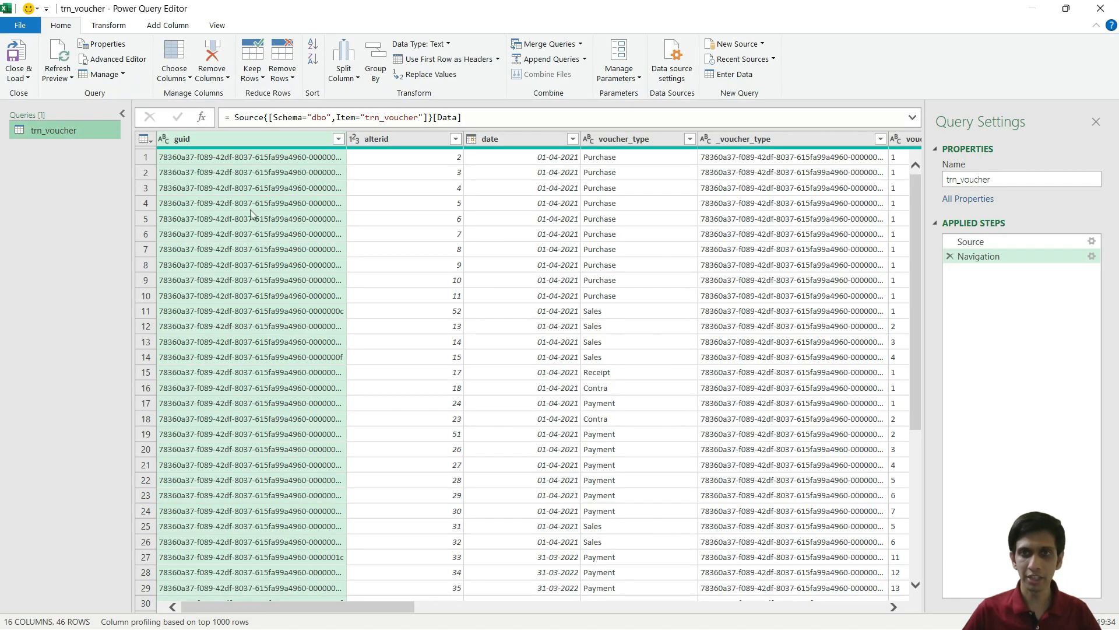
Step: Keep only the date, voucher_type, voucher_number, narration and party_name columns
{"action": "left_click", "coordinate": [145, 140]}
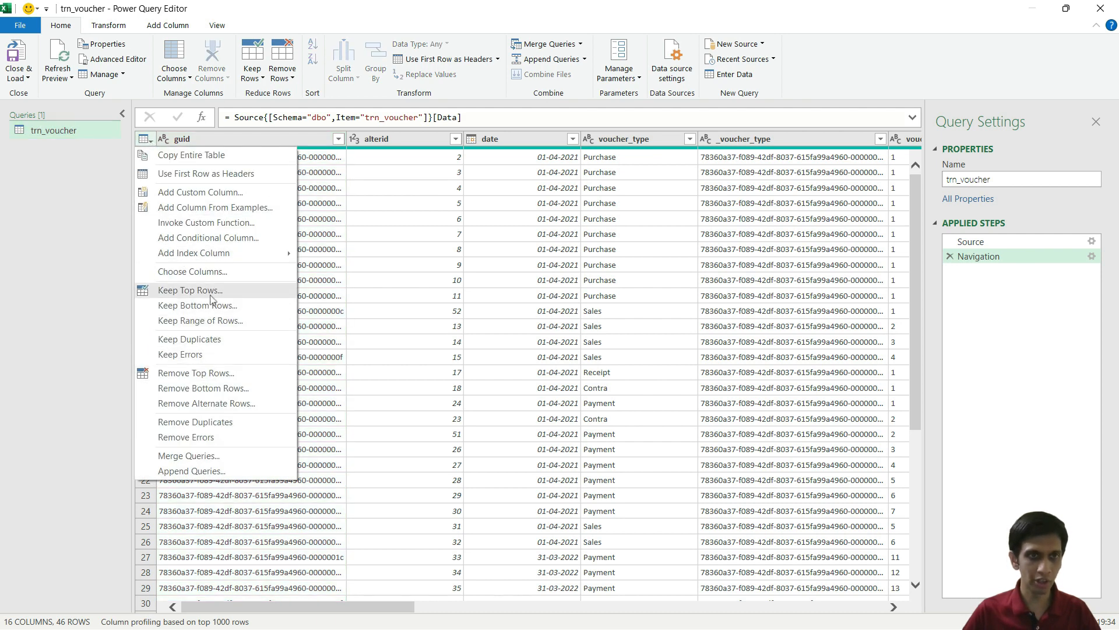
{"action": "left_click", "coordinate": [209, 272]}
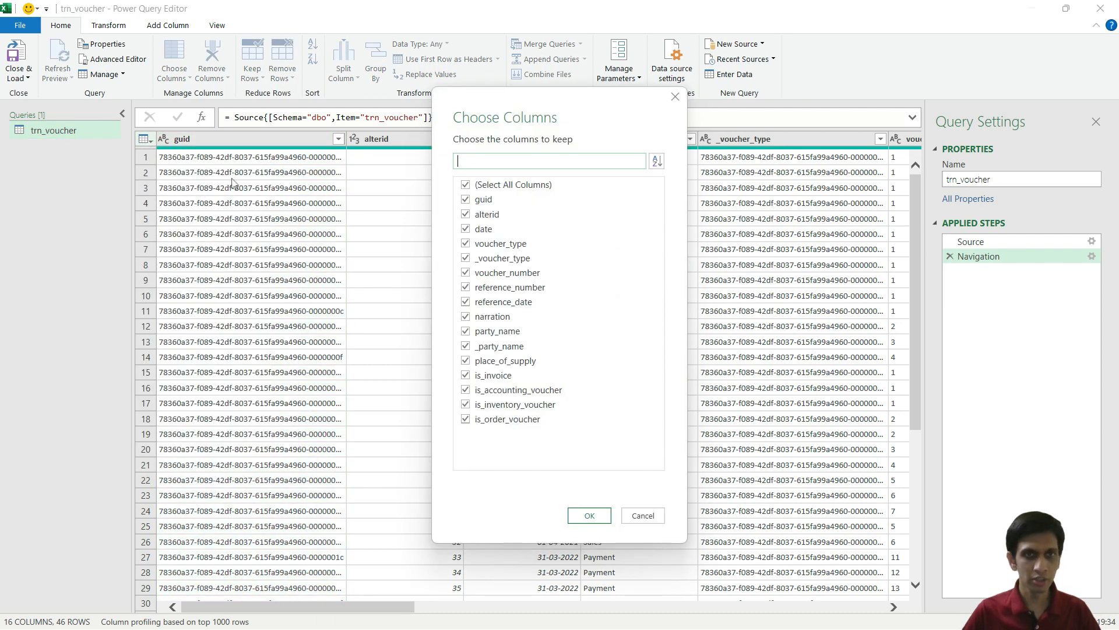
{"action": "left_click", "coordinate": [466, 185]}
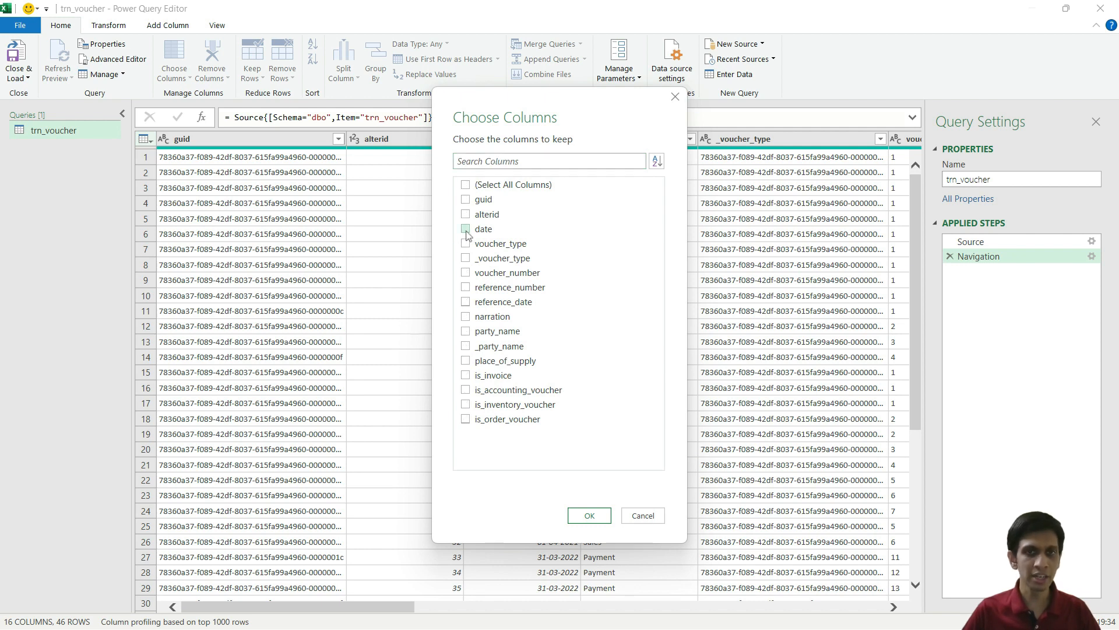
{"action": "left_click", "coordinate": [466, 232]}
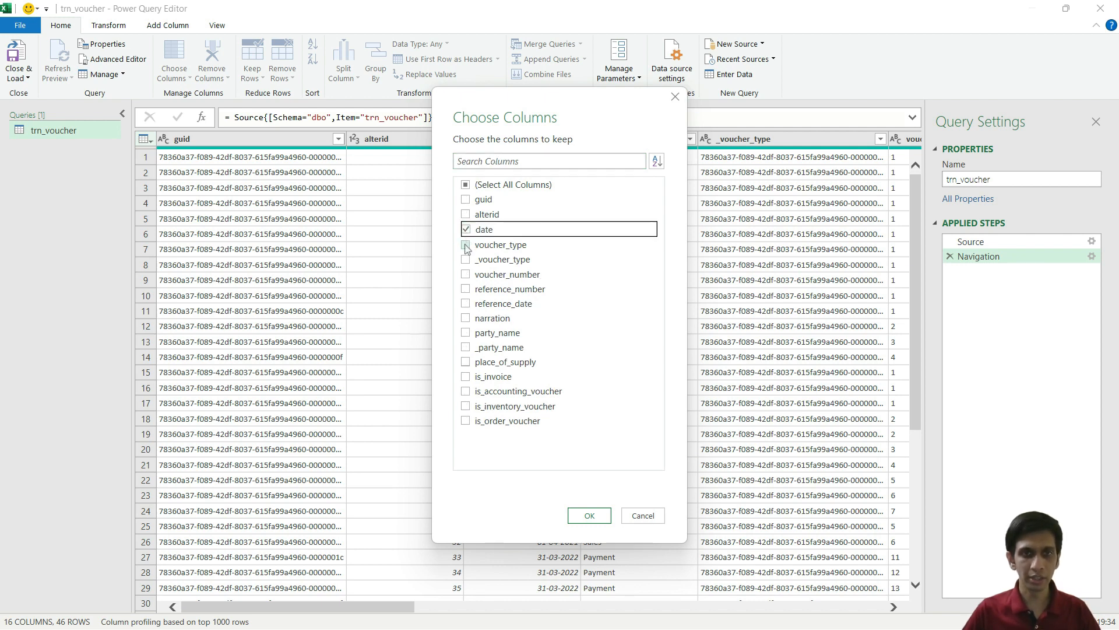
{"action": "left_click", "coordinate": [465, 245]}
{"action": "left_click", "coordinate": [464, 275]}
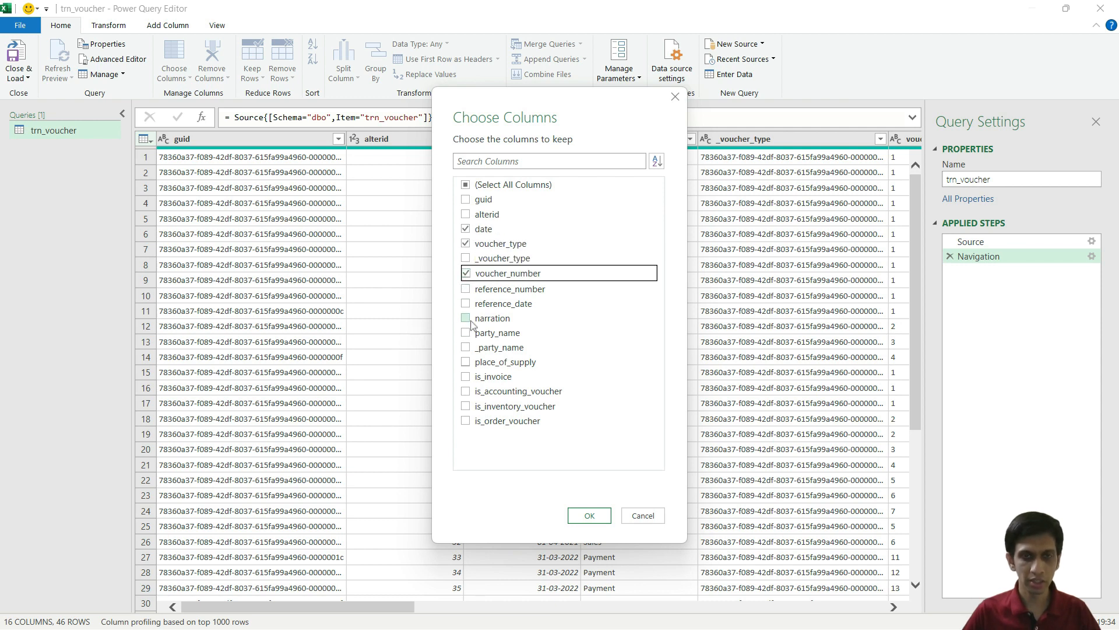
{"action": "left_click", "coordinate": [466, 319]}
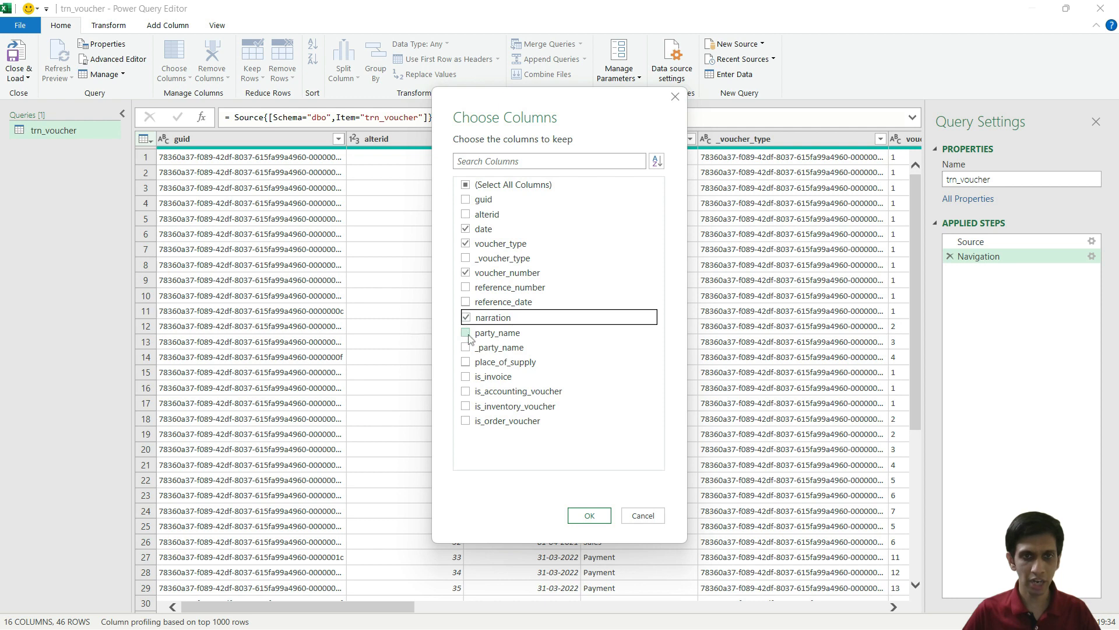
{"action": "left_click", "coordinate": [467, 334]}
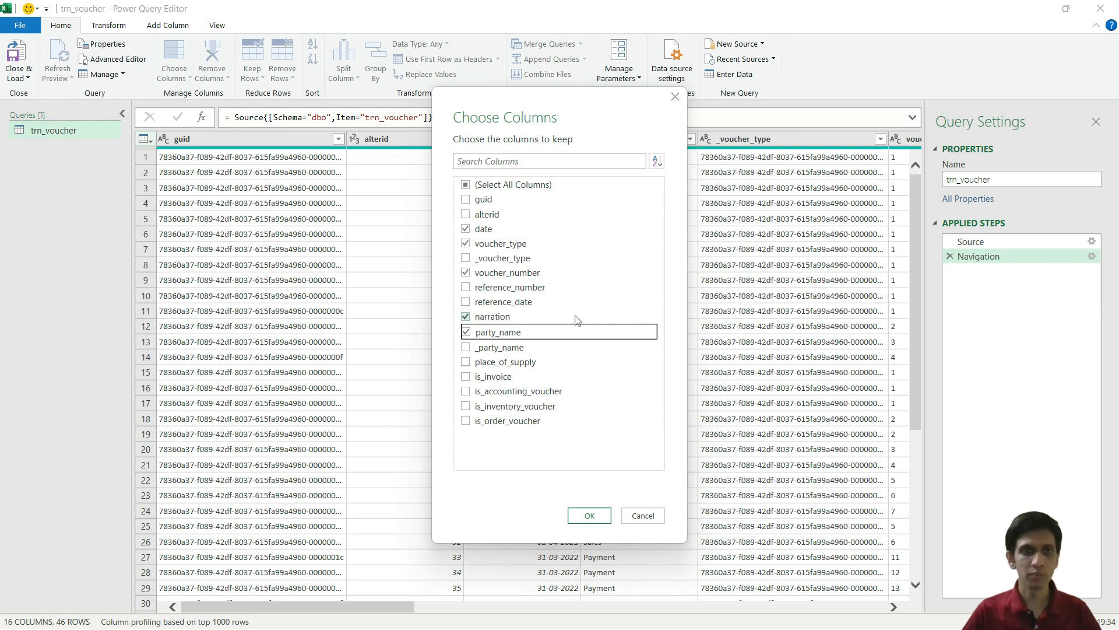
{"action": "left_click", "coordinate": [589, 516]}
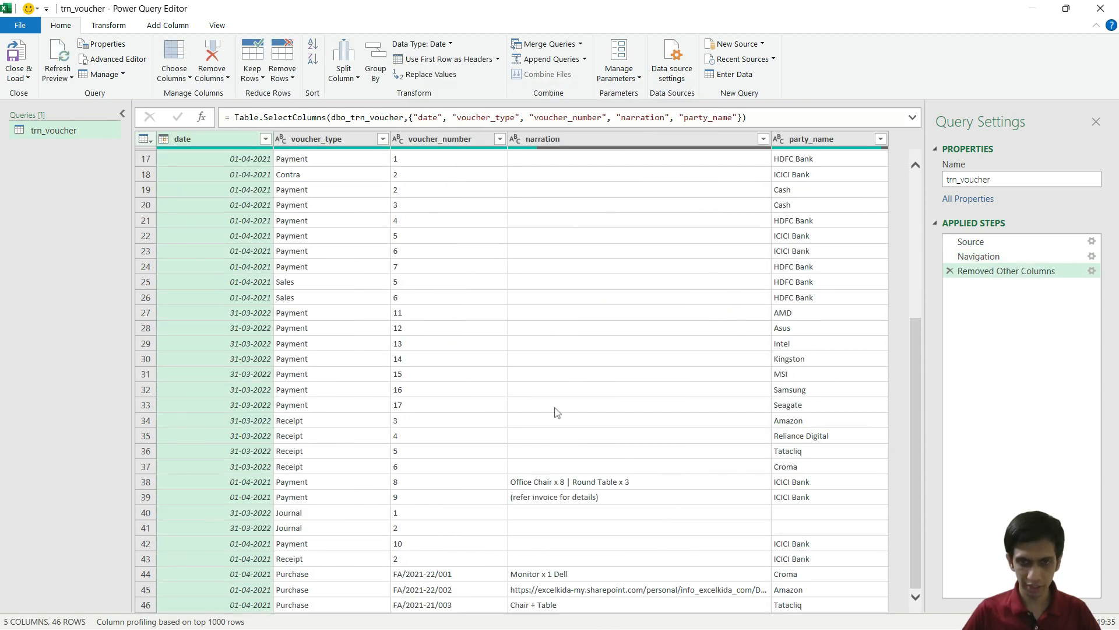
Step: Rename the query to Vouchers and load it into the workbook
{"action": "scroll", "coordinate": [559, 408], "scroll_direction": "up", "scroll_amount": 5}
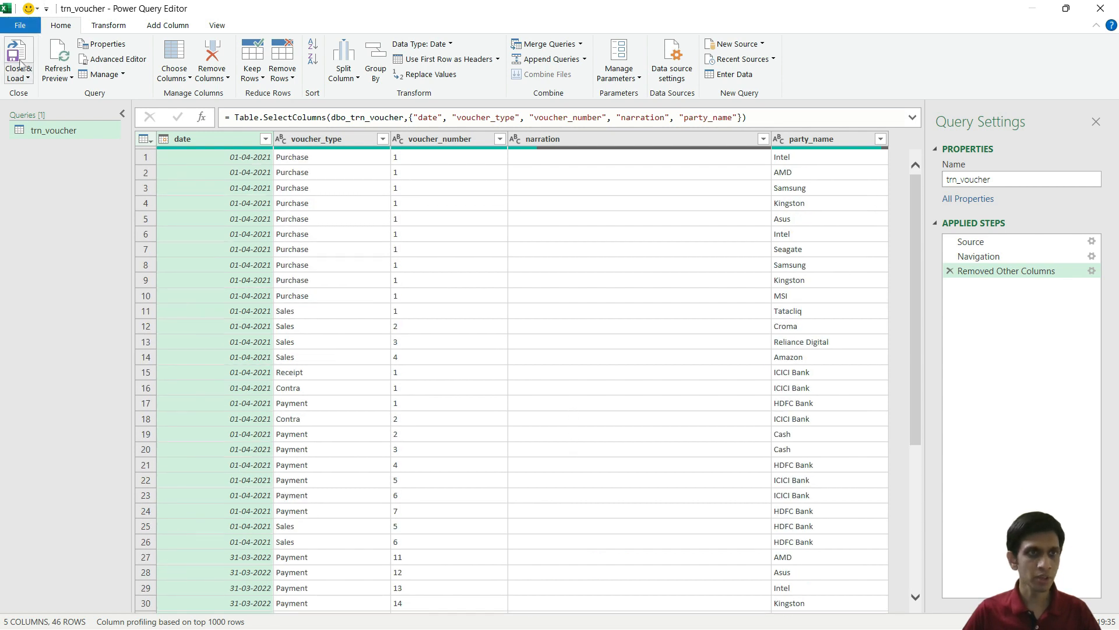
{"action": "double_click", "coordinate": [1003, 179]}
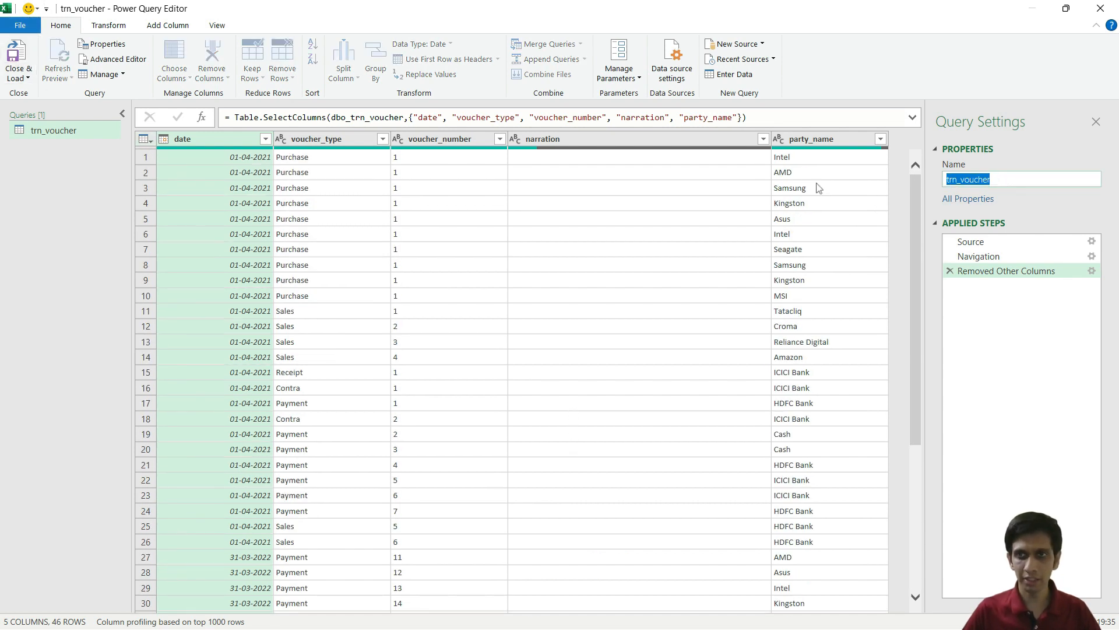
{"action": "type", "text": "V"}
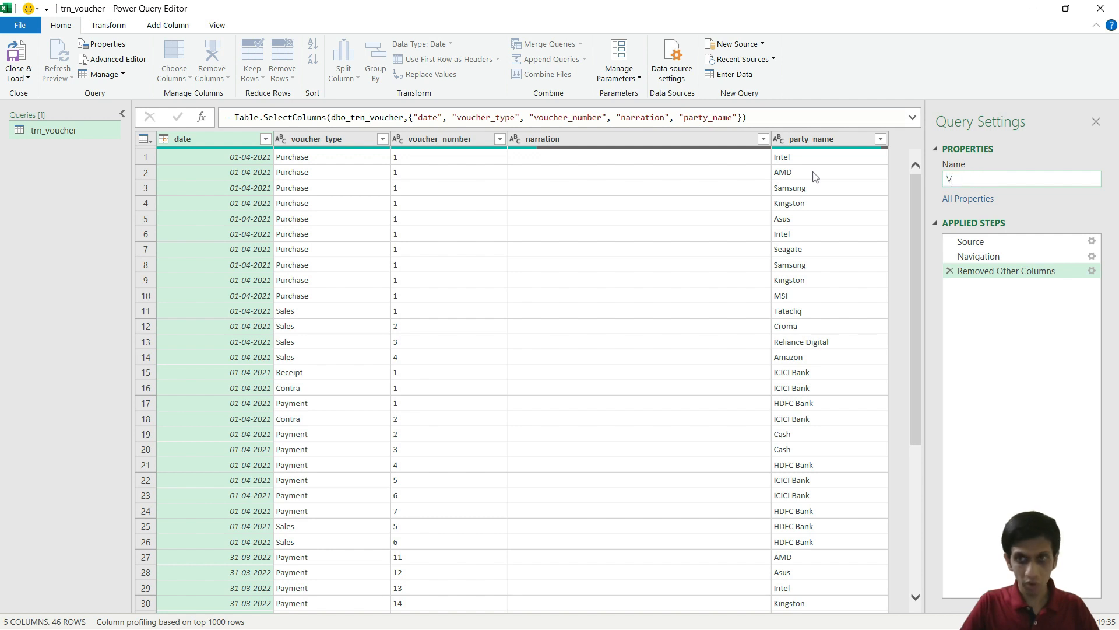
{"action": "type", "text": "ouchers"}
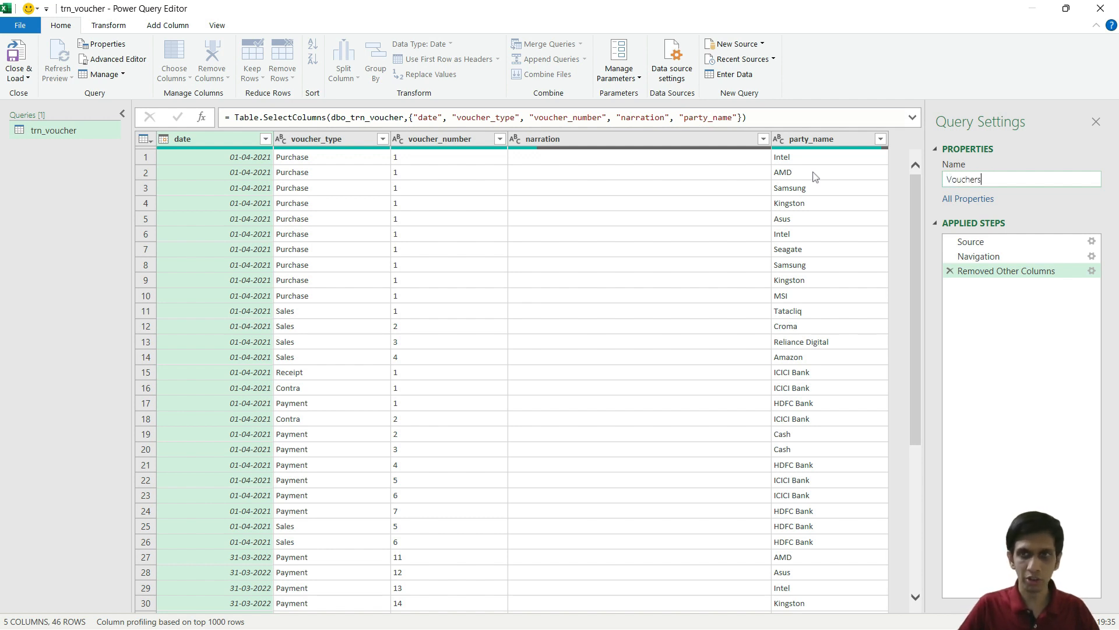
{"action": "key", "text": "Return"}
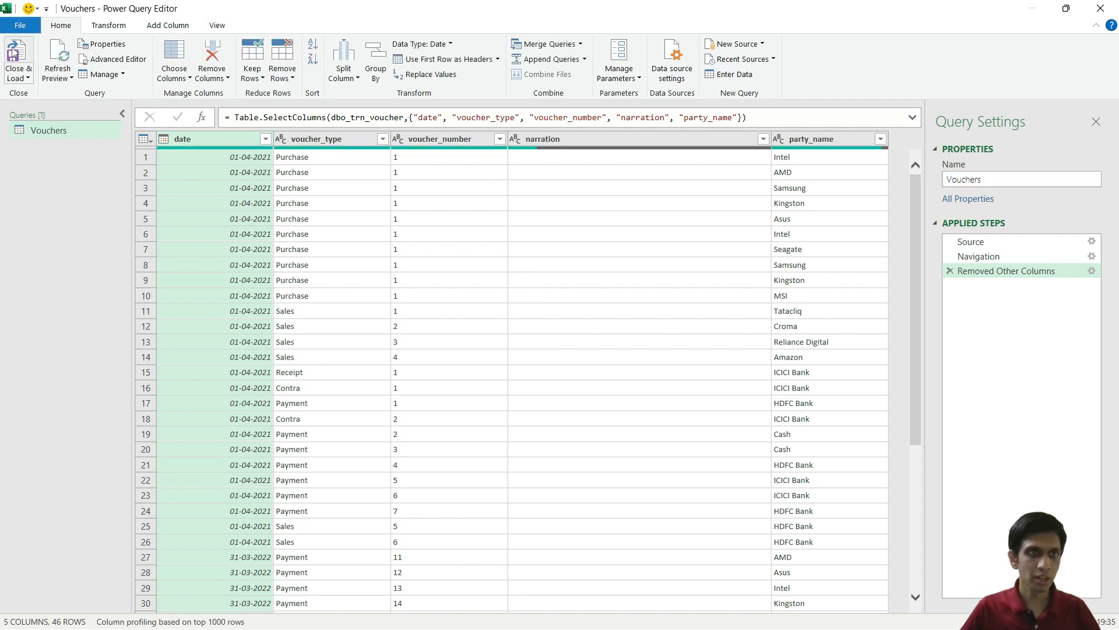
{"action": "left_click", "coordinate": [17, 57]}
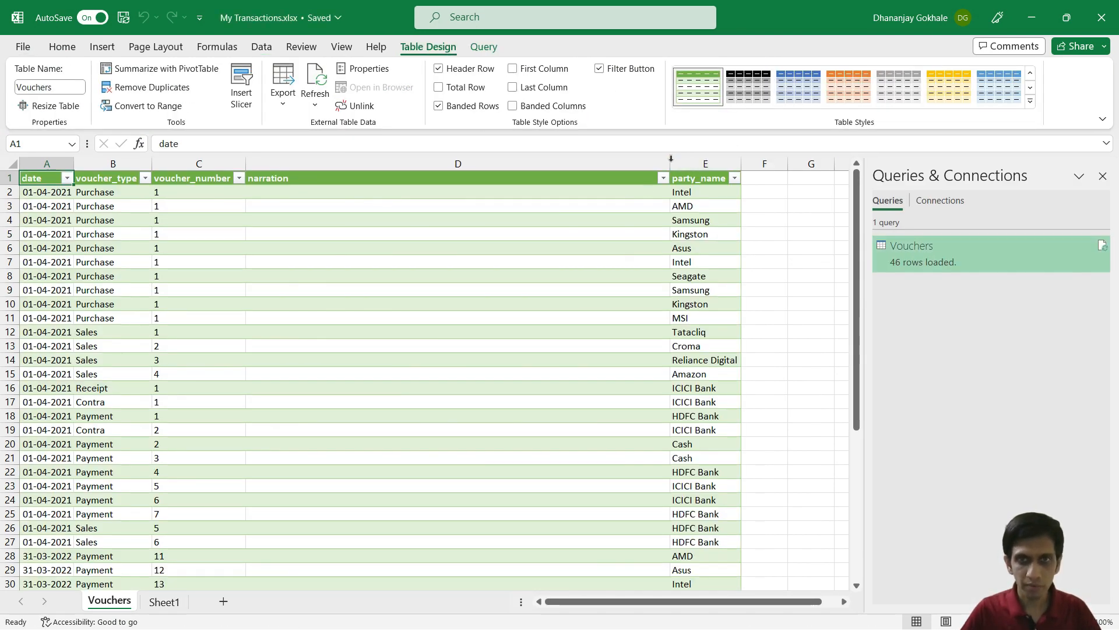
Step: Narrow the narration column and close the Queries & Connections pane
{"action": "left_click_drag", "start_coordinate": [671, 158], "coordinate": [492, 158]}
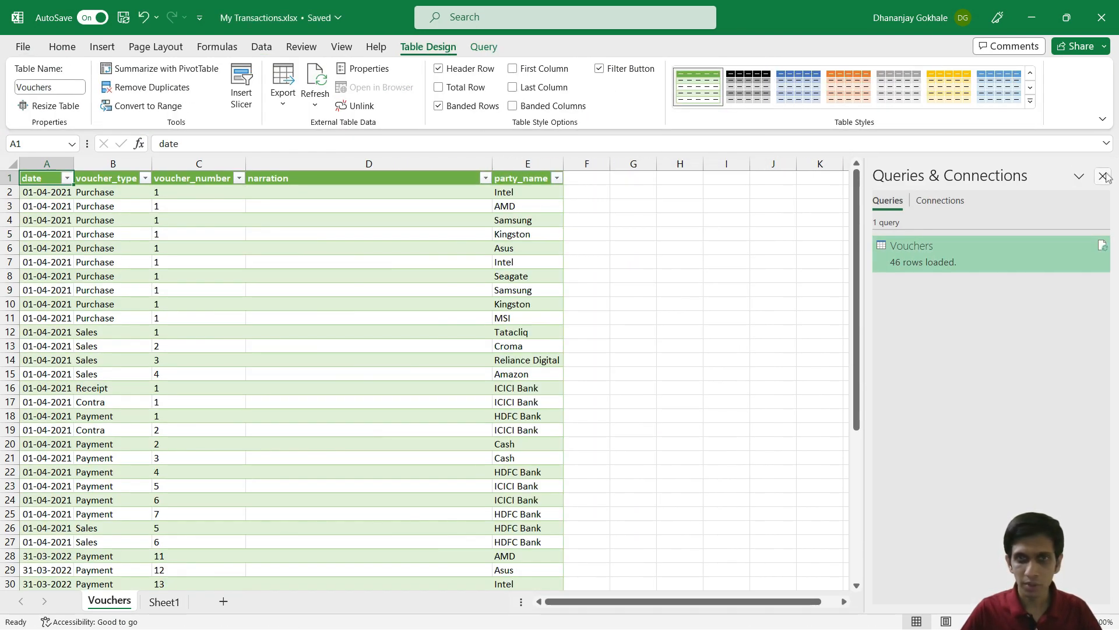
{"action": "left_click", "coordinate": [1103, 177]}
{"action": "scroll", "coordinate": [385, 331], "scroll_direction": "down", "scroll_amount": 6}
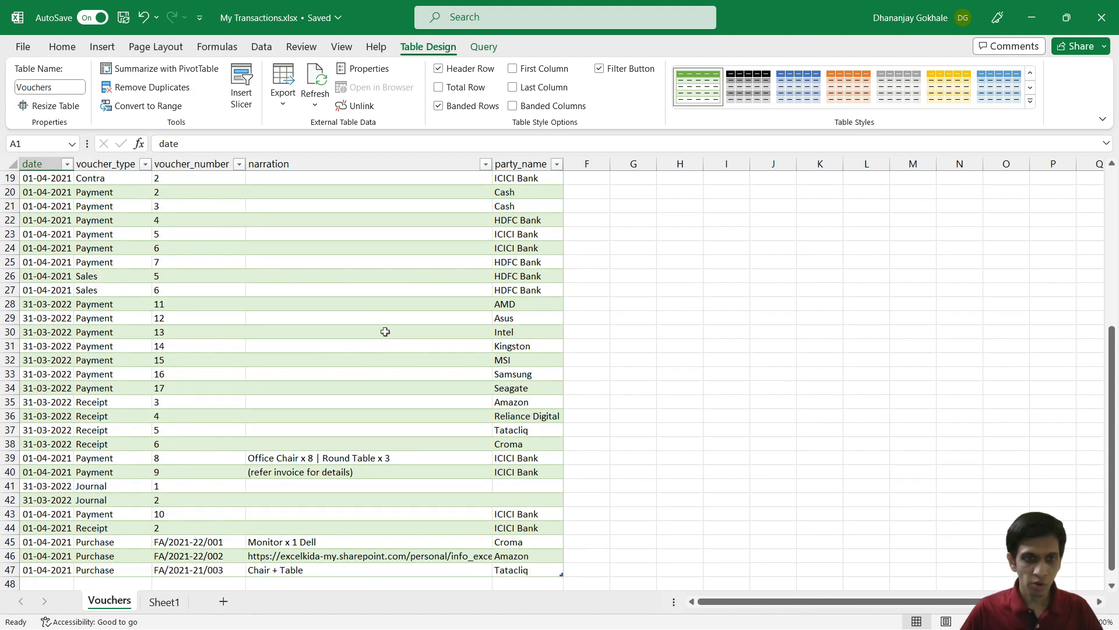
{"action": "scroll", "coordinate": [322, 295], "scroll_direction": "down", "scroll_amount": 1}
{"action": "scroll", "coordinate": [322, 295], "scroll_direction": "up", "scroll_amount": 4}
{"action": "scroll", "coordinate": [318, 376], "scroll_direction": "down", "scroll_amount": 4}
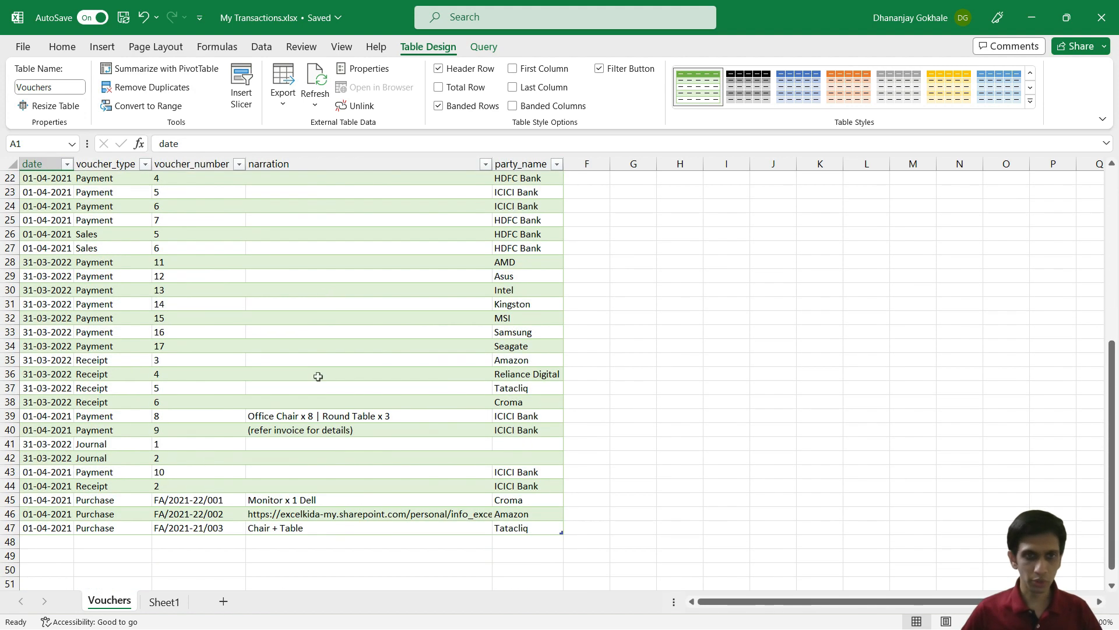
Step: Inspect the invoice URL in narration cell D46 and compare the vouchers with TallyPrime
{"action": "left_click", "coordinate": [321, 516]}
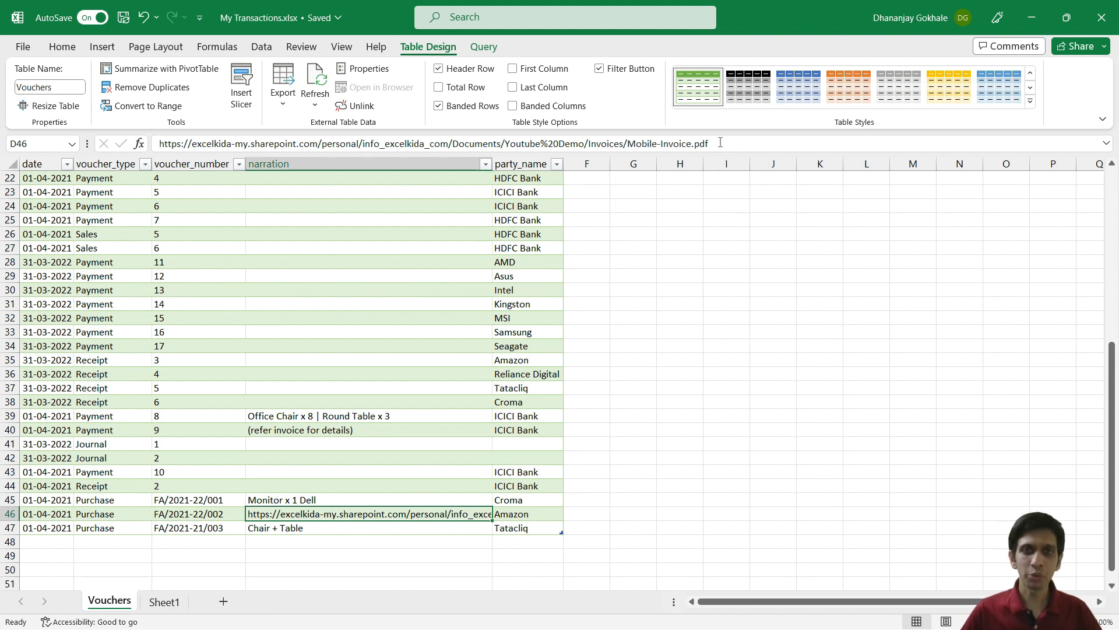
{"action": "left_click_drag", "start_coordinate": [718, 145], "coordinate": [153, 132]}
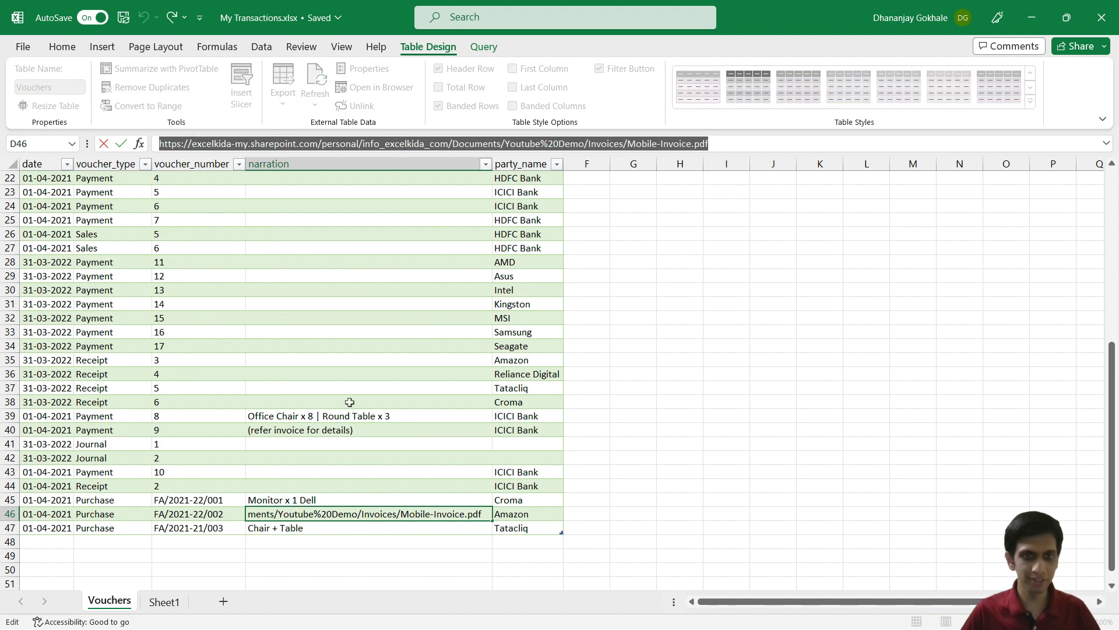
{"action": "key", "text": "Escape"}
{"action": "key", "text": "alt+Tab"}
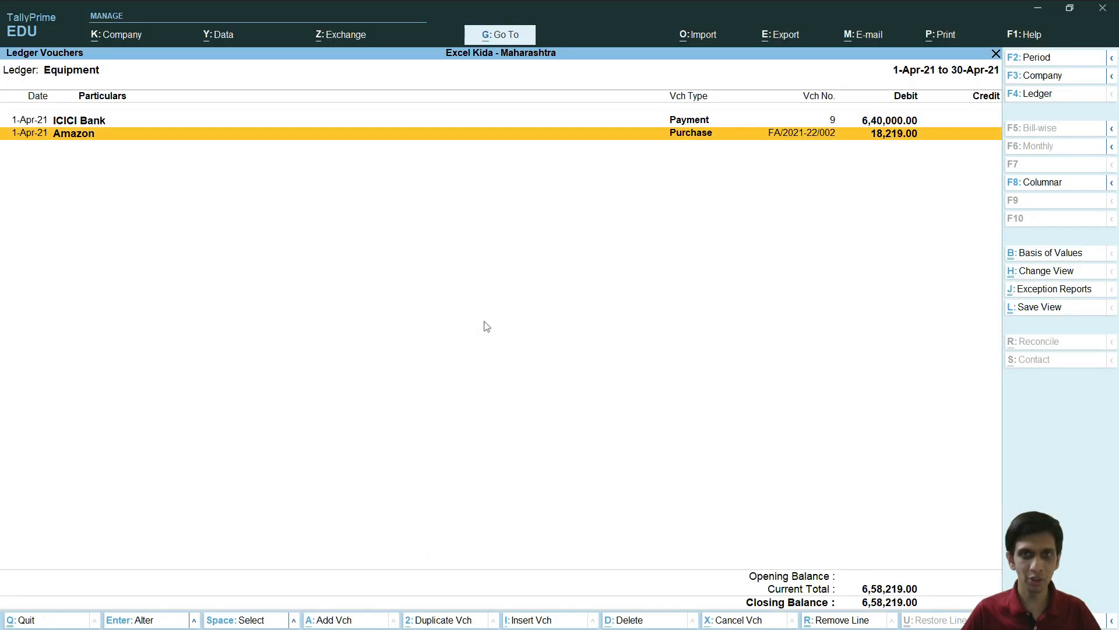
{"action": "key", "text": "alt+Tab"}
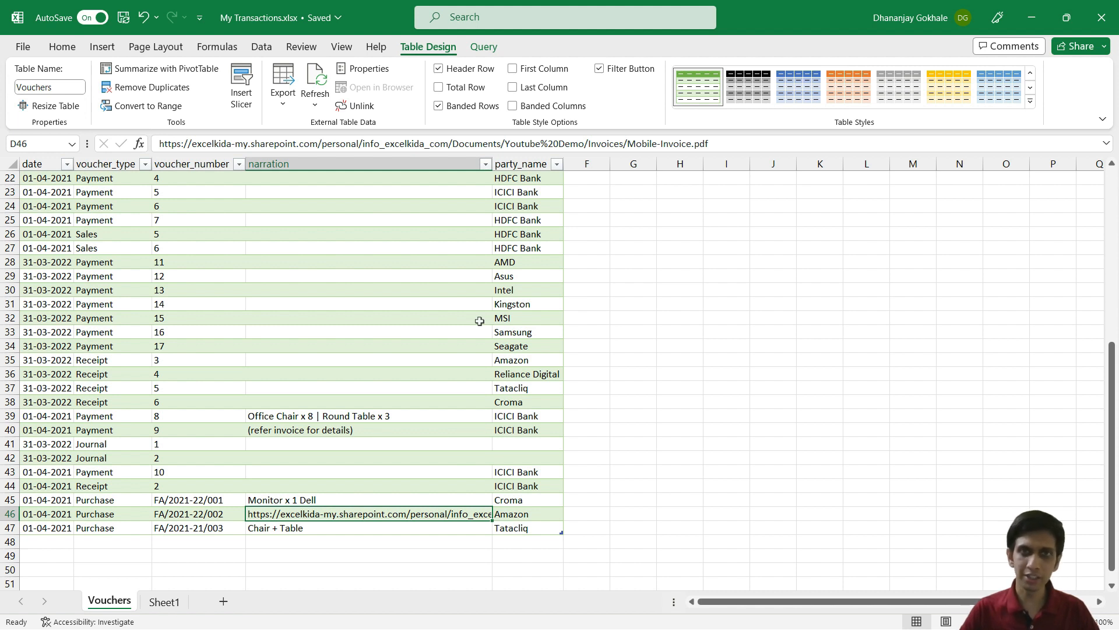
{"action": "key", "text": "Up"}
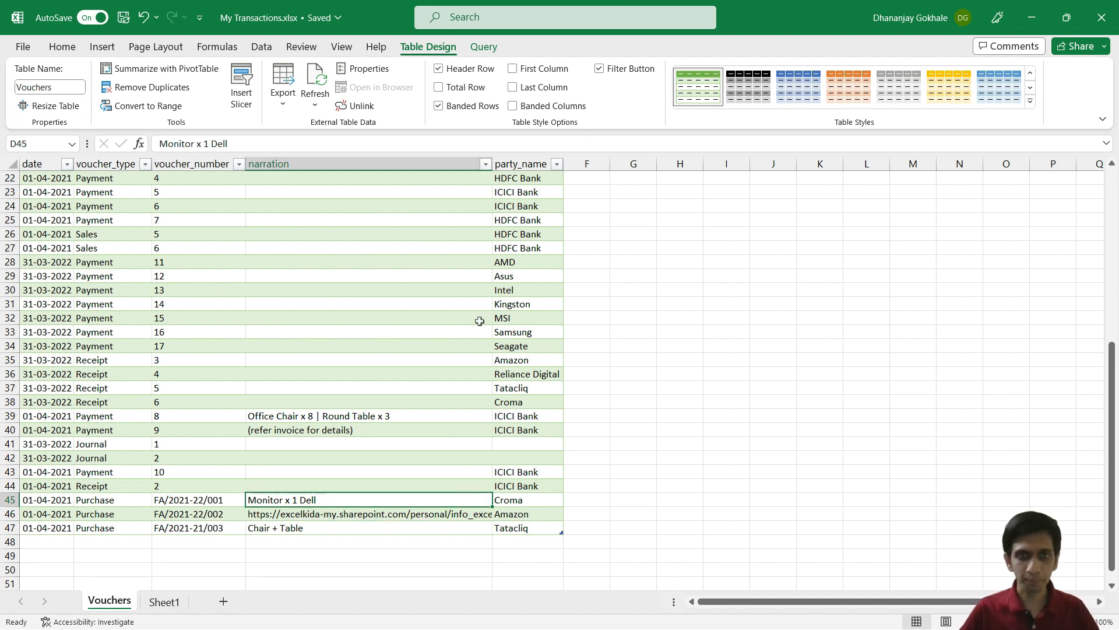
{"action": "left_click", "coordinate": [535, 176]}
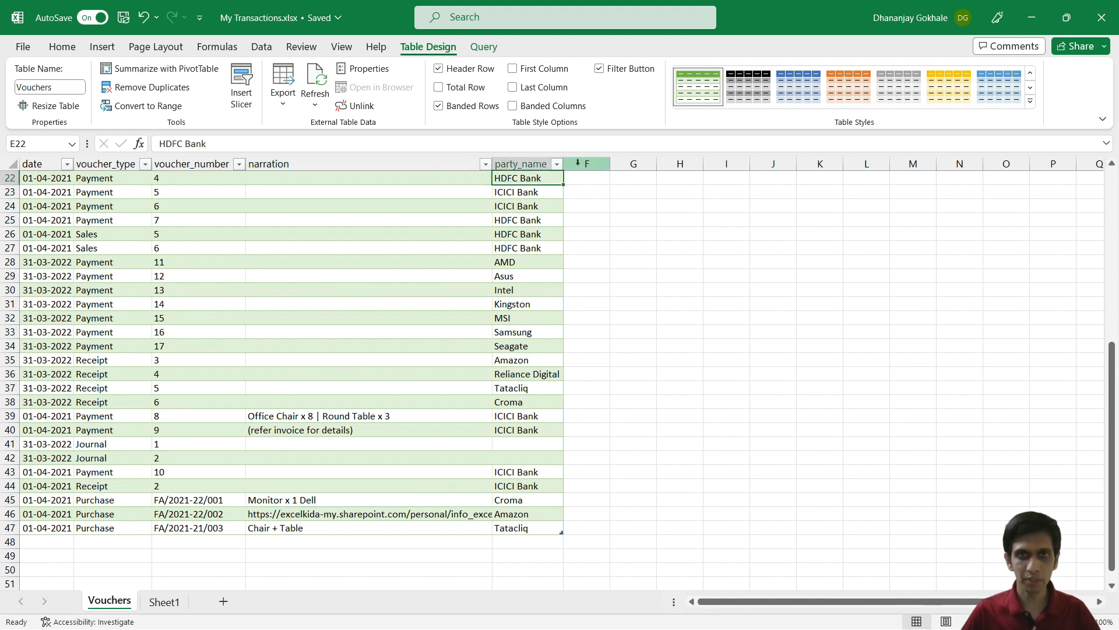
{"action": "scroll", "coordinate": [375, 296], "scroll_direction": "up", "scroll_amount": 1}
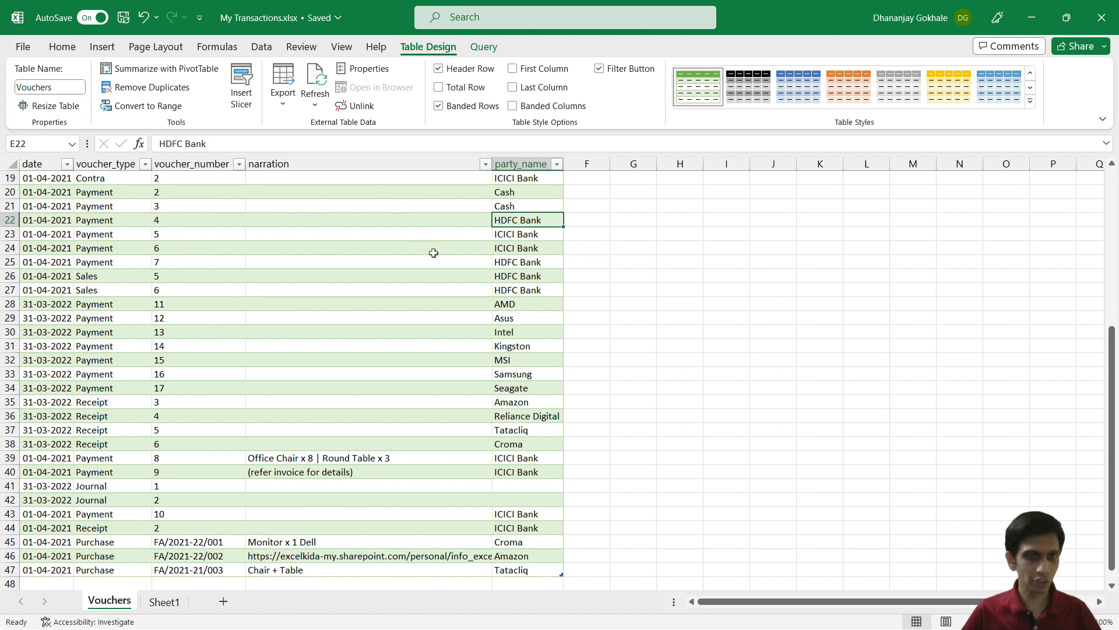
{"action": "scroll", "coordinate": [436, 255], "scroll_direction": "down", "scroll_amount": 2}
{"action": "left_click", "coordinate": [362, 471]}
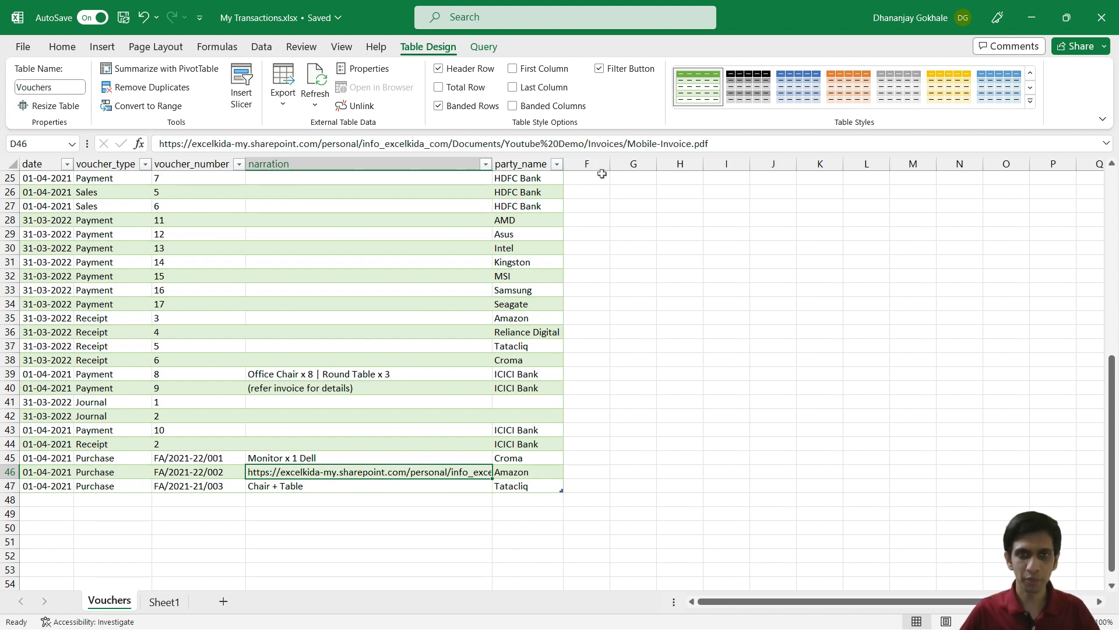
{"action": "scroll", "coordinate": [590, 183], "scroll_direction": "up", "scroll_amount": 7}
{"action": "scroll", "coordinate": [590, 182], "scroll_direction": "up", "scroll_amount": 1}
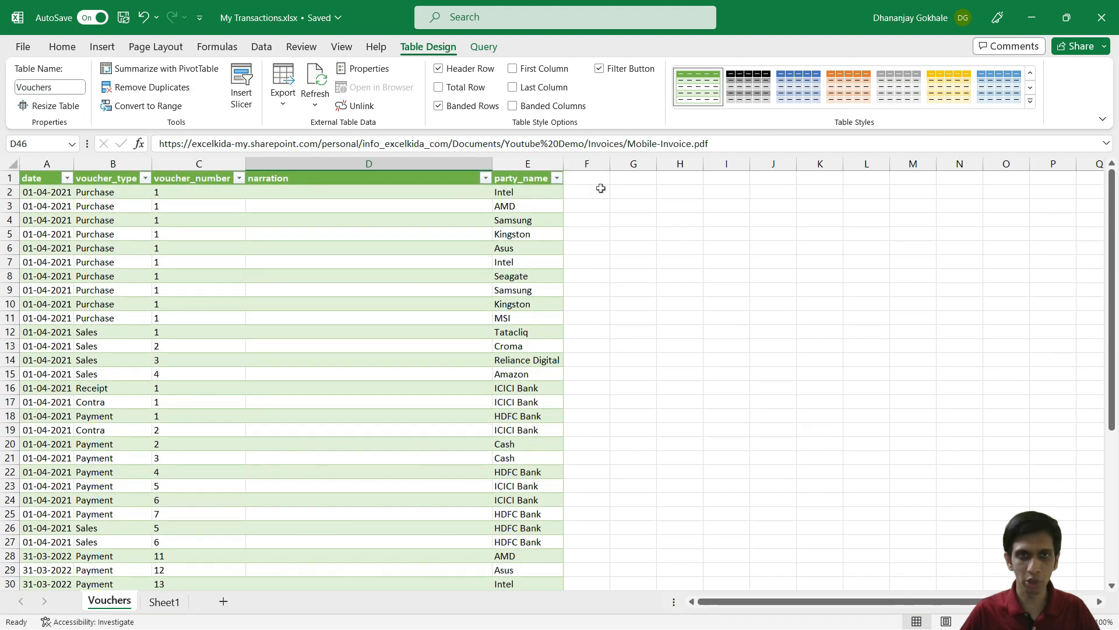
Step: Add an invoice_link header in F1 and review the narrations in rows 39 and 46
{"action": "left_click", "coordinate": [600, 183]}
{"action": "type", "text": "i"}
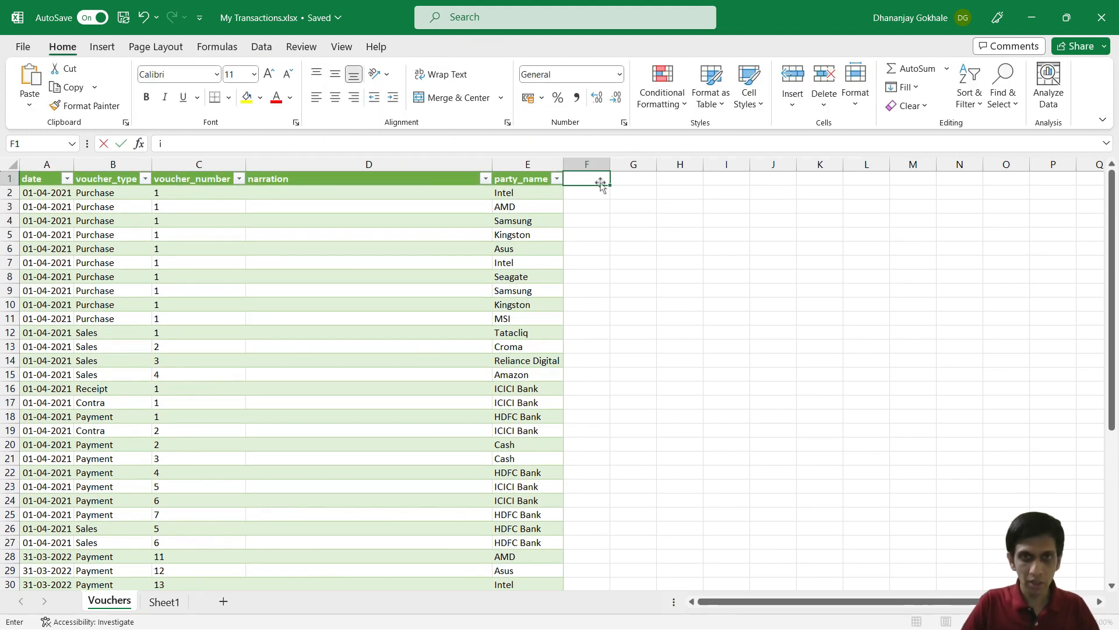
{"action": "type", "text": "nvoice_lin"}
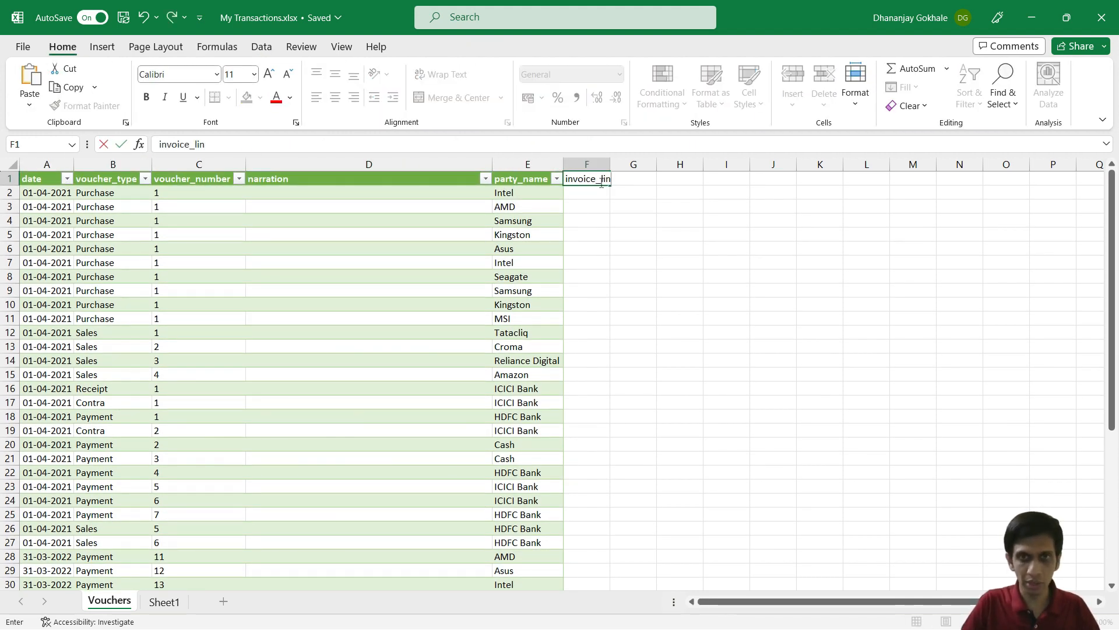
{"action": "type", "text": "k"}
{"action": "key", "text": "Return"}
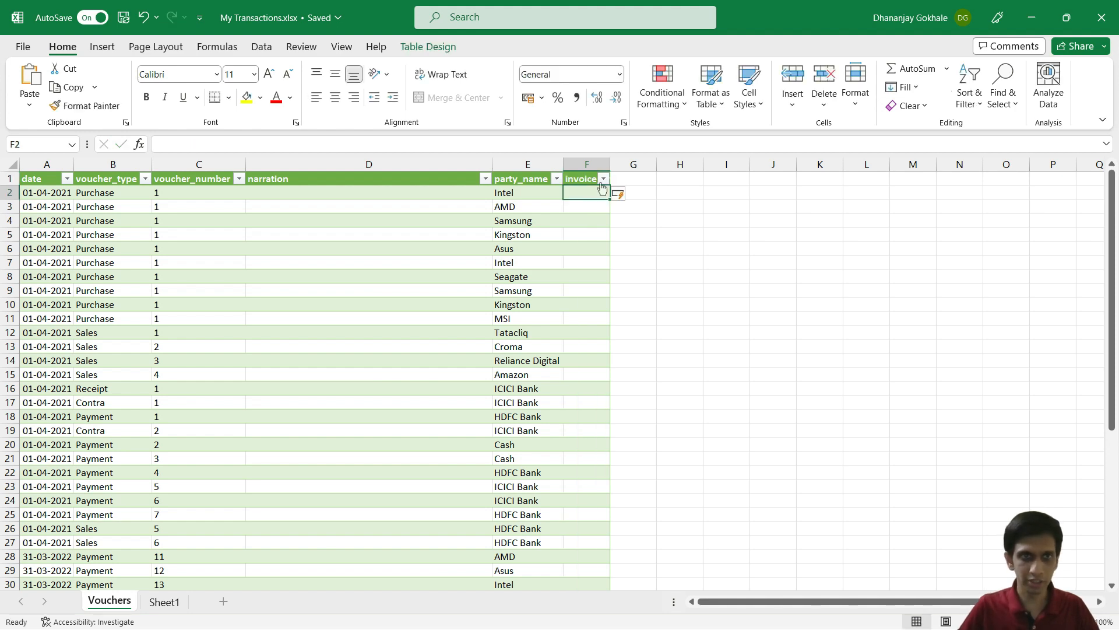
{"action": "scroll", "coordinate": [601, 201], "scroll_direction": "down", "scroll_amount": 5}
{"action": "scroll", "coordinate": [610, 327], "scroll_direction": "up", "scroll_amount": 5}
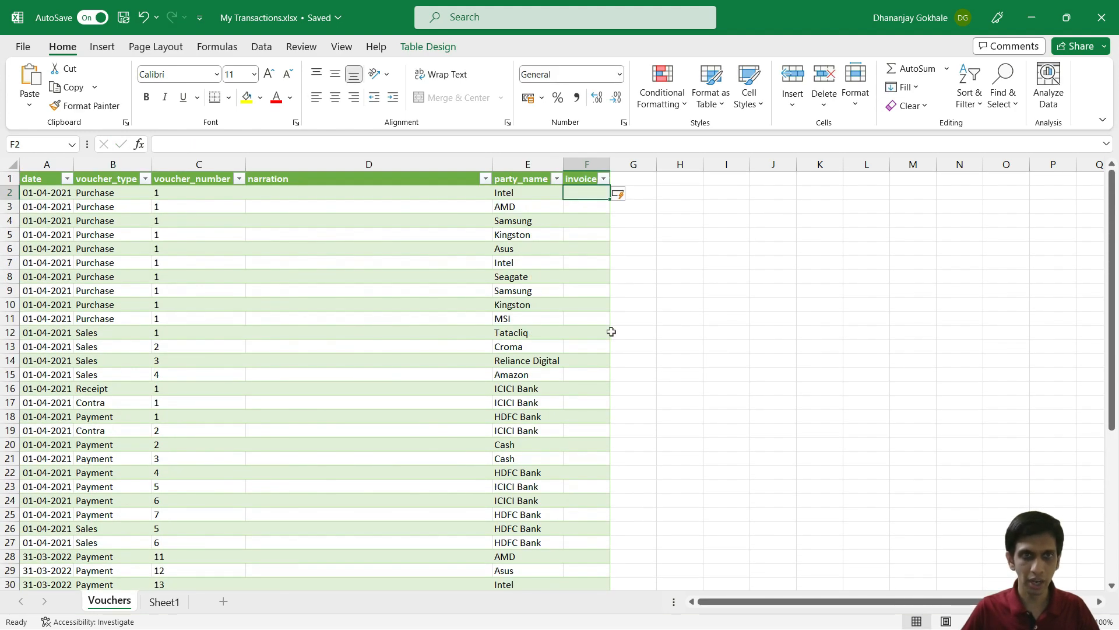
{"action": "scroll", "coordinate": [350, 315], "scroll_direction": "down", "scroll_amount": 7}
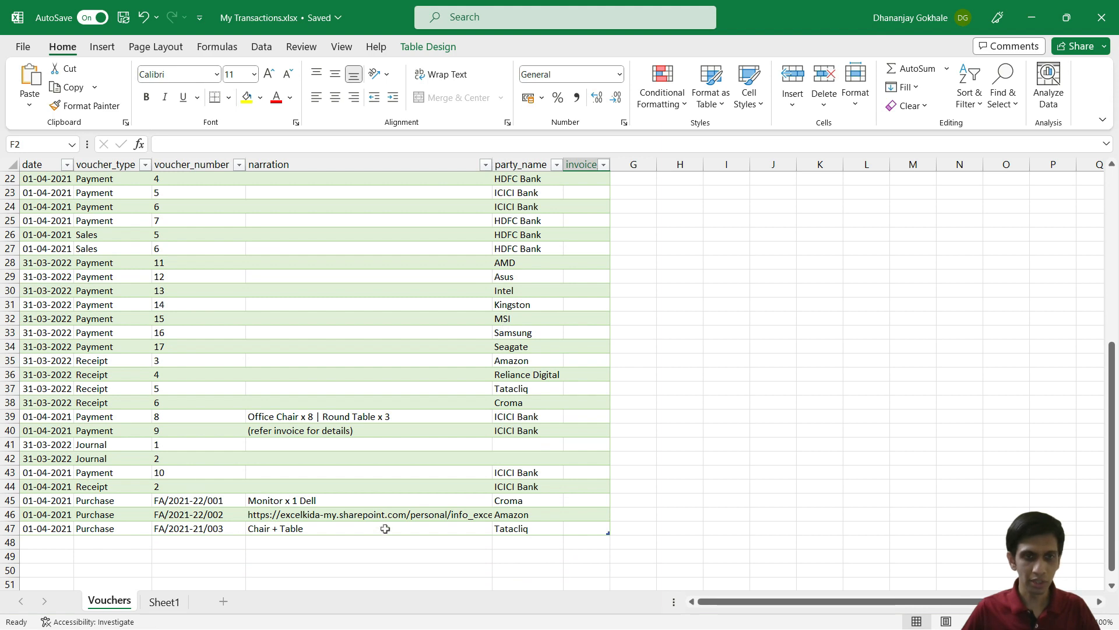
{"action": "left_click", "coordinate": [330, 516]}
{"action": "left_click", "coordinate": [321, 416]}
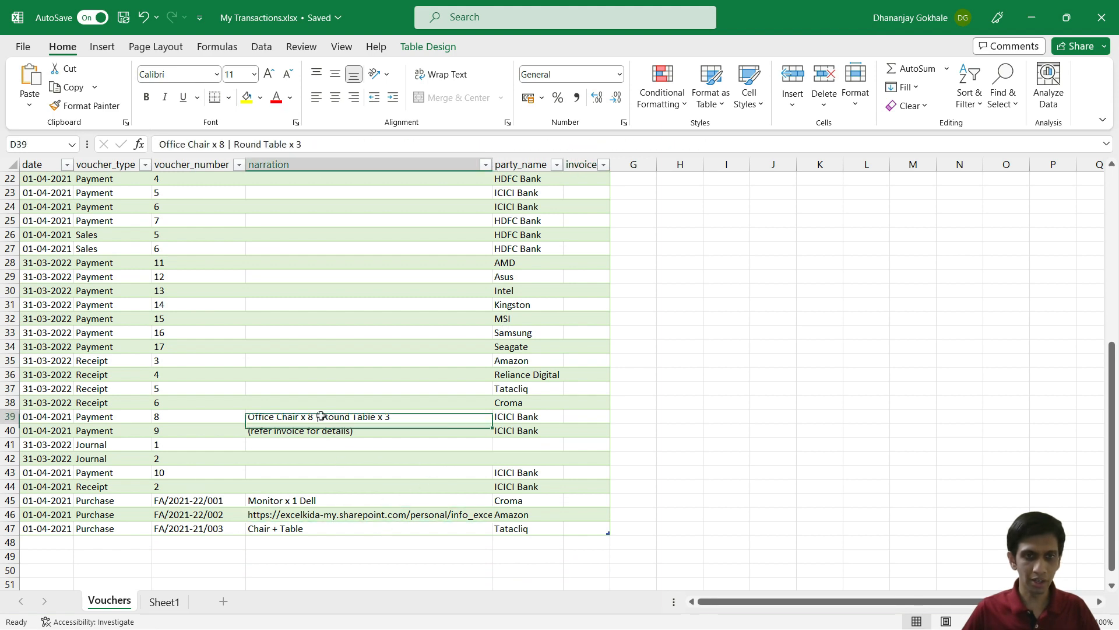
{"action": "scroll", "coordinate": [712, 414], "scroll_direction": "up", "scroll_amount": 7}
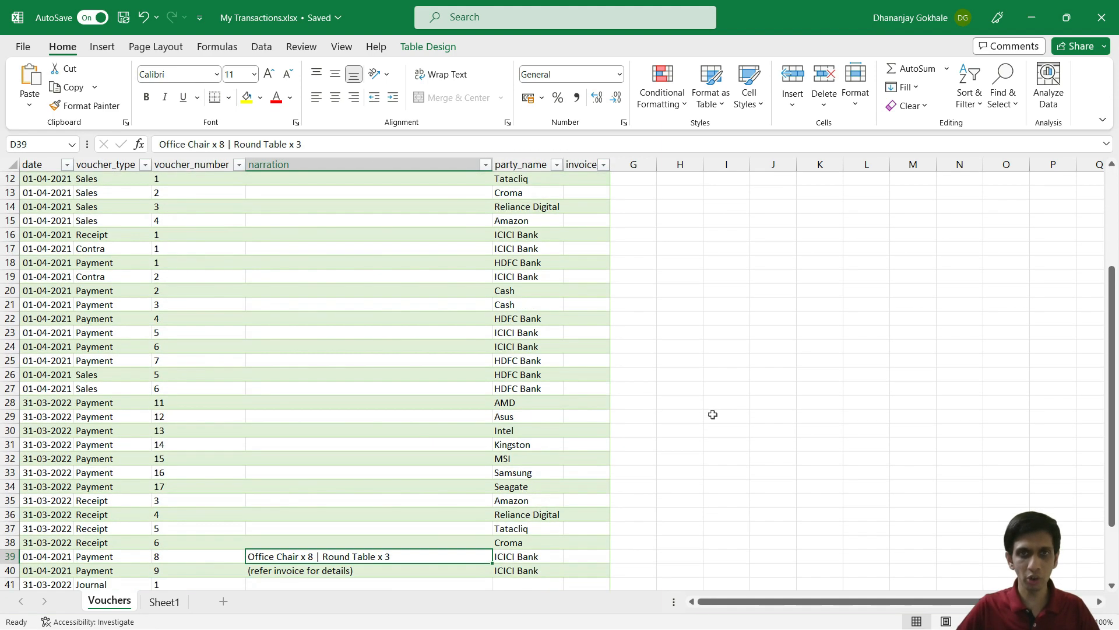
Step: Go to cell F2 and start a HYPERLINK formula, then cancel it
{"action": "key", "text": "ctrl+Home"}
{"action": "key", "text": "Right"}
{"action": "key", "text": "Right"}
{"action": "key", "text": "Right"}
{"action": "key", "text": "Right"}
{"action": "key", "text": "Right"}
{"action": "key", "text": "Down"}
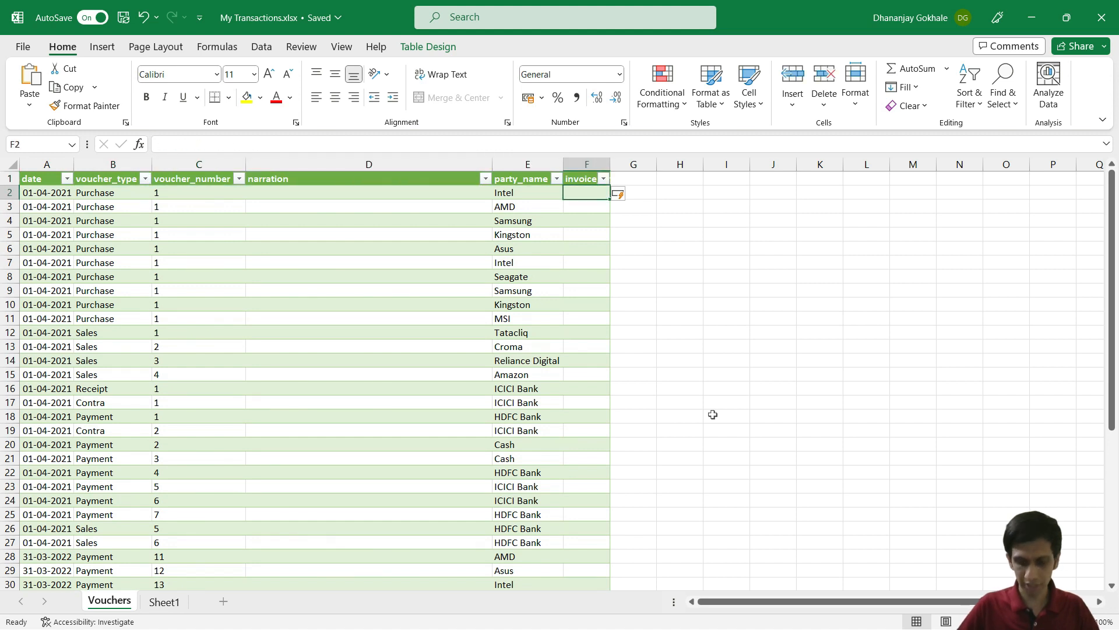
{"action": "type", "text": "=HY"}
{"action": "key", "text": "Tab"}
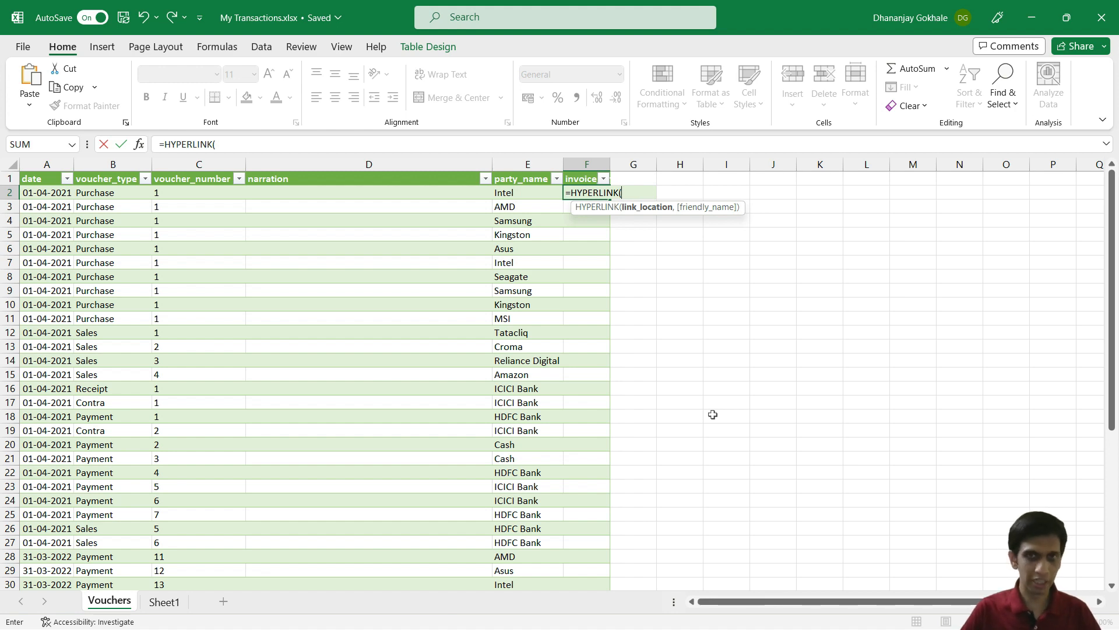
{"action": "key", "text": "Escape"}
Step: Review the narrations, including the multi-item row 39 and an empty one
{"action": "scroll", "coordinate": [285, 338], "scroll_direction": "down", "scroll_amount": 5}
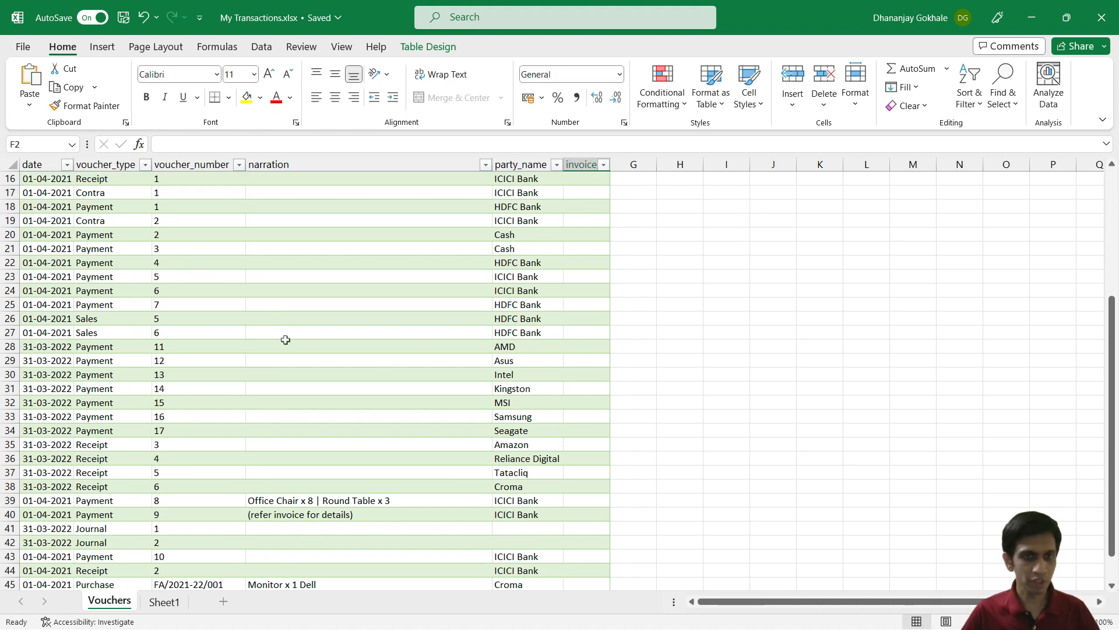
{"action": "scroll", "coordinate": [315, 320], "scroll_direction": "up", "scroll_amount": 5}
{"action": "left_click", "coordinate": [306, 198]}
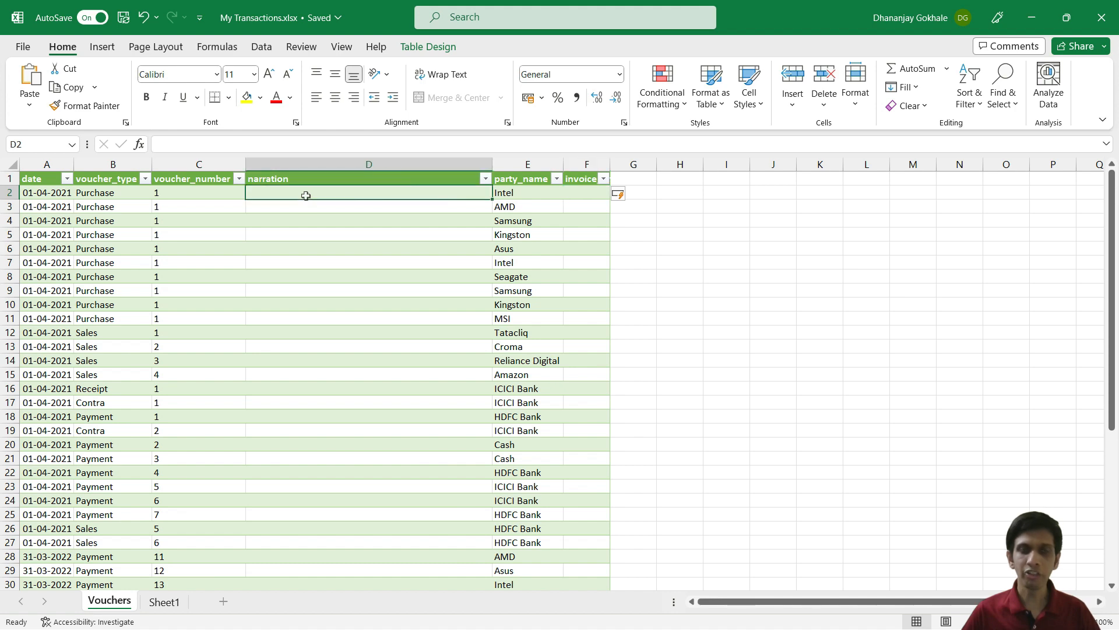
{"action": "scroll", "coordinate": [327, 228], "scroll_direction": "down", "scroll_amount": 5}
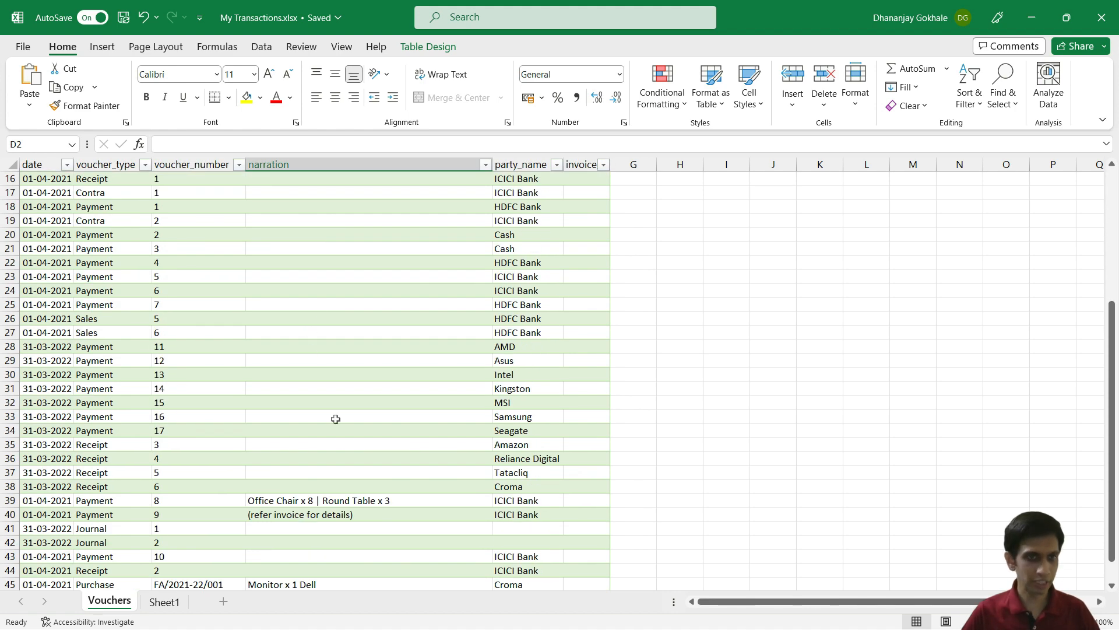
{"action": "left_click", "coordinate": [320, 500]}
{"action": "scroll", "coordinate": [321, 444], "scroll_direction": "down", "scroll_amount": 1}
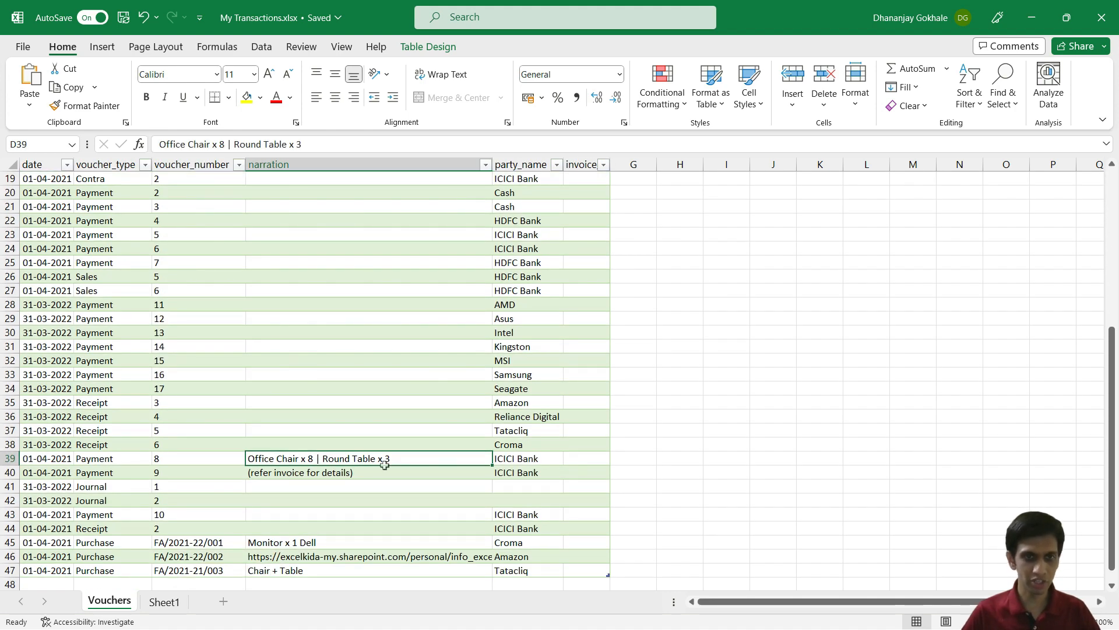
{"action": "left_click", "coordinate": [332, 483]}
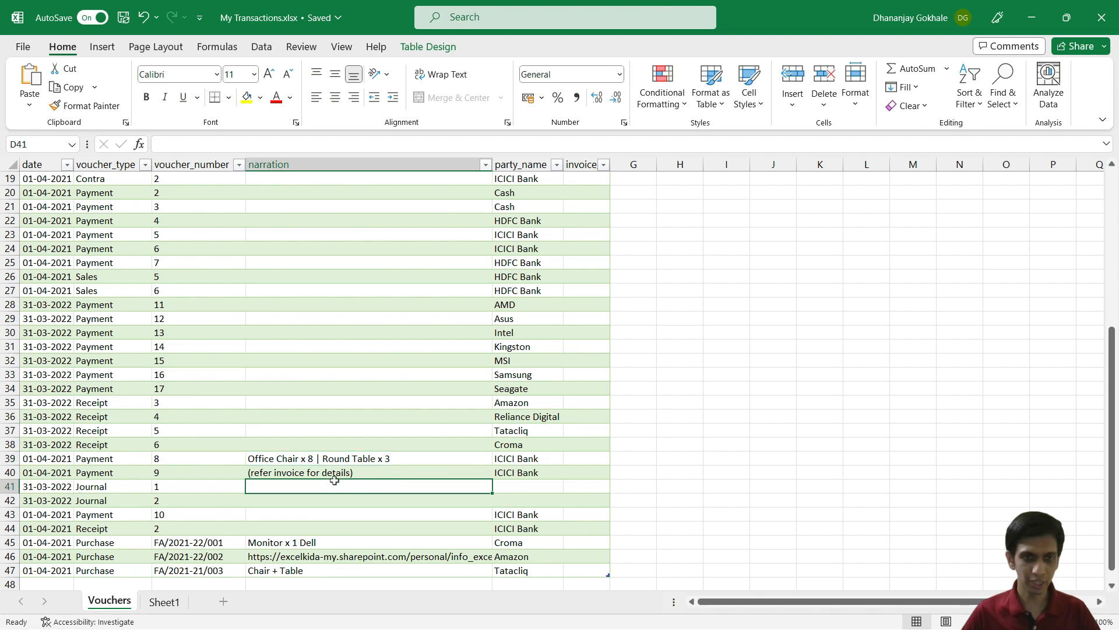
{"action": "scroll", "coordinate": [339, 512], "scroll_direction": "down", "scroll_amount": 1}
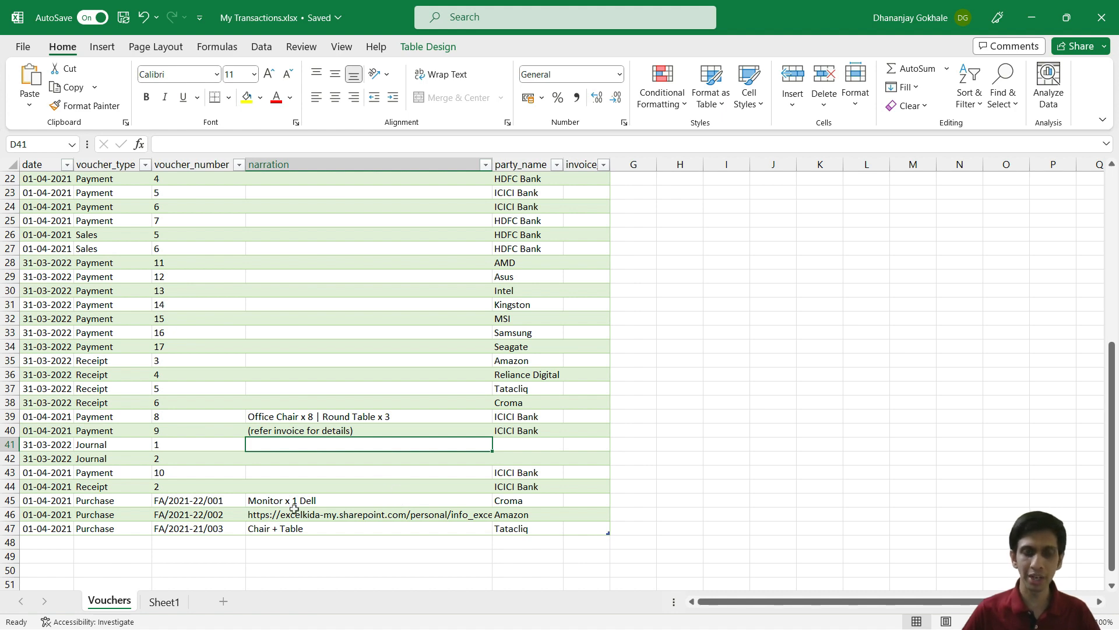
{"action": "scroll", "coordinate": [595, 362], "scroll_direction": "up", "scroll_amount": 7}
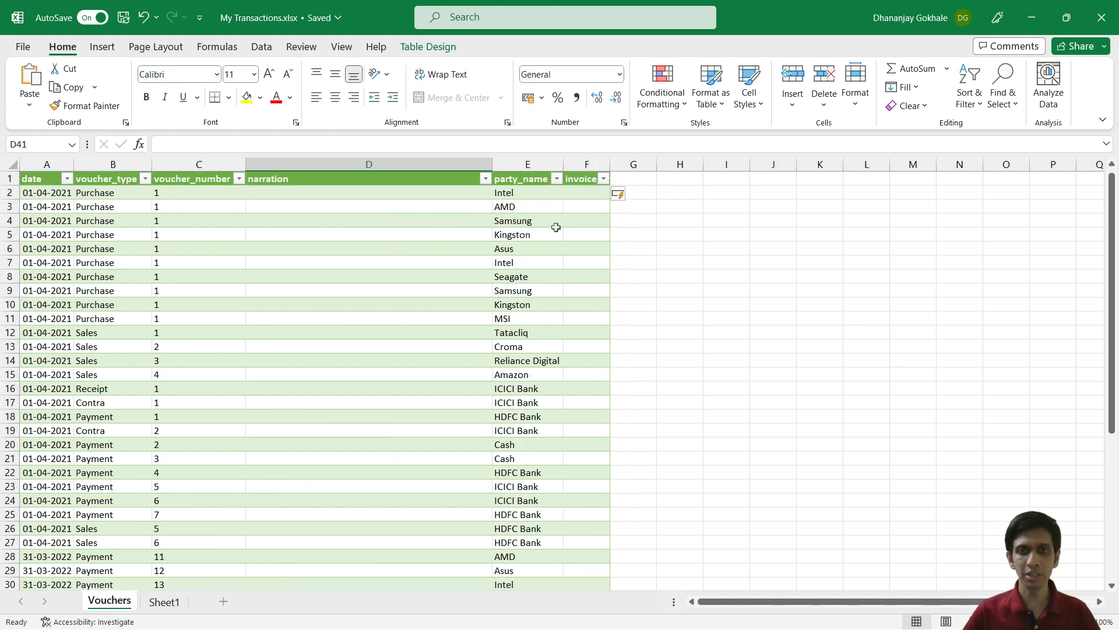
Step: Autofit column F to the invoice_link header and return to cell F2
{"action": "double_click", "coordinate": [611, 164]}
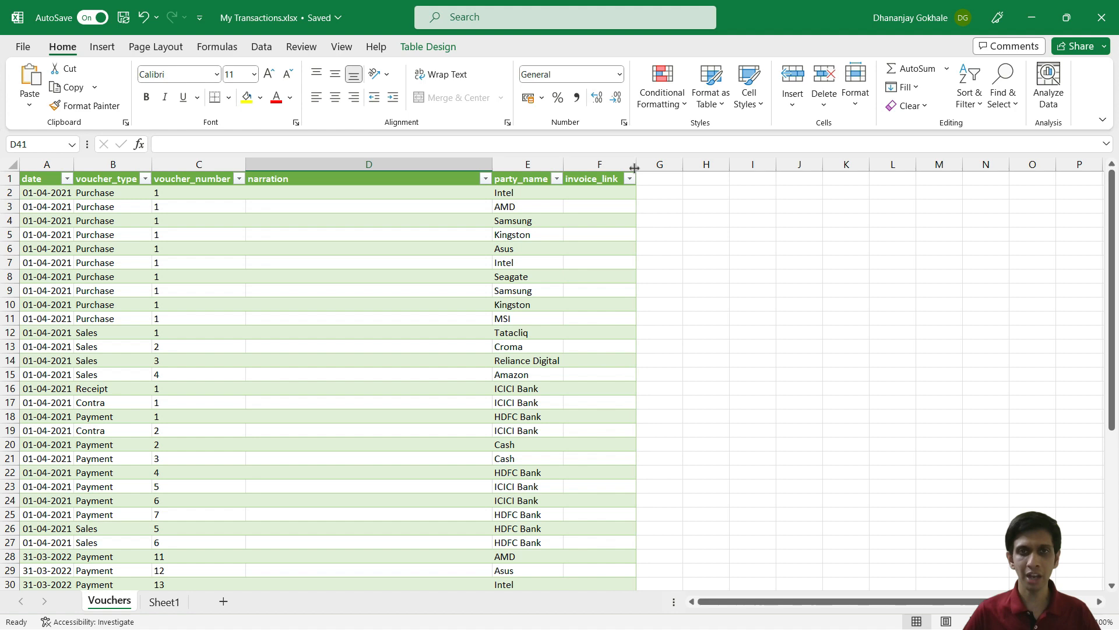
{"action": "left_click", "coordinate": [600, 192]}
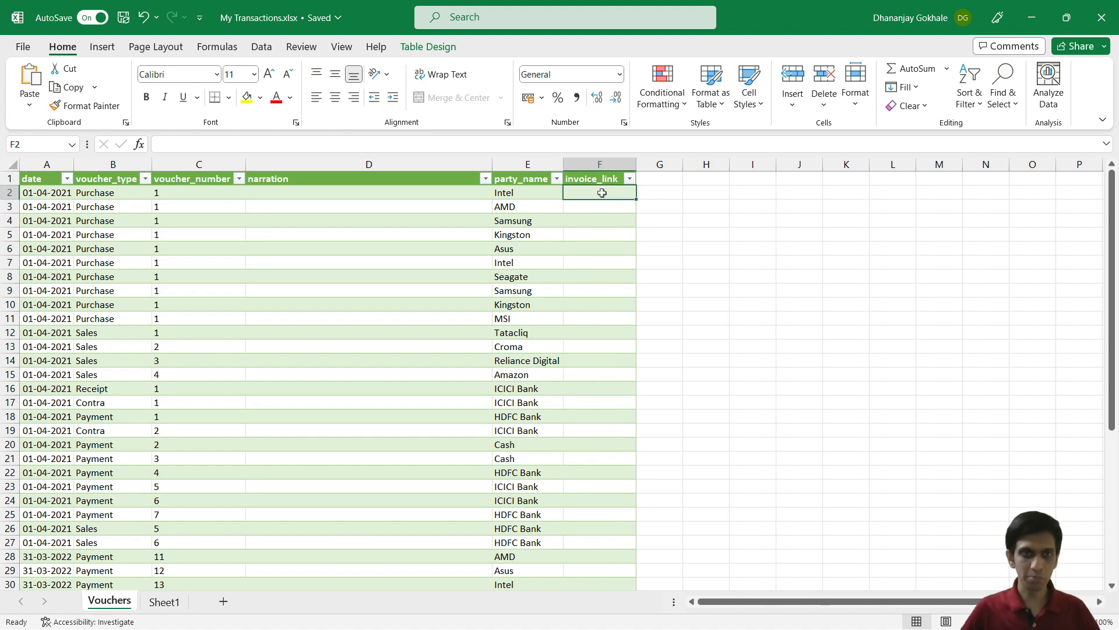
{"action": "scroll", "coordinate": [602, 192], "scroll_direction": "down", "scroll_amount": 6}
{"action": "left_click", "coordinate": [289, 556]}
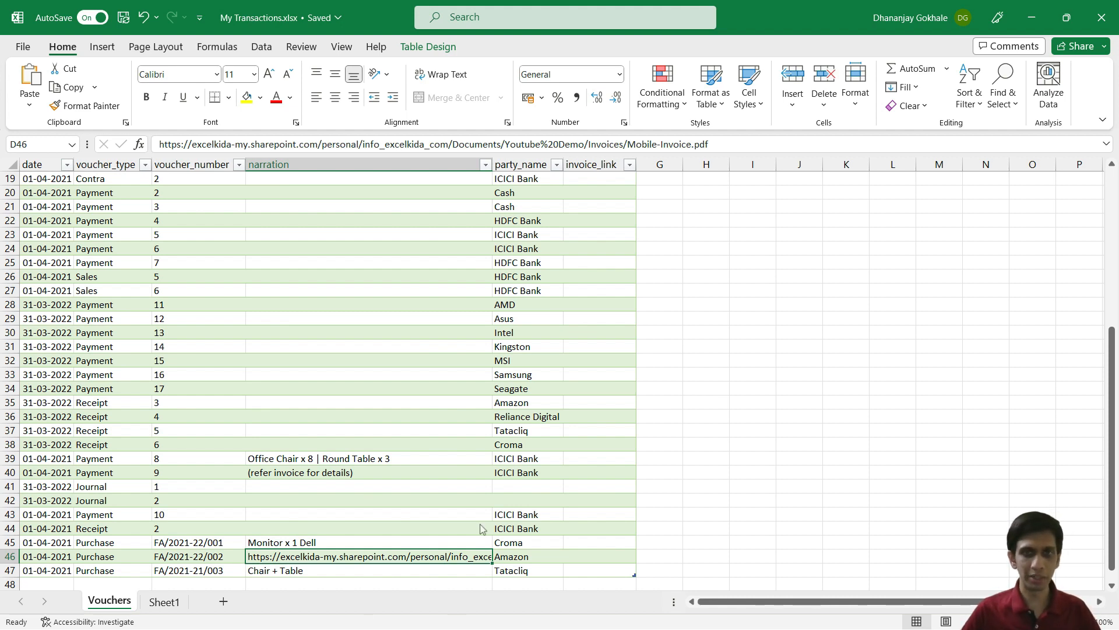
{"action": "scroll", "coordinate": [484, 528], "scroll_direction": "up", "scroll_amount": 6}
{"action": "left_click", "coordinate": [599, 192]}
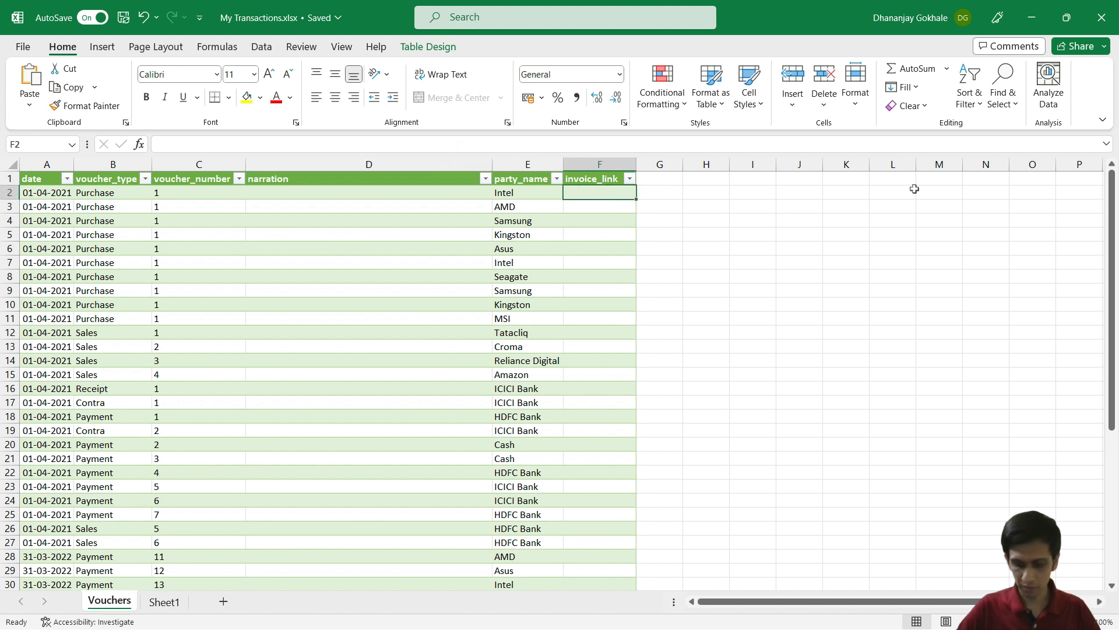
{"action": "type", "text": "="}
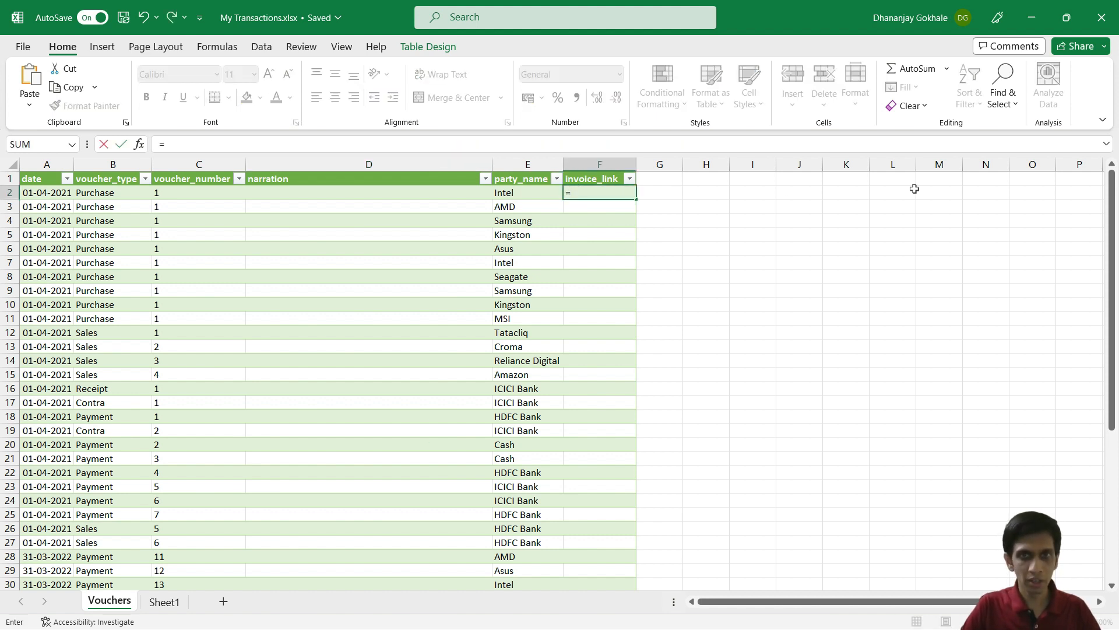
{"action": "type", "text": "if"}
{"action": "key", "text": "Tab"}
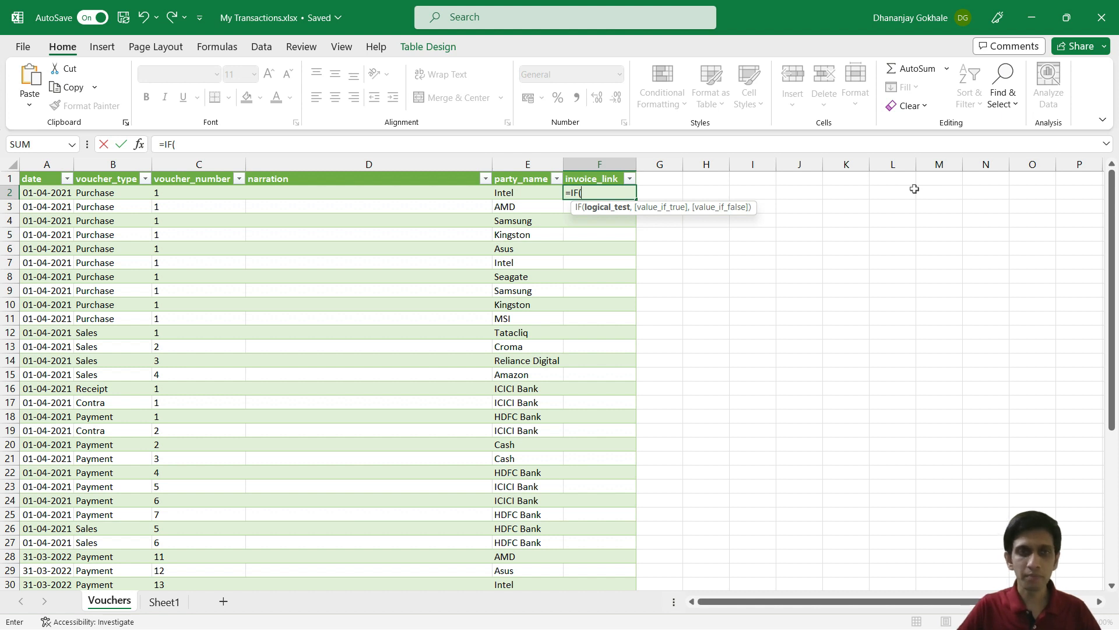
{"action": "type", "text": "left"}
{"action": "key", "text": "Tab"}
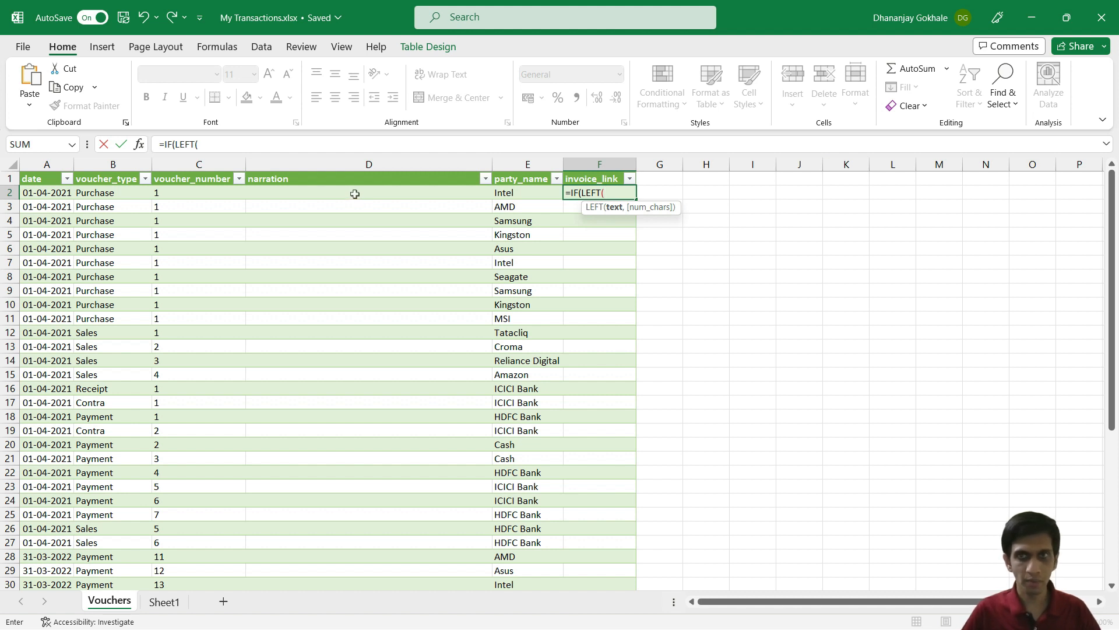
{"action": "left_click", "coordinate": [335, 192]}
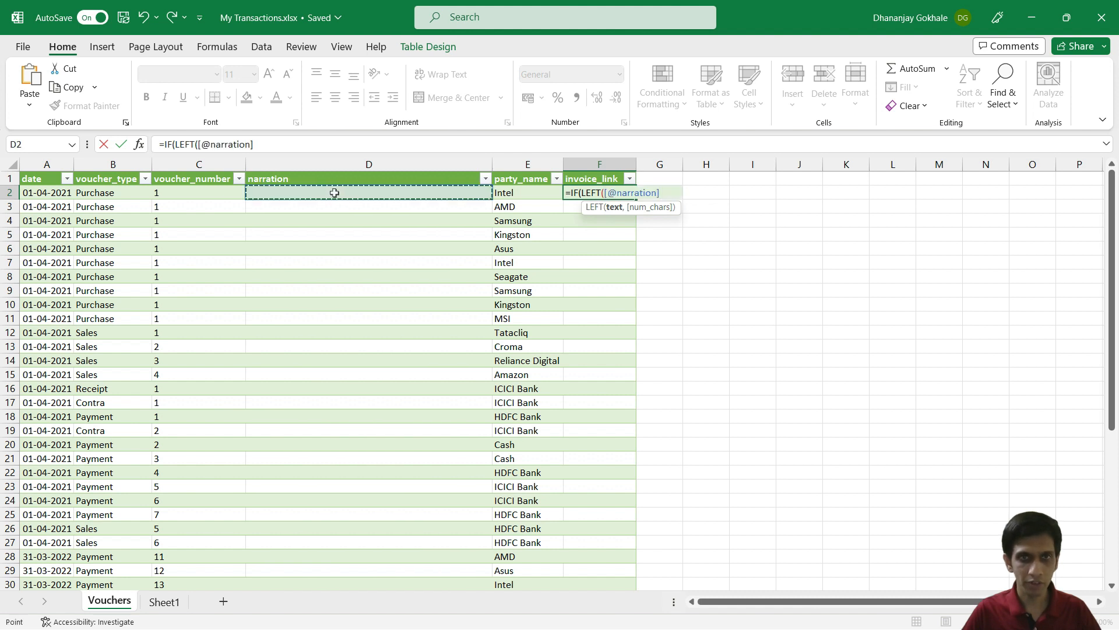
{"action": "type", "text": ",4)"}
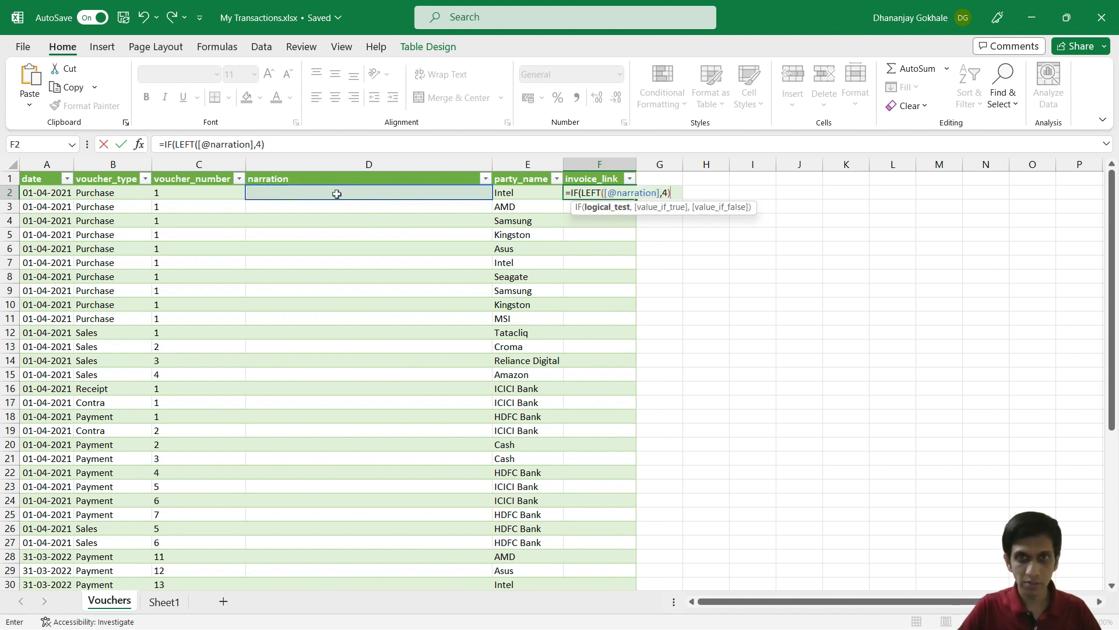
{"action": "type", "text": "=\""}
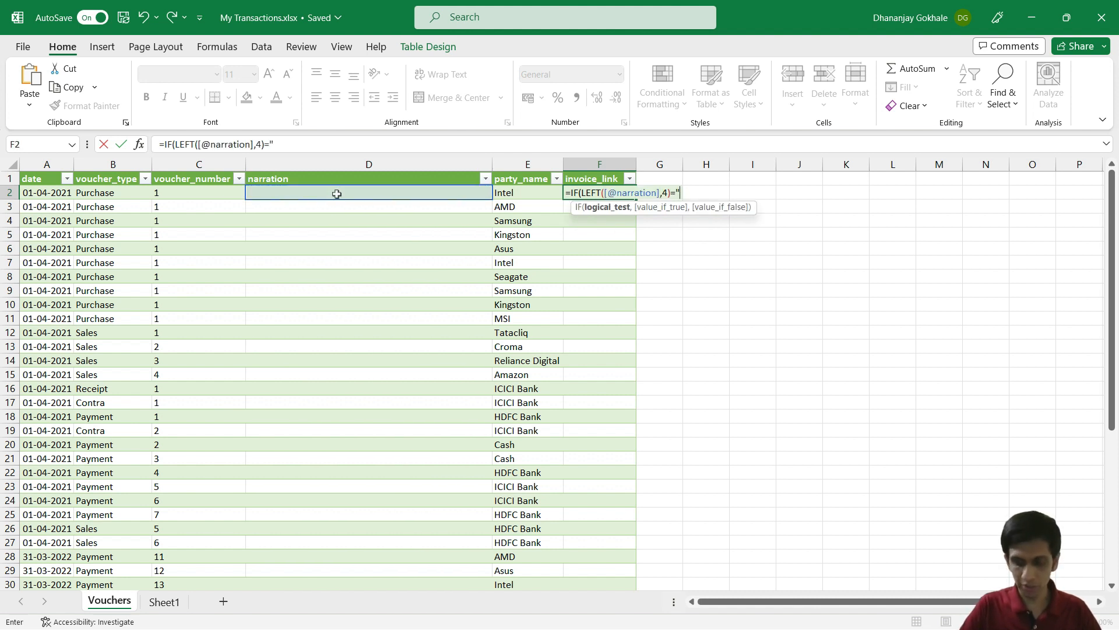
{"action": "type", "text": "http"}
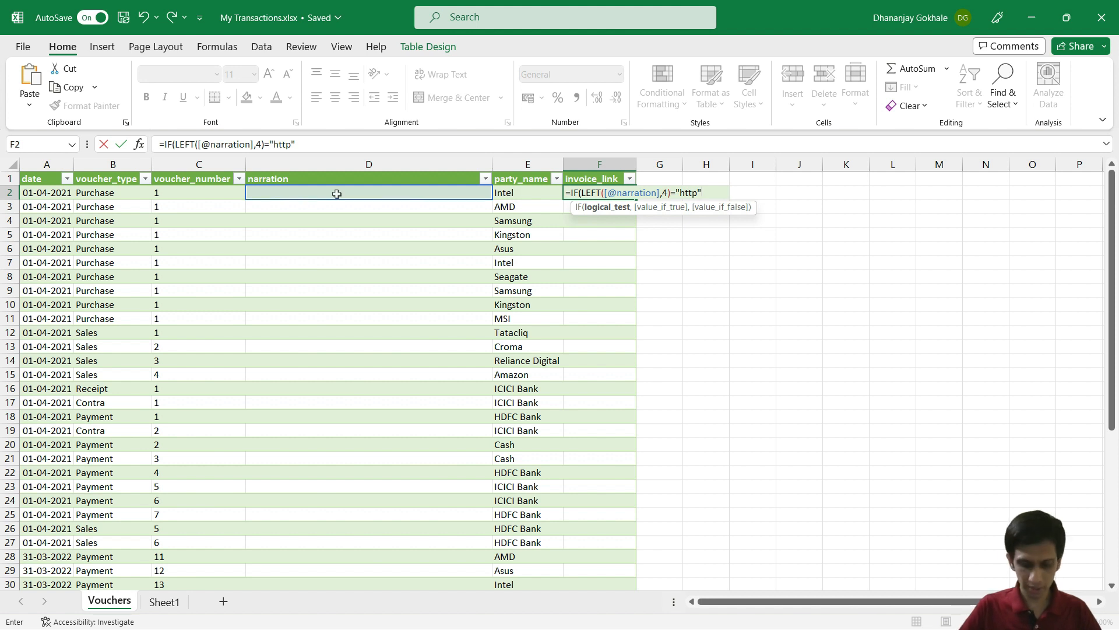
{"action": "type", "text": ","}
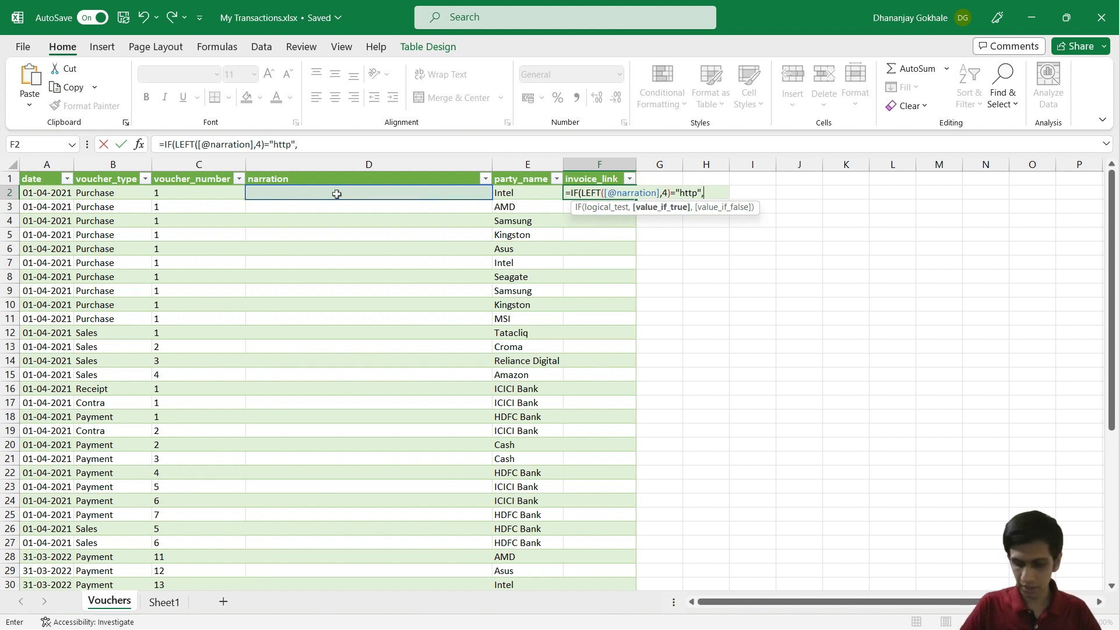
{"action": "type", "text": "HY"}
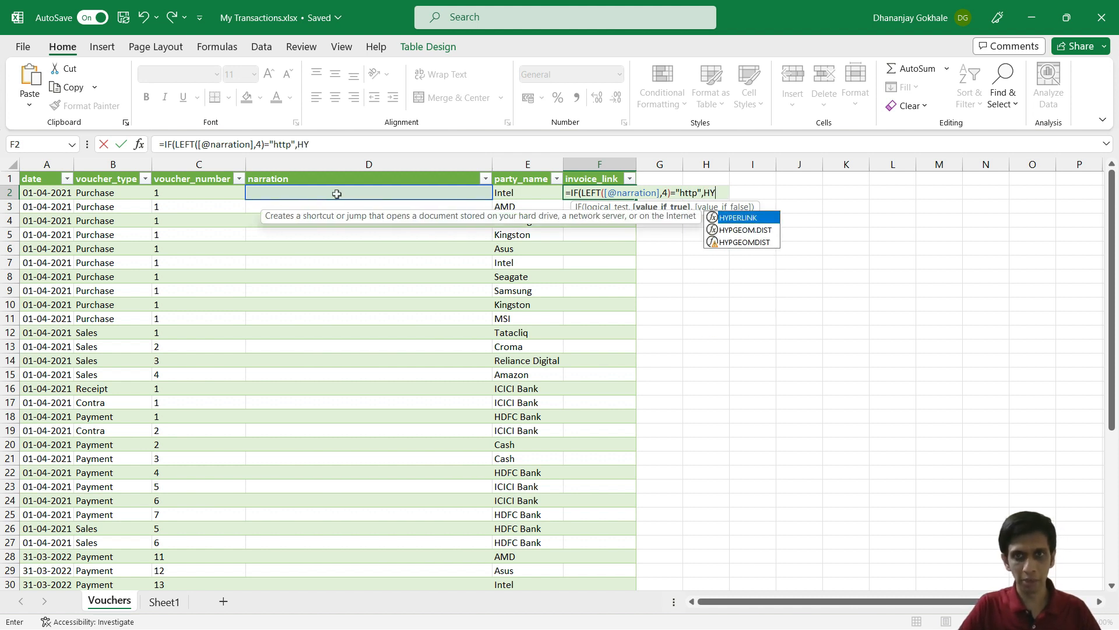
{"action": "key", "text": "Tab"}
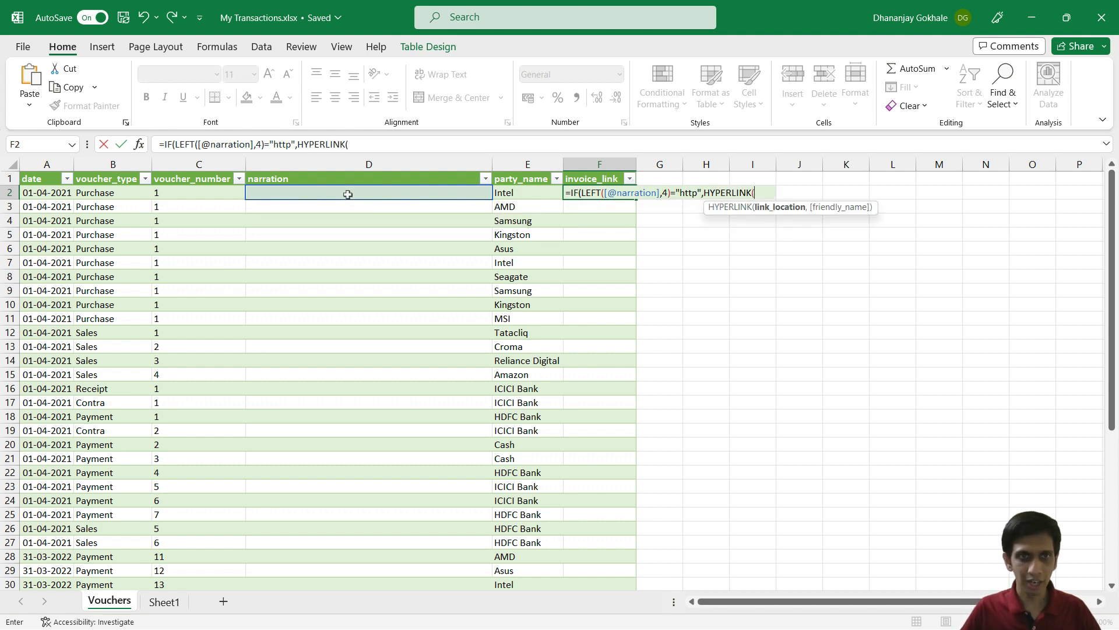
{"action": "left_click", "coordinate": [345, 192]}
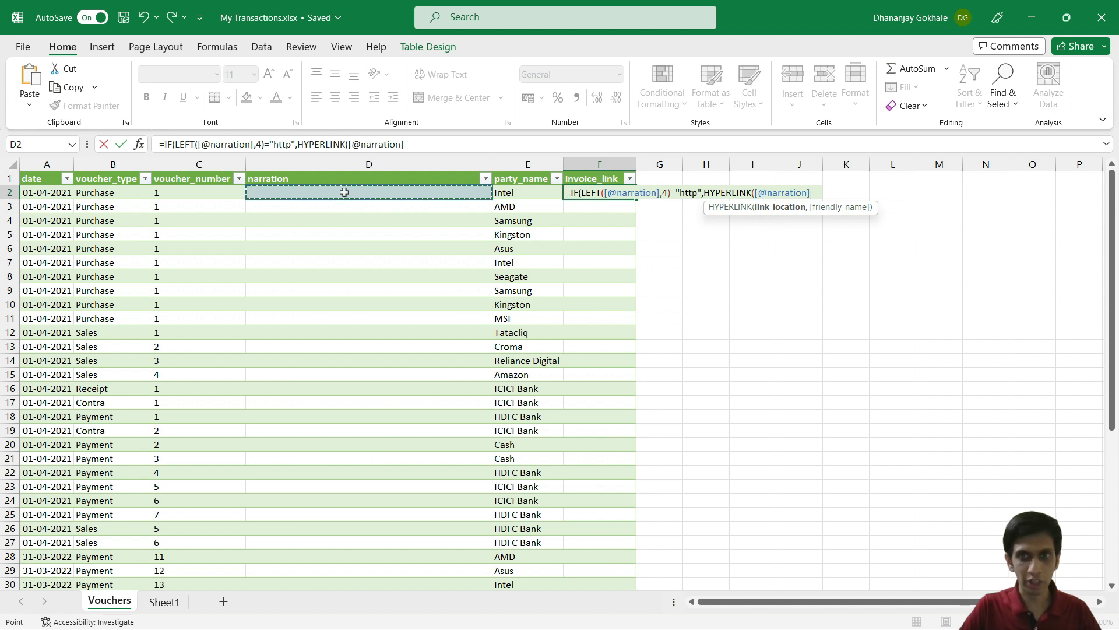
{"action": "type", "text": ","}
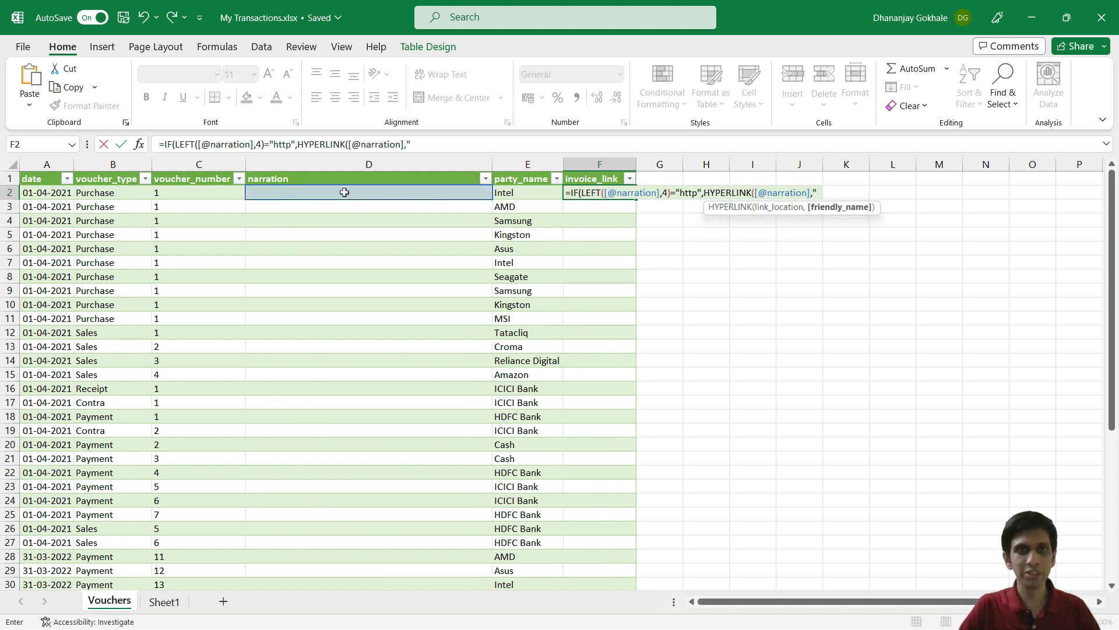
{"action": "type", "text": "\"Ope"}
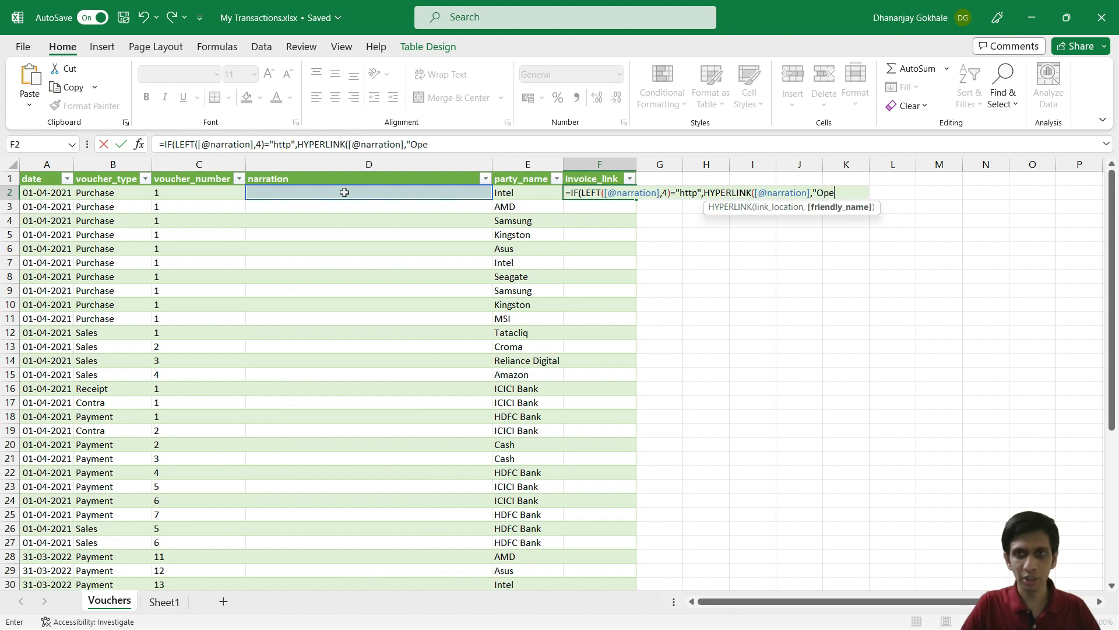
{"action": "type", "text": "n Invoice"}
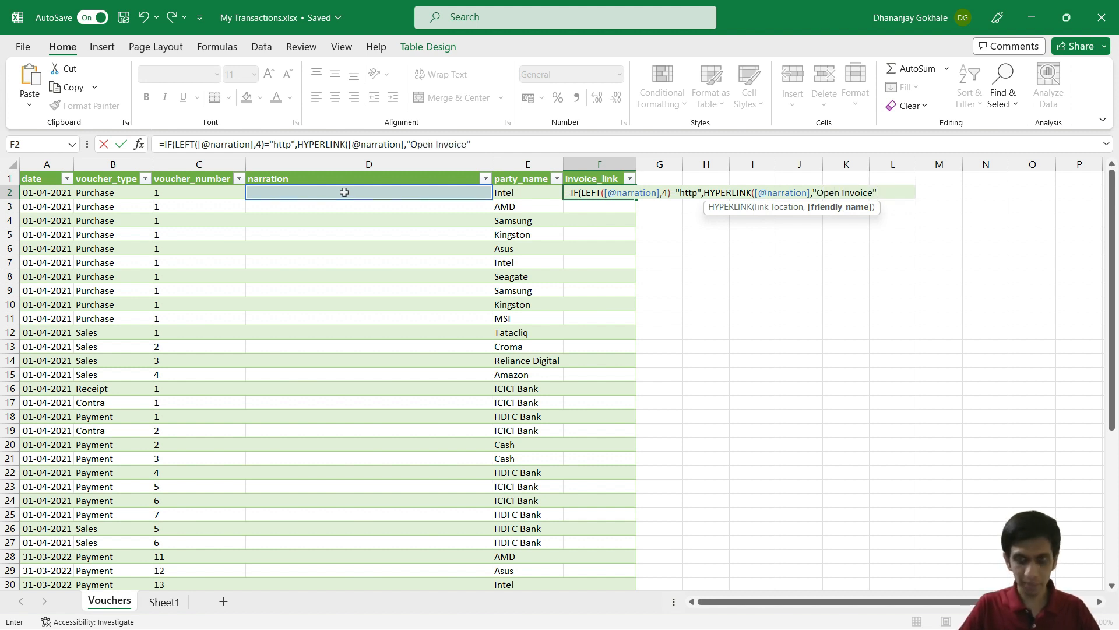
{"action": "type", "text": "\")"}
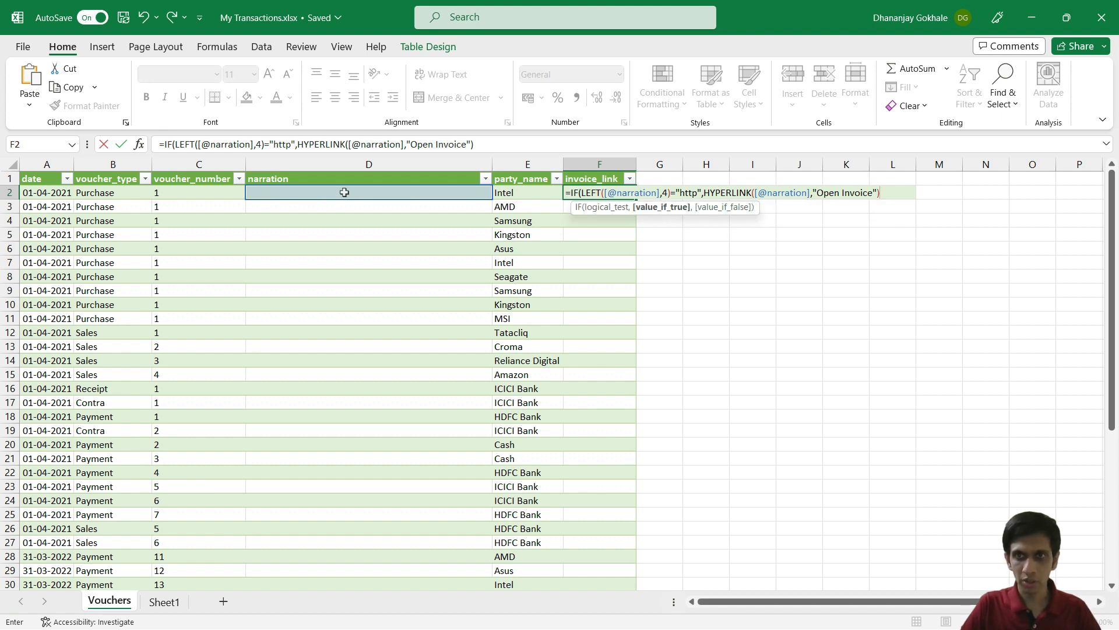
{"action": "type", "text": ","}
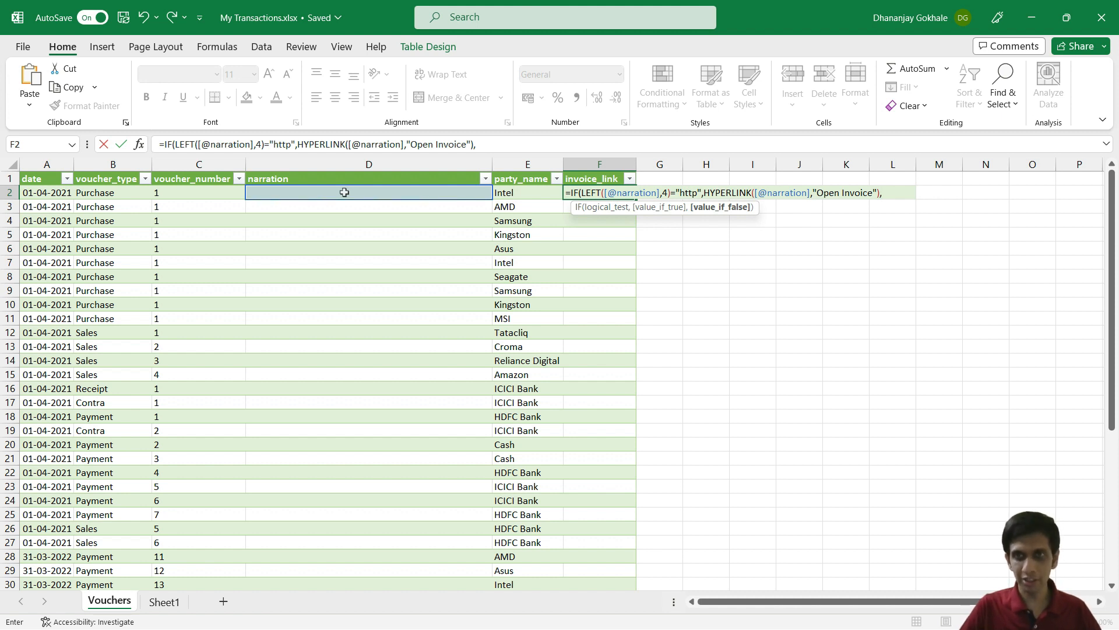
{"action": "type", "text": "\"\""}
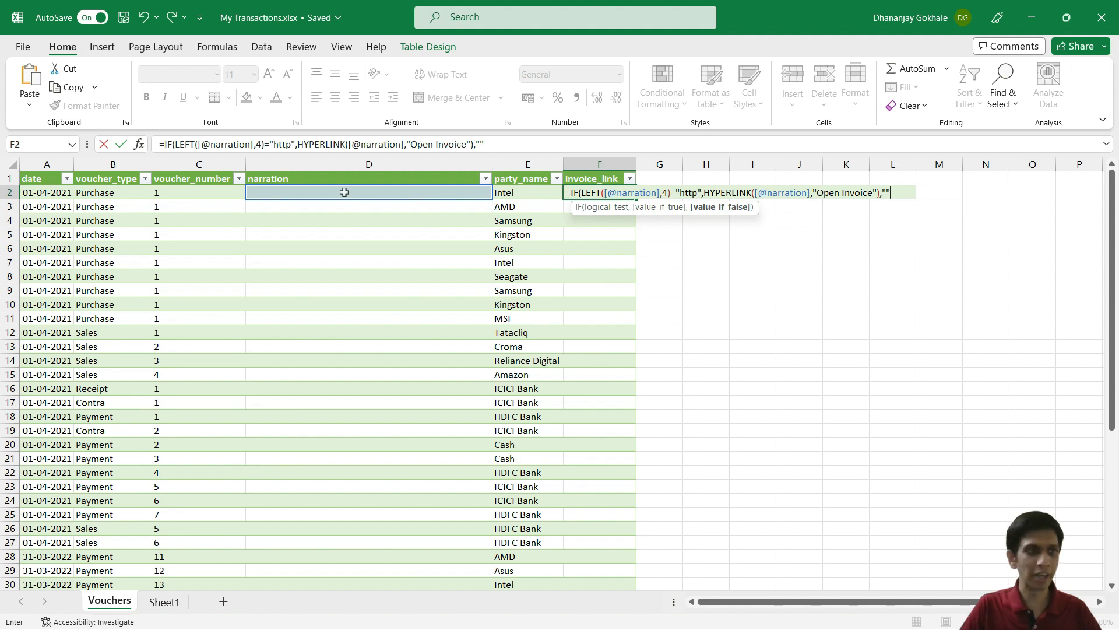
{"action": "type", "text": ")"}
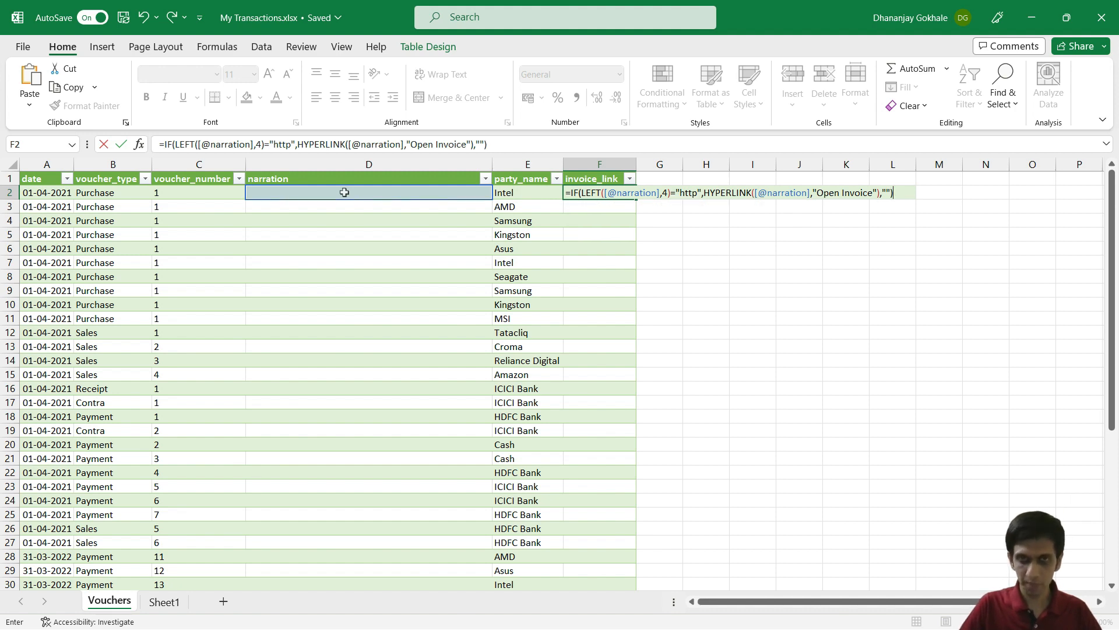
{"action": "key", "text": "Return"}
Step: Scroll to row 46 and confirm the Amazon URL narration shows Open Invoice
{"action": "scroll", "coordinate": [345, 192], "scroll_direction": "down", "scroll_amount": 10}
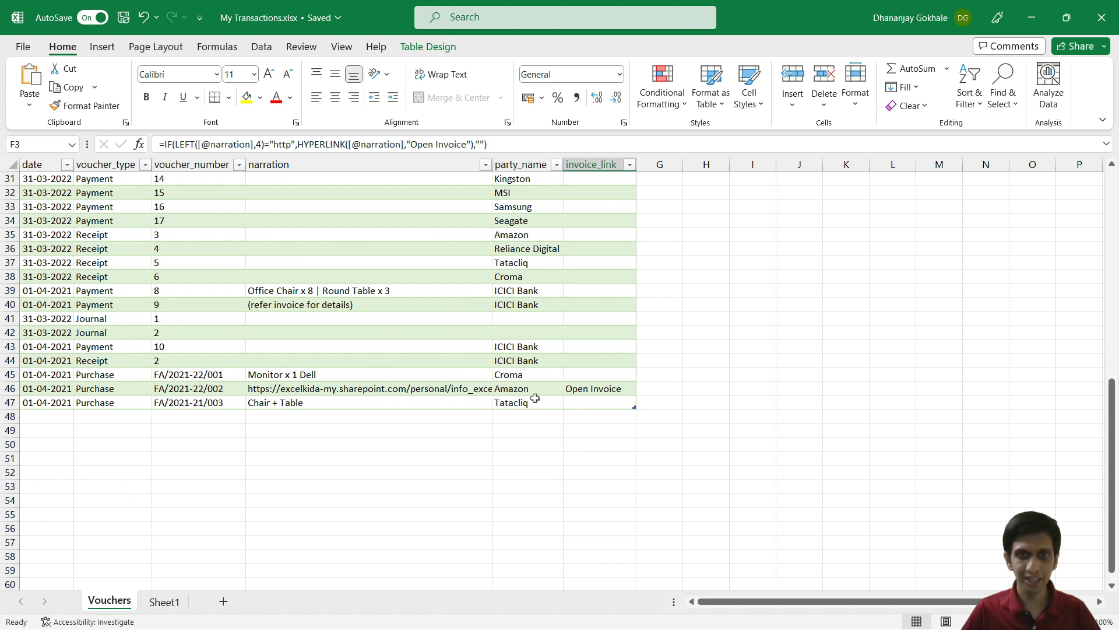
{"action": "left_click", "coordinate": [330, 393]}
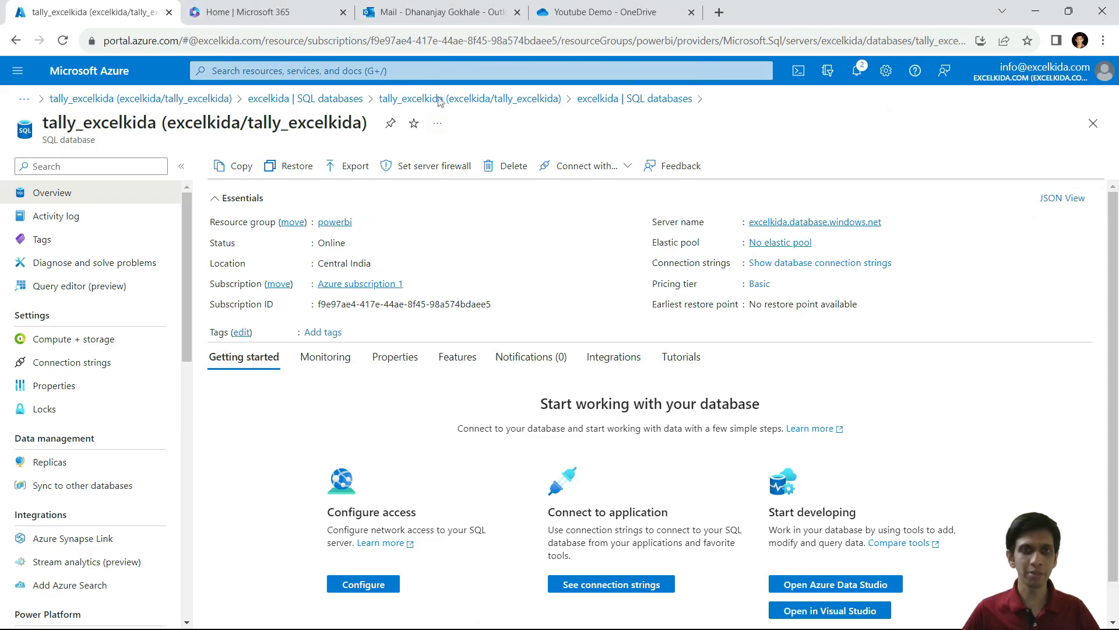
Step: Open My Transactions.xlsx from the Youtube Demo OneDrive folder in Excel for the web
{"action": "left_click", "coordinate": [641, 8]}
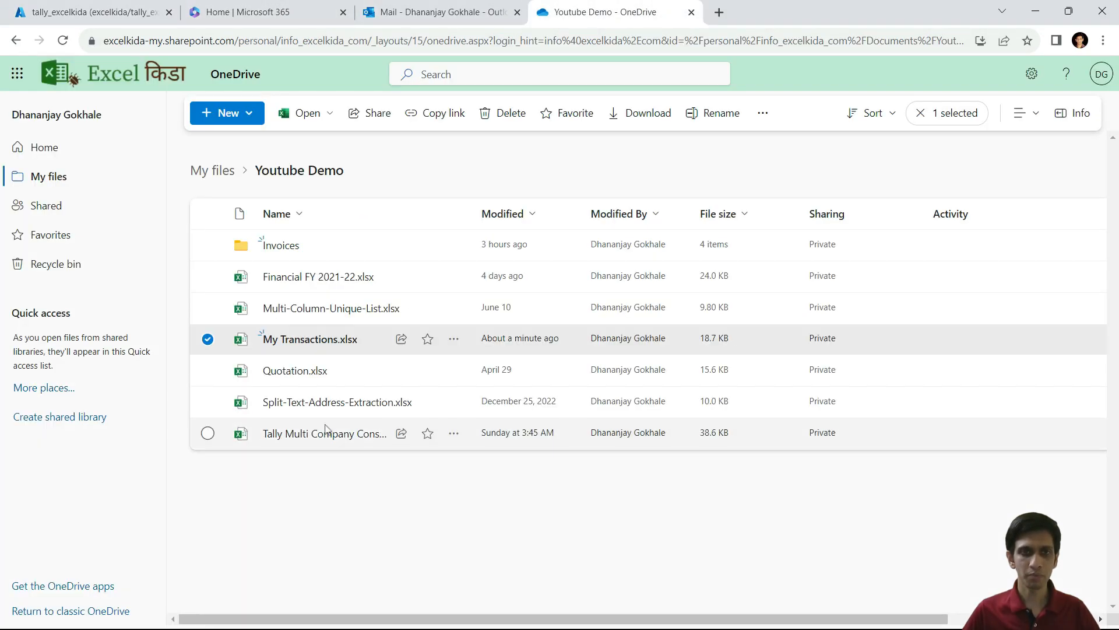
{"action": "left_click", "coordinate": [335, 510]}
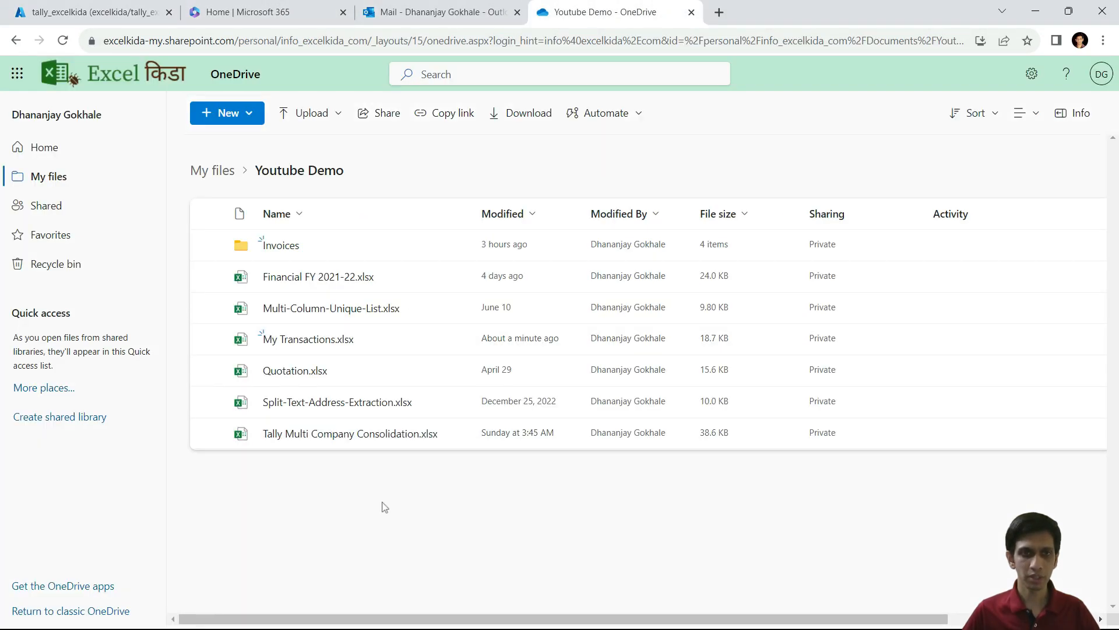
{"action": "left_click", "coordinate": [325, 342]}
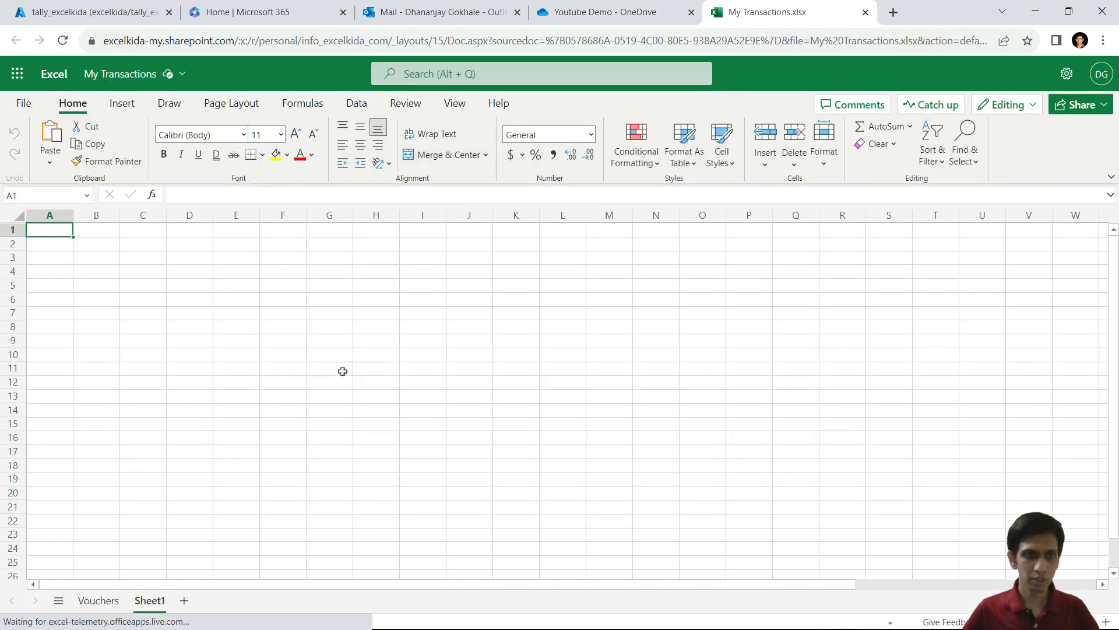
Step: Go to the Vouchers sheet and check the invoice_link IF/HYPERLINK formula
{"action": "left_click", "coordinate": [98, 601]}
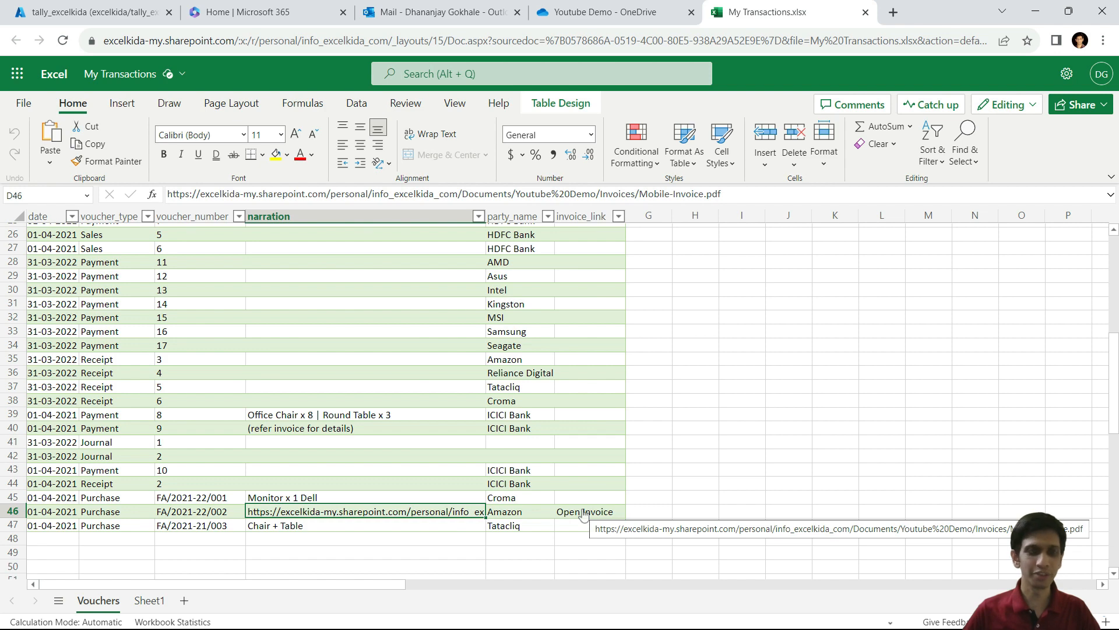
{"action": "left_click", "coordinate": [580, 304]}
{"action": "left_click", "coordinate": [585, 263]}
{"action": "scroll", "coordinate": [588, 327], "scroll_direction": "down", "scroll_amount": 3}
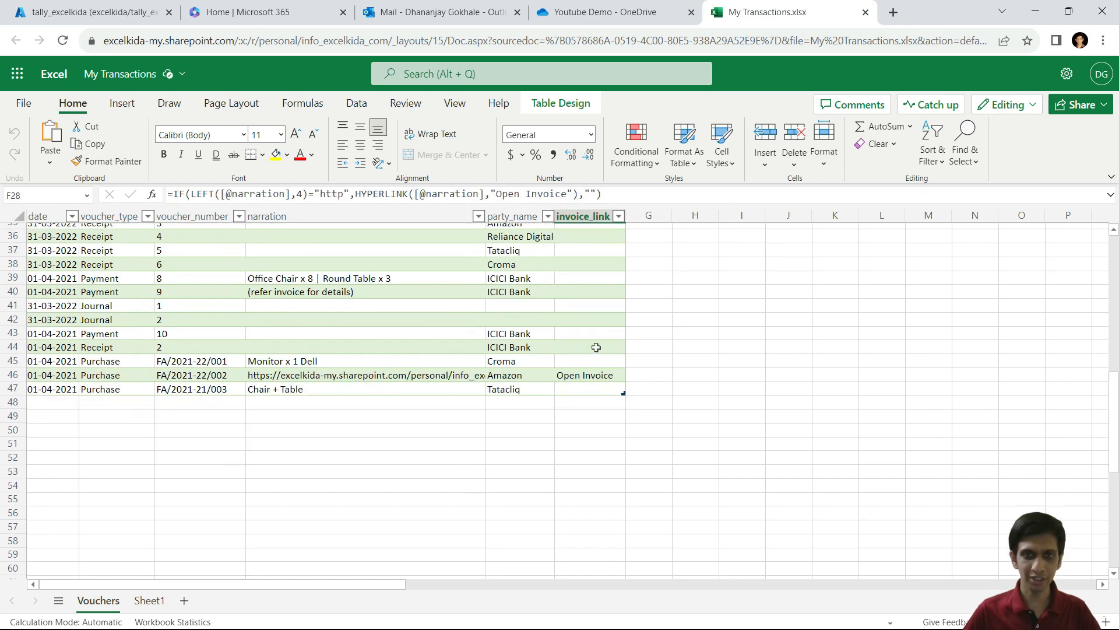
{"action": "scroll", "coordinate": [585, 340], "scroll_direction": "up", "scroll_amount": 7}
{"action": "scroll", "coordinate": [585, 340], "scroll_direction": "down", "scroll_amount": 7}
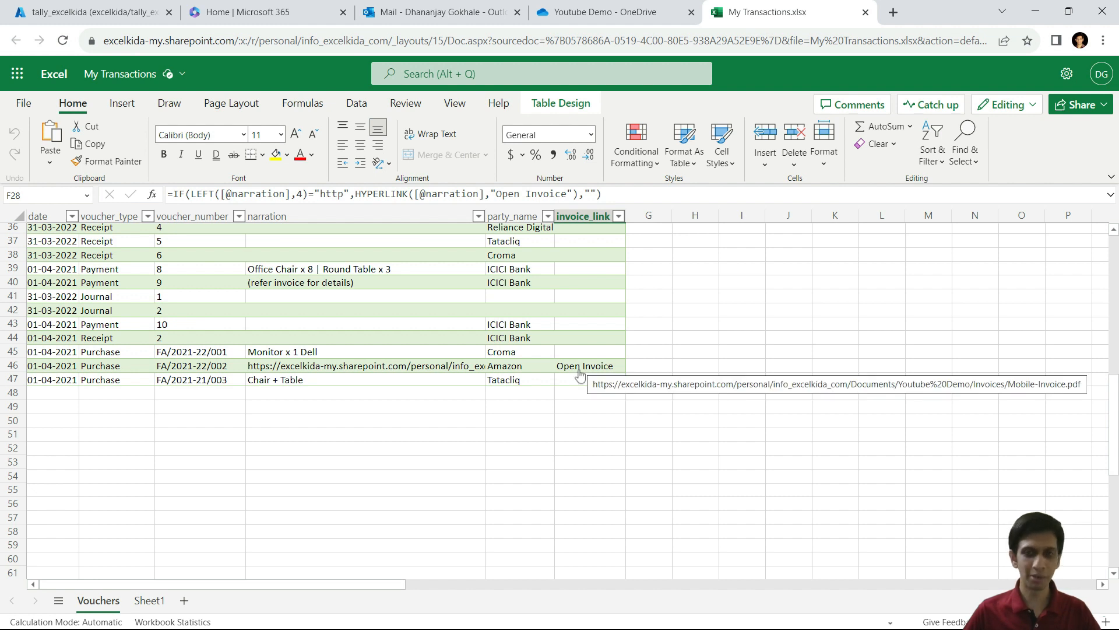
Step: Follow the Open Invoice link in F46 to view Mobile-Invoice.pdf in a new tab
{"action": "left_click", "coordinate": [587, 373]}
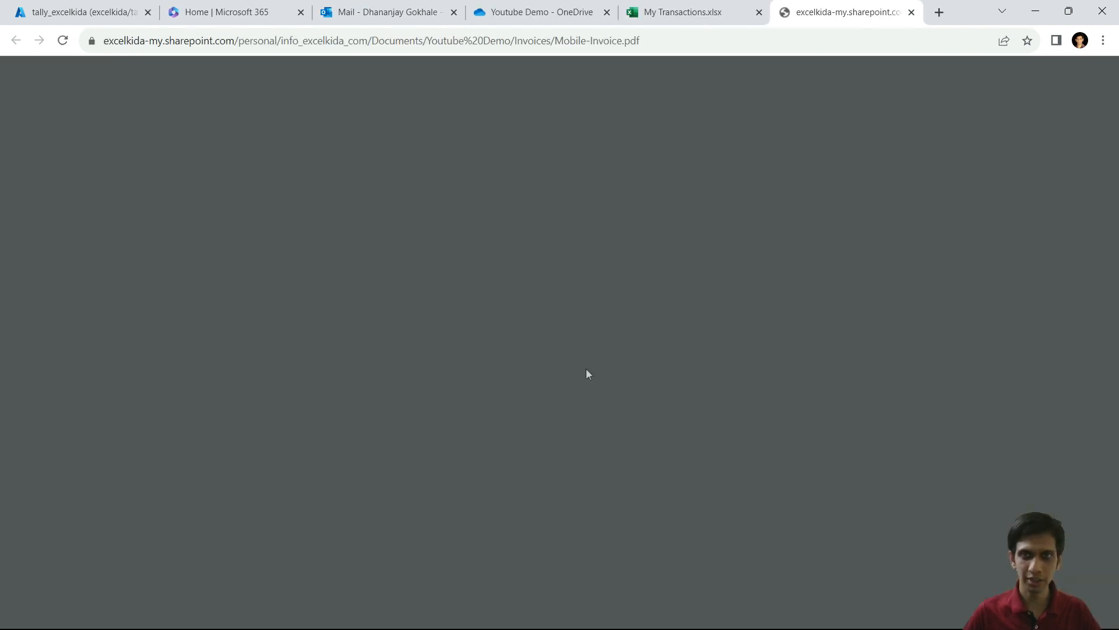
{"action": "scroll", "coordinate": [692, 421], "scroll_direction": "down", "scroll_amount": 1}
{"action": "scroll", "coordinate": [693, 421], "scroll_direction": "up", "scroll_amount": 1}
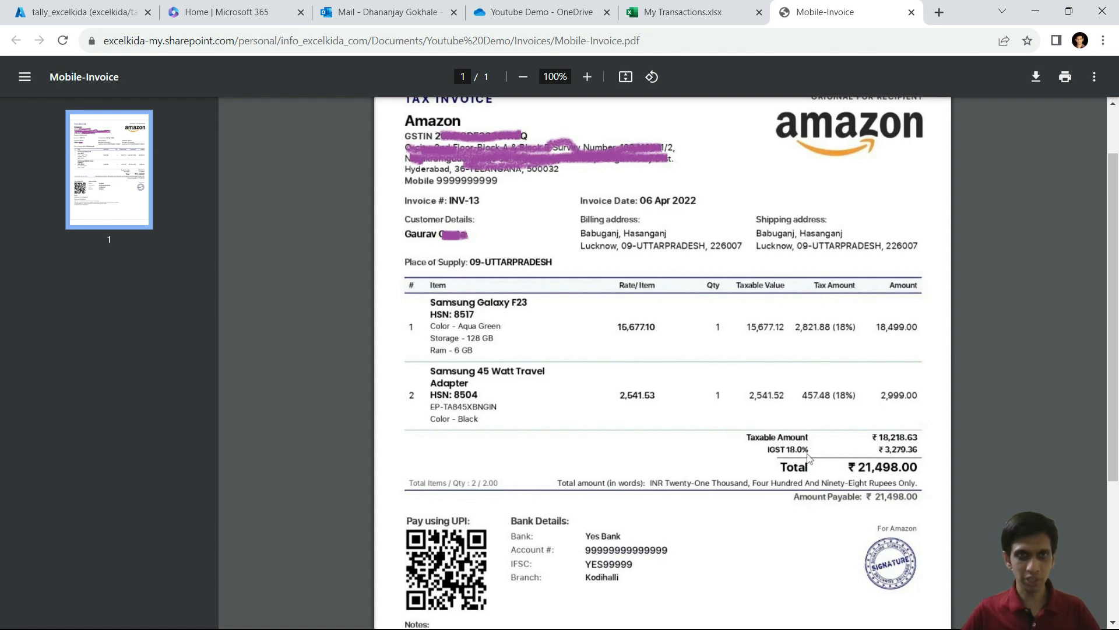
Step: Check that the Amazon purchase voucher's narration in TallyPrime holds the Mobile-Invoice link, then return to My Transactions
{"action": "key", "text": "alt+Tab"}
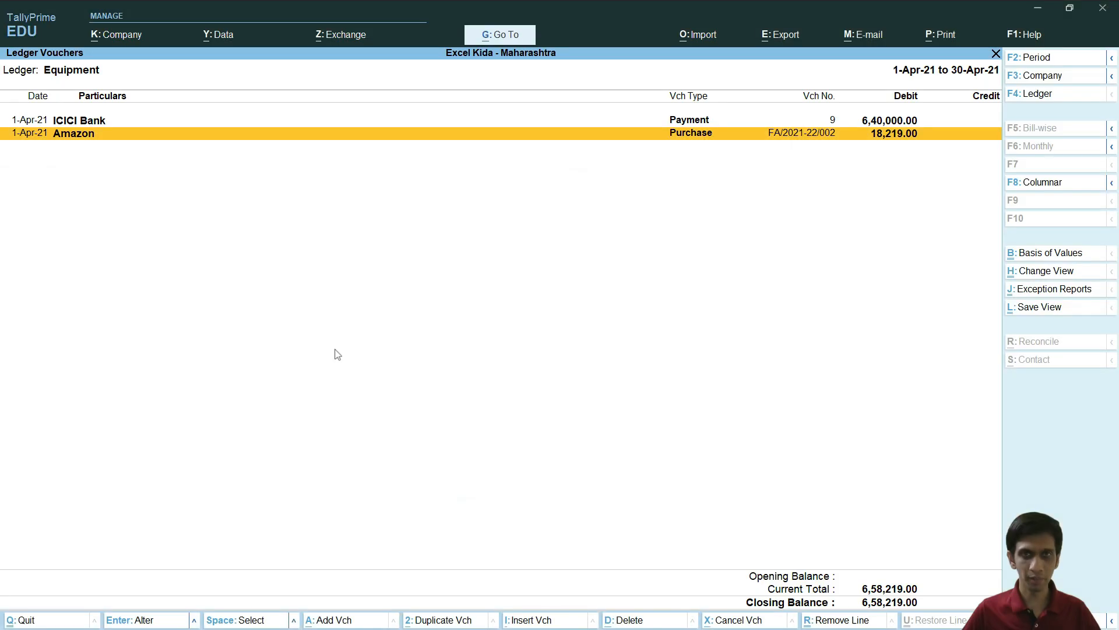
{"action": "key", "text": "Return"}
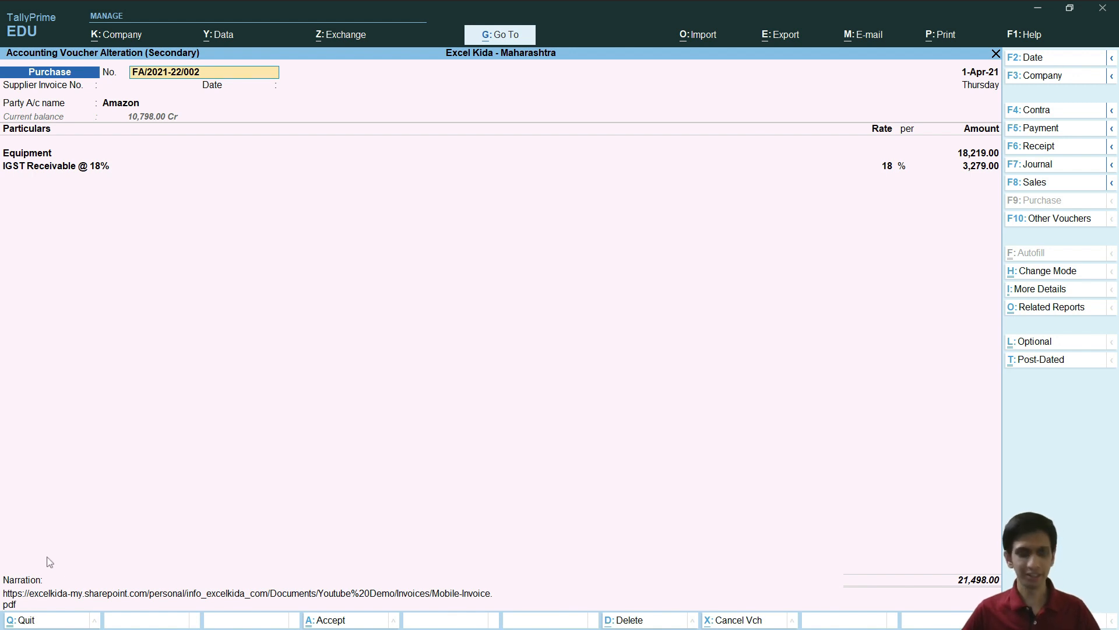
{"action": "key", "text": "Escape"}
{"action": "key", "text": "Return"}
{"action": "key", "text": "alt+Tab"}
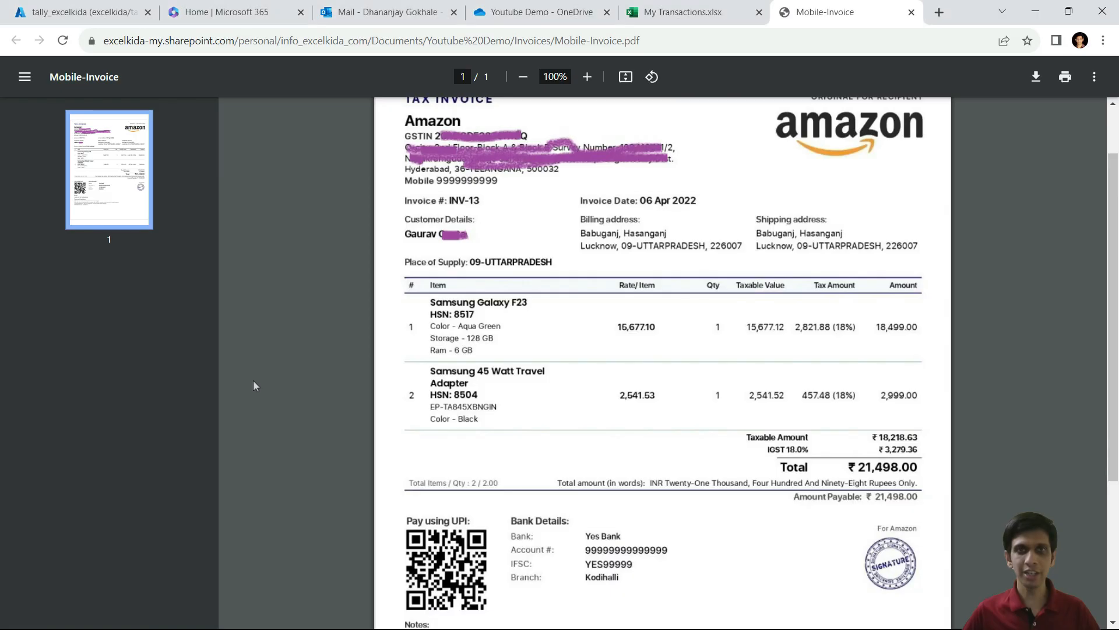
{"action": "left_click", "coordinate": [689, 9]}
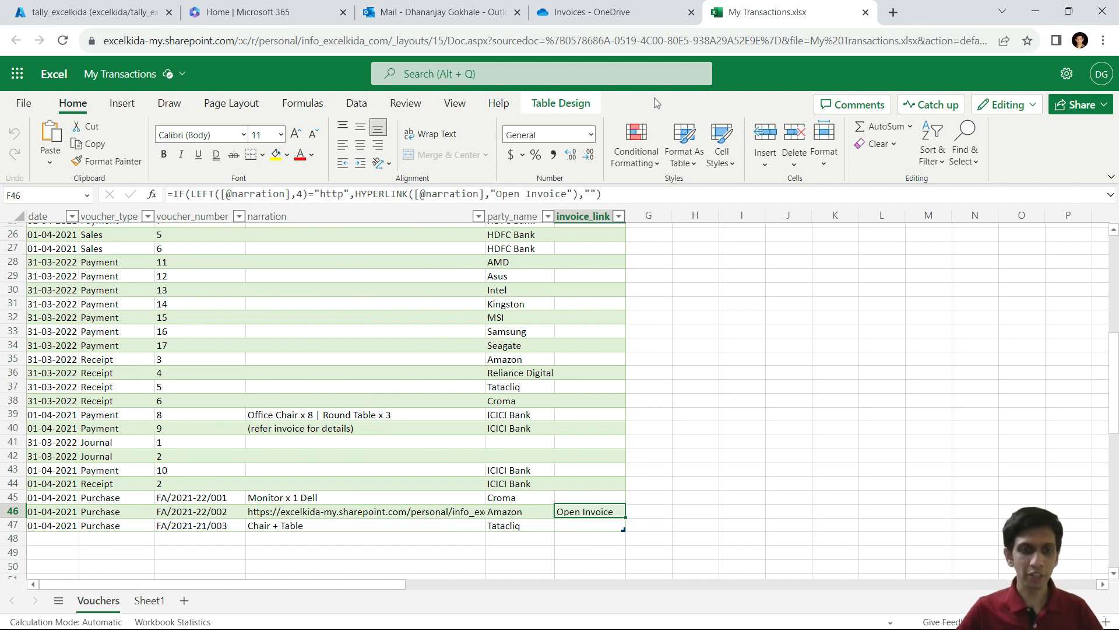
Step: View the Croma narration 'Monitor x 1 Dell' in D45, then go to the OneDrive Invoices tab
{"action": "left_click", "coordinate": [305, 499]}
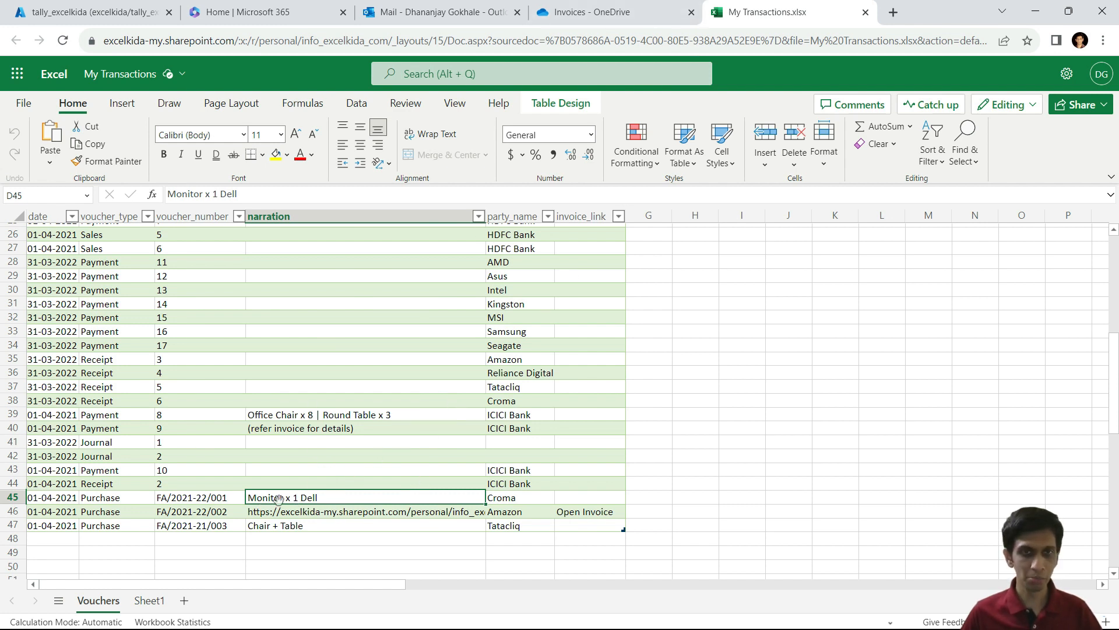
{"action": "left_click", "coordinate": [592, 12]}
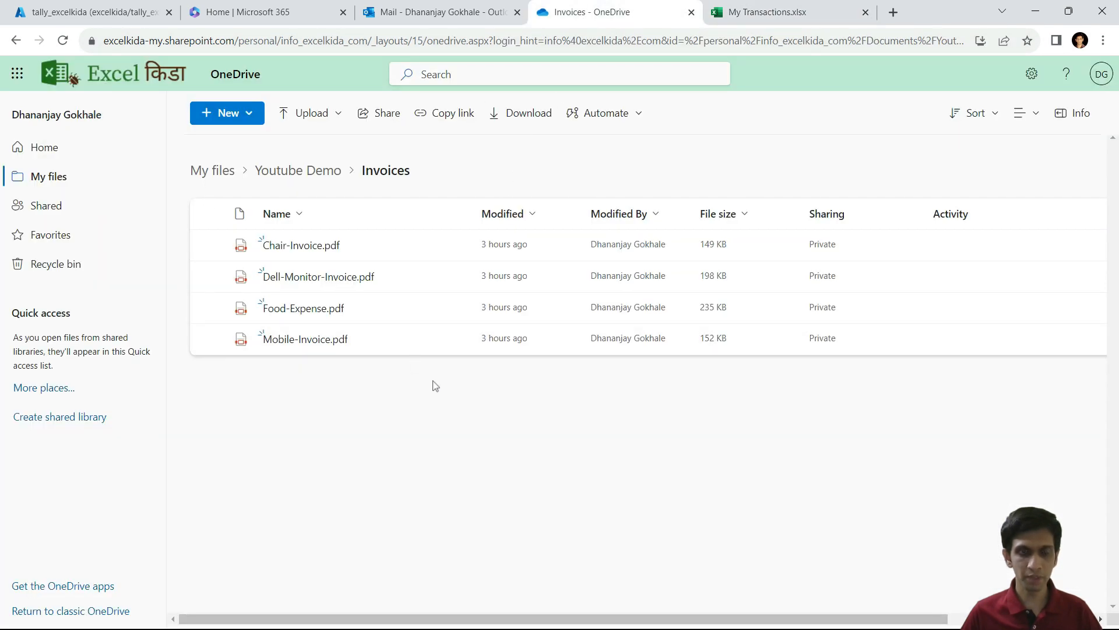
Step: Drill into Computers for April and open Croma purchase voucher FA/2021-22/001, then return to the browser
{"action": "key", "text": "alt+Tab"}
{"action": "key", "text": "alt+Tab"}
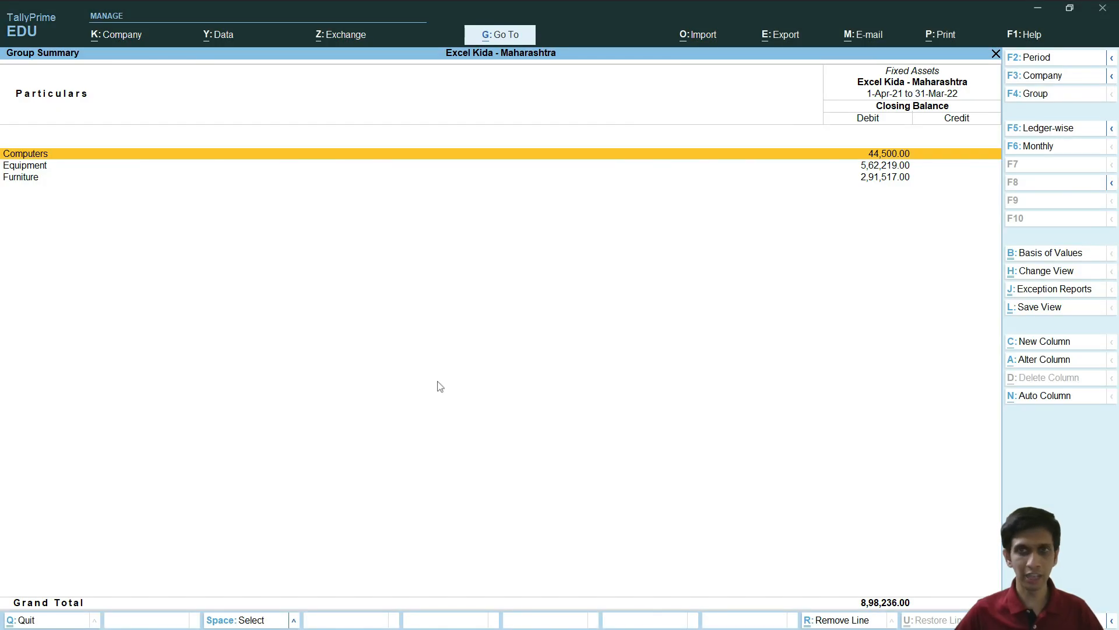
{"action": "key", "text": "Return"}
{"action": "key", "text": "Up"}
{"action": "key", "text": "Up"}
{"action": "key", "text": "Up"}
{"action": "key", "text": "Up"}
{"action": "key", "text": "Up"}
{"action": "key", "text": "Up"}
{"action": "key", "text": "Up"}
{"action": "key", "text": "Up"}
{"action": "key", "text": "Up"}
{"action": "key", "text": "Up"}
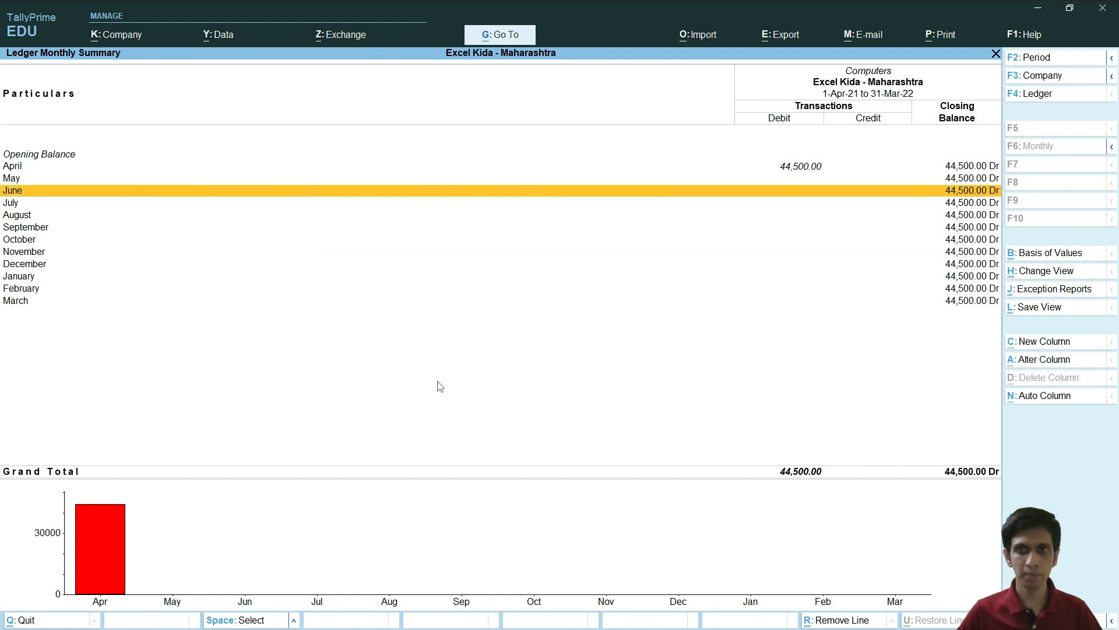
{"action": "key", "text": "Return"}
{"action": "key", "text": "Return"}
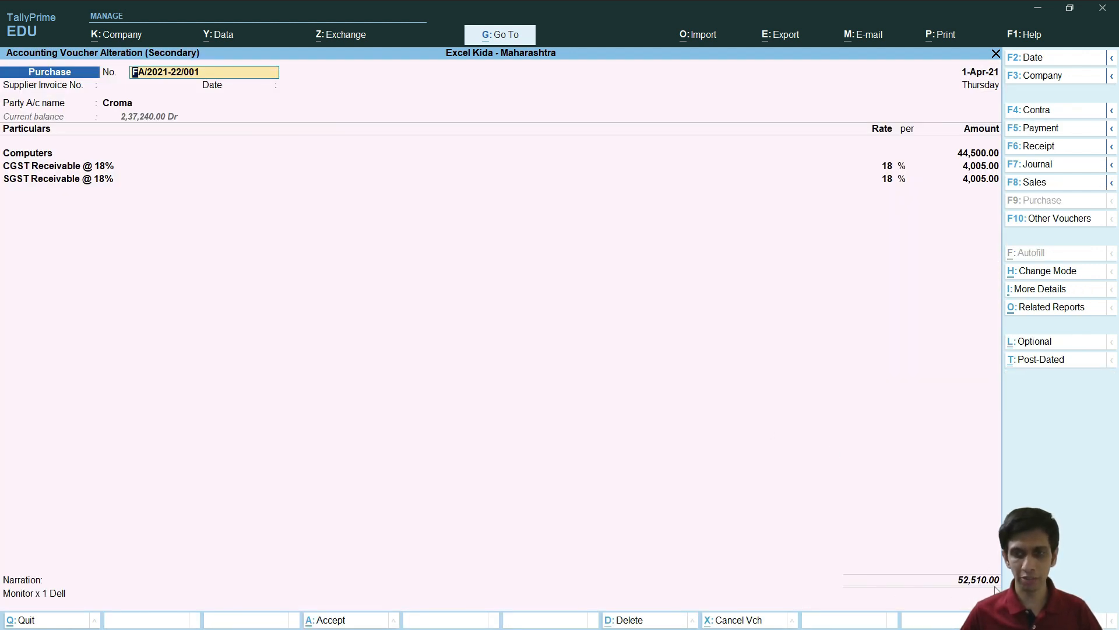
{"action": "key", "text": "alt+Tab"}
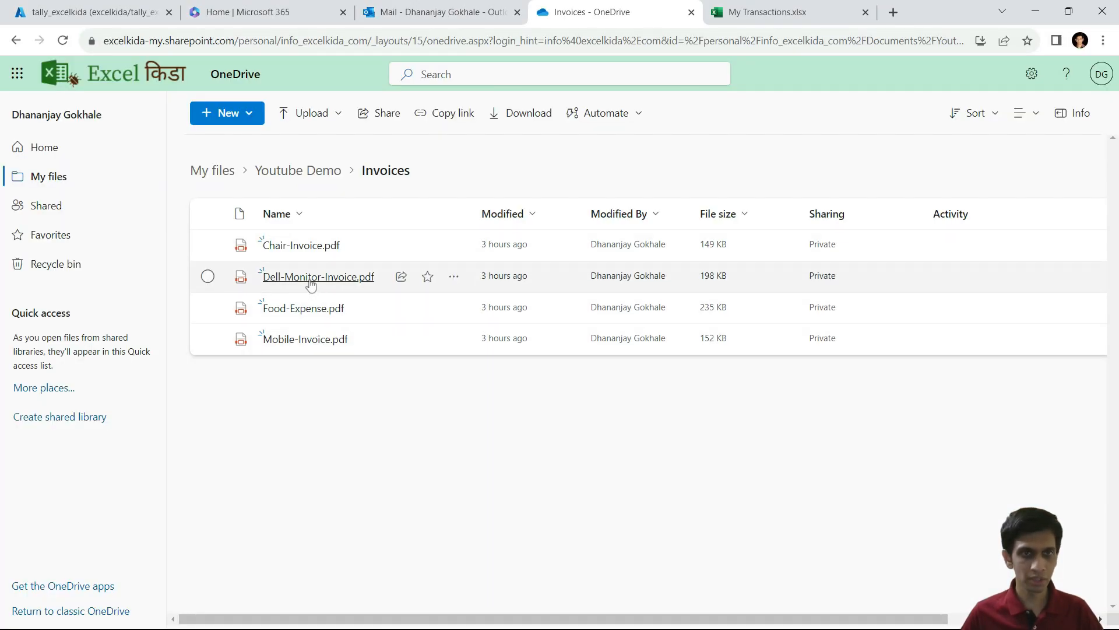
Step: Preview Dell-Monitor-Invoice.pdf in OneDrive, then go back to the Croma voucher in TallyPrime
{"action": "left_click", "coordinate": [310, 279]}
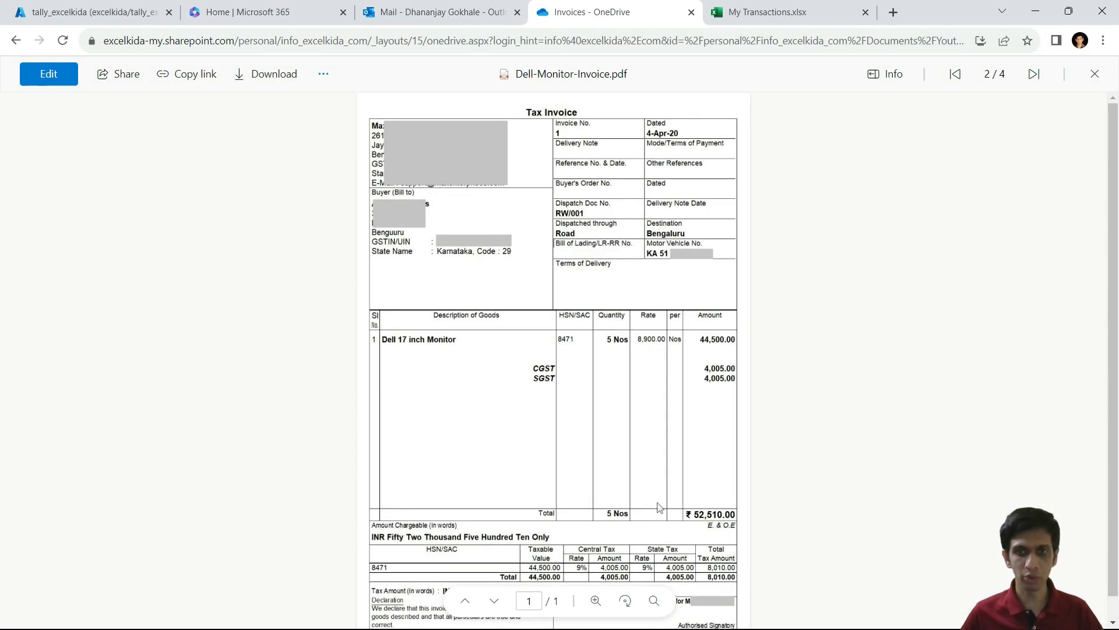
{"action": "key", "text": "Escape"}
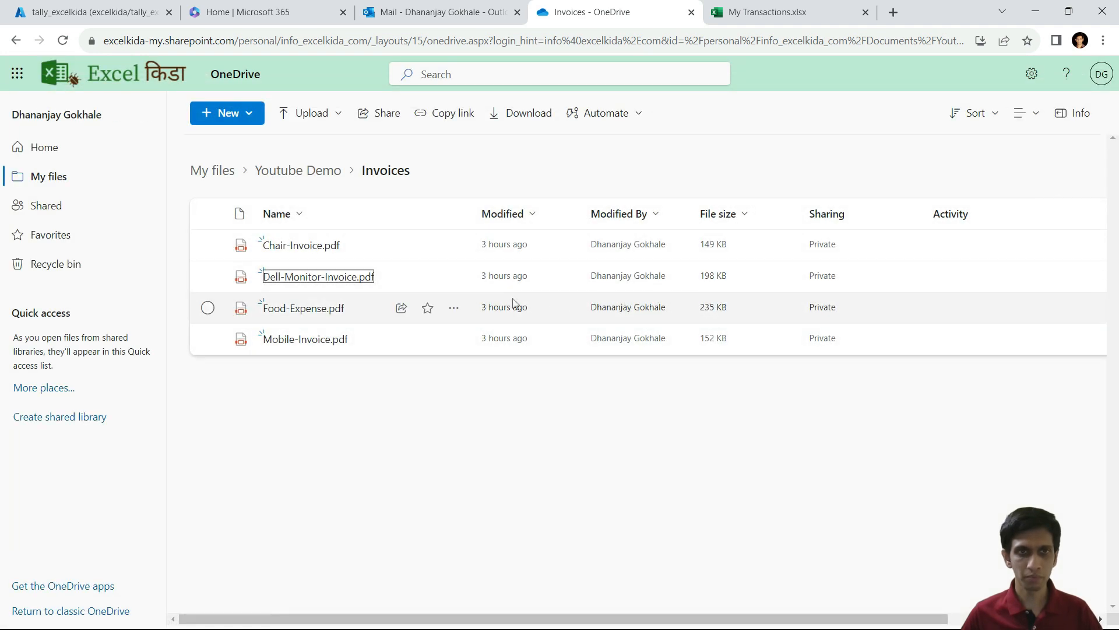
{"action": "key", "text": "alt+Tab"}
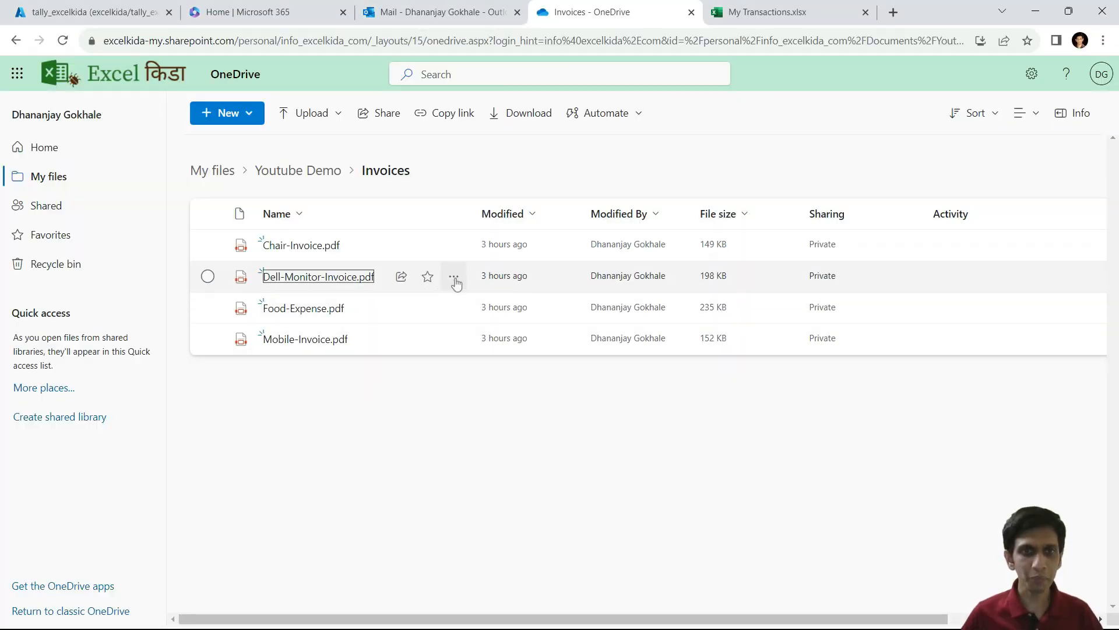
Step: Copy the Path link of Dell-Monitor-Invoice.pdf from its OneDrive Details pane
{"action": "left_click", "coordinate": [454, 279]}
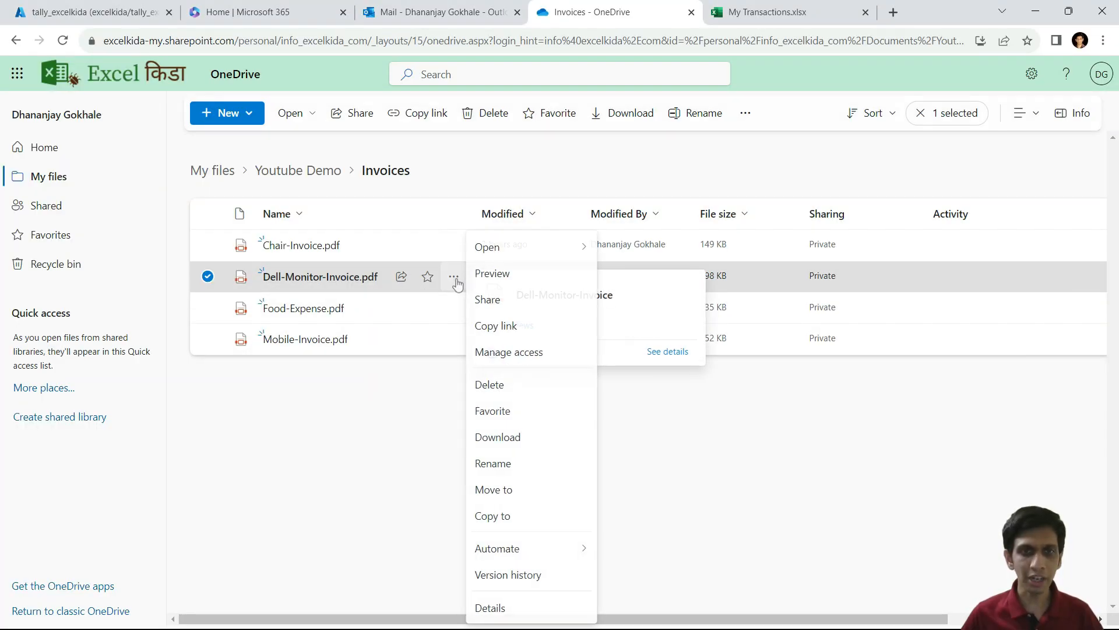
{"action": "left_click", "coordinate": [491, 608]}
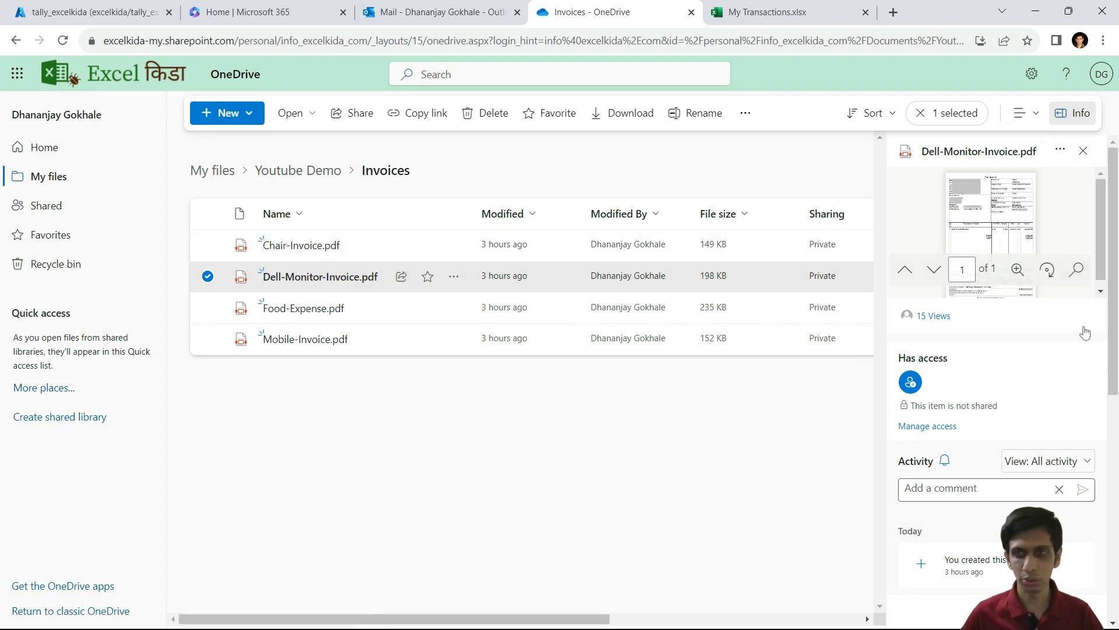
{"action": "scroll", "coordinate": [1085, 332], "scroll_direction": "down", "scroll_amount": 5}
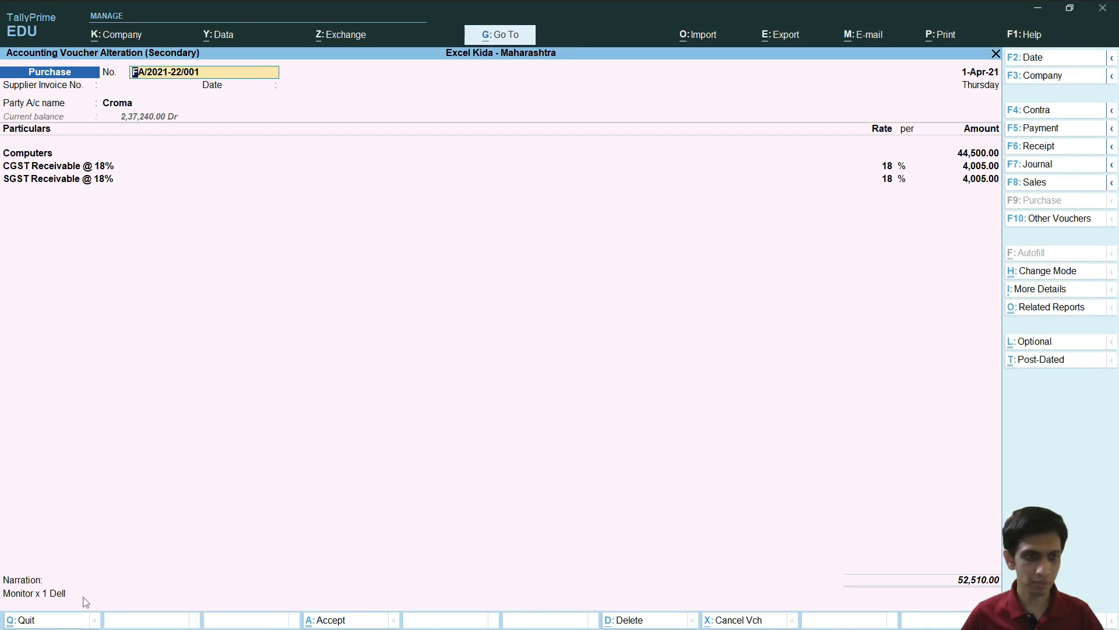
{"action": "left_click", "coordinate": [87, 601]}
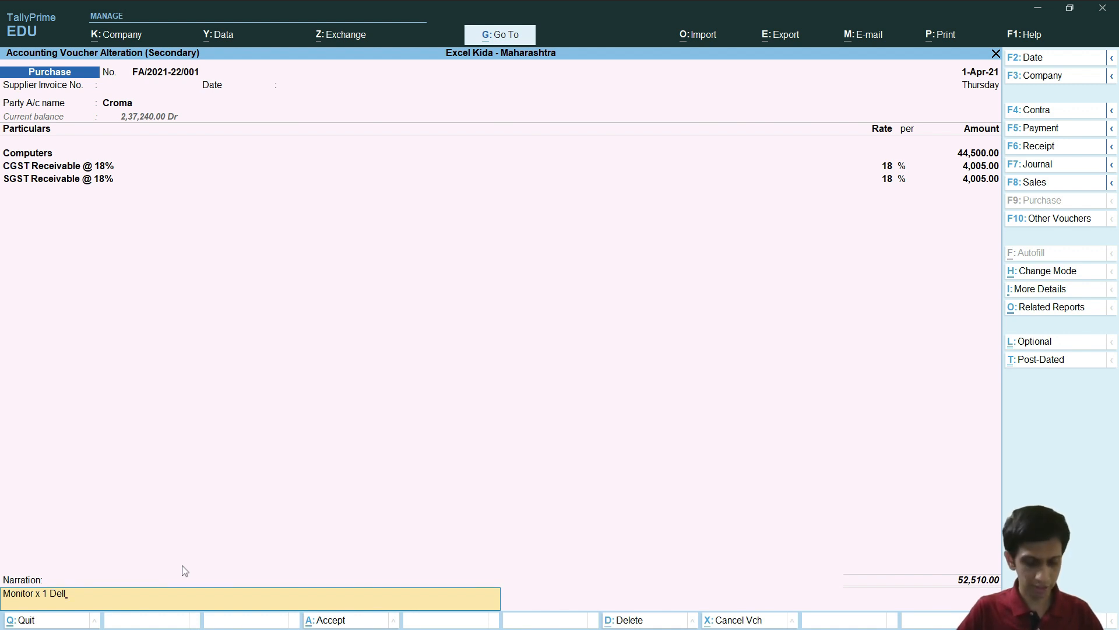
Step: Append the Dell-Monitor-Invoice.pdf link after 'Monitor x 1 Dell' in the narration and accept the voucher
{"action": "type", "text": "Monitor x 1 Dell"}
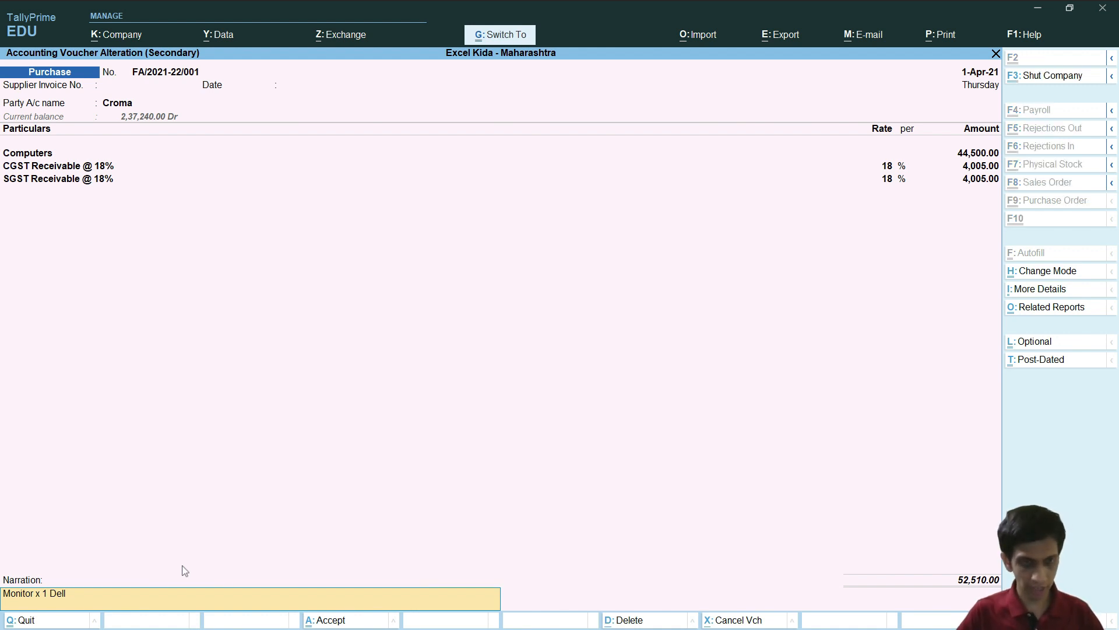
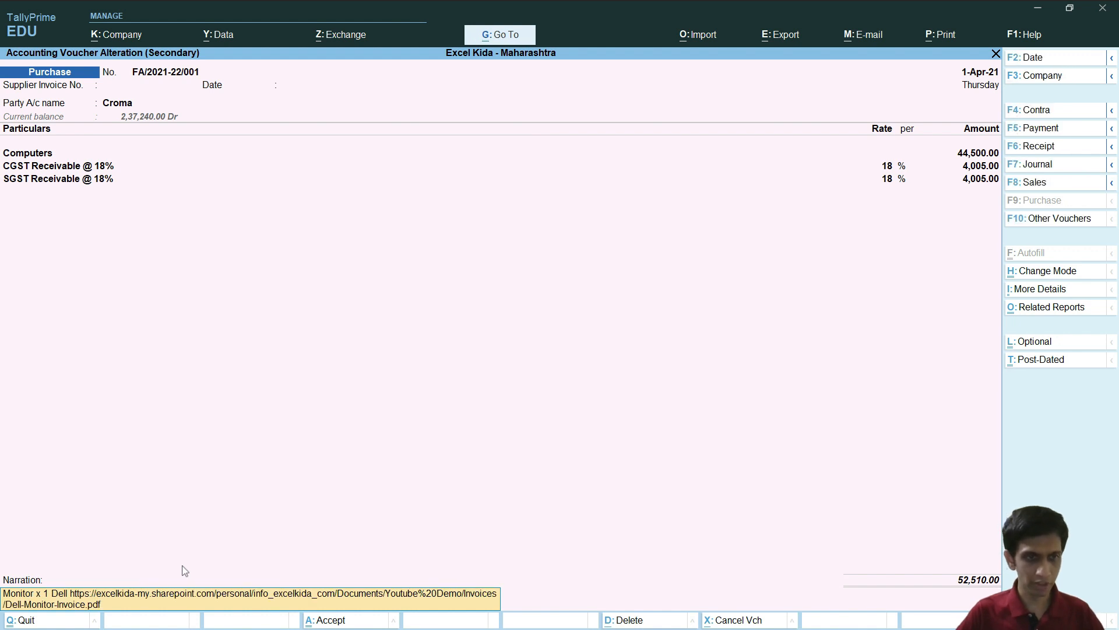
{"action": "key", "text": "Return"}
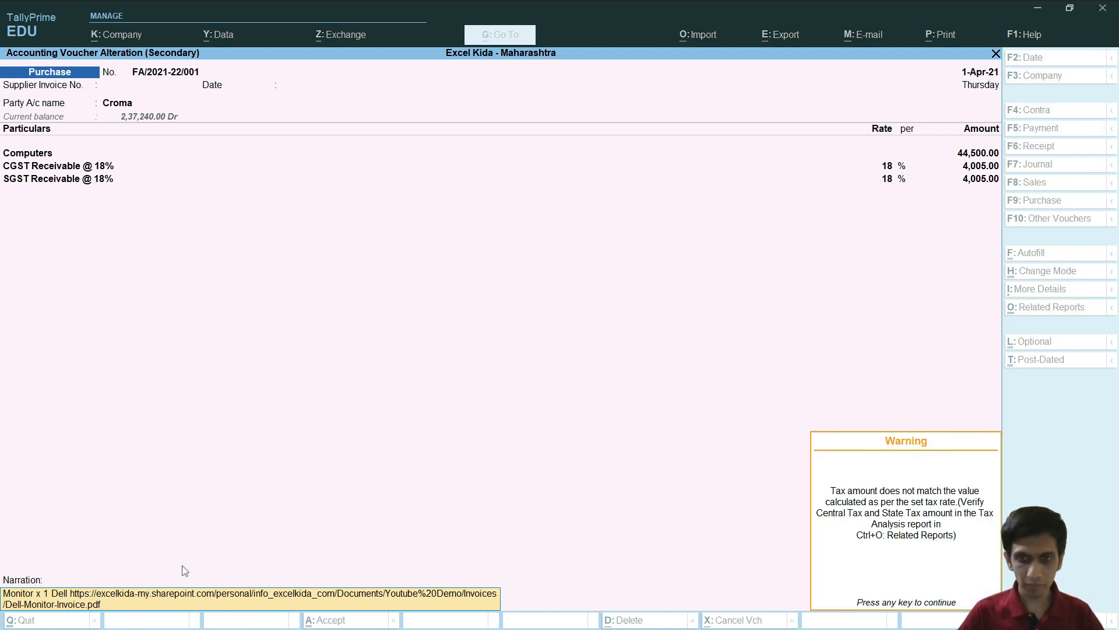
{"action": "key", "text": "Return"}
{"action": "key", "text": "Return"}
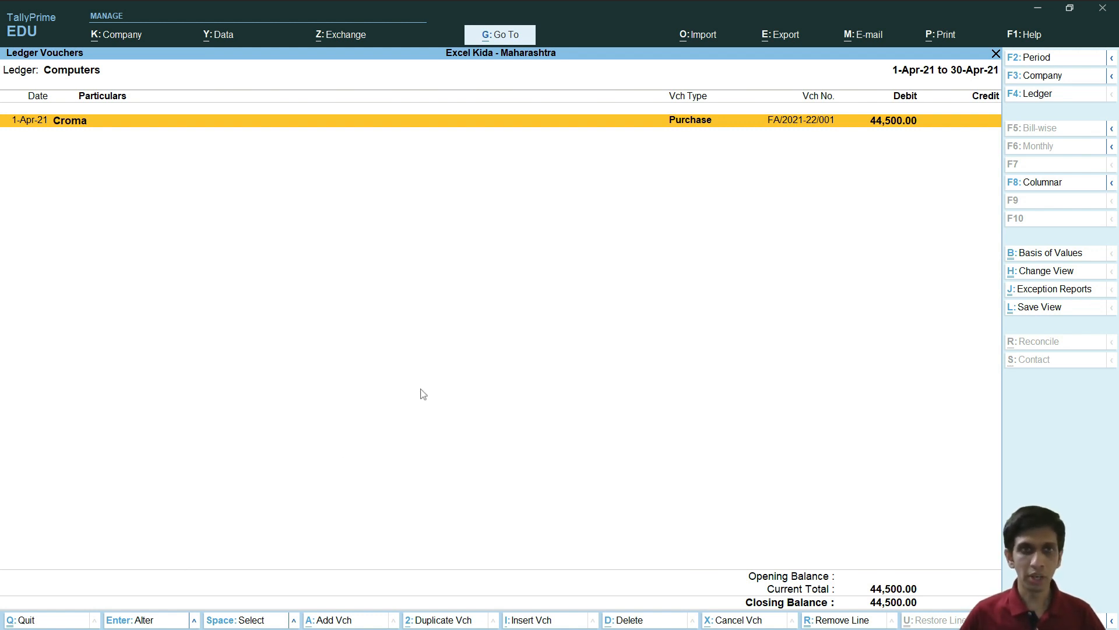
Step: Close the invoice's details pane in OneDrive and head back to TallyPrime
{"action": "key", "text": "alt+Tab"}
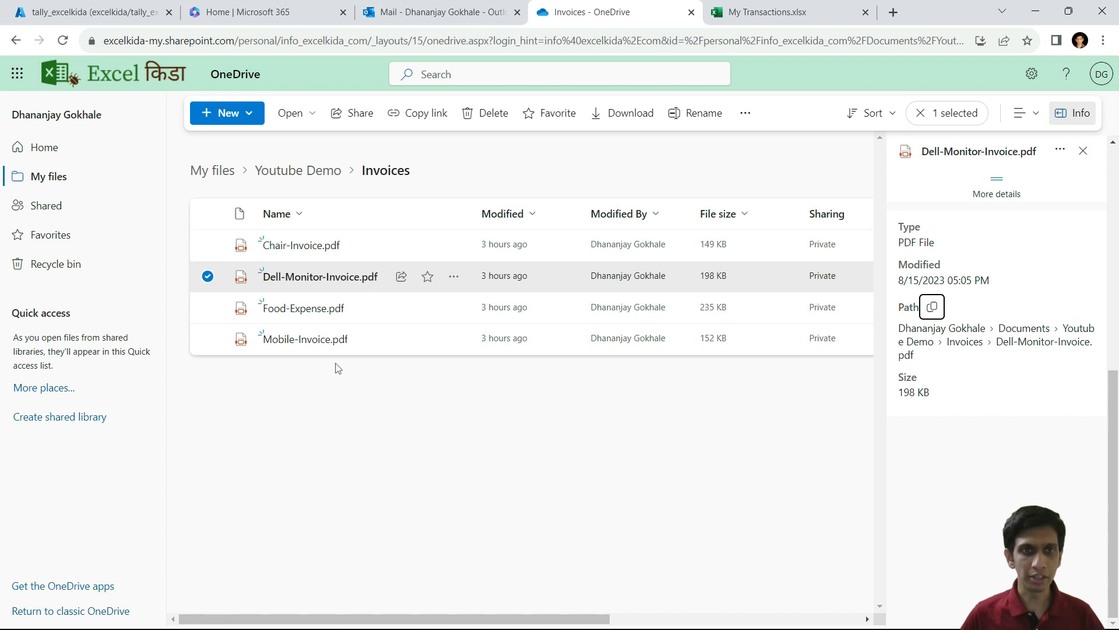
{"action": "left_click", "coordinate": [1082, 153]}
{"action": "key", "text": "alt+Tab"}
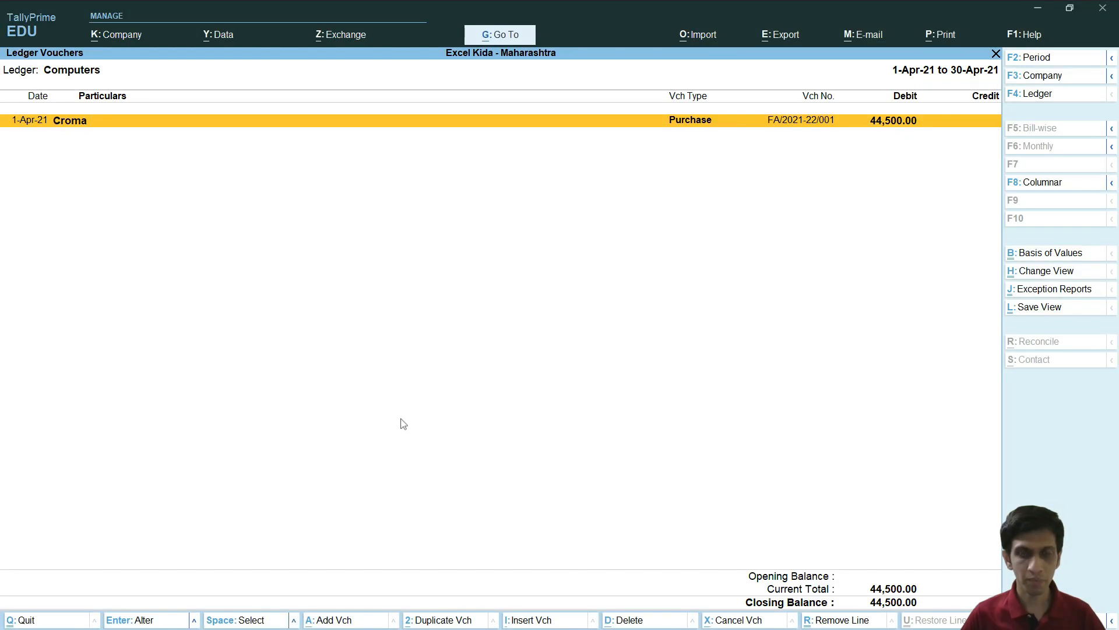
Step: Run the Tally to Database Sync task now, then bring the OneDrive Invoices page forward
{"action": "key", "text": "alt+Tab"}
{"action": "key", "text": "alt+Tab"}
{"action": "key", "text": "Tab"}
{"action": "key", "text": "Tab"}
{"action": "key", "text": "Tab"}
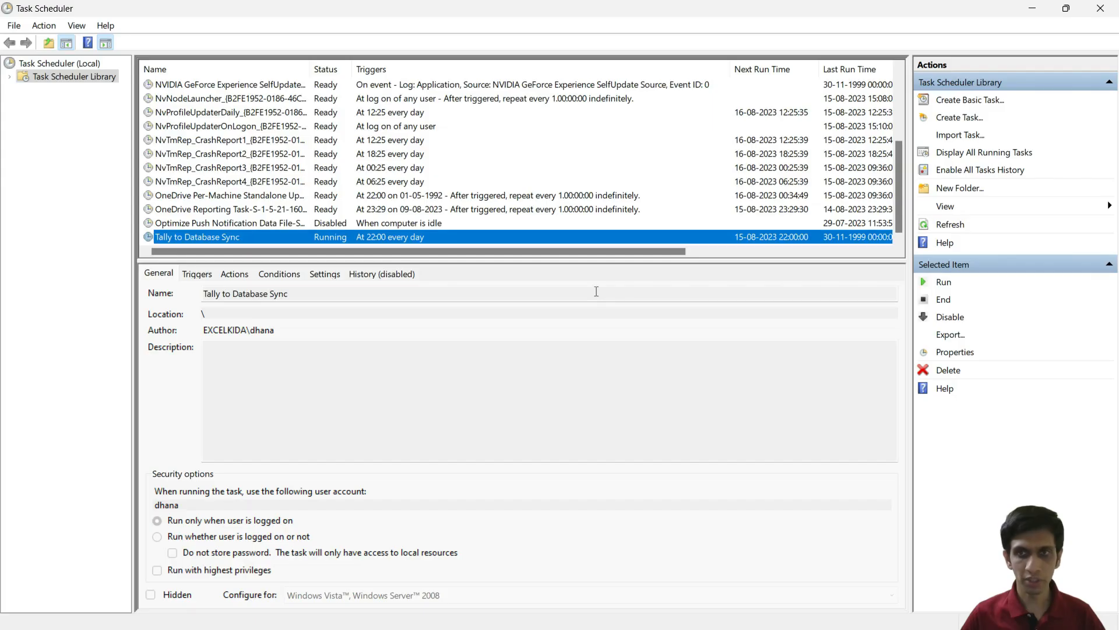
{"action": "left_click", "coordinate": [942, 284]}
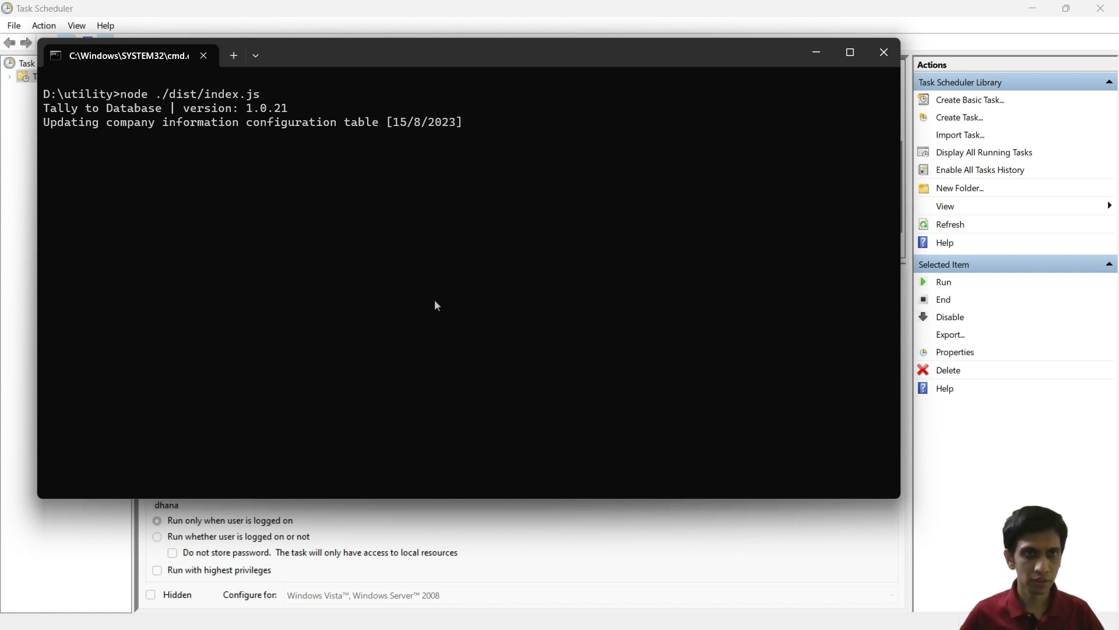
{"action": "key", "text": "alt+Tab"}
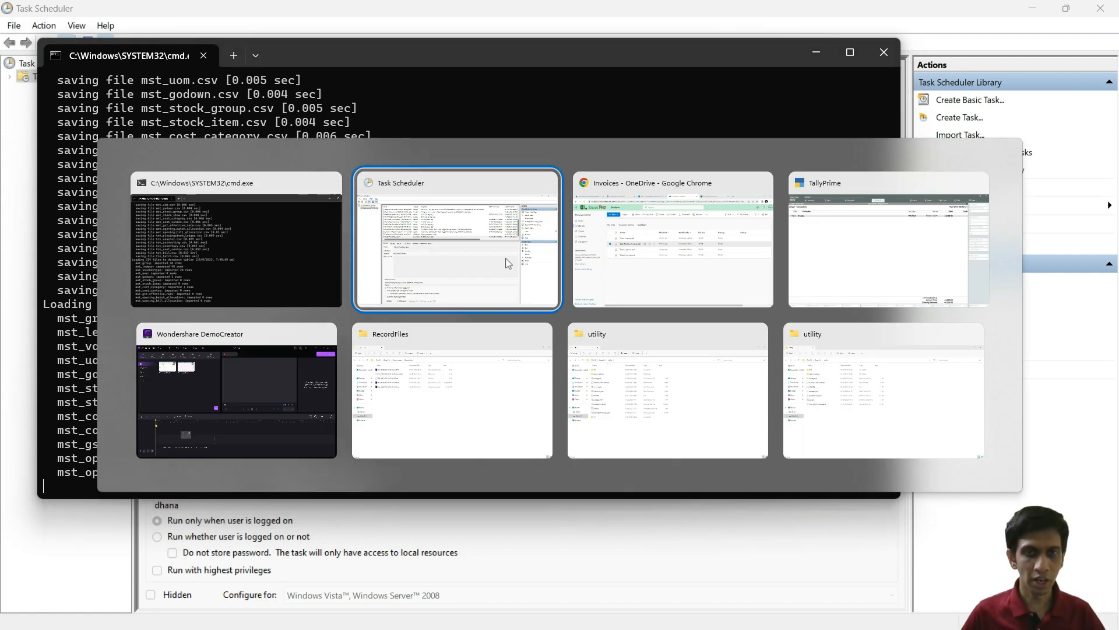
{"action": "left_click", "coordinate": [660, 260]}
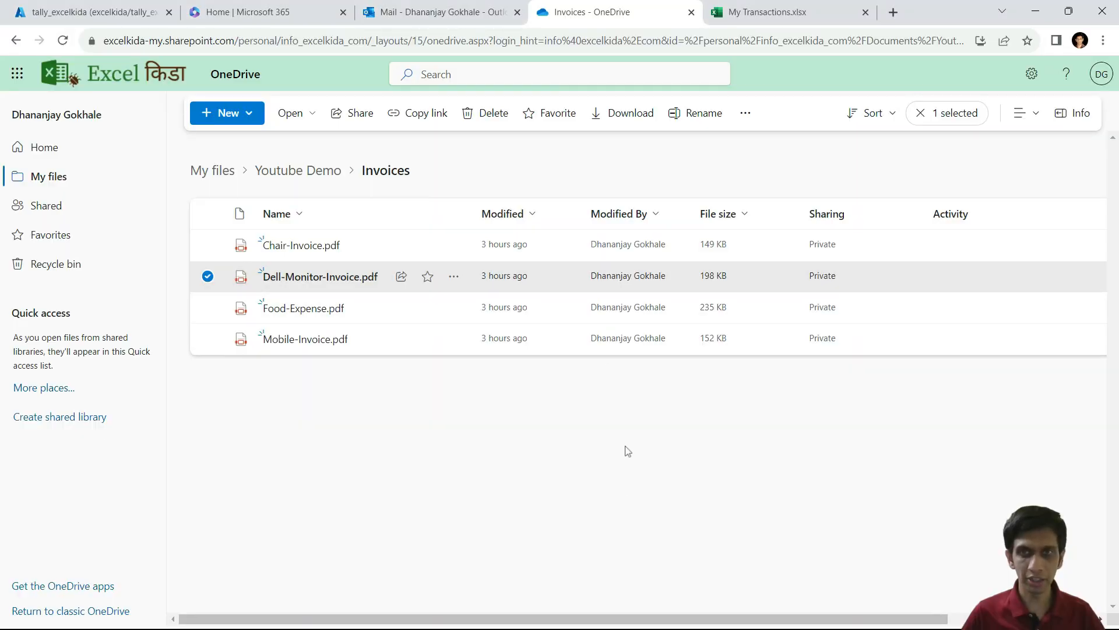
Step: Close the browser copy of the My Transactions workbook
{"action": "left_click", "coordinate": [628, 451]}
{"action": "left_click", "coordinate": [816, 16]}
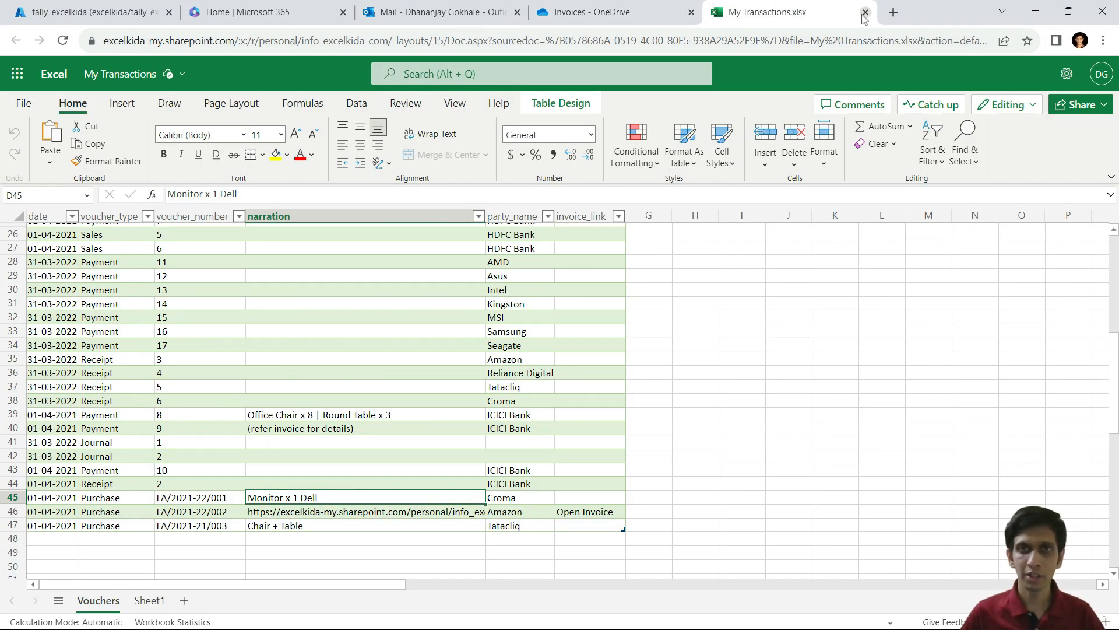
{"action": "left_click", "coordinate": [865, 13]}
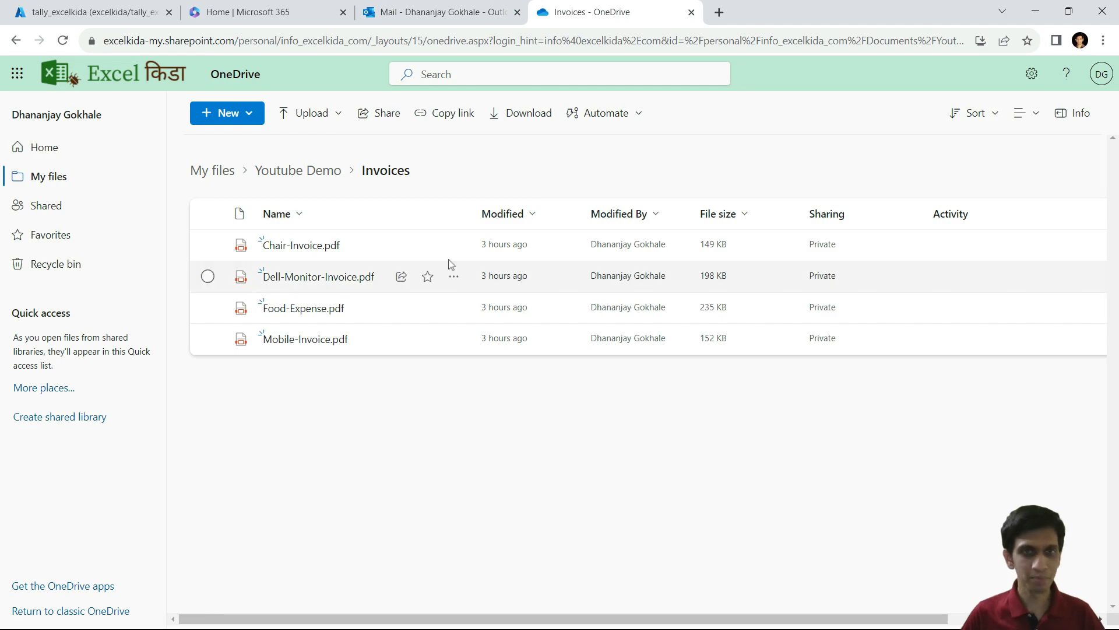
Step: From the Youtube Demo folder, open My Transactions.xlsx in the desktop Excel app
{"action": "key", "text": "alt+Tab"}
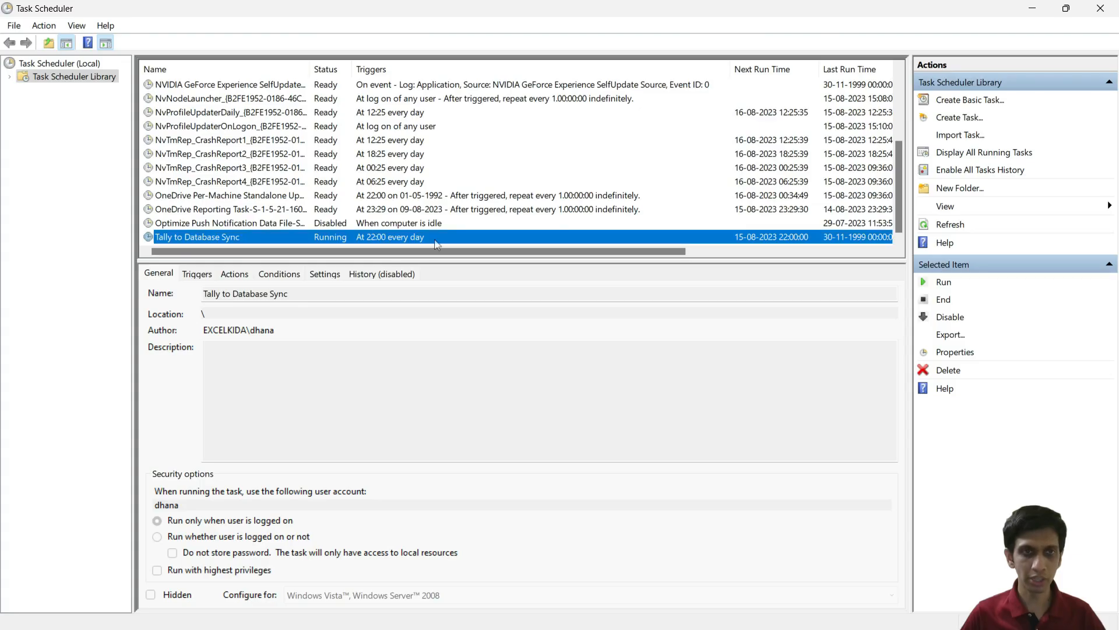
{"action": "key", "text": "alt+Tab"}
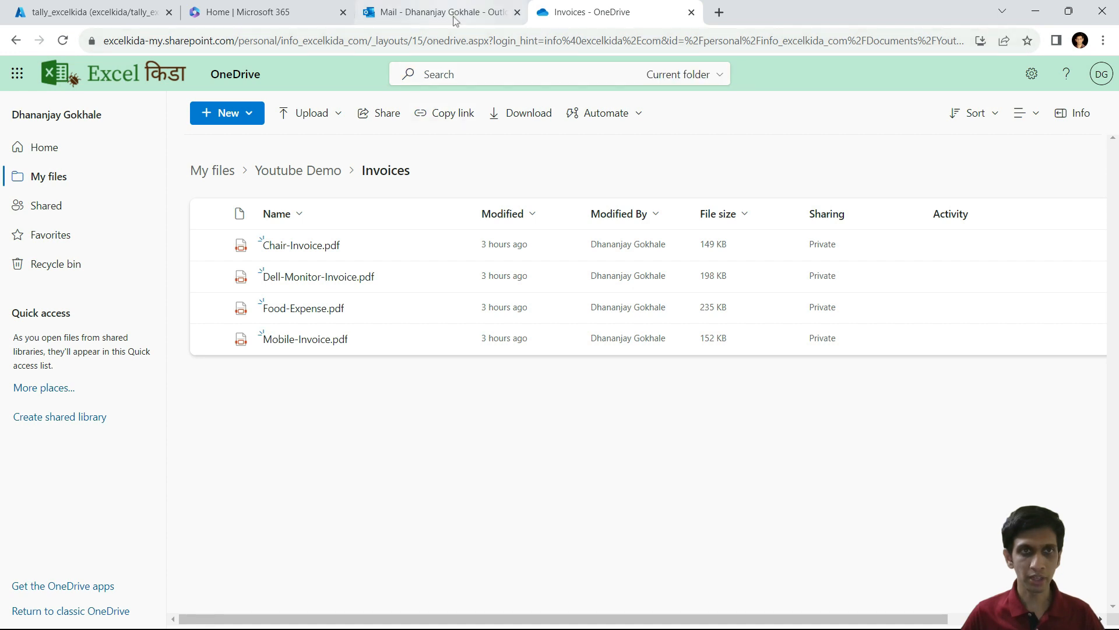
{"action": "left_click", "coordinate": [302, 170]}
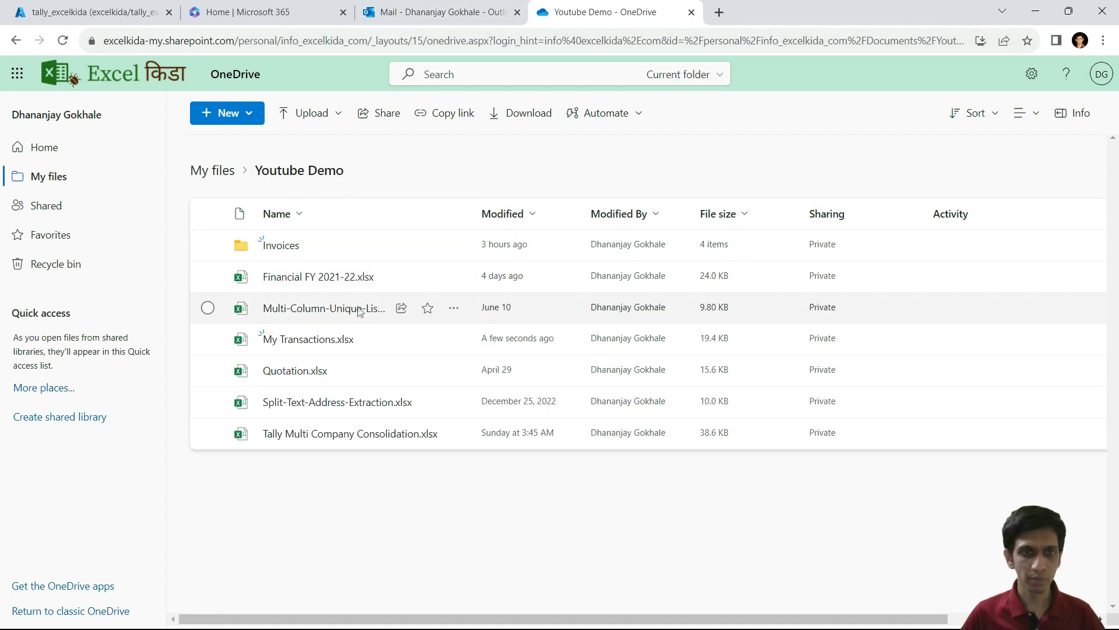
{"action": "left_click", "coordinate": [454, 338]}
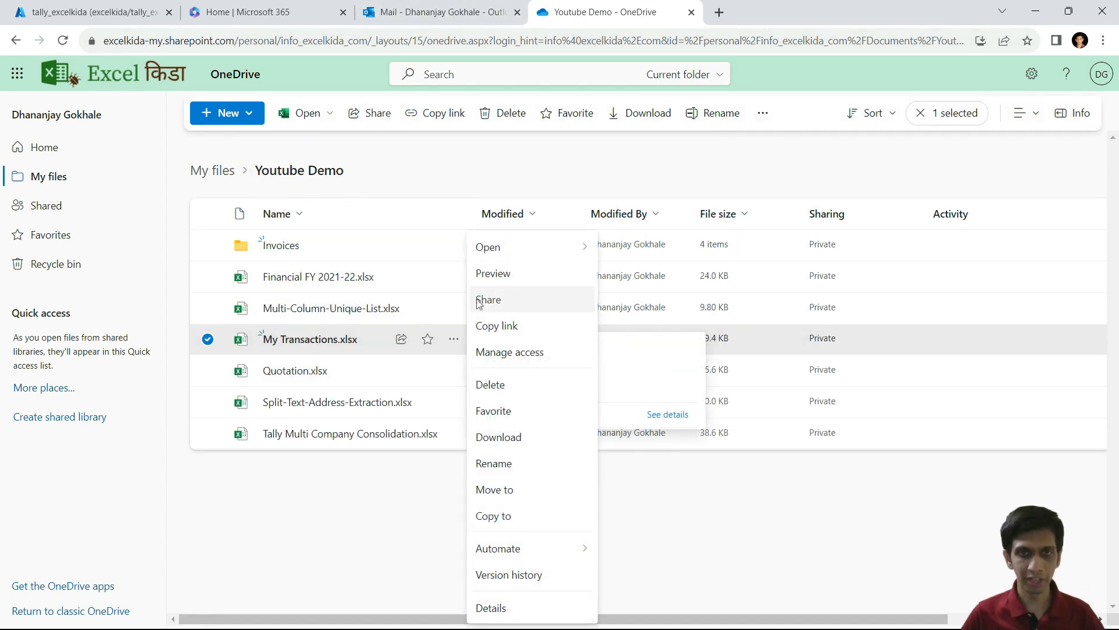
{"action": "mouse_move", "coordinate": [513, 247]}
{"action": "left_click", "coordinate": [617, 274]}
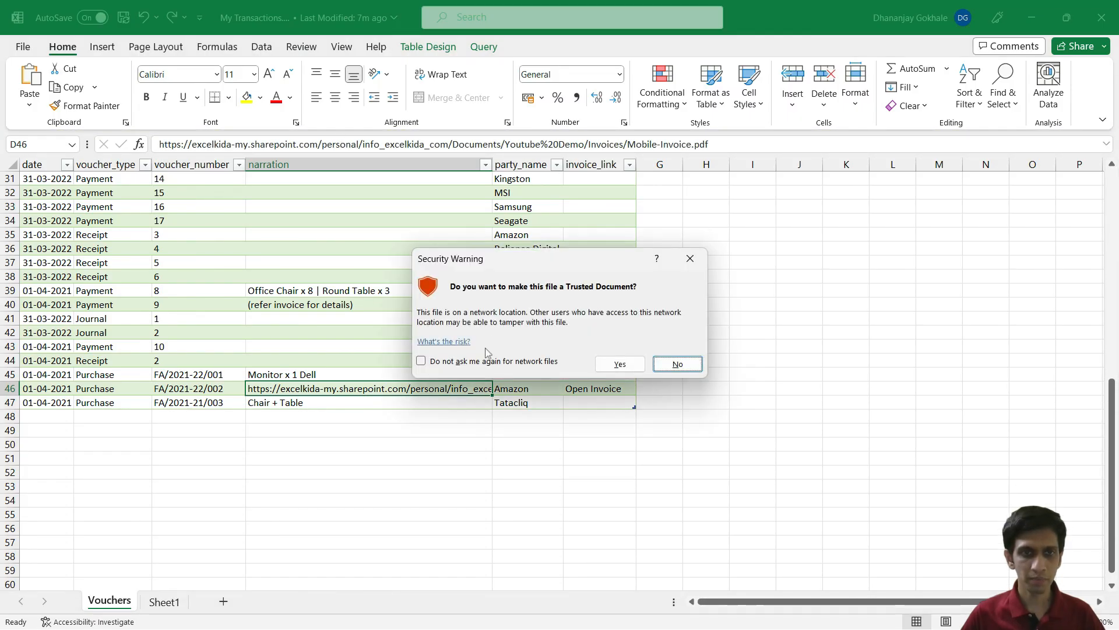
Step: Trust the workbook and Refresh All its data connections
{"action": "left_click", "coordinate": [614, 366]}
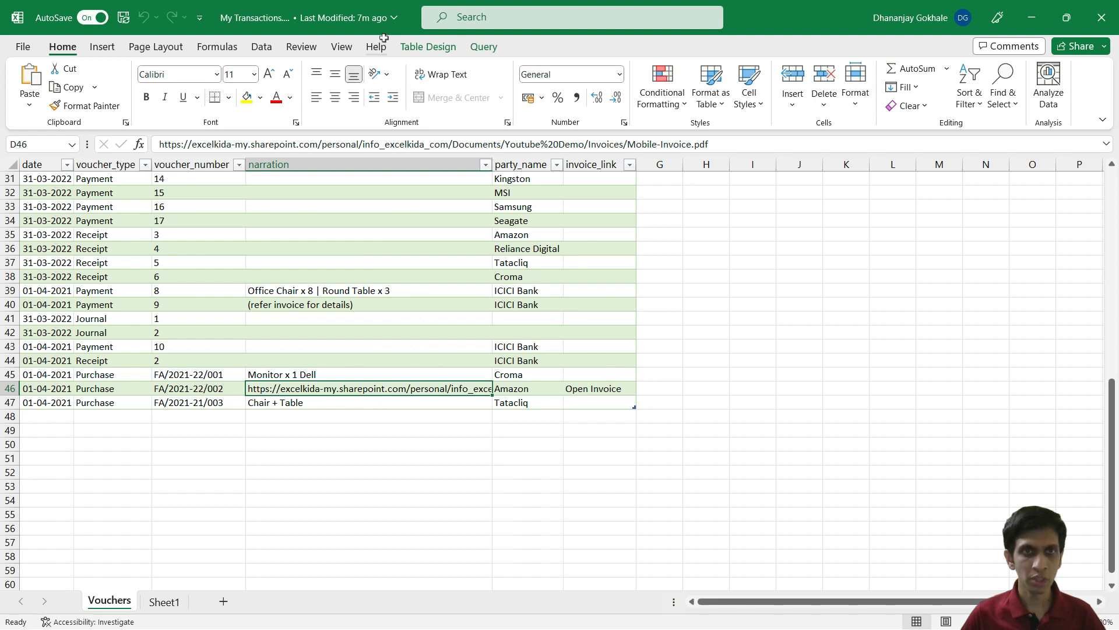
{"action": "left_click", "coordinate": [262, 48]}
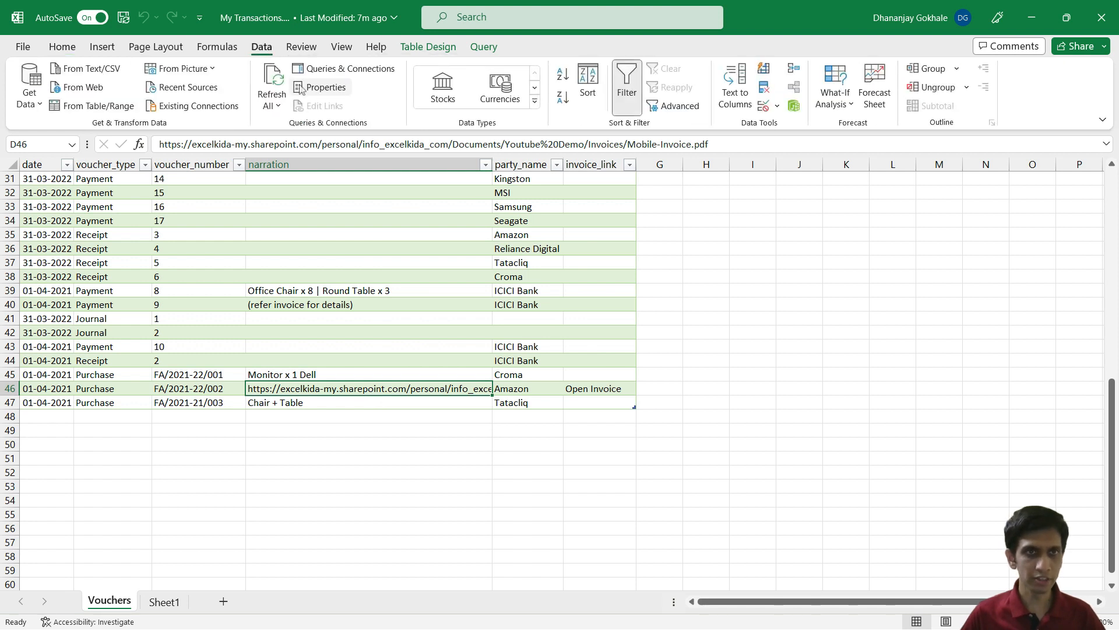
{"action": "left_click", "coordinate": [271, 104]}
{"action": "left_click", "coordinate": [298, 127]}
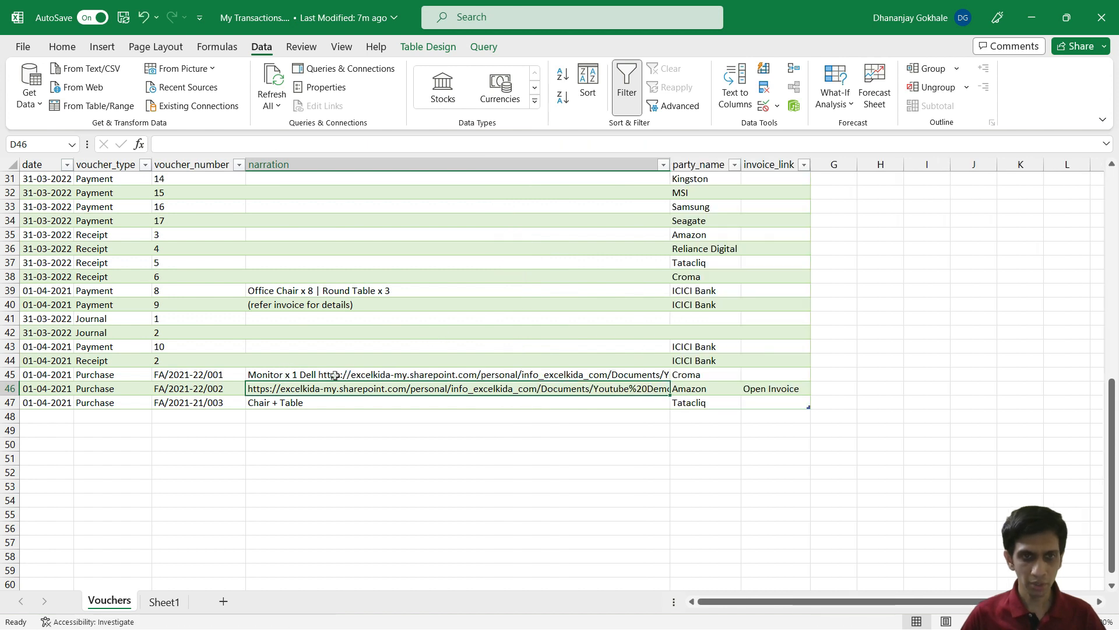
Step: Inspect the refreshed Vouchers rows, including Croma row 45, ICICI Bank row 40 and Intel
{"action": "left_click", "coordinate": [334, 350]}
{"action": "left_click", "coordinate": [703, 376]}
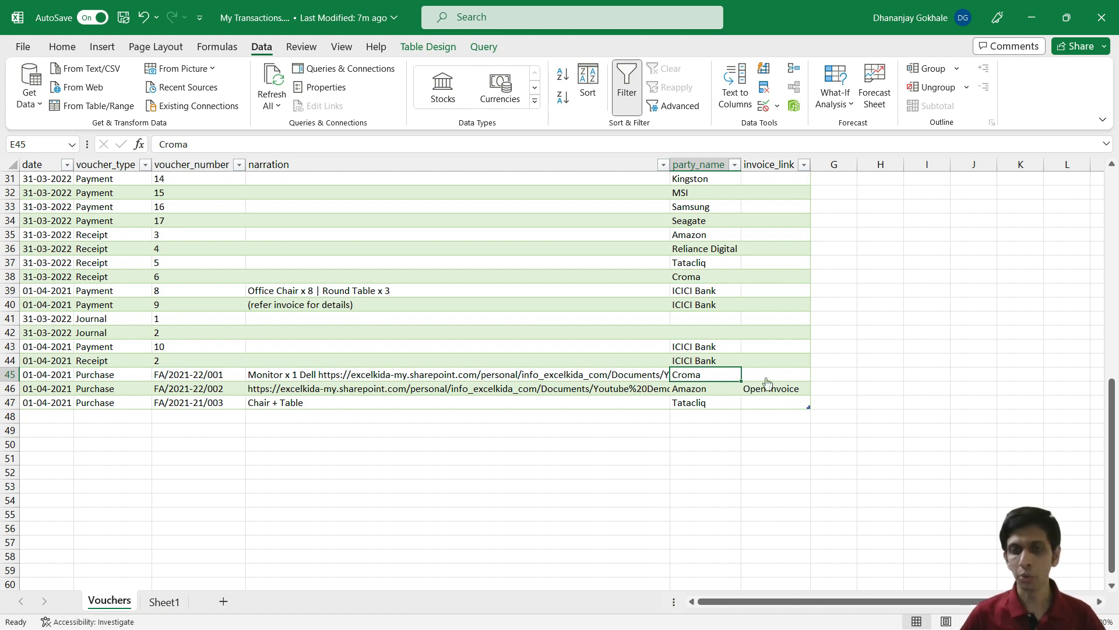
{"action": "left_click", "coordinate": [698, 305]}
{"action": "scroll", "coordinate": [723, 286], "scroll_direction": "up", "scroll_amount": 10}
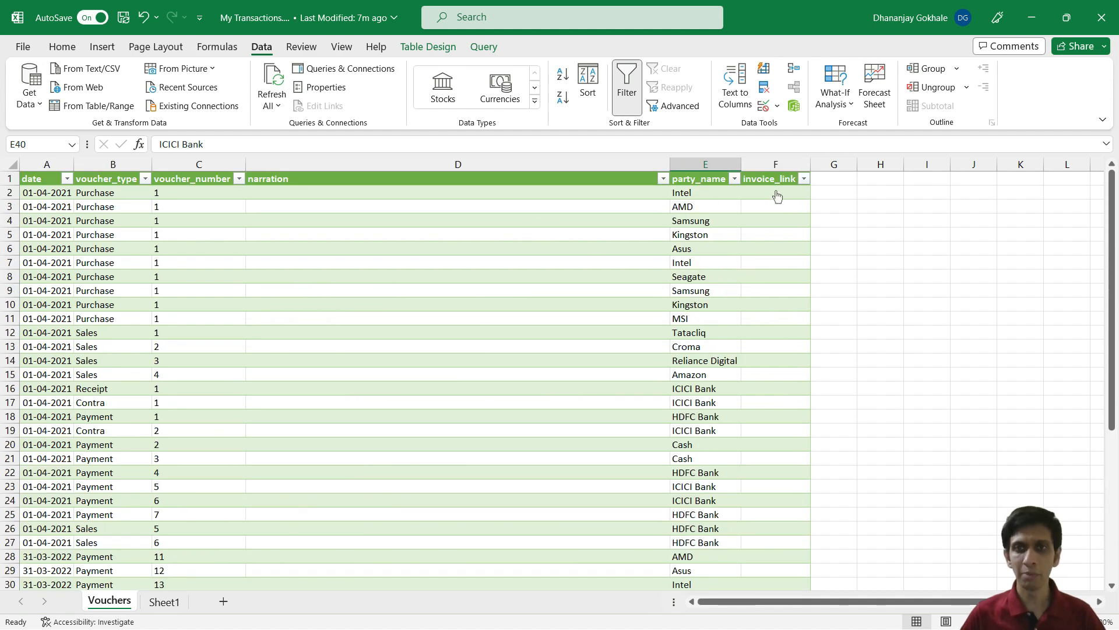
{"action": "left_click", "coordinate": [680, 204]}
{"action": "key", "text": "Up"}
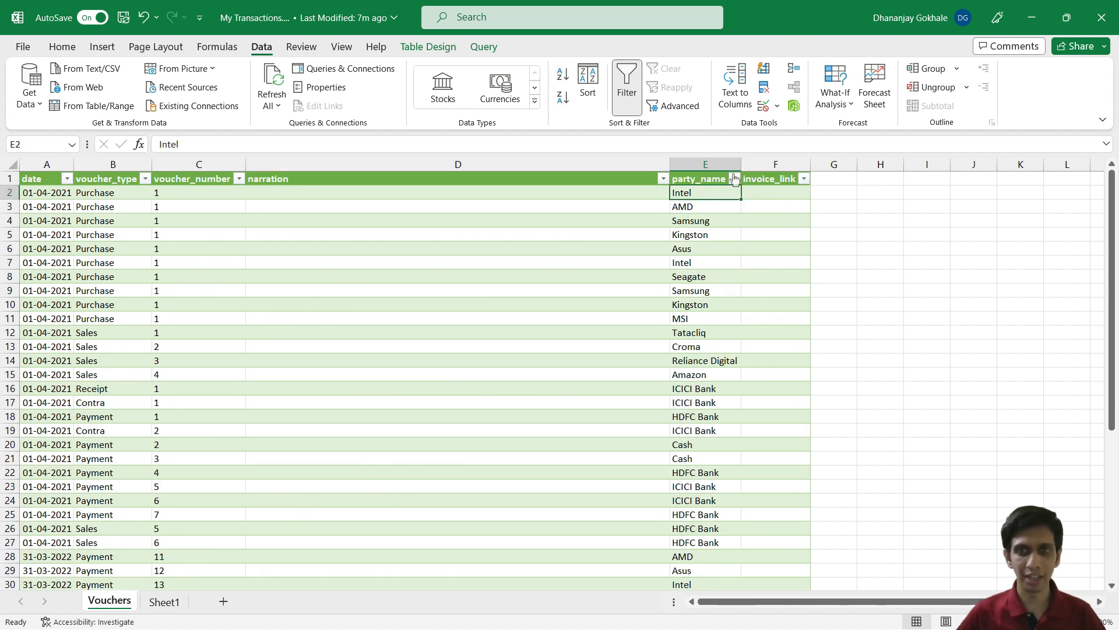
{"action": "left_click", "coordinate": [840, 191]}
{"action": "scroll", "coordinate": [413, 408], "scroll_direction": "down", "scroll_amount": 3}
{"action": "scroll", "coordinate": [404, 424], "scroll_direction": "down", "scroll_amount": 3}
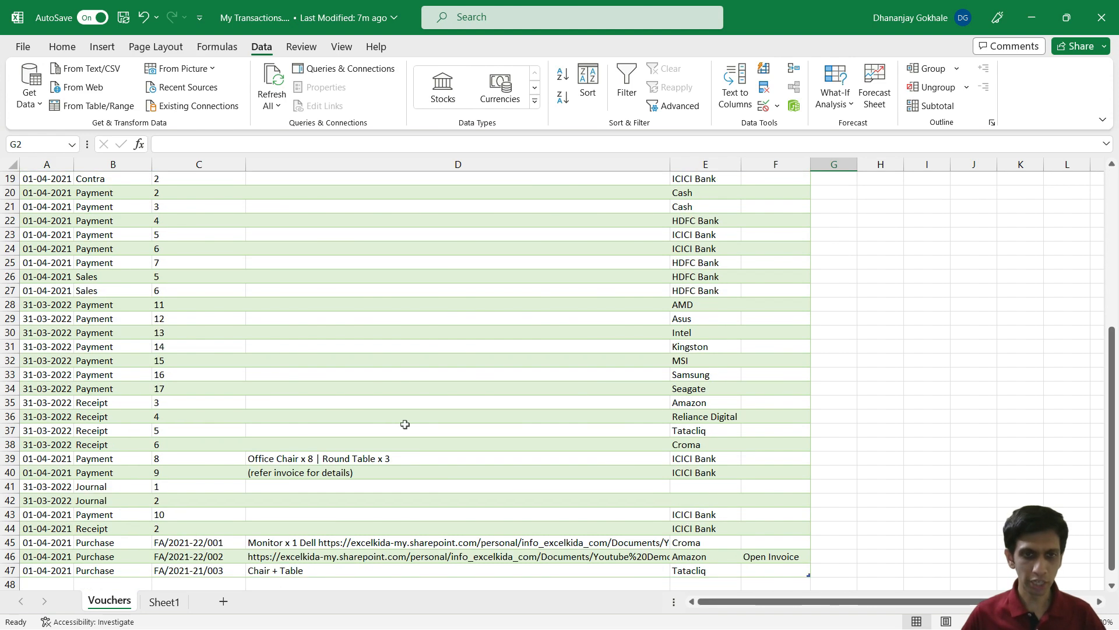
{"action": "scroll", "coordinate": [429, 487], "scroll_direction": "down", "scroll_amount": 2}
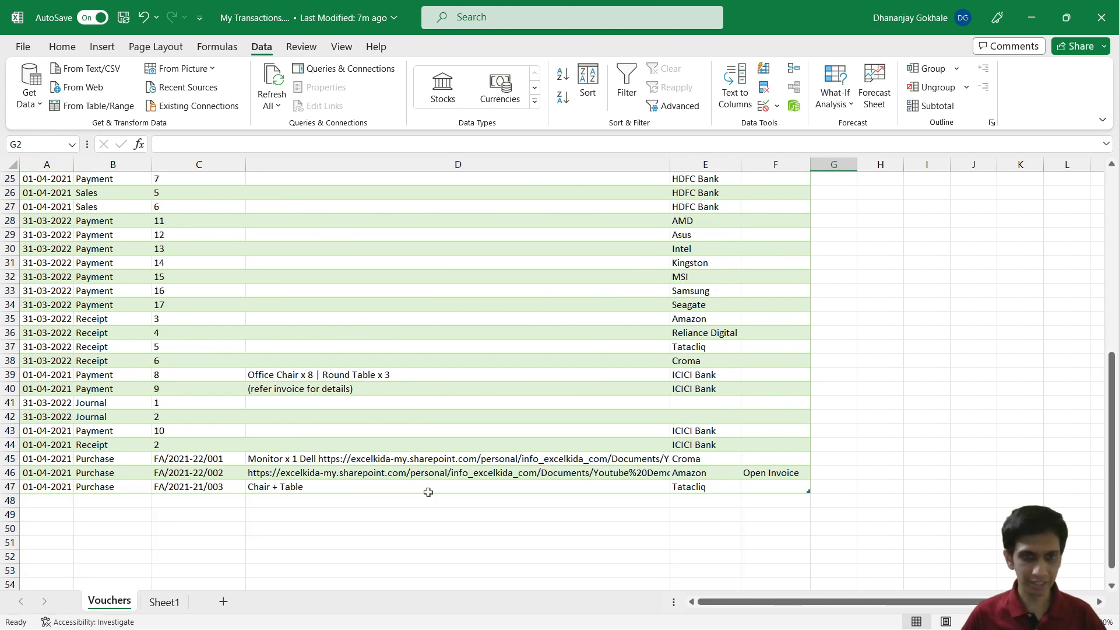
Step: Copy the Dell monitor narration in D45 and switch to the empty Sheet1
{"action": "left_click", "coordinate": [330, 461]}
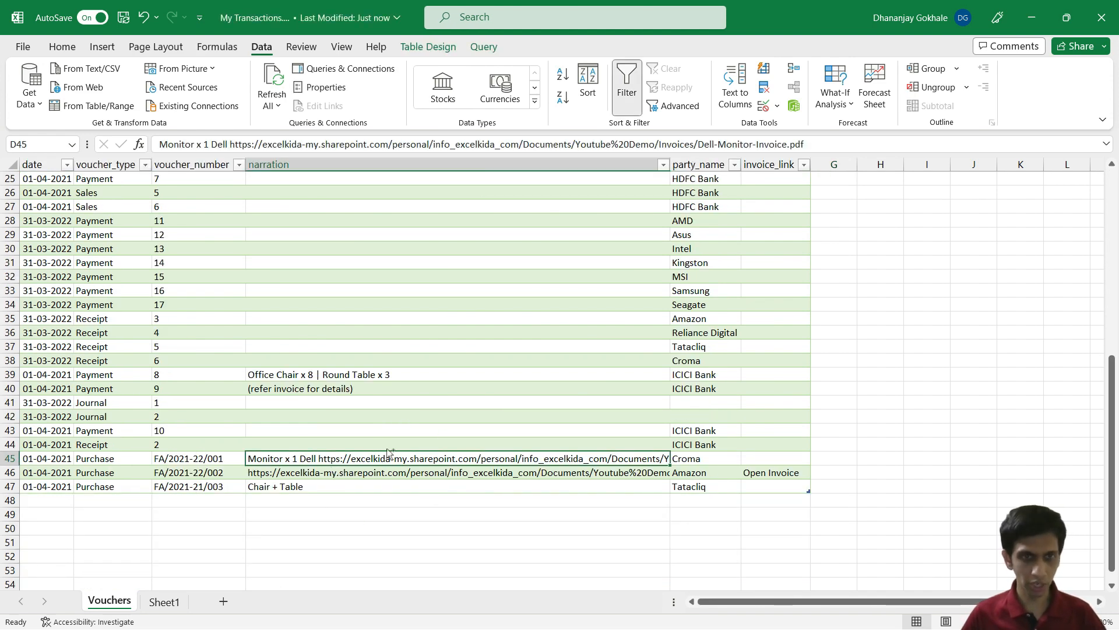
{"action": "key", "text": "ctrl+c"}
{"action": "left_click", "coordinate": [163, 601]}
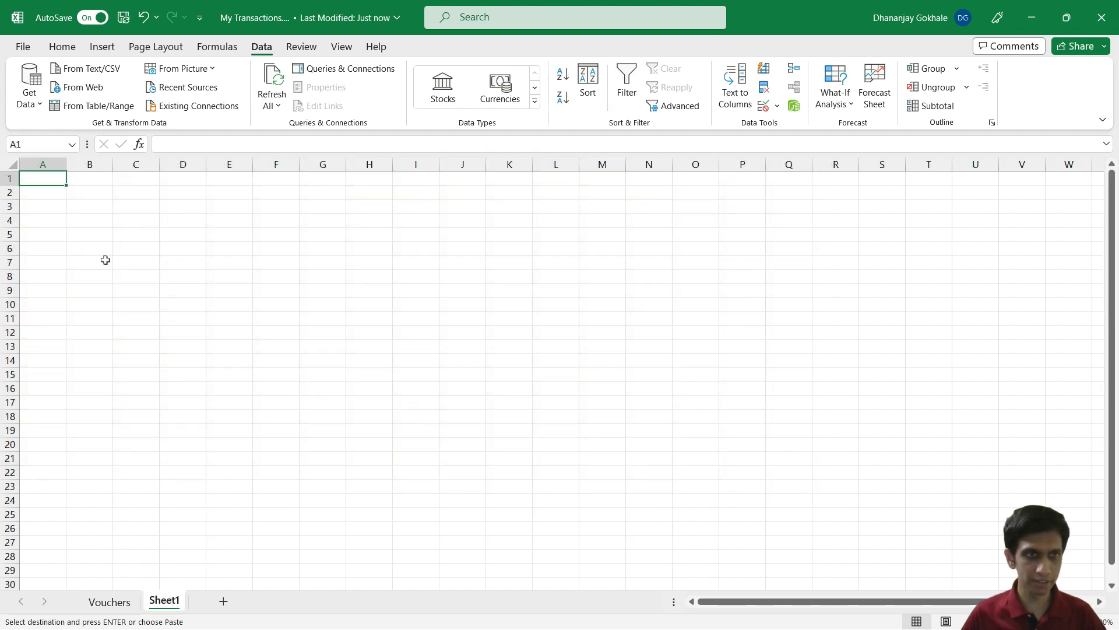
{"action": "scroll", "coordinate": [104, 260], "scroll_direction": "up", "scroll_amount": 3}
Step: Paste the copied Vouchers D45 narration as values only into Sheet1 cell A3
{"action": "double_click", "coordinate": [75, 227]}
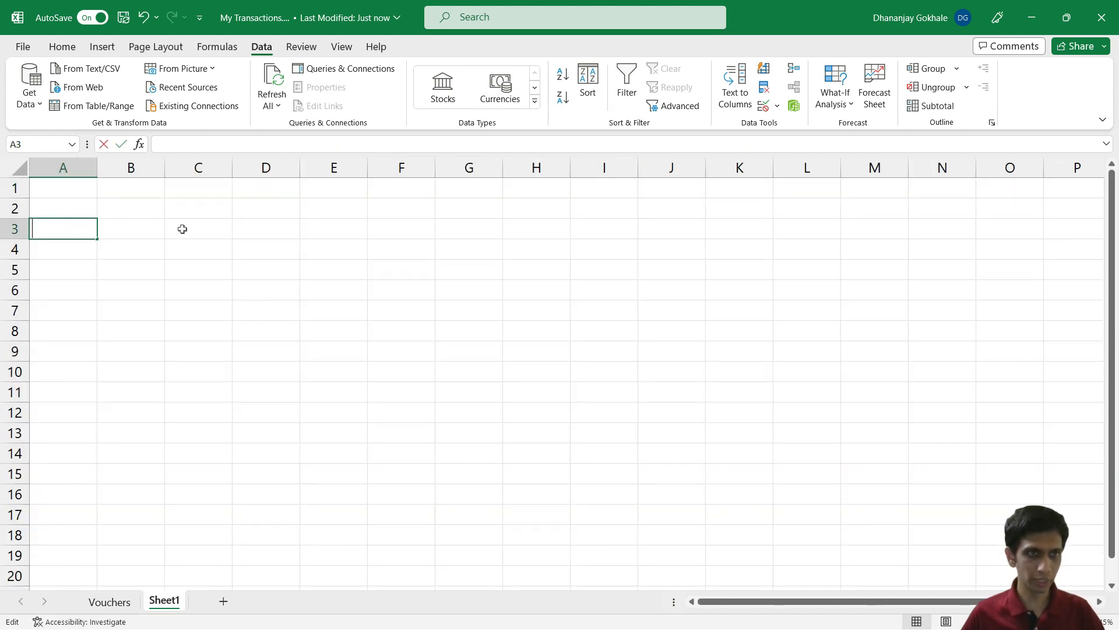
{"action": "key", "text": "Escape"}
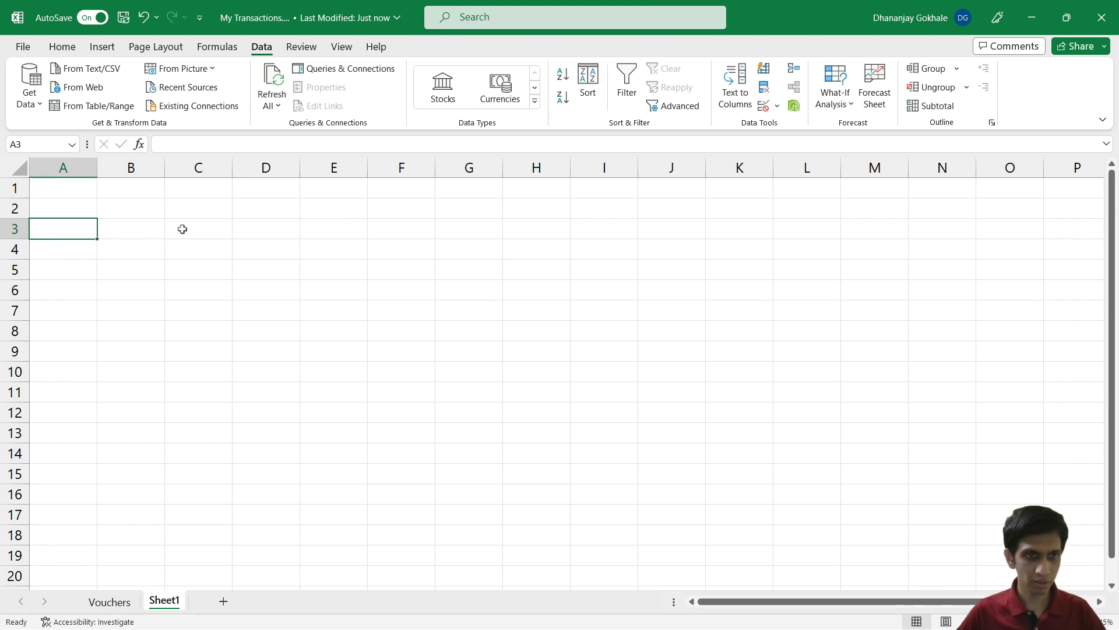
{"action": "key", "text": "ctrl+Page_Up"}
{"action": "key", "text": "ctrl+c"}
{"action": "key", "text": "ctrl+Page_Down"}
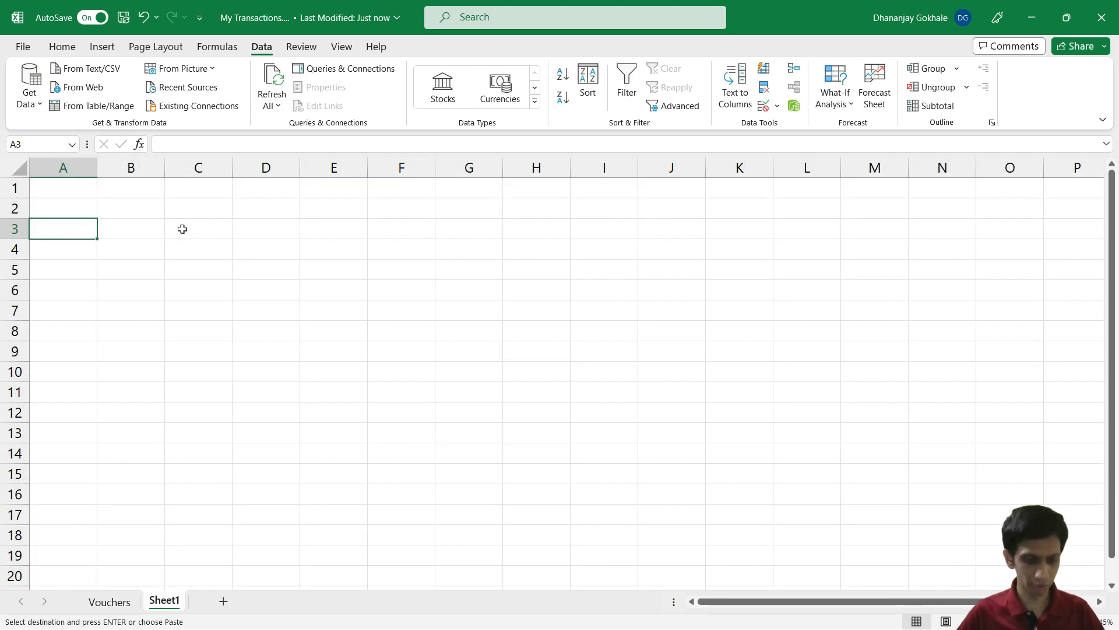
{"action": "key", "text": "alt+e"}
{"action": "key", "text": "s"}
{"action": "key", "text": "v"}
{"action": "key", "text": "Return"}
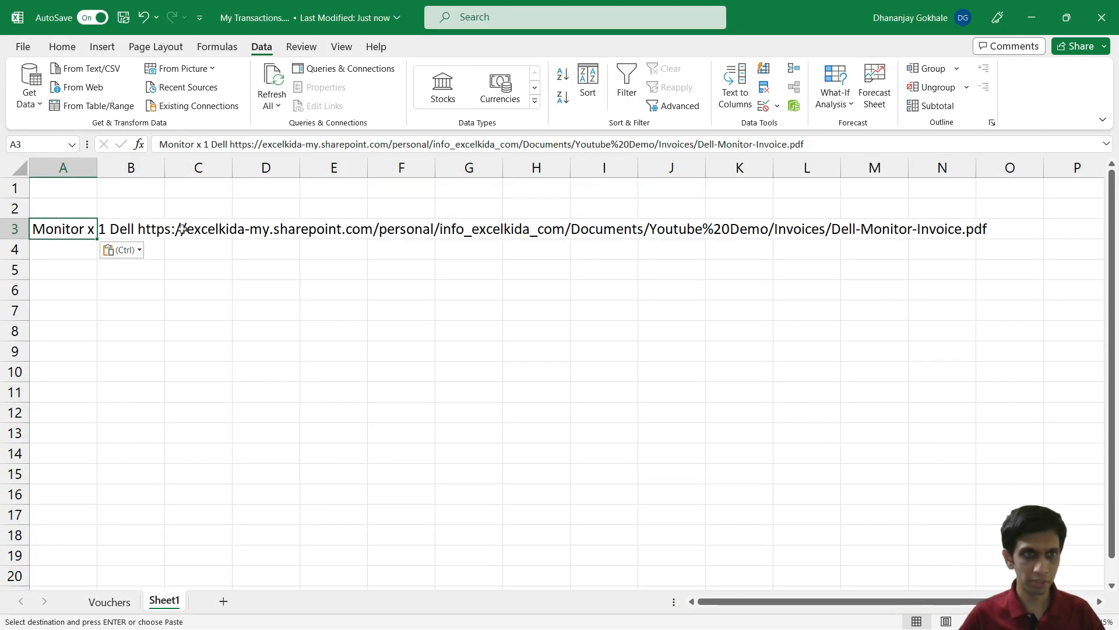
Step: Start a new formula with = in cell A5
{"action": "key", "text": "Down"}
{"action": "key", "text": "Down"}
{"action": "key", "text": "Down"}
{"action": "left_click", "coordinate": [133, 303]}
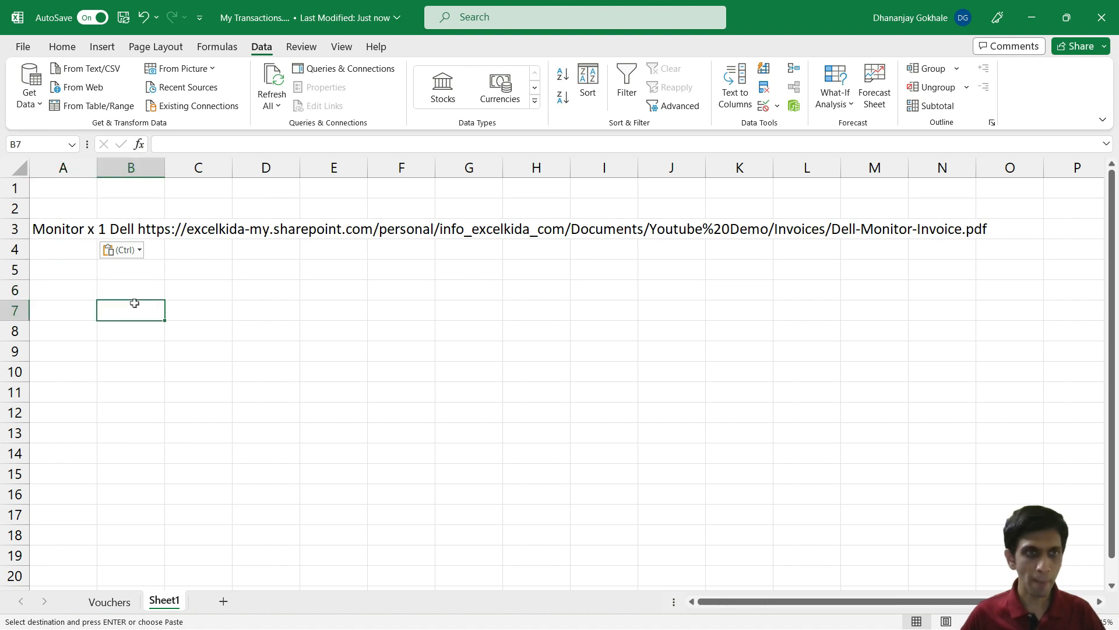
{"action": "key", "text": "Up"}
{"action": "key", "text": "Left"}
{"action": "key", "text": "Up"}
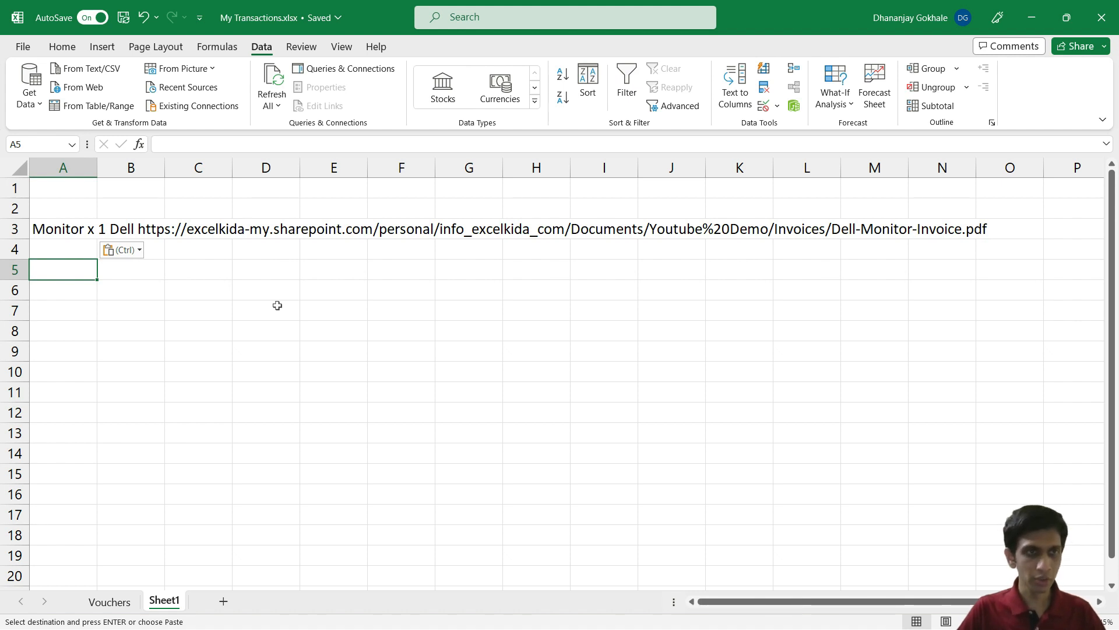
{"action": "type", "text": "="}
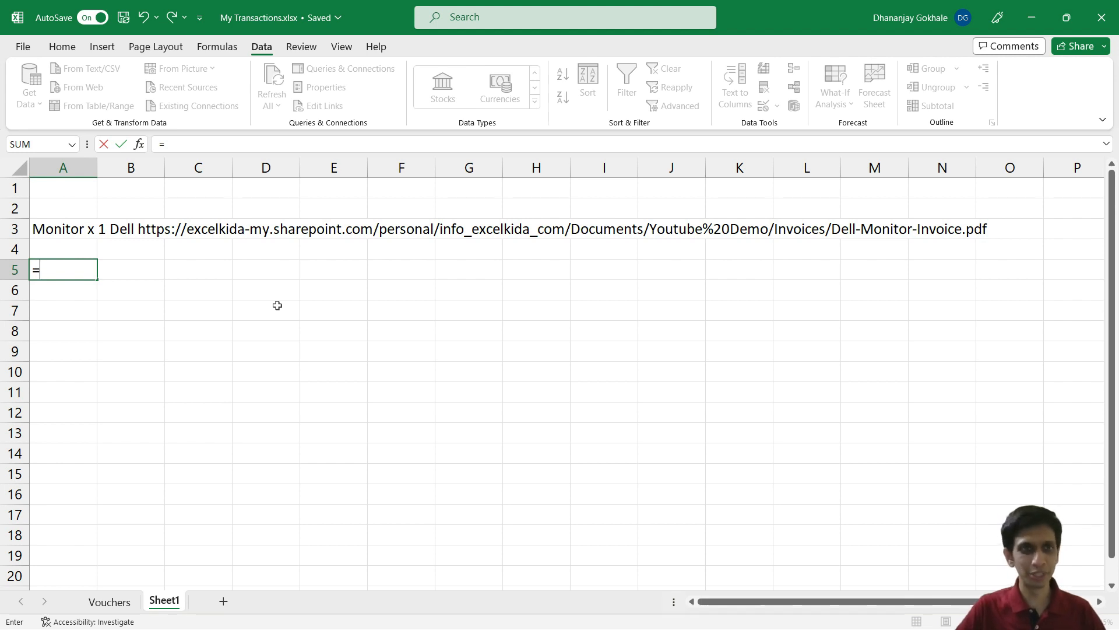
Step: Enter =TEXTSPLIT(A3," ") in A5 to split the product text at each space
{"action": "type", "text": "TEXT"}
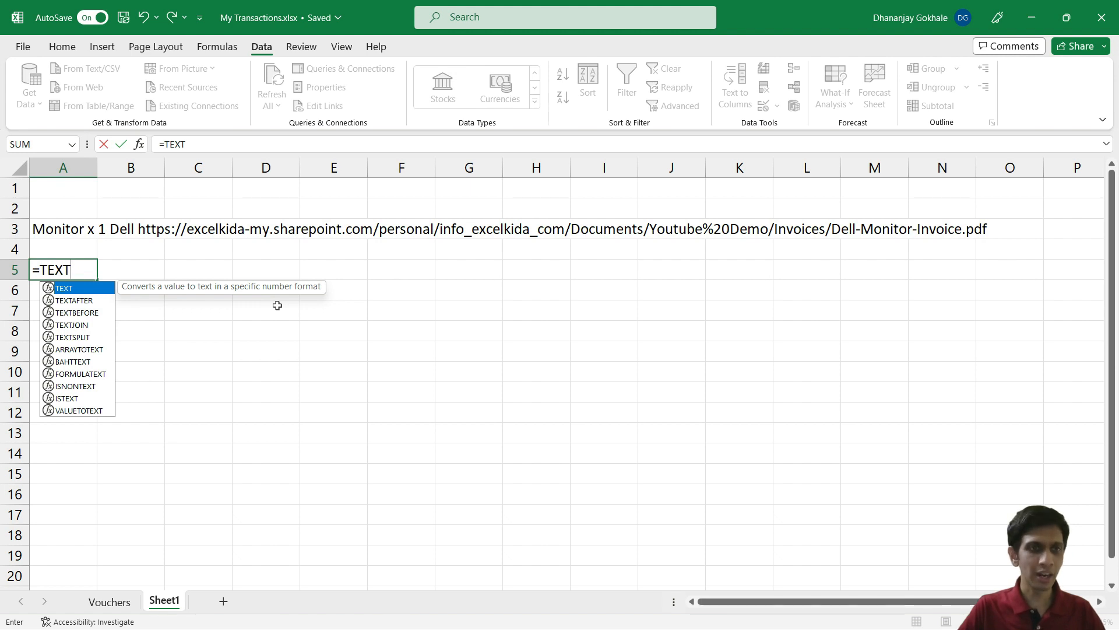
{"action": "type", "text": "SP"}
{"action": "key", "text": "Tab"}
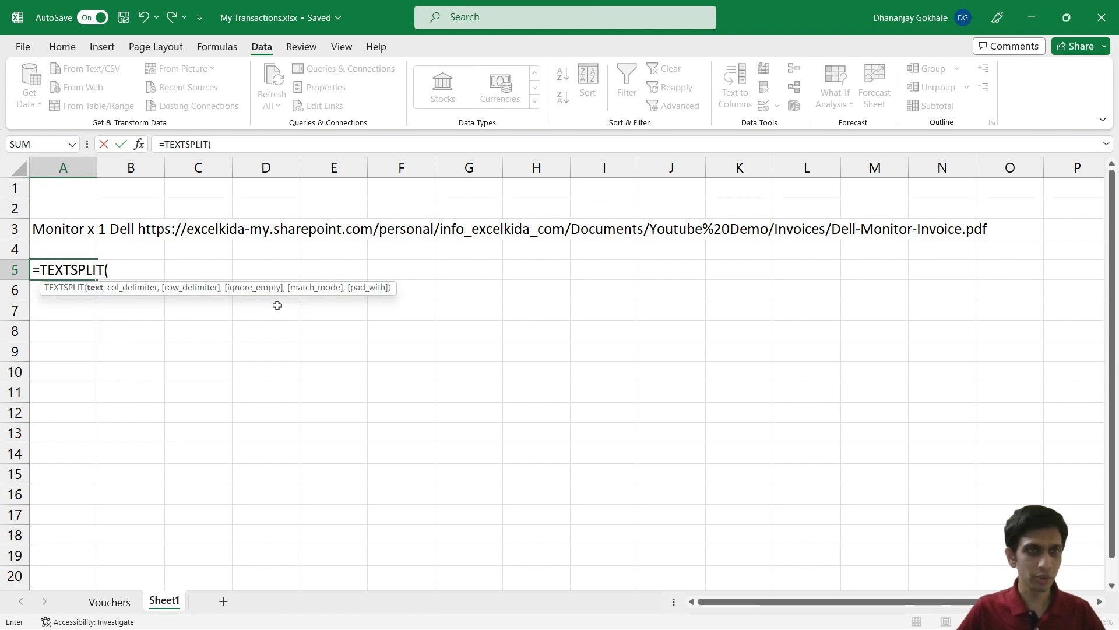
{"action": "key", "text": "Up"}
{"action": "key", "text": "Up"}
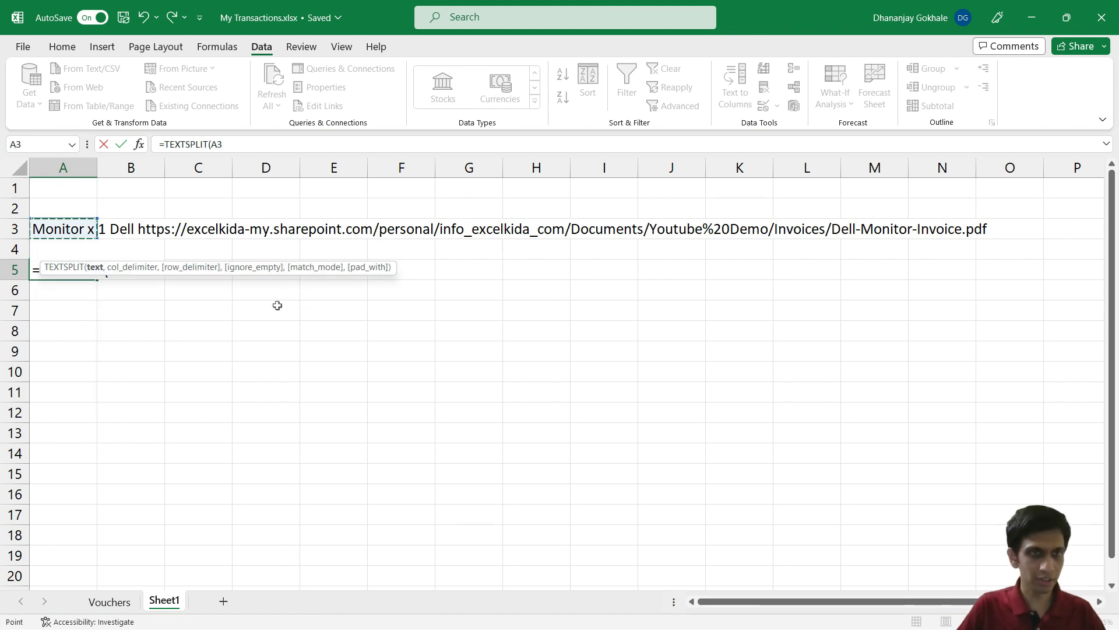
{"action": "type", "text": ","}
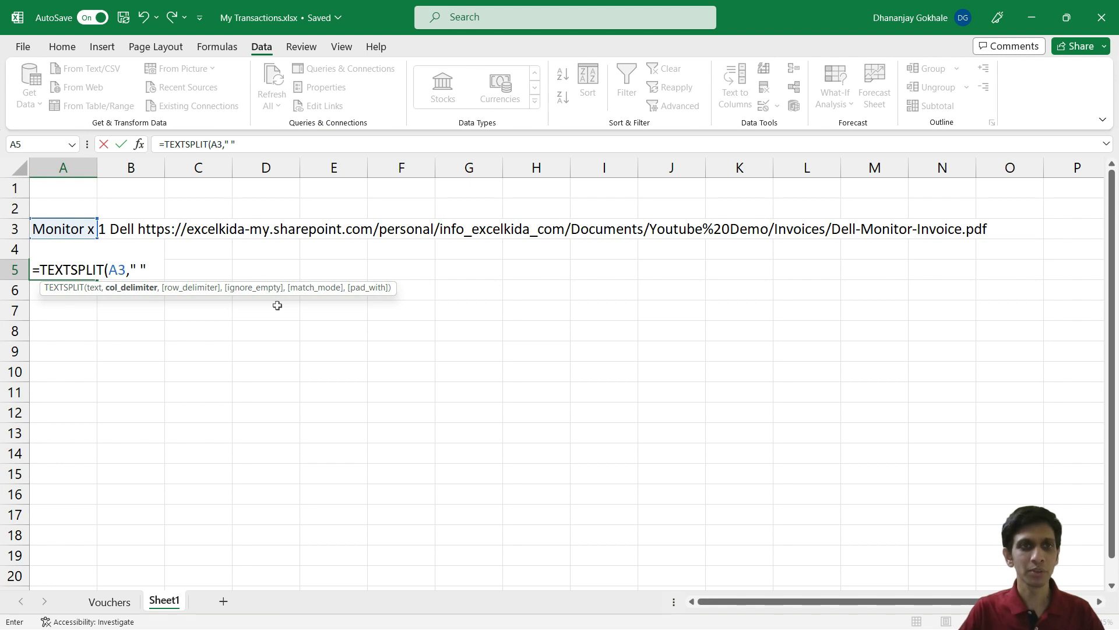
{"action": "type", "text": ")"}
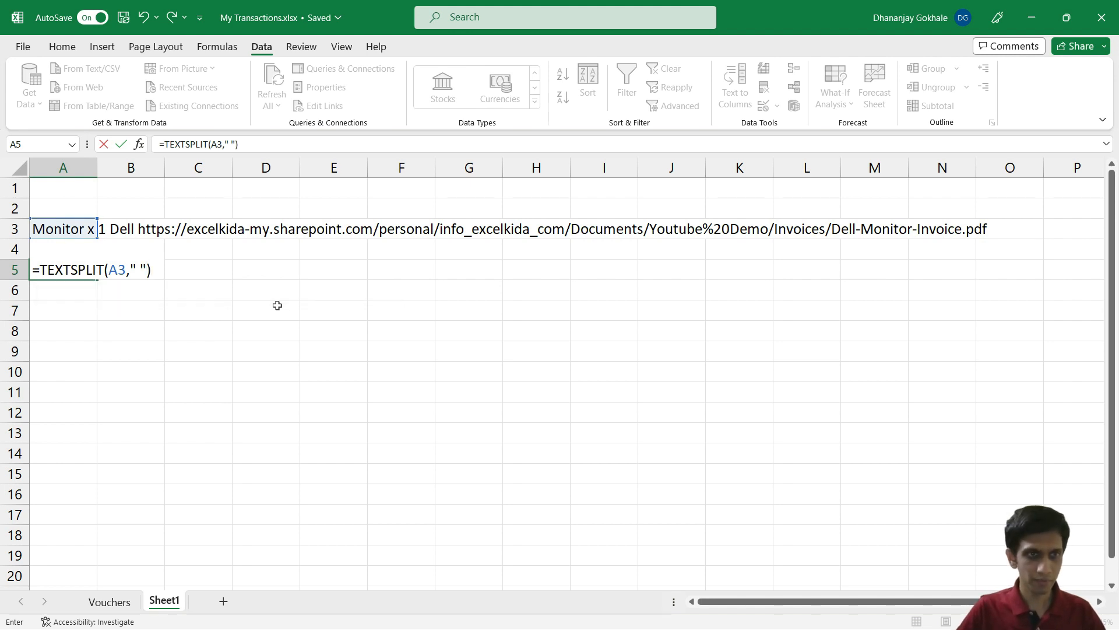
{"action": "key", "text": "Return"}
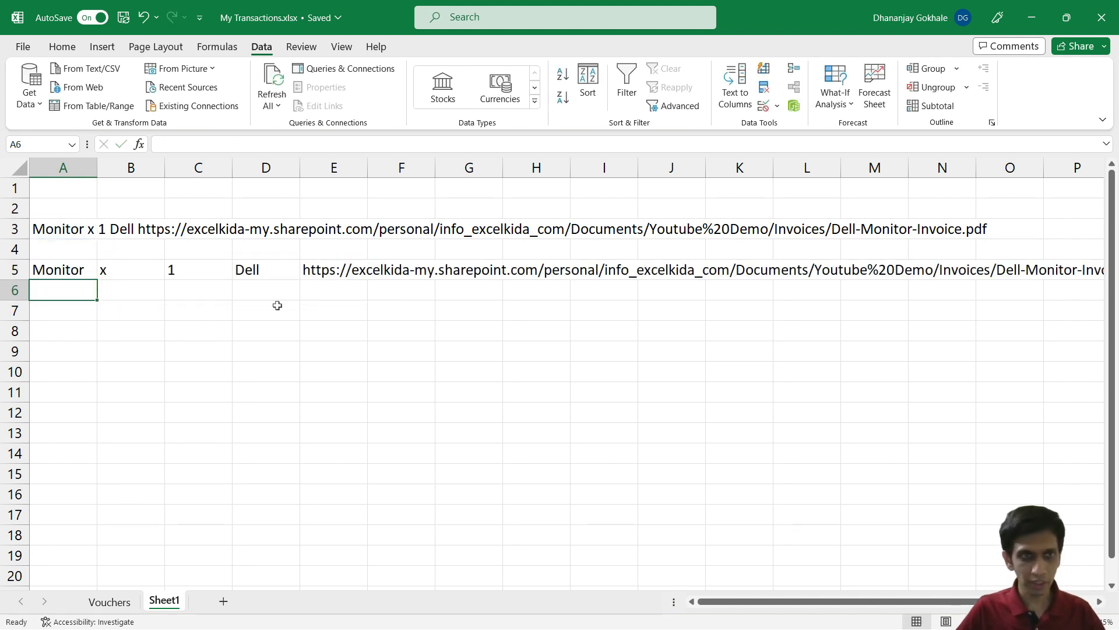
Step: Check the spilled values Monitor, x, 1, Dell and the invoice URL across row 5
{"action": "key", "text": "Up"}
{"action": "key", "text": "Right"}
{"action": "key", "text": "Right"}
{"action": "key", "text": "Right"}
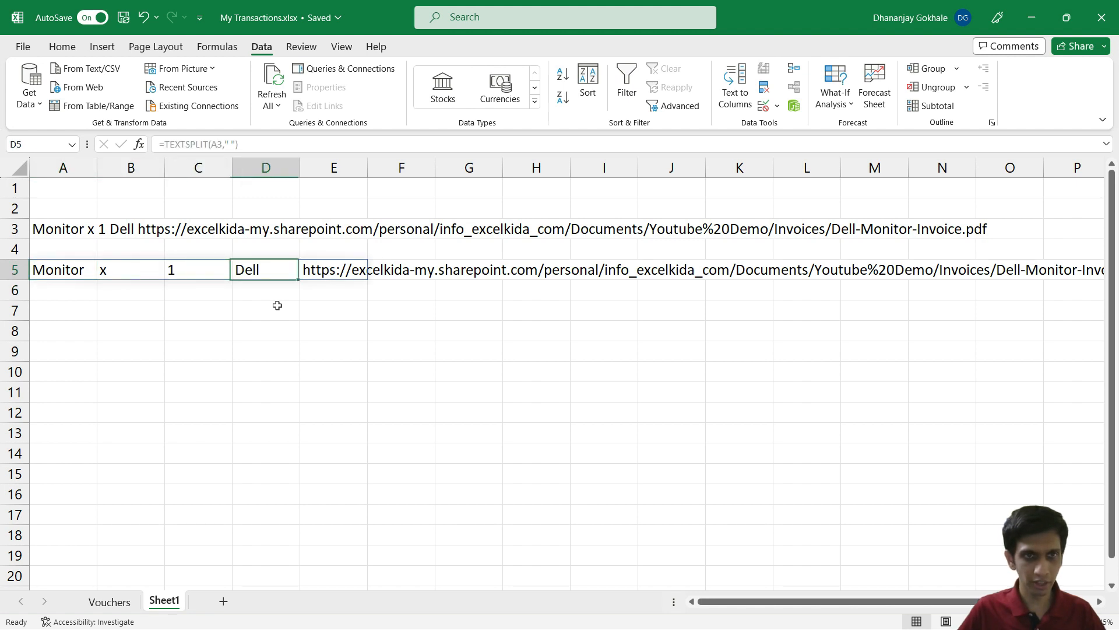
{"action": "key", "text": "Left"}
{"action": "key", "text": "Left"}
{"action": "key", "text": "Left"}
{"action": "key", "text": "Right"}
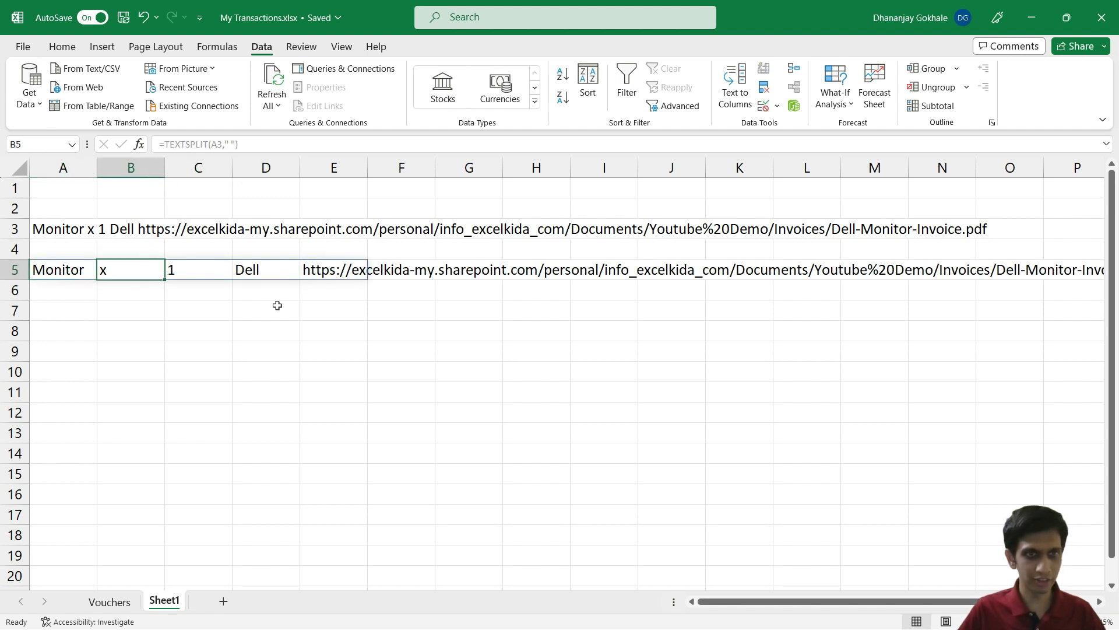
{"action": "key", "text": "Right"}
{"action": "key", "text": "Right"}
{"action": "key", "text": "Right"}
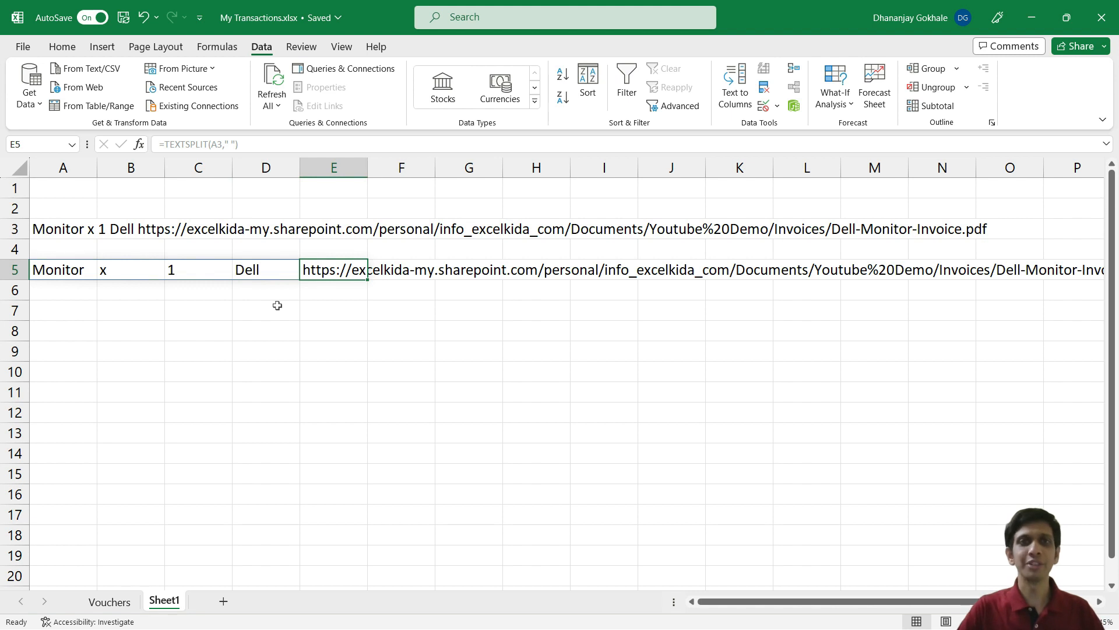
{"action": "key", "text": "Left"}
{"action": "key", "text": "Left"}
{"action": "key", "text": "Left"}
{"action": "key", "text": "Left"}
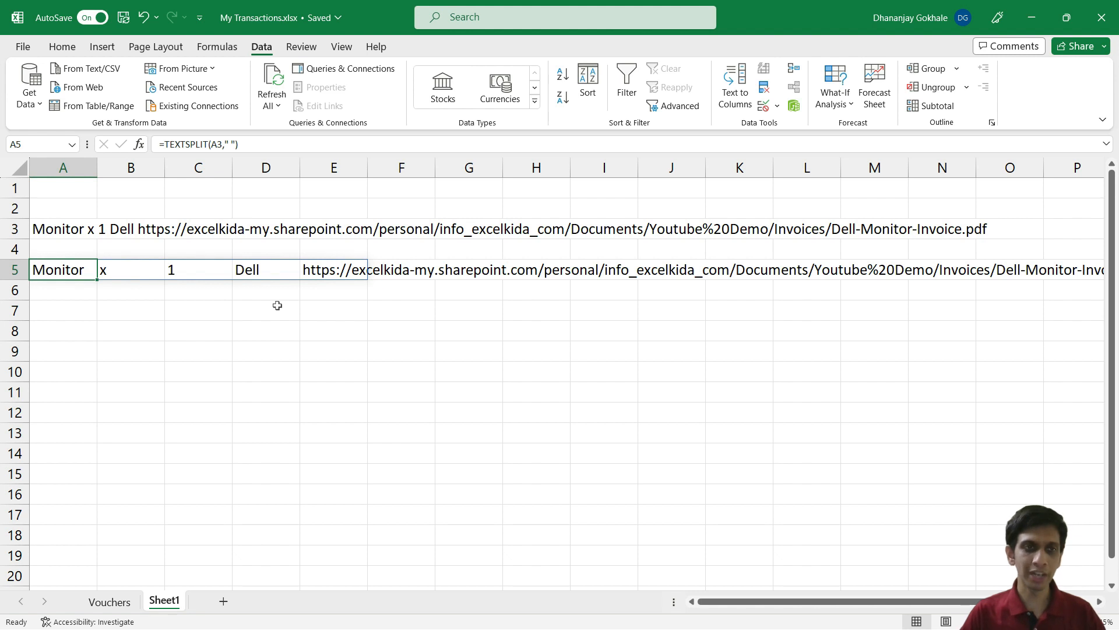
{"action": "key", "text": "Down"}
{"action": "key", "text": "Down"}
{"action": "key", "text": "Up"}
{"action": "key", "text": "Up"}
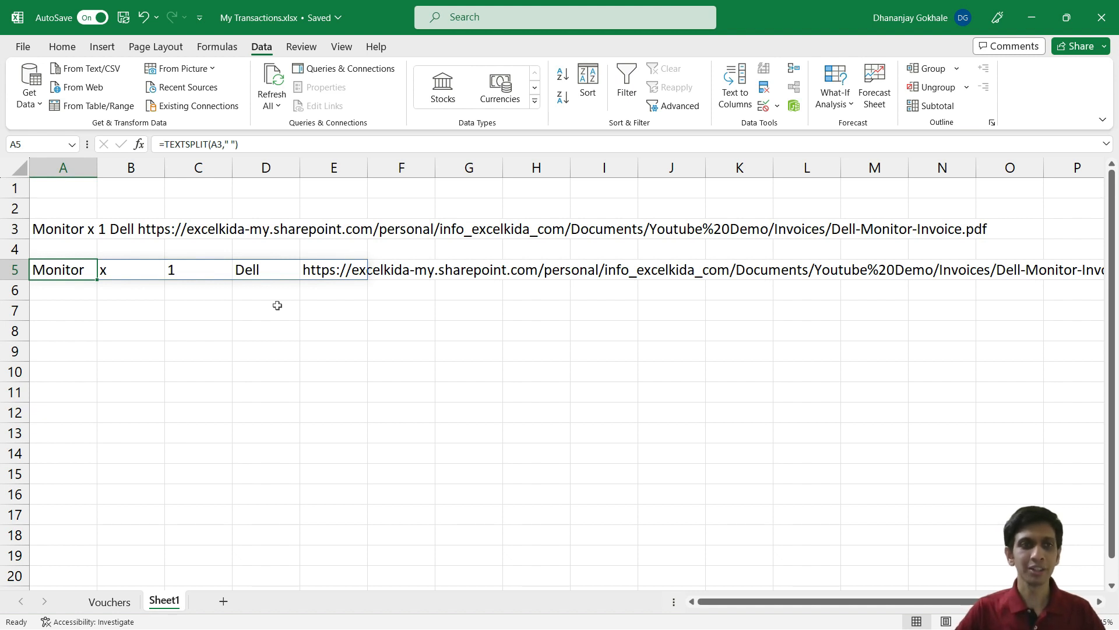
{"action": "key", "text": "Up"}
{"action": "key", "text": "Down"}
{"action": "key", "text": "Up"}
{"action": "key", "text": "Down"}
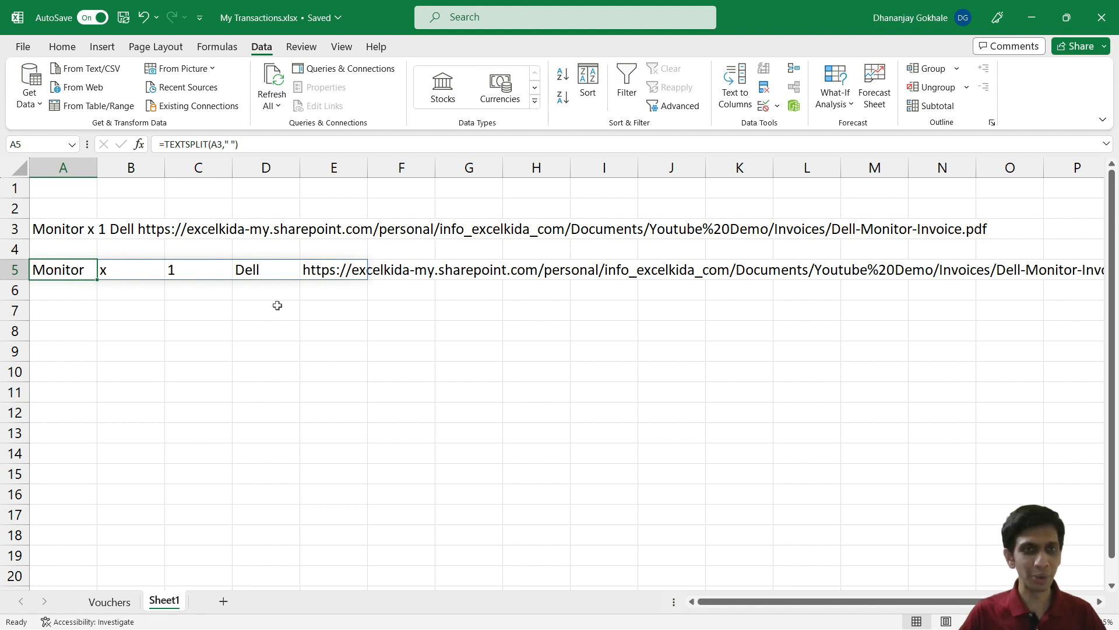
{"action": "key", "text": "Down"}
{"action": "key", "text": "Down"}
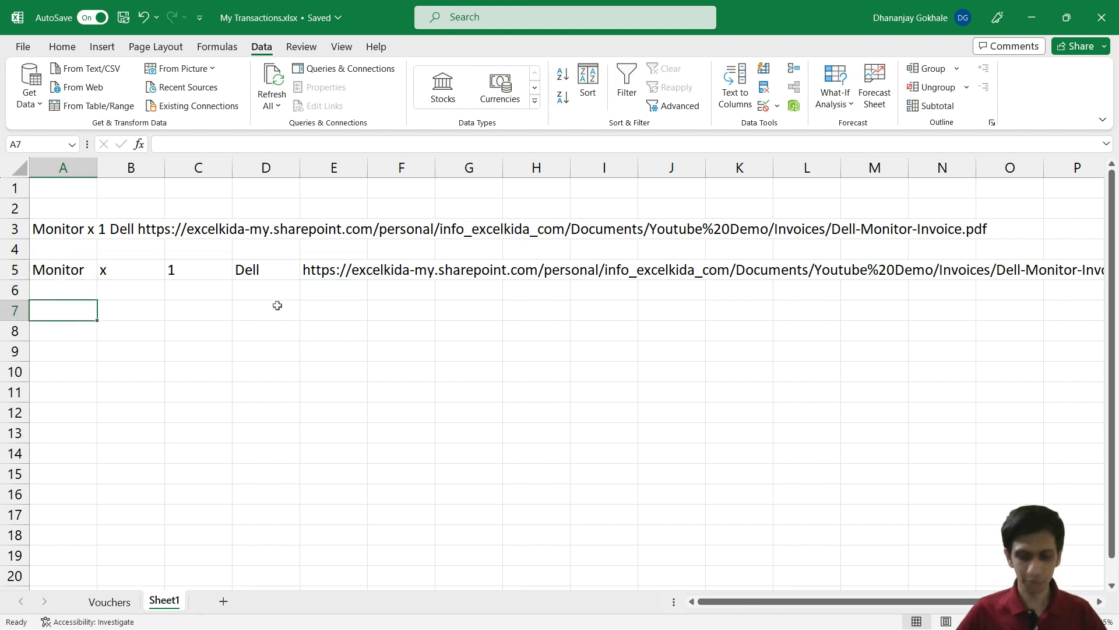
Step: Begin a FILTER formula on the row 5 split values in A7, then cancel it
{"action": "type", "text": "=fil"}
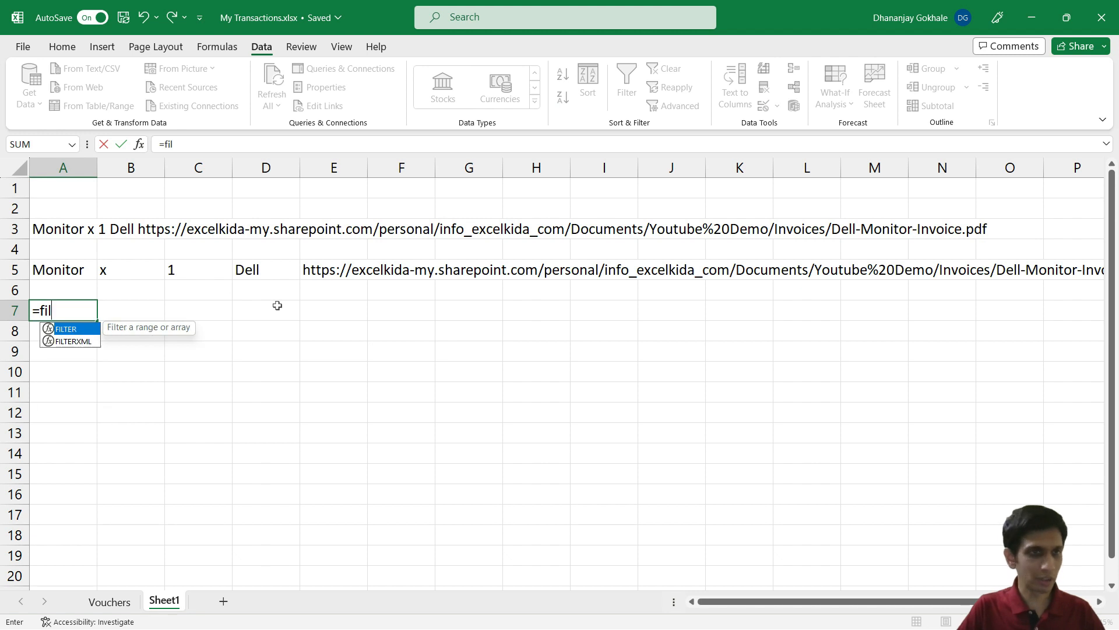
{"action": "key", "text": "Tab"}
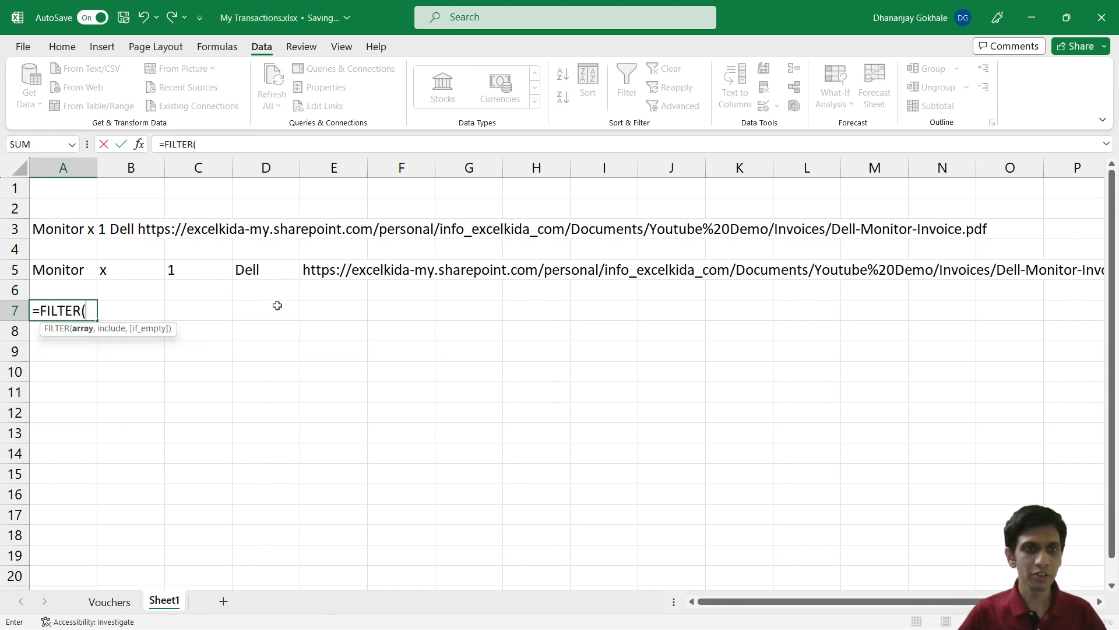
{"action": "key", "text": "Up"}
{"action": "key", "text": "Up"}
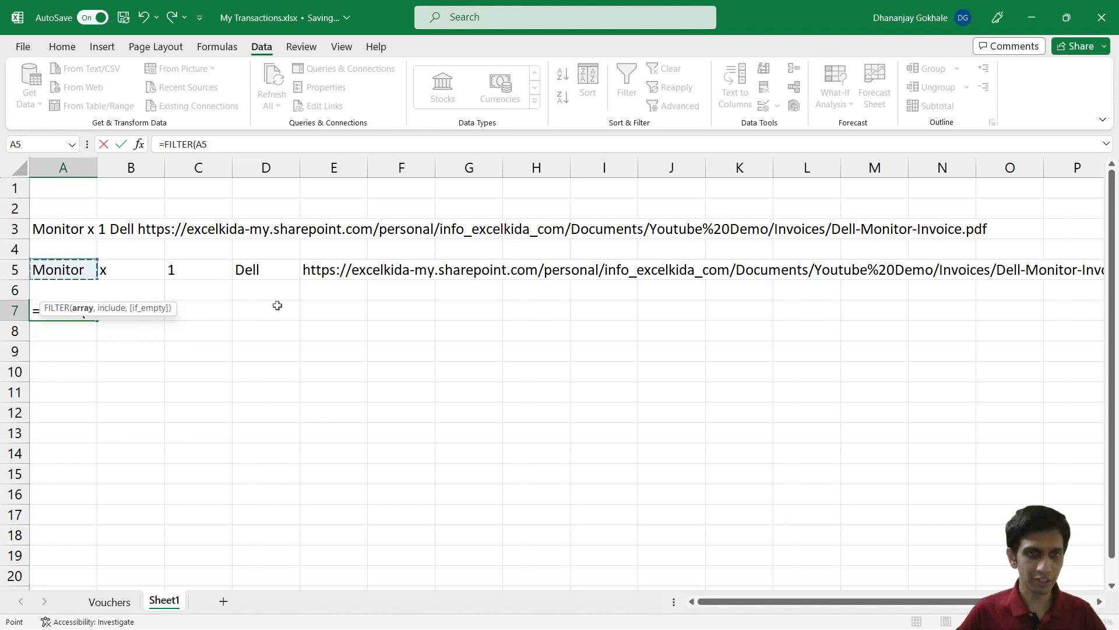
{"action": "key", "text": "shift+Right"}
{"action": "key", "text": "shift+Right"}
{"action": "key", "text": "shift+Right"}
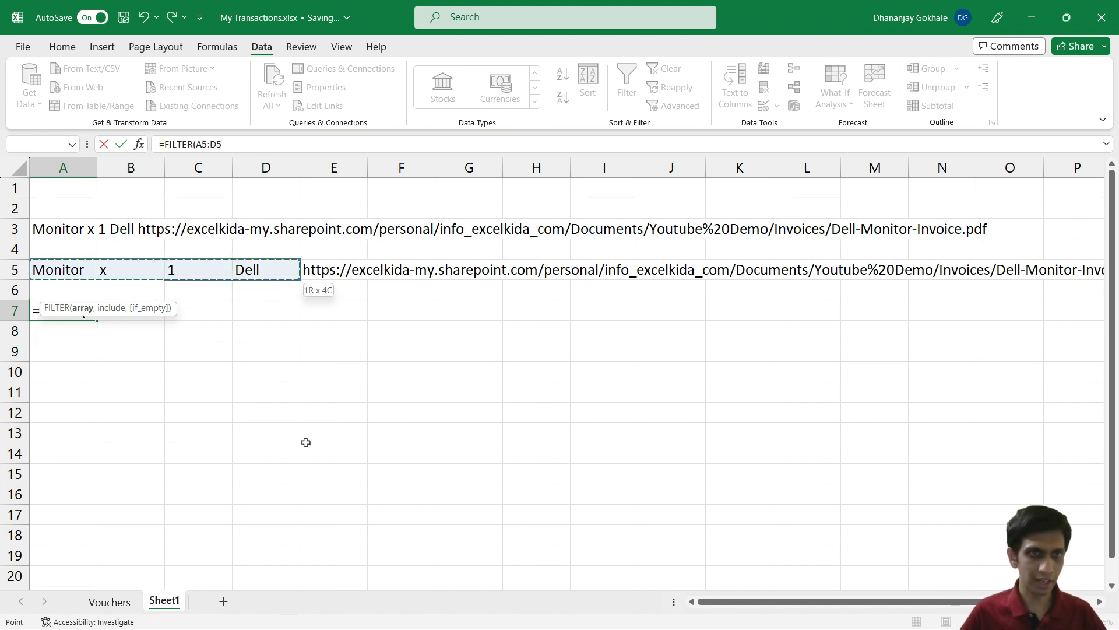
{"action": "key", "text": "Escape"}
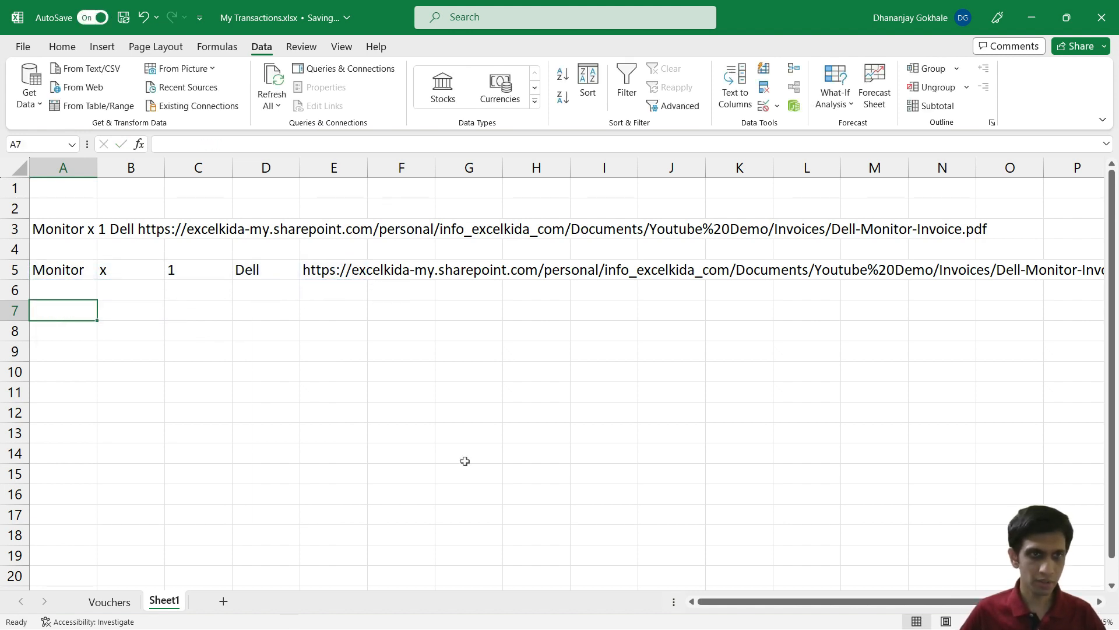
Step: Type =FILTER(A5#,LEFT(A5#,4)="http" in A10 to keep only the invoice link
{"action": "scroll", "coordinate": [146, 367], "scroll_direction": "down", "scroll_amount": 1}
{"action": "left_click", "coordinate": [77, 309]}
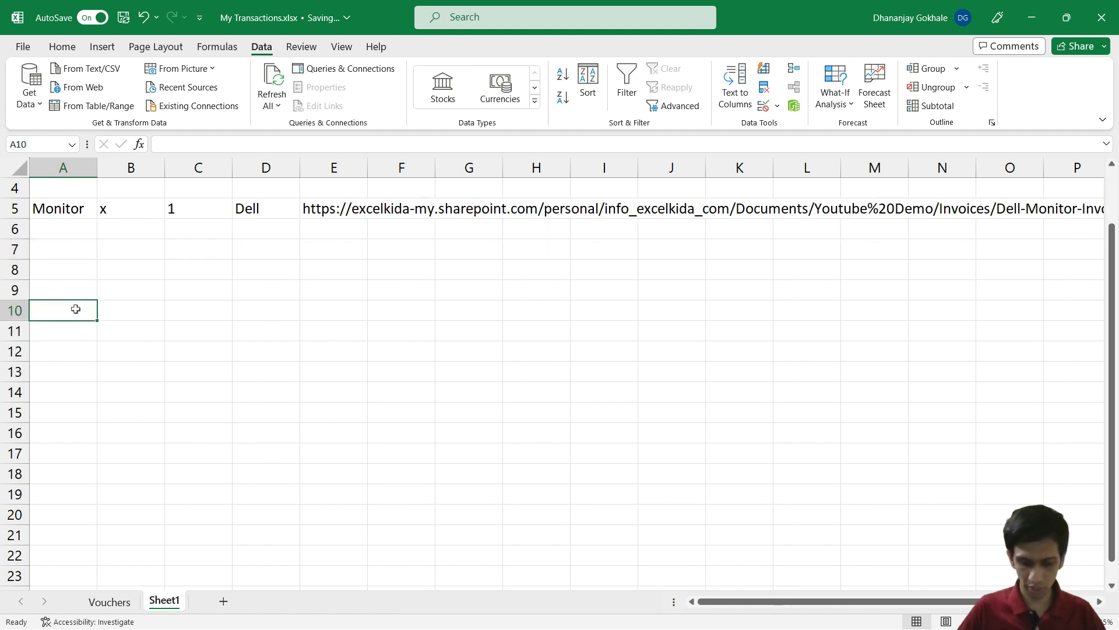
{"action": "type", "text": "=fu"}
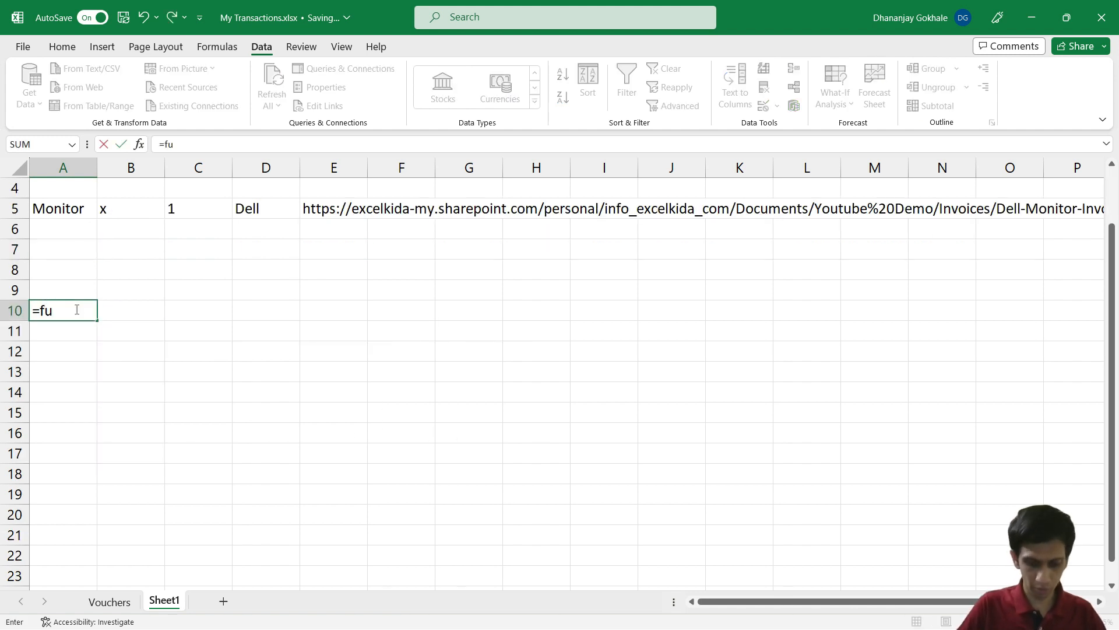
{"action": "key", "text": "BackSpace"}
{"action": "type", "text": "il"}
{"action": "key", "text": "Tab"}
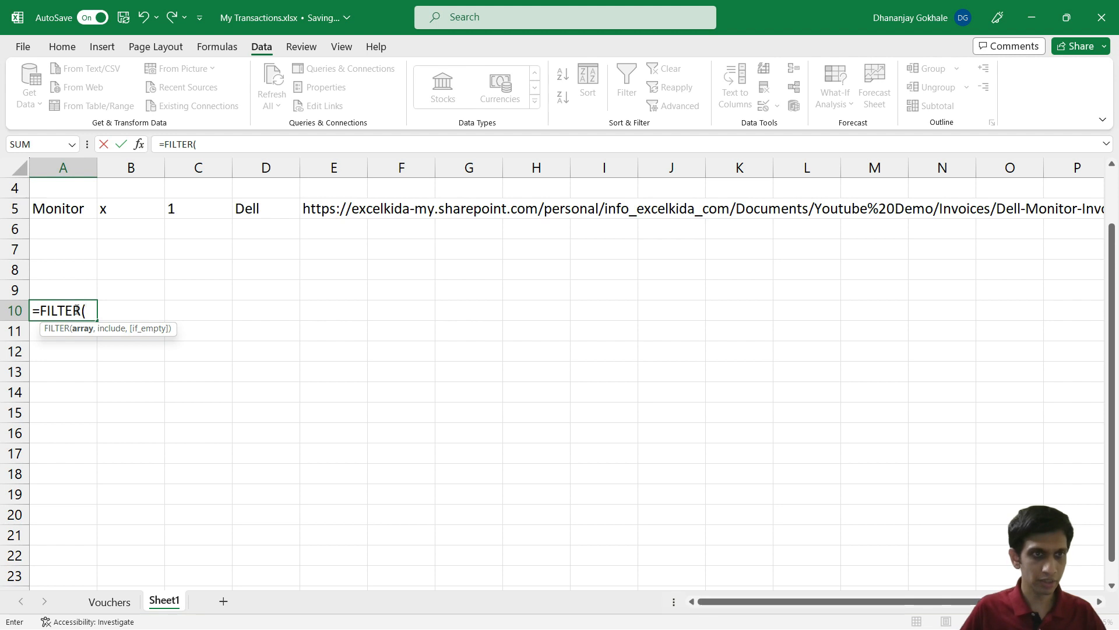
{"action": "left_click_drag", "start_coordinate": [57, 205], "coordinate": [363, 210]}
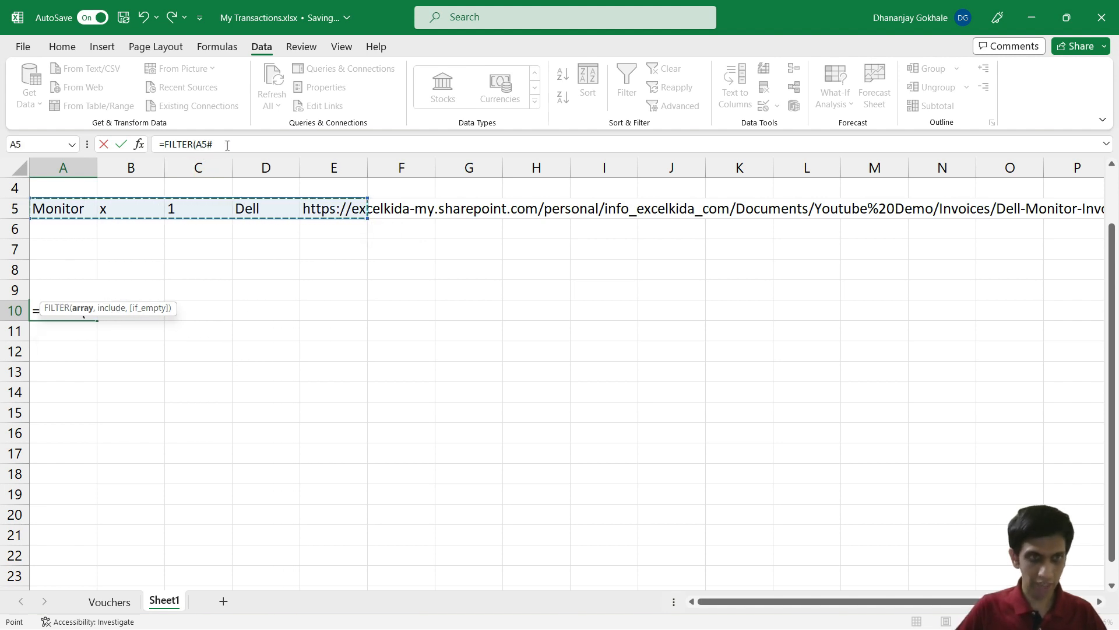
{"action": "type", "text": ","}
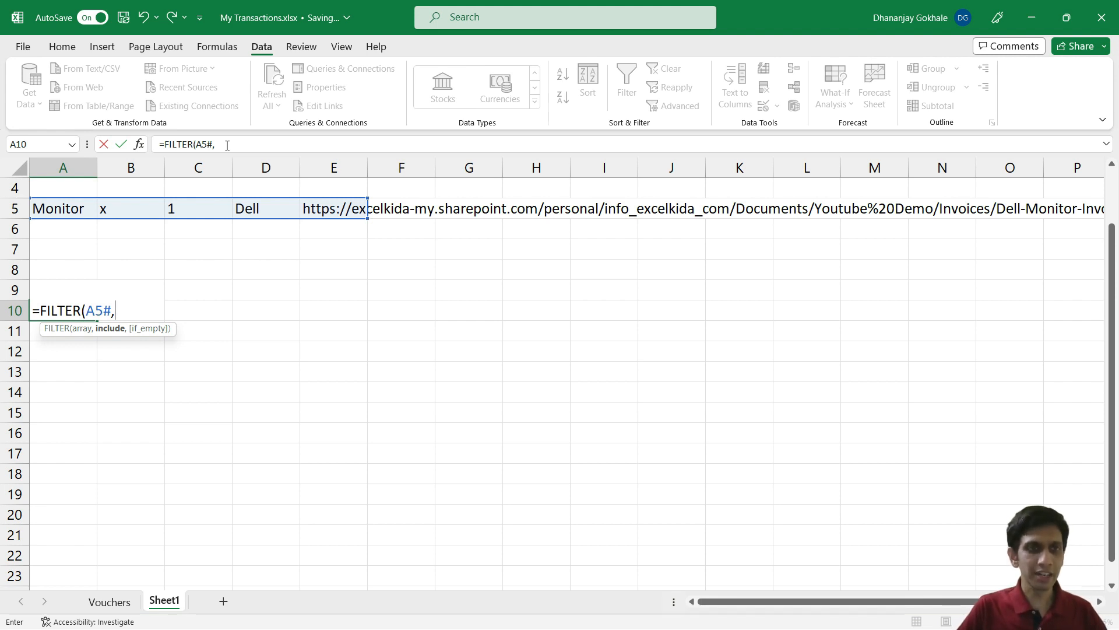
{"action": "type", "text": "LEFT("}
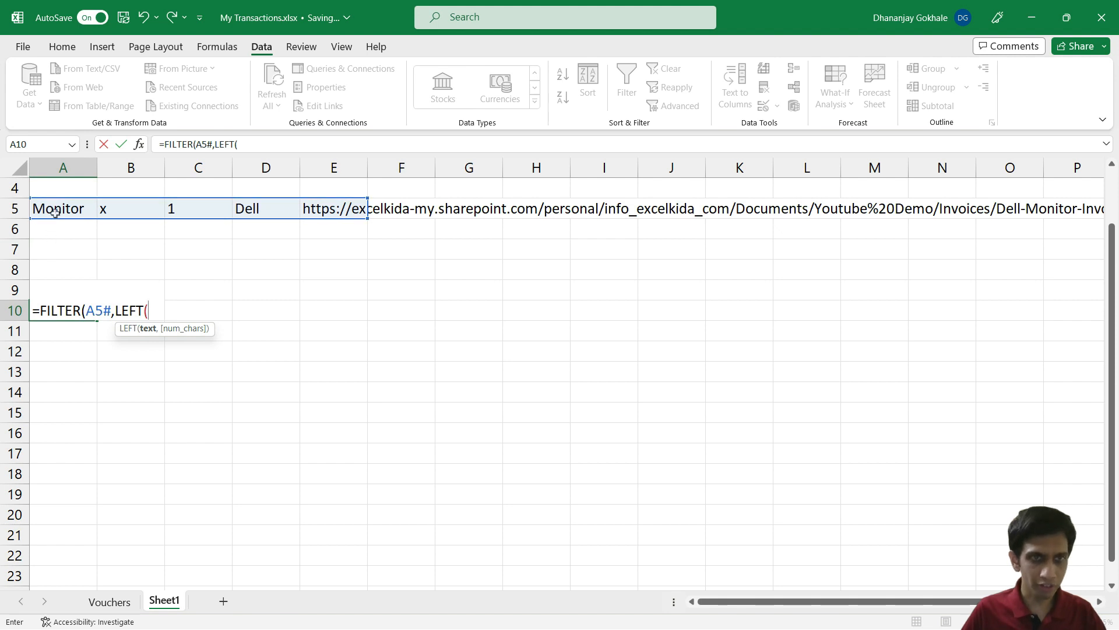
{"action": "type", "text": "A"}
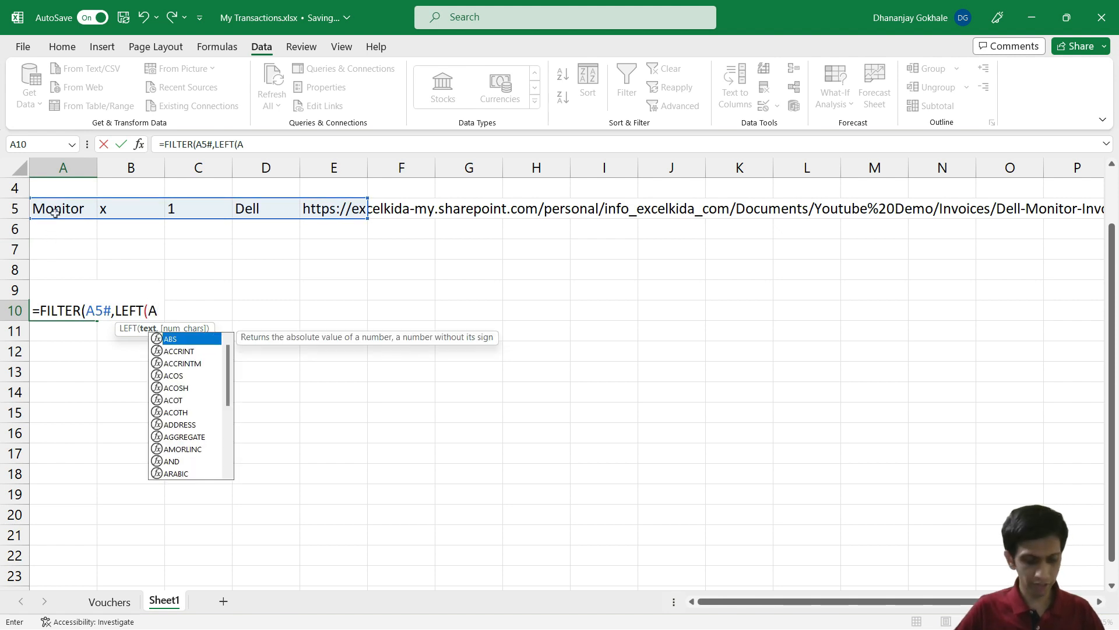
{"action": "type", "text": "5"}
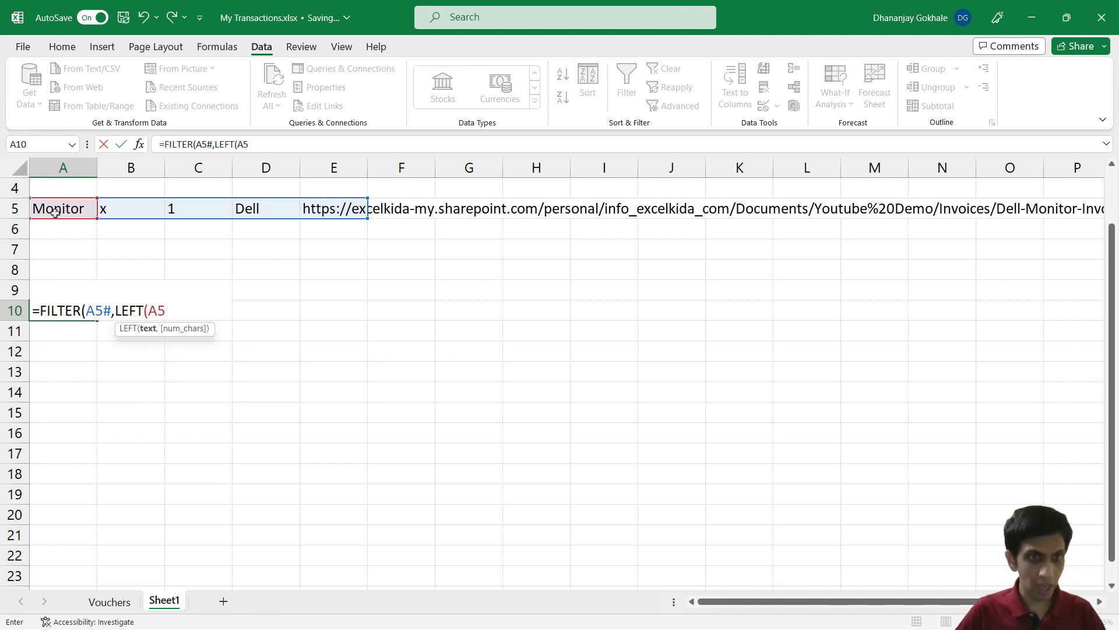
{"action": "type", "text": "#,4)"}
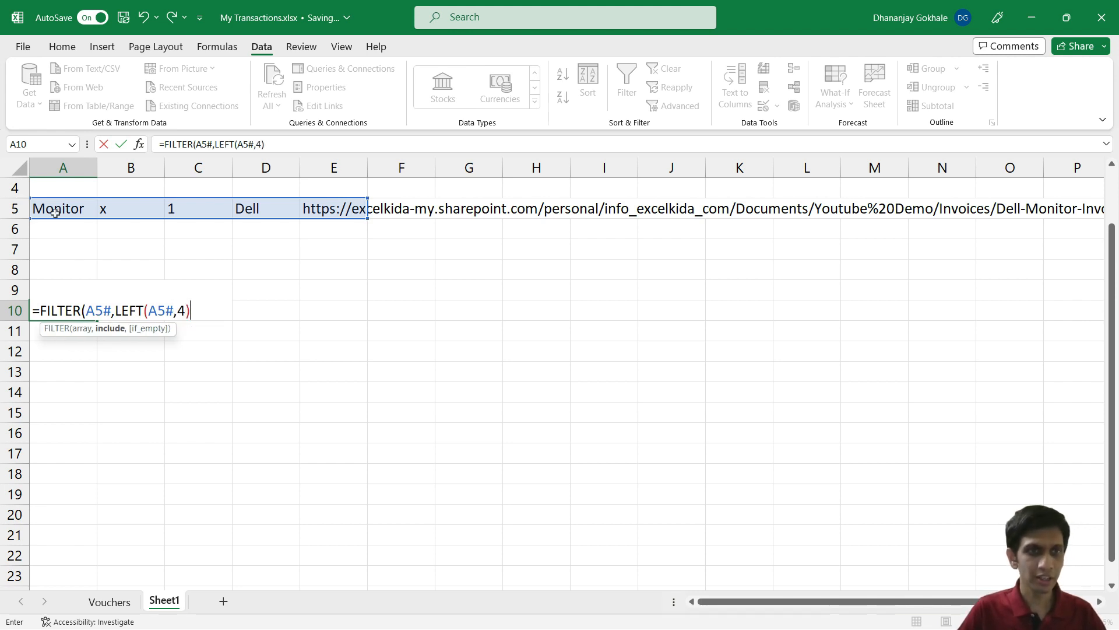
{"action": "type", "text": "="}
{"action": "type", "text": "\"http"}
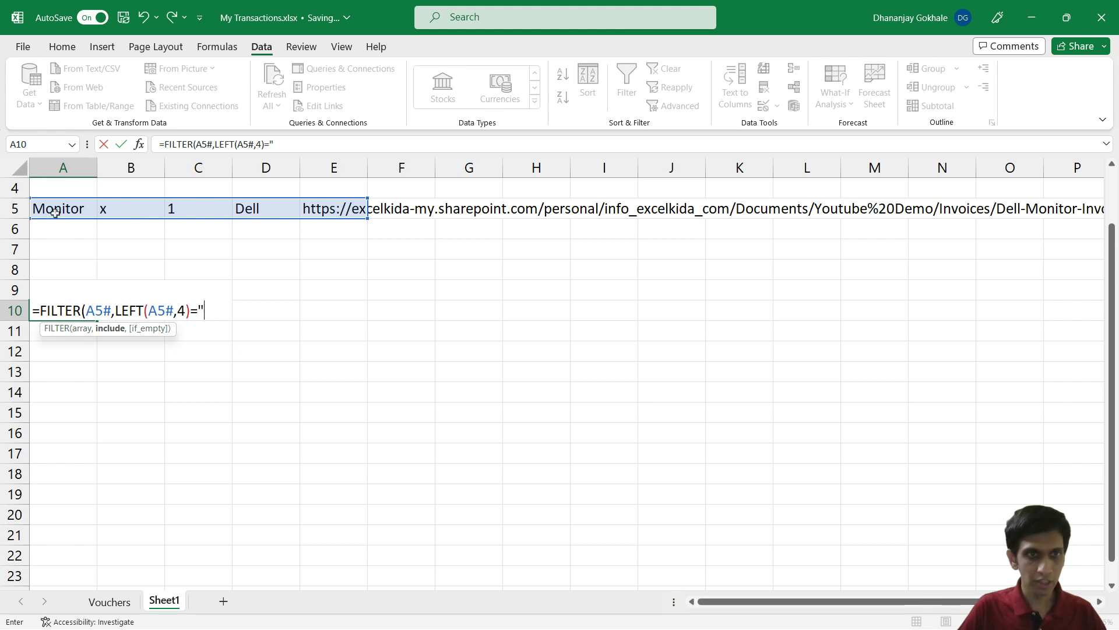
{"action": "type", "text": "s"}
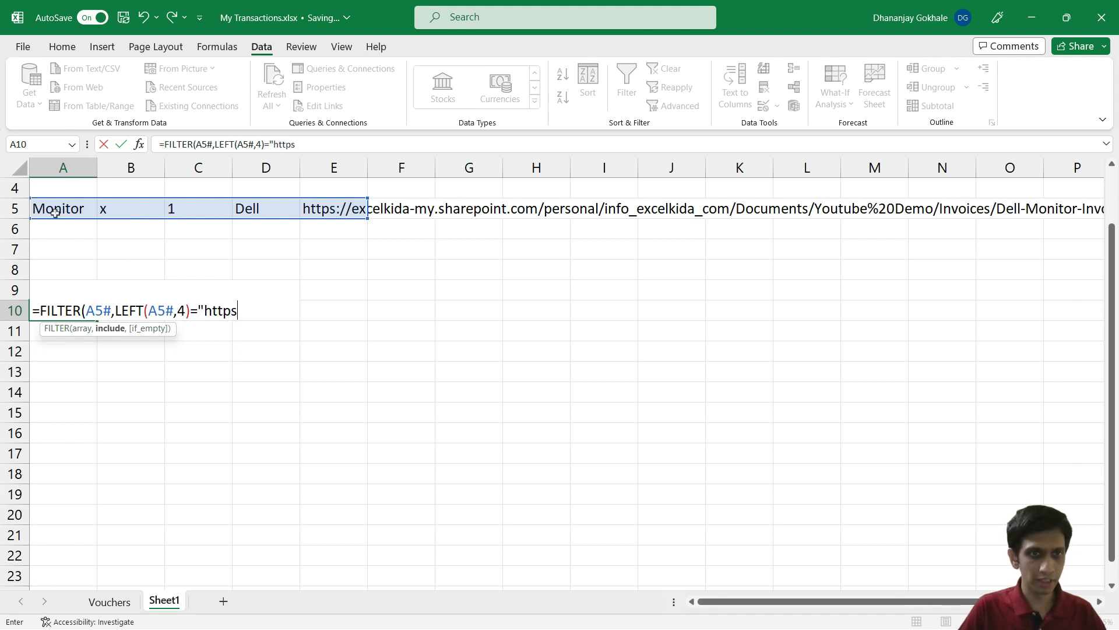
{"action": "key", "text": "BackSpace"}
{"action": "type", "text": "\",\""}
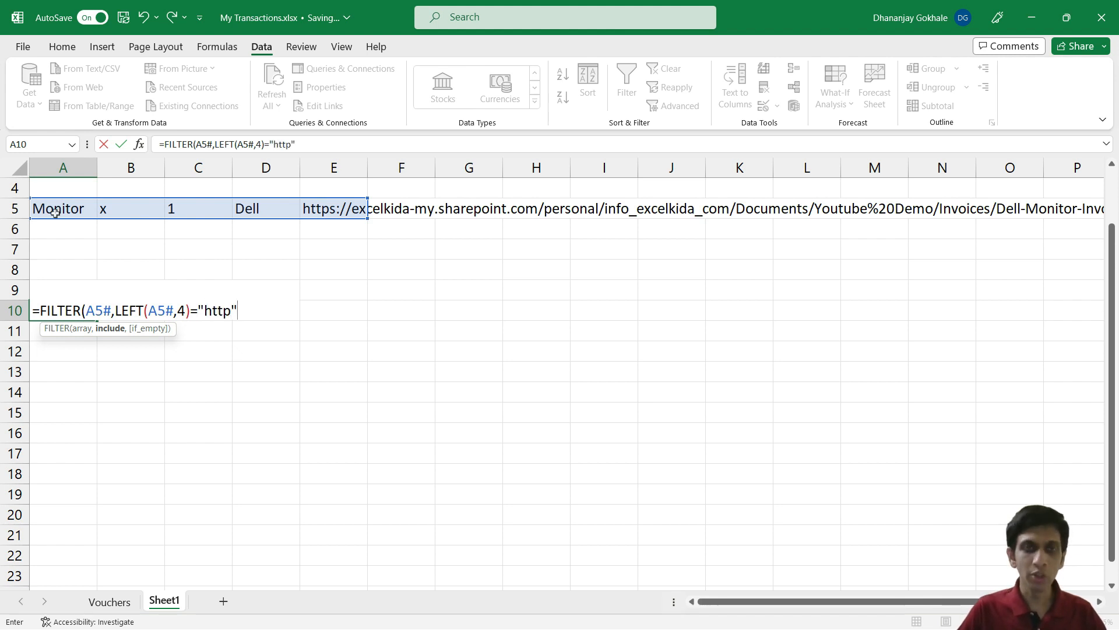
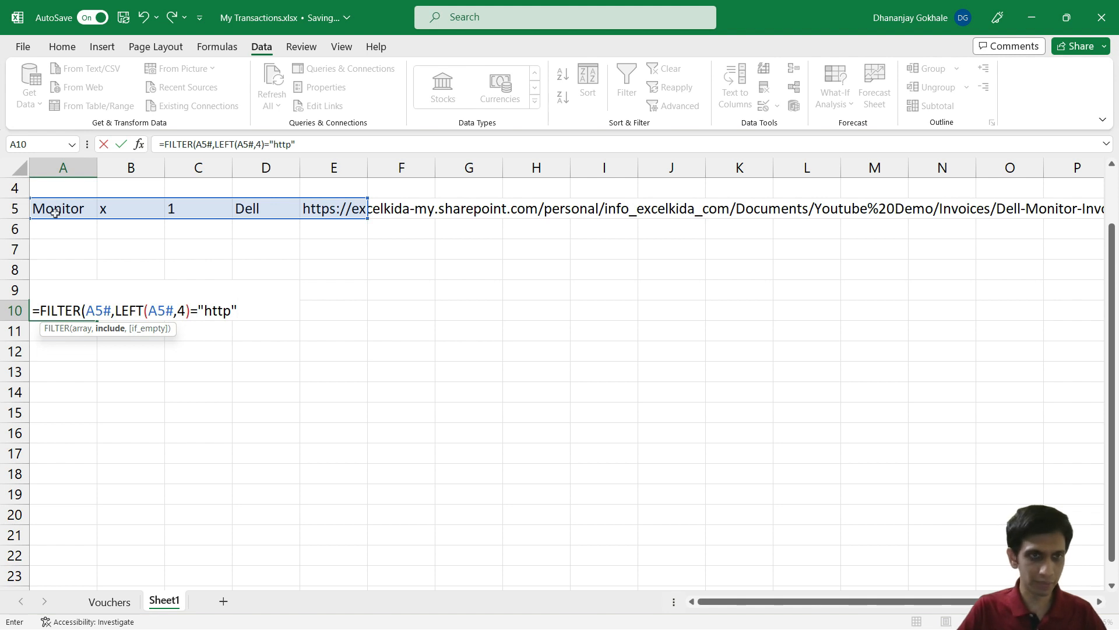
Step: Complete A10's formula as =FILTER(A5#,LEFT(A5#,4)="http","") and check its result
{"action": "type", "text": ","}
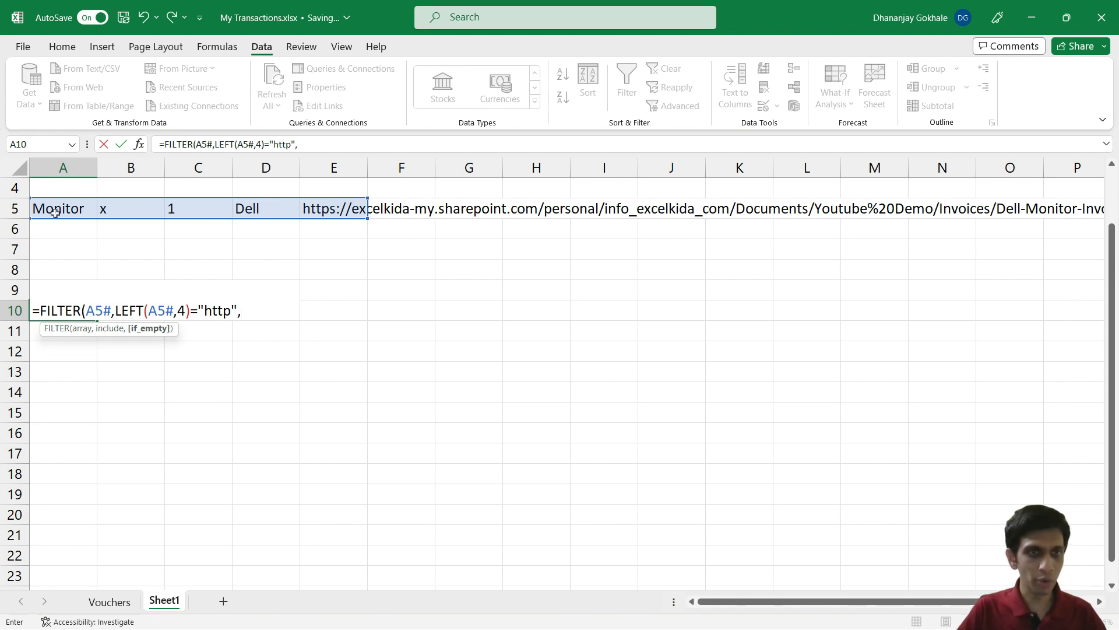
{"action": "type", "text": "\"\""}
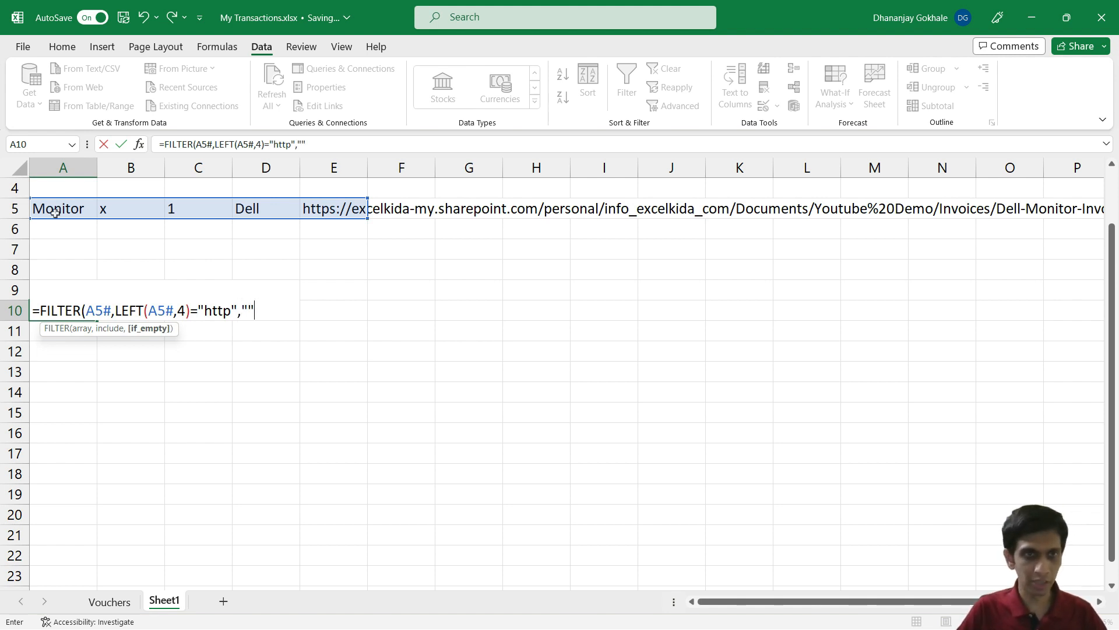
{"action": "type", "text": ")"}
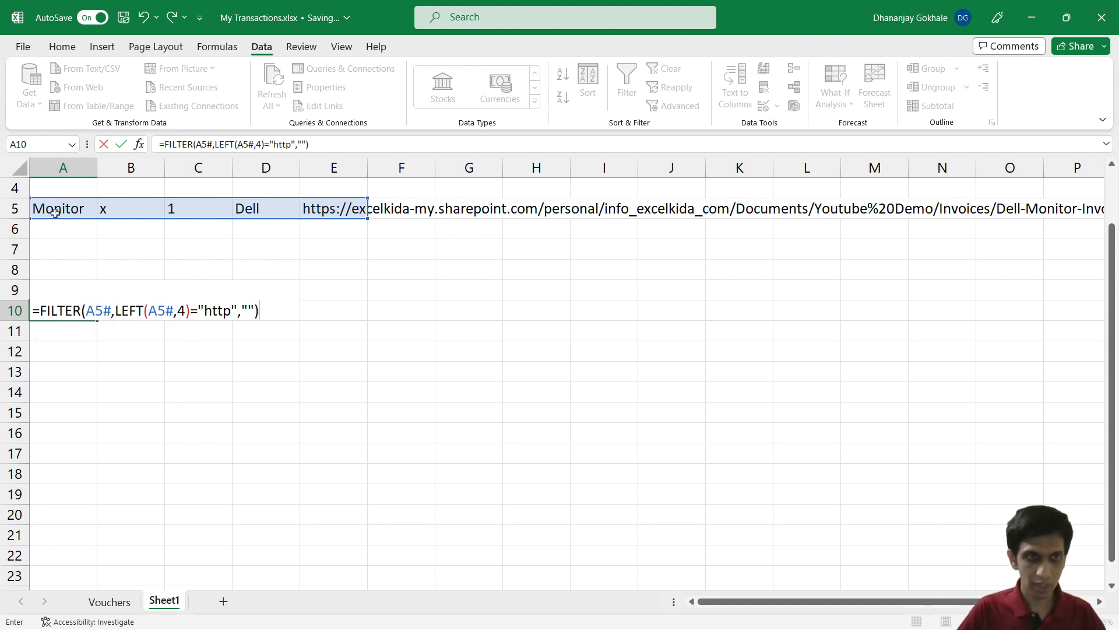
{"action": "key", "text": "Return"}
{"action": "key", "text": "Down"}
{"action": "key", "text": "Up"}
{"action": "key", "text": "Up"}
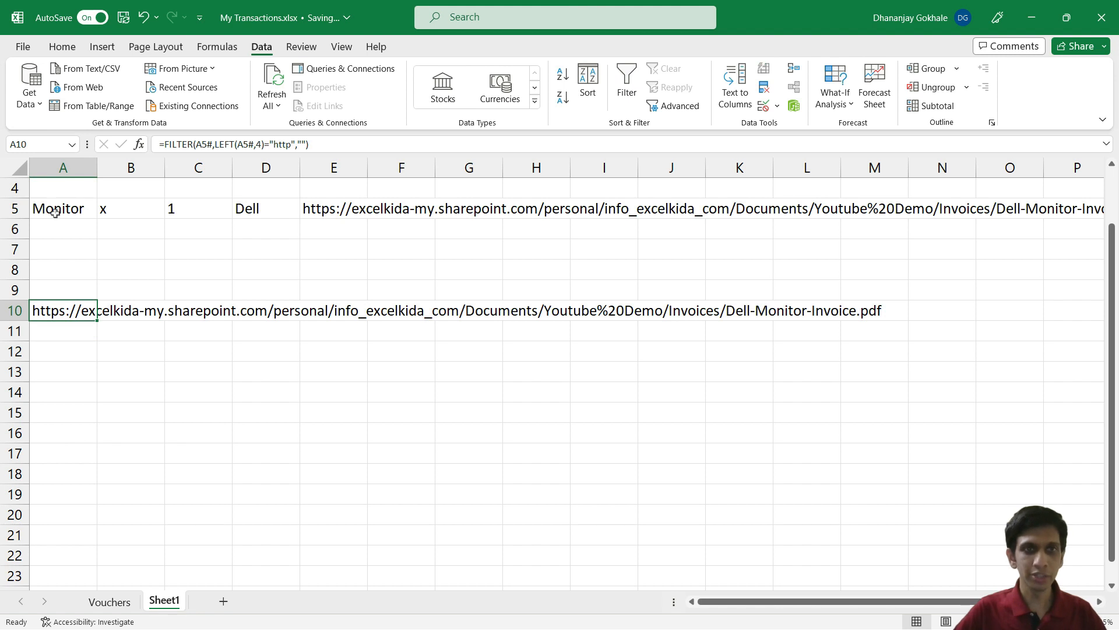
{"action": "key", "text": "Up"}
{"action": "key", "text": "Down"}
Step: Review A10's FILTER formula arguments without changing them
{"action": "key", "text": "F2"}
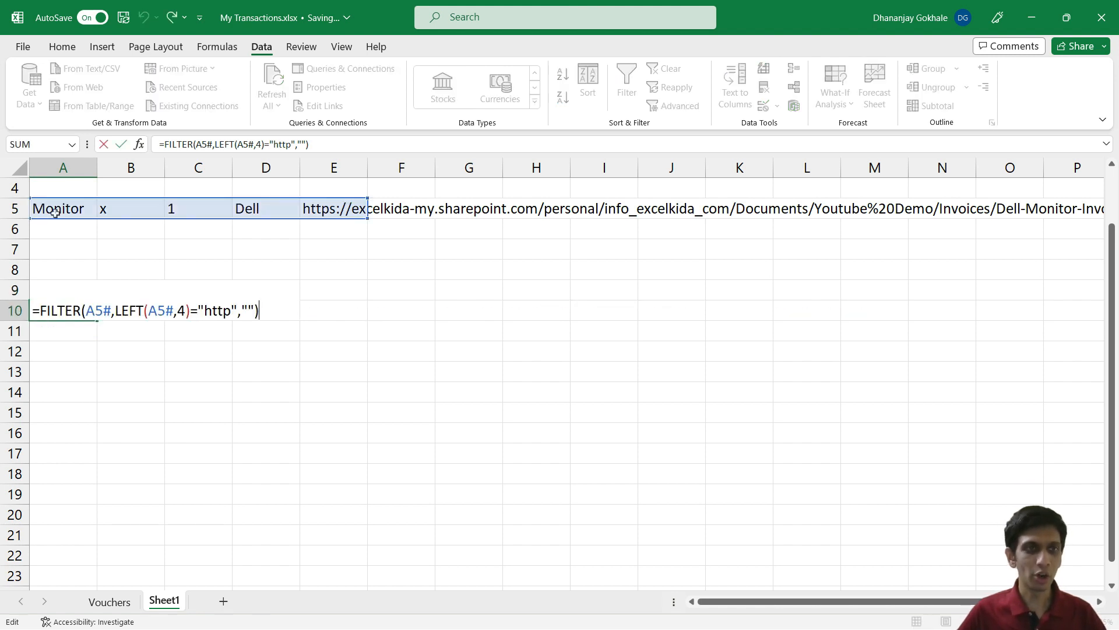
{"action": "key", "text": "Escape"}
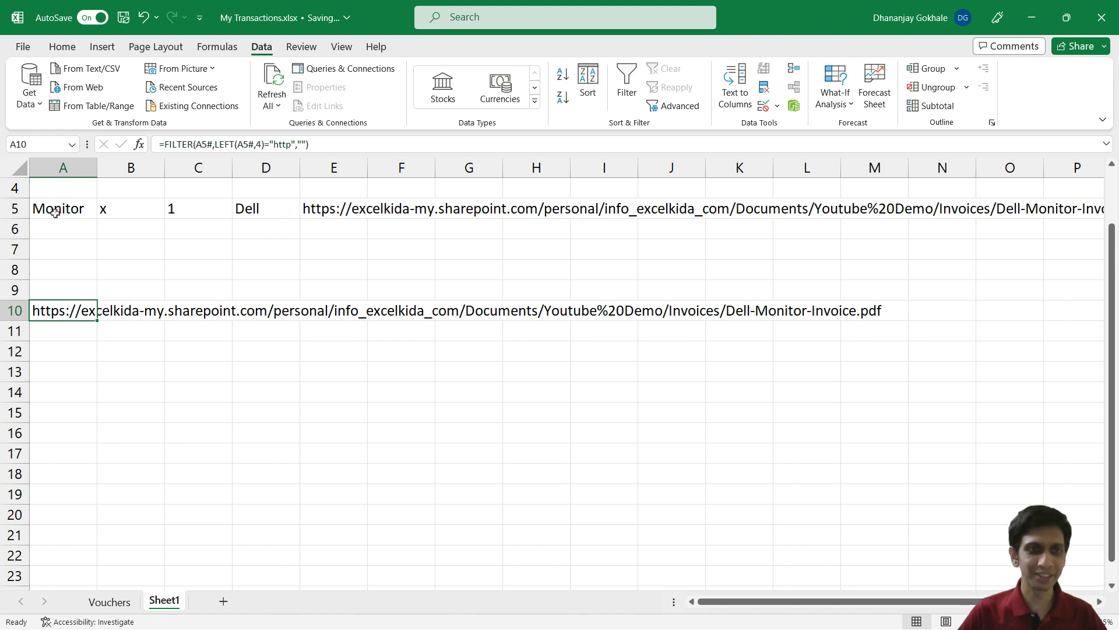
{"action": "key", "text": "F2"}
{"action": "key", "text": "Left"}
{"action": "key", "text": "Left"}
{"action": "key", "text": "Left"}
{"action": "key", "text": "Left"}
{"action": "key", "text": "Left"}
{"action": "key", "text": "Left"}
{"action": "key", "text": "Left"}
{"action": "key", "text": "Left"}
{"action": "key", "text": "Left"}
{"action": "key", "text": "Left"}
{"action": "key", "text": "Left"}
{"action": "key", "text": "Left"}
{"action": "key", "text": "Left"}
{"action": "key", "text": "Left"}
{"action": "key", "text": "Left"}
{"action": "key", "text": "Left"}
{"action": "key", "text": "Left"}
{"action": "key", "text": "Left"}
{"action": "key", "text": "Left"}
{"action": "key", "text": "Left"}
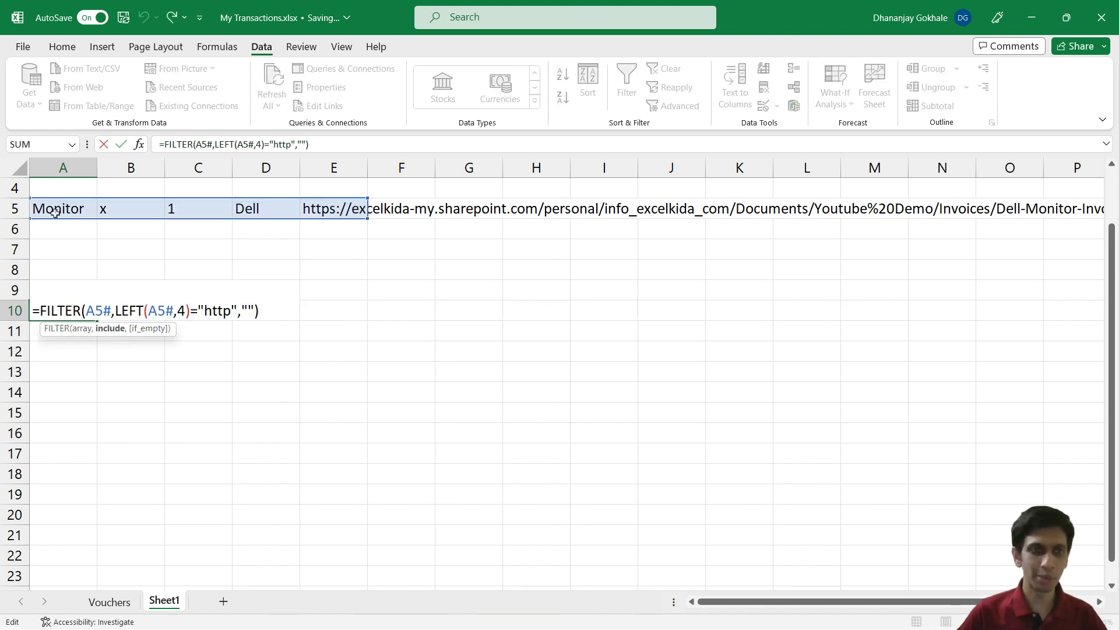
{"action": "key", "text": "Escape"}
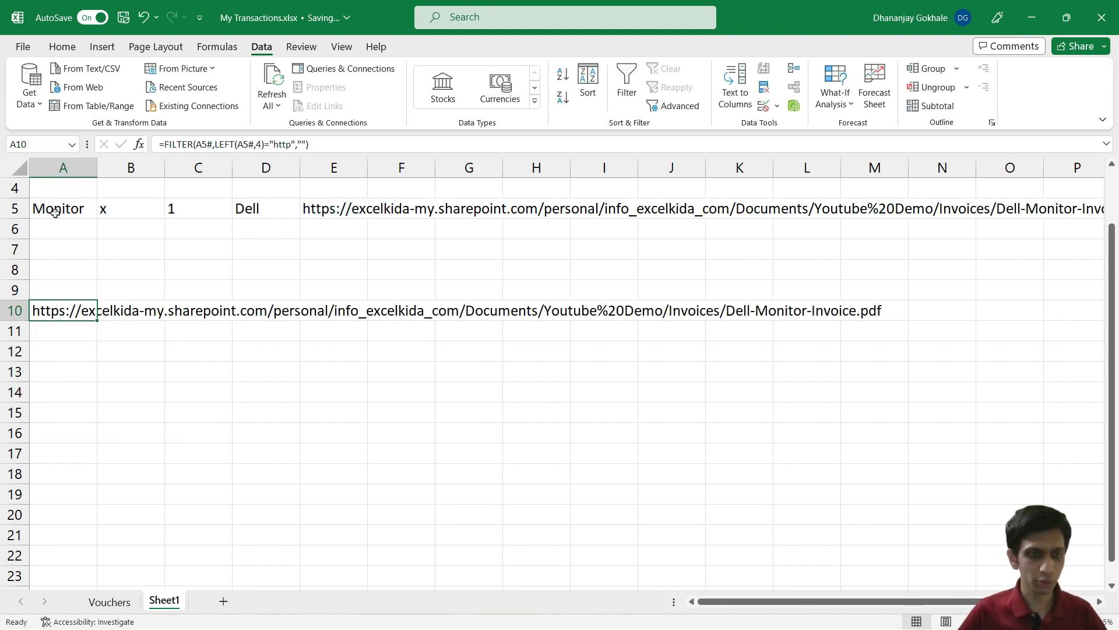
Step: Go to the top of the Vouchers table's invoice_link column
{"action": "key", "text": "ctrl+Page_Up"}
{"action": "key", "text": "Right"}
{"action": "key", "text": "Right"}
{"action": "key", "text": "ctrl+Up"}
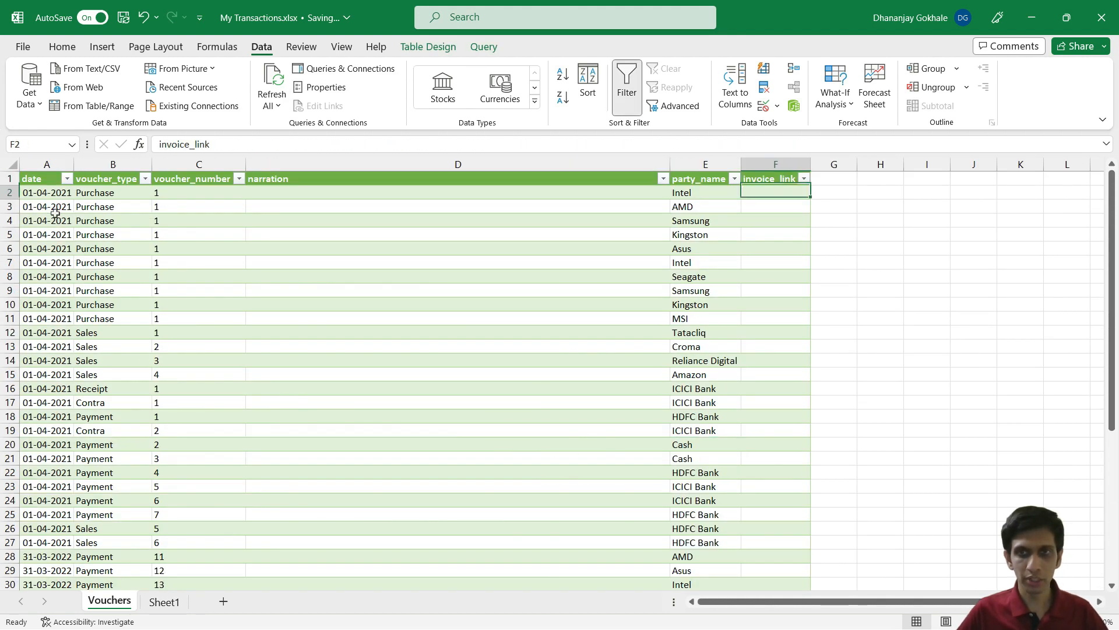
Step: Inspect F2's old IF/HYPERLINK formula and compare it with Sheet1's FILTER formula
{"action": "key", "text": "Down"}
{"action": "key", "text": "F2"}
{"action": "key", "text": "Left"}
{"action": "key", "text": "Left"}
{"action": "key", "text": "Left"}
{"action": "key", "text": "Left"}
{"action": "key", "text": "Left"}
{"action": "key", "text": "Left"}
{"action": "key", "text": "Left"}
{"action": "key", "text": "Left"}
{"action": "key", "text": "Left"}
{"action": "key", "text": "Left"}
{"action": "key", "text": "Left"}
{"action": "key", "text": "Left"}
{"action": "key", "text": "Left"}
{"action": "key", "text": "Left"}
{"action": "key", "text": "Left"}
{"action": "key", "text": "Left"}
{"action": "key", "text": "Left"}
{"action": "key", "text": "Left"}
{"action": "key", "text": "Left"}
{"action": "key", "text": "Left"}
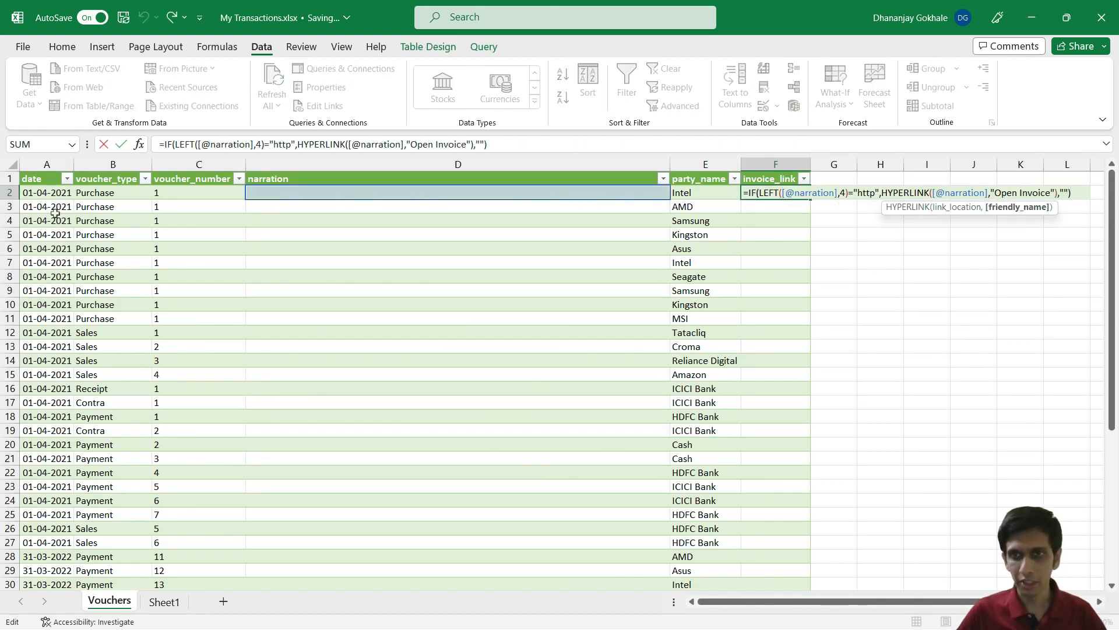
{"action": "key", "text": "Left"}
{"action": "key", "text": "Left"}
{"action": "key", "text": "Left"}
{"action": "key", "text": "Left"}
{"action": "key", "text": "Left"}
{"action": "key", "text": "Left"}
{"action": "key", "text": "Left"}
{"action": "key", "text": "Left"}
{"action": "key", "text": "Left"}
{"action": "key", "text": "Left"}
{"action": "key", "text": "Left"}
{"action": "key", "text": "Left"}
{"action": "key", "text": "Left"}
{"action": "key", "text": "Left"}
{"action": "key", "text": "Left"}
{"action": "key", "text": "Left"}
{"action": "key", "text": "Left"}
{"action": "key", "text": "Left"}
{"action": "key", "text": "Left"}
{"action": "key", "text": "Left"}
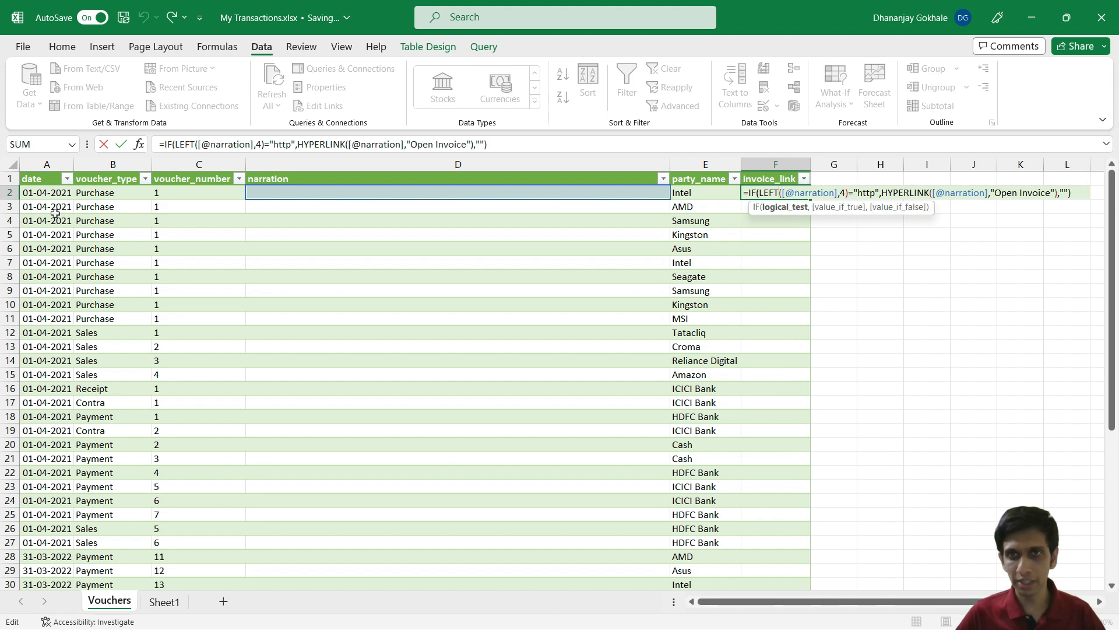
{"action": "key", "text": "shift+Right"}
{"action": "key", "text": "shift+Right"}
{"action": "key", "text": "shift+Right"}
{"action": "key", "text": "shift+Right"}
{"action": "key", "text": "shift+Right"}
{"action": "key", "text": "shift+Right"}
{"action": "key", "text": "shift+Right"}
{"action": "key", "text": "shift+Right"}
{"action": "key", "text": "shift+Right"}
{"action": "key", "text": "shift+Right"}
{"action": "key", "text": "shift+Right"}
{"action": "key", "text": "shift+Right"}
{"action": "key", "text": "shift+Right"}
{"action": "key", "text": "shift+Right"}
{"action": "key", "text": "shift+Right"}
{"action": "key", "text": "shift+Right"}
{"action": "key", "text": "shift+Right"}
{"action": "key", "text": "shift+Right"}
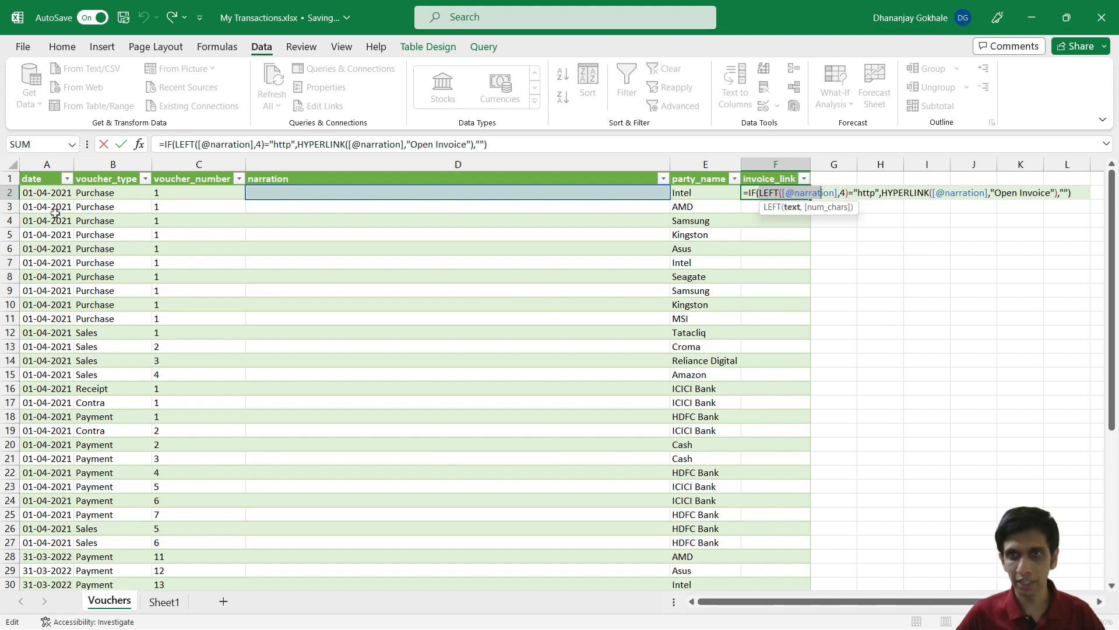
{"action": "key", "text": "Escape"}
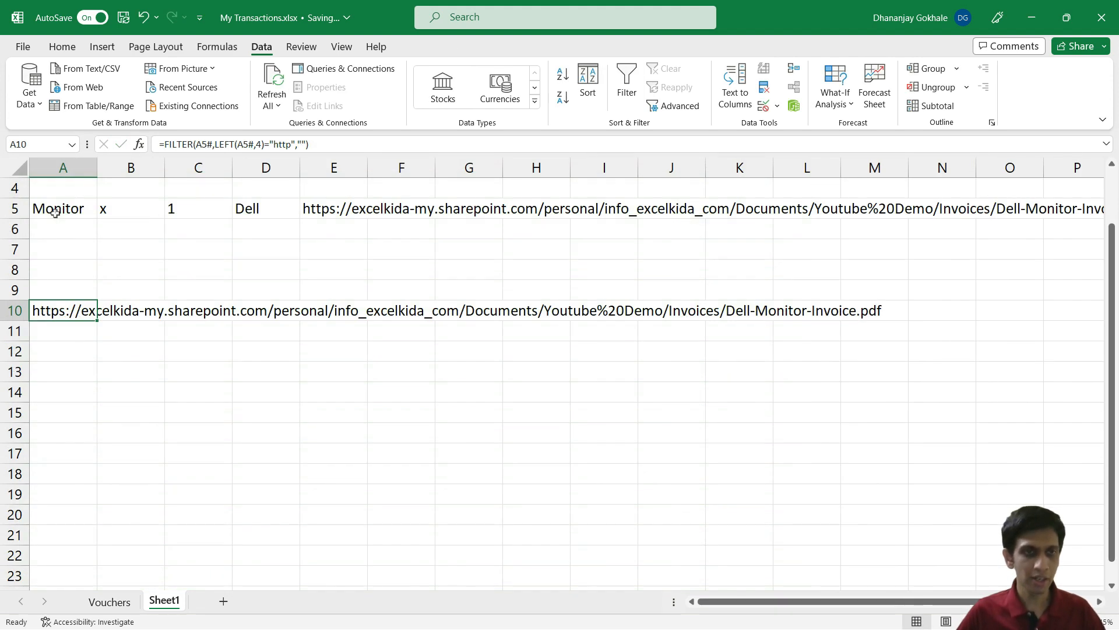
{"action": "key", "text": "F2"}
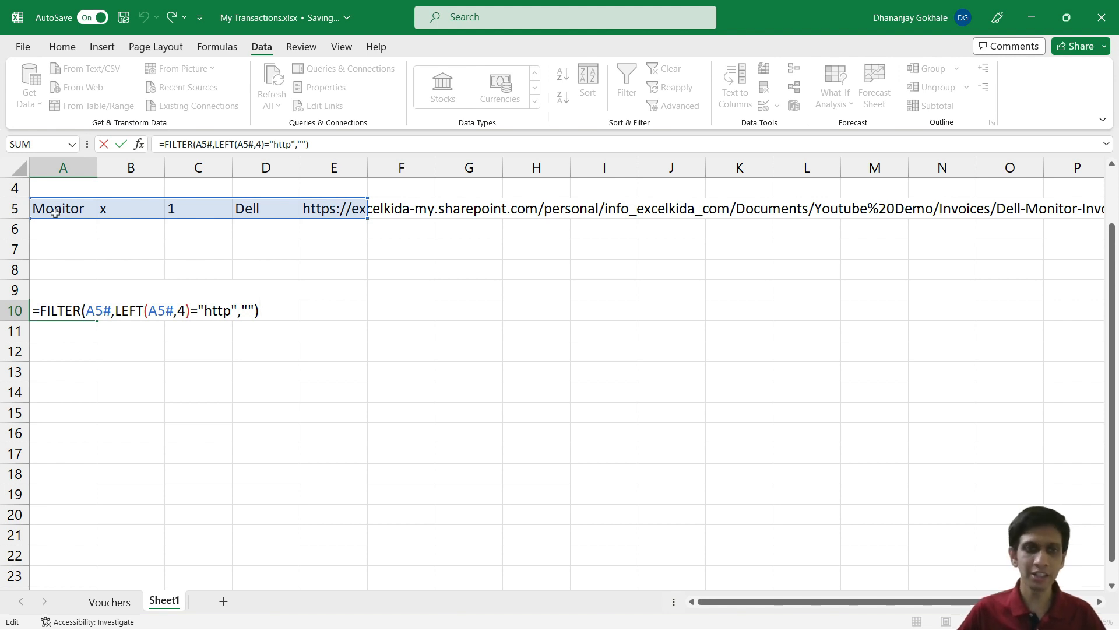
{"action": "key", "text": "Return"}
{"action": "key", "text": "ctrl+Page_Up"}
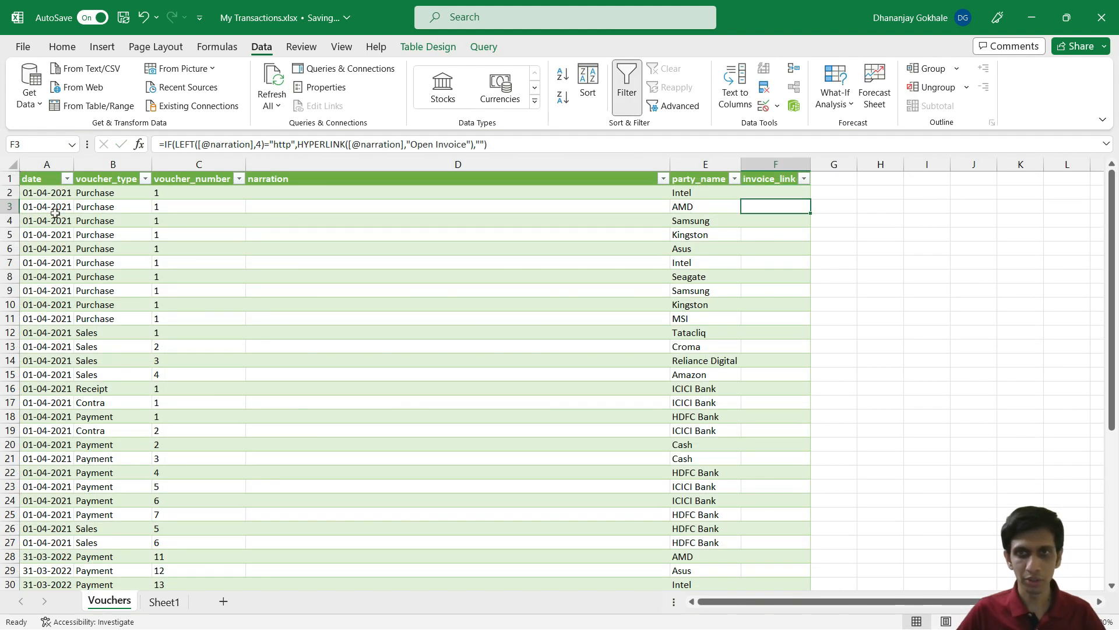
Step: Select invoice_link cells F2:F47 and delete their formulas
{"action": "key", "text": "ctrl+Up"}
{"action": "key", "text": "Down"}
{"action": "key", "text": "ctrl+shift+Down"}
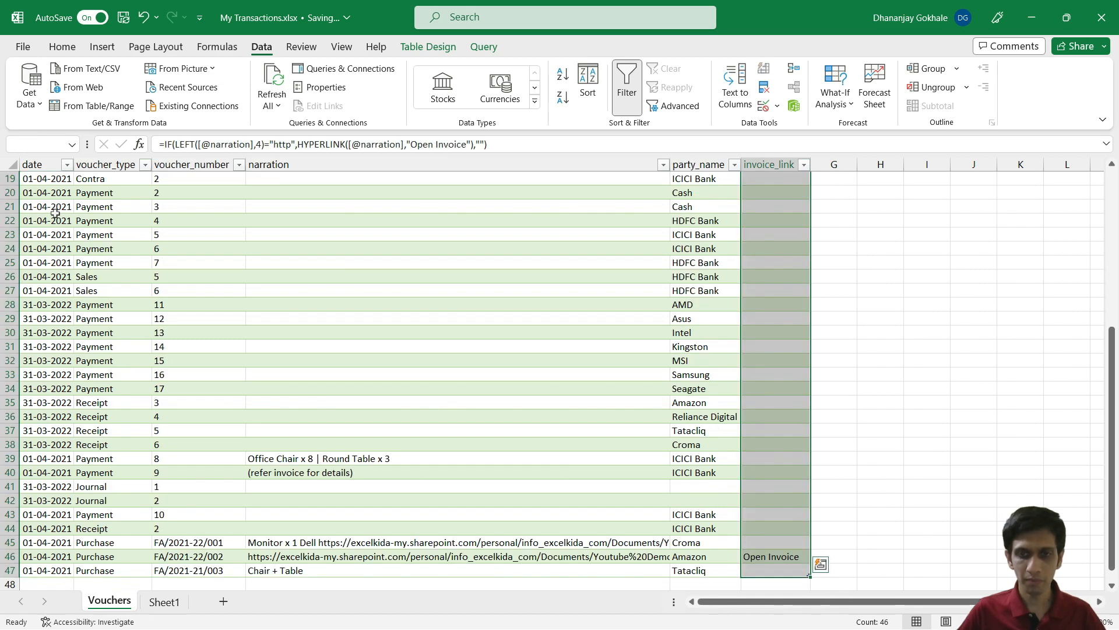
{"action": "key", "text": "Delete"}
{"action": "key", "text": "ctrl+Up"}
{"action": "key", "text": "Down"}
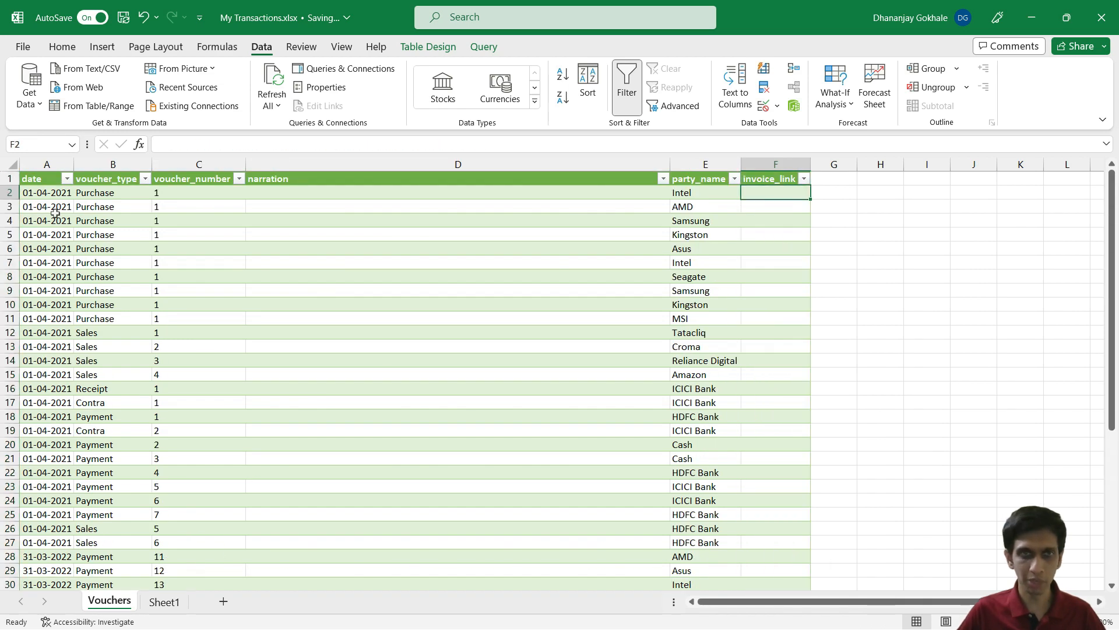
Step: Review Sheet1's A10 FILTER formula, then return to F2 on Vouchers
{"action": "key", "text": "ctrl+Page_Down"}
{"action": "key", "text": "F2"}
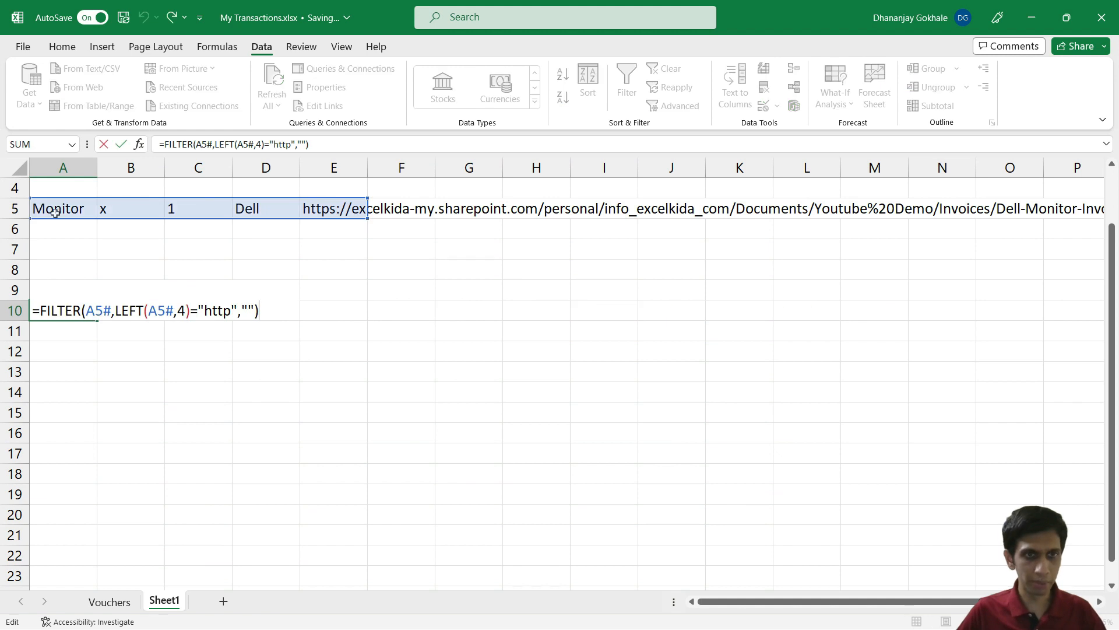
{"action": "key", "text": "shift+Home"}
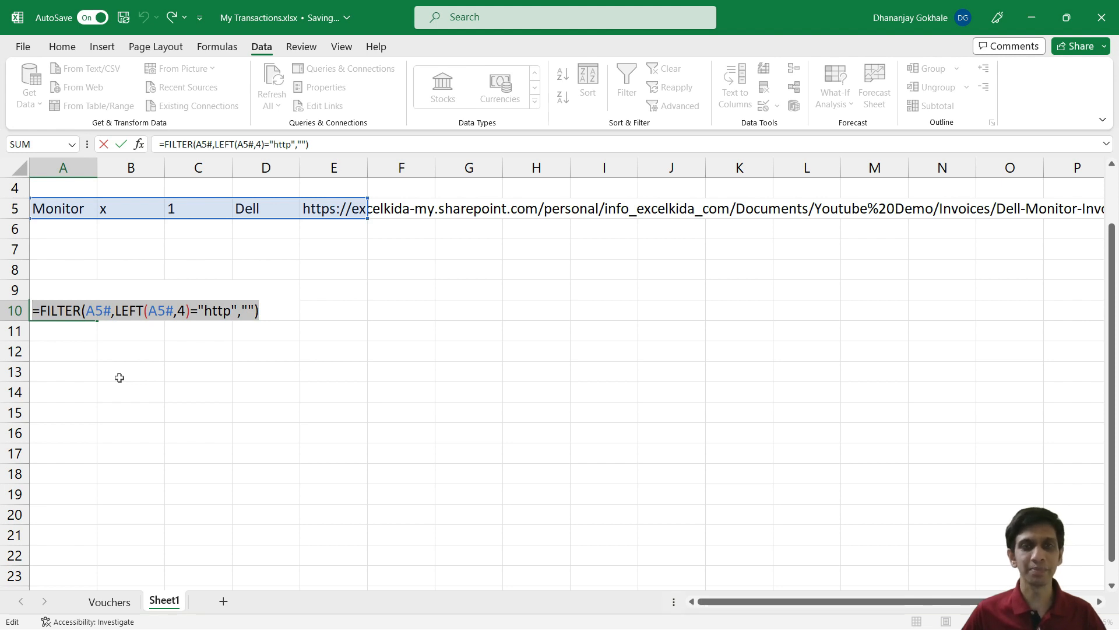
{"action": "key", "text": "ctrl+Return"}
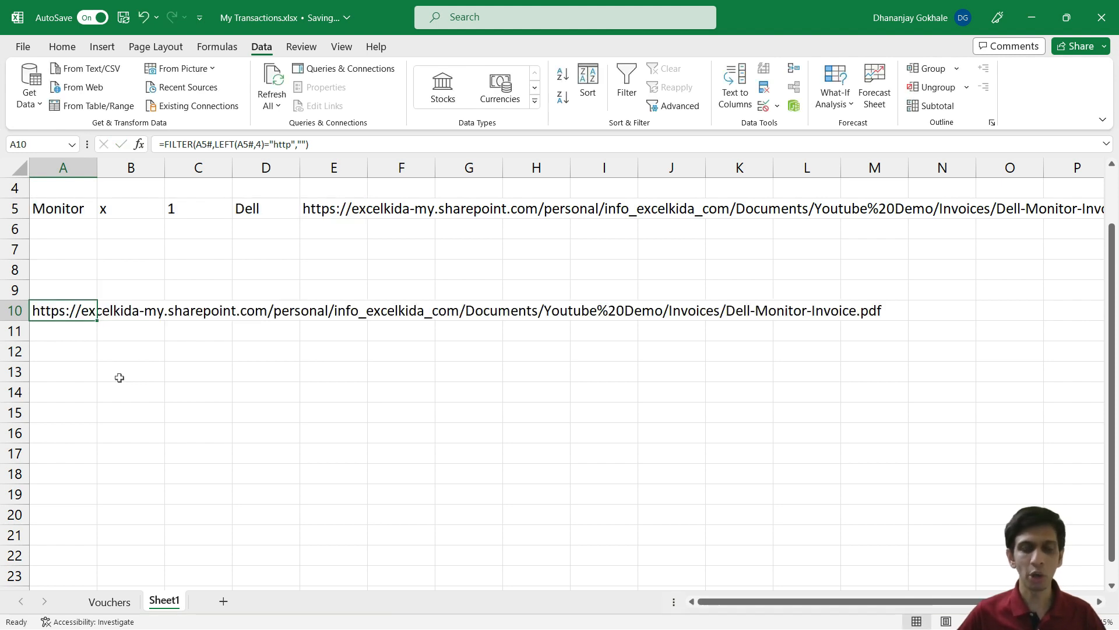
{"action": "key", "text": "ctrl+Page_Up"}
{"action": "key", "text": "Up"}
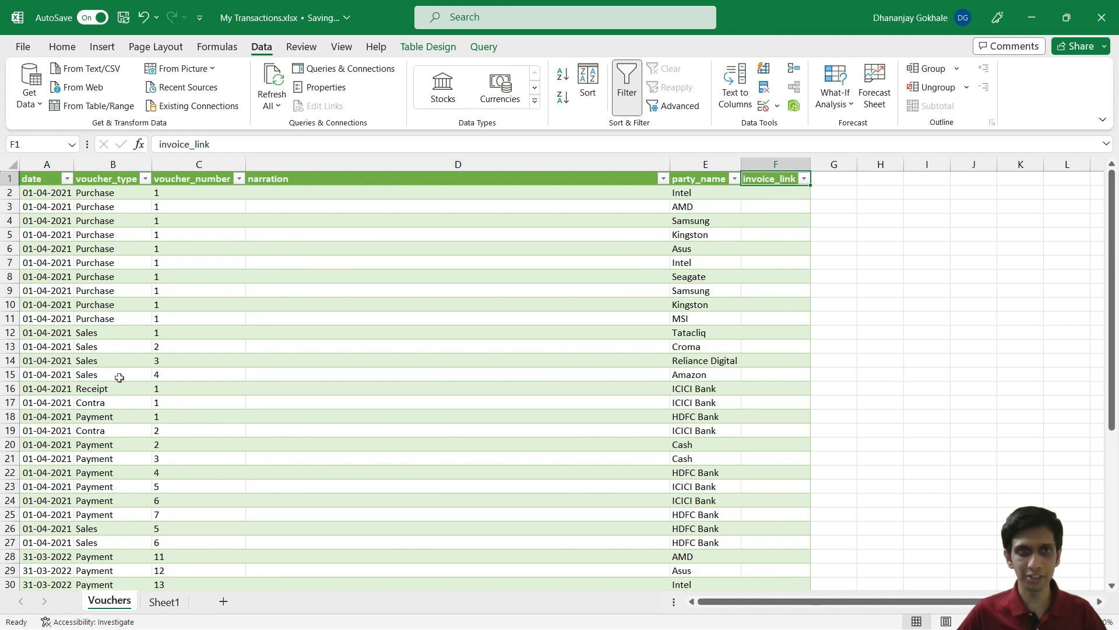
{"action": "key", "text": "Down"}
{"action": "key", "text": "ctrl+Page_Down"}
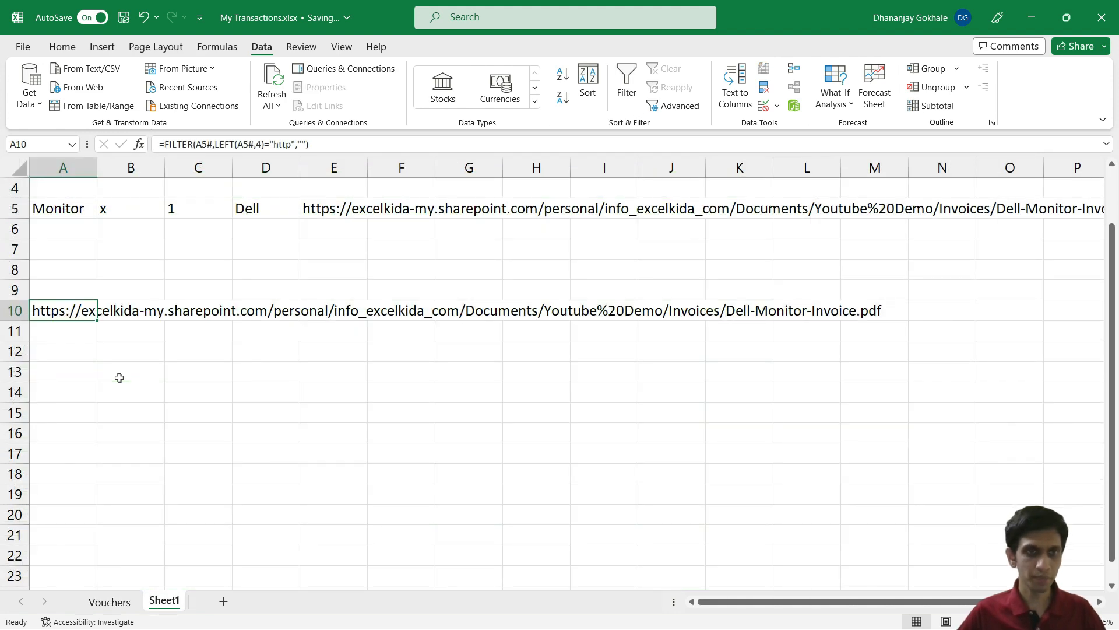
{"action": "key", "text": "ctrl+Page_Up"}
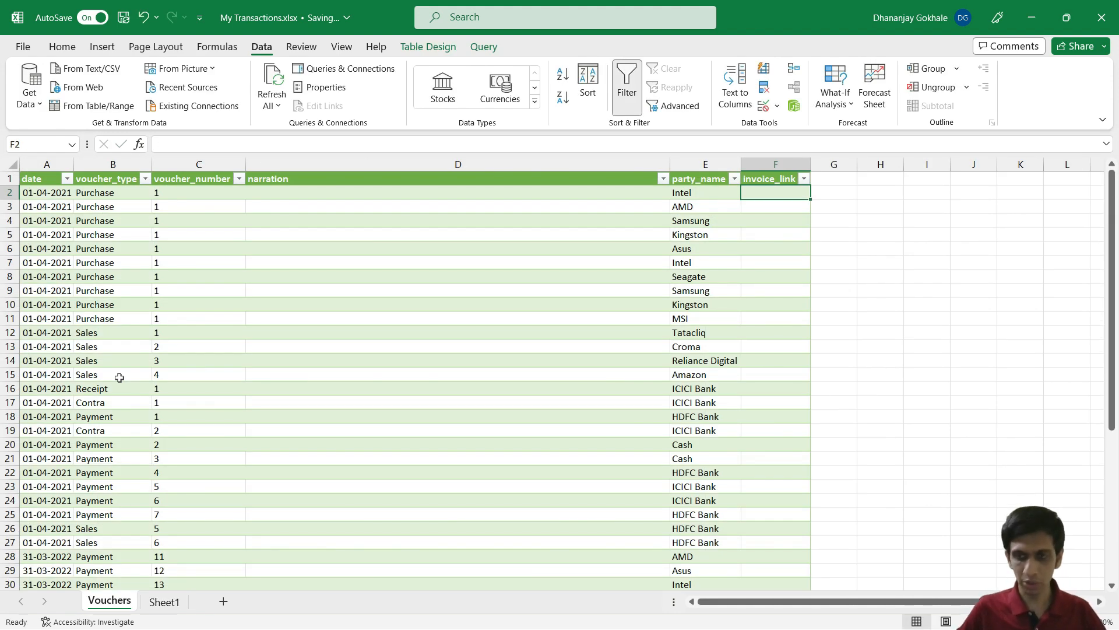
{"action": "scroll", "coordinate": [300, 400], "scroll_direction": "up", "scroll_amount": 1, "text": "ctrl"}
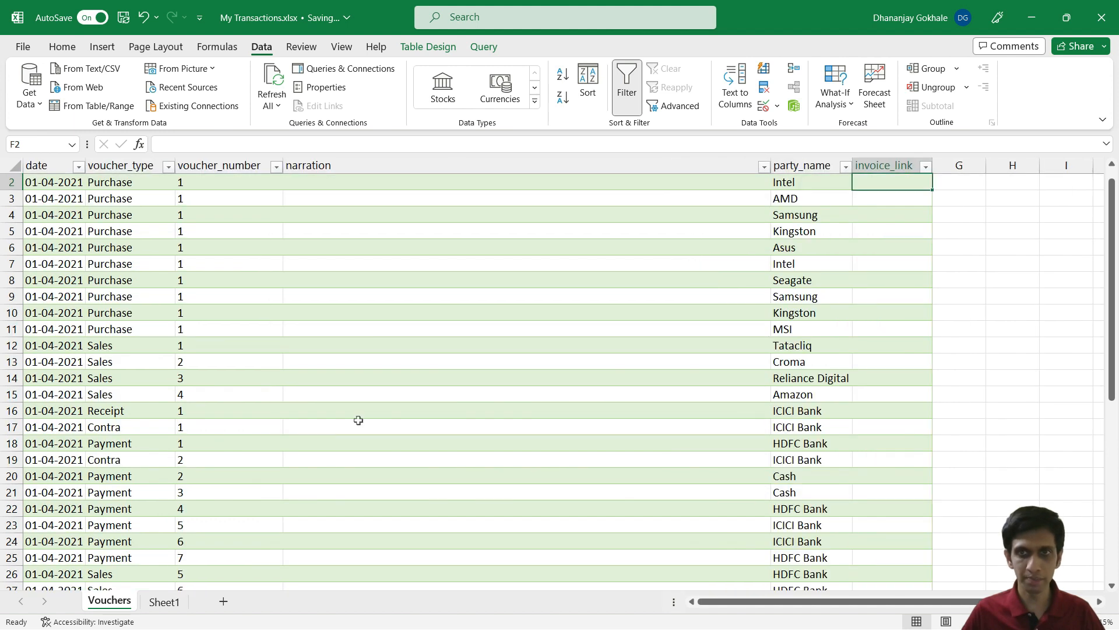
{"action": "scroll", "coordinate": [359, 419], "scroll_direction": "up", "scroll_amount": 1}
{"action": "type", "text": "="}
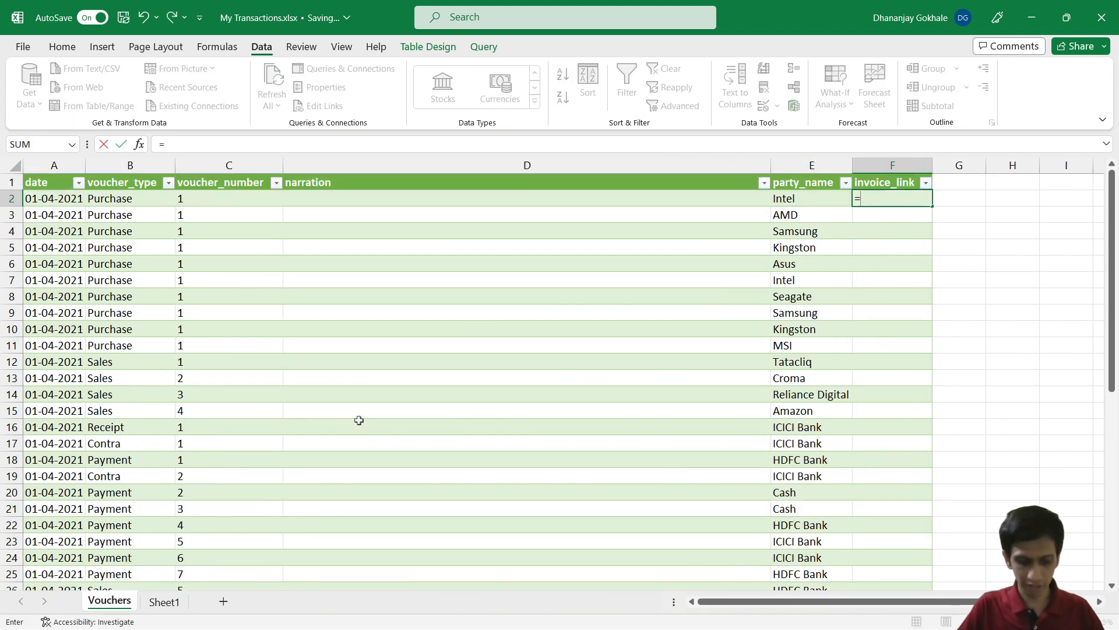
{"action": "type", "text": "TEXTSP"}
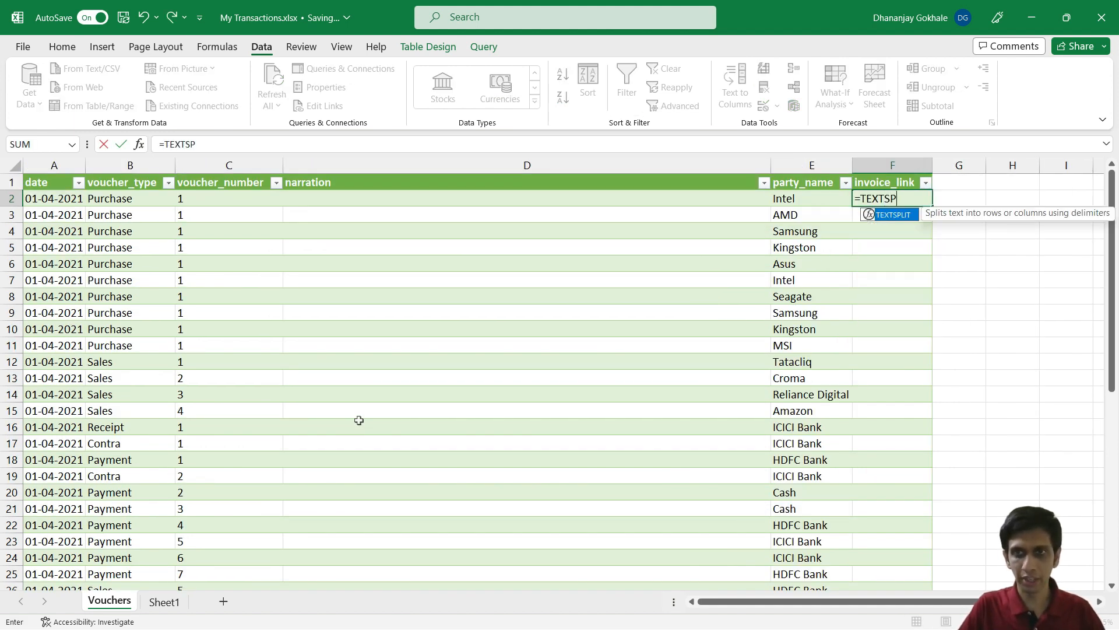
{"action": "key", "text": "Tab"}
{"action": "key", "text": "Left"}
{"action": "key", "text": "Left"}
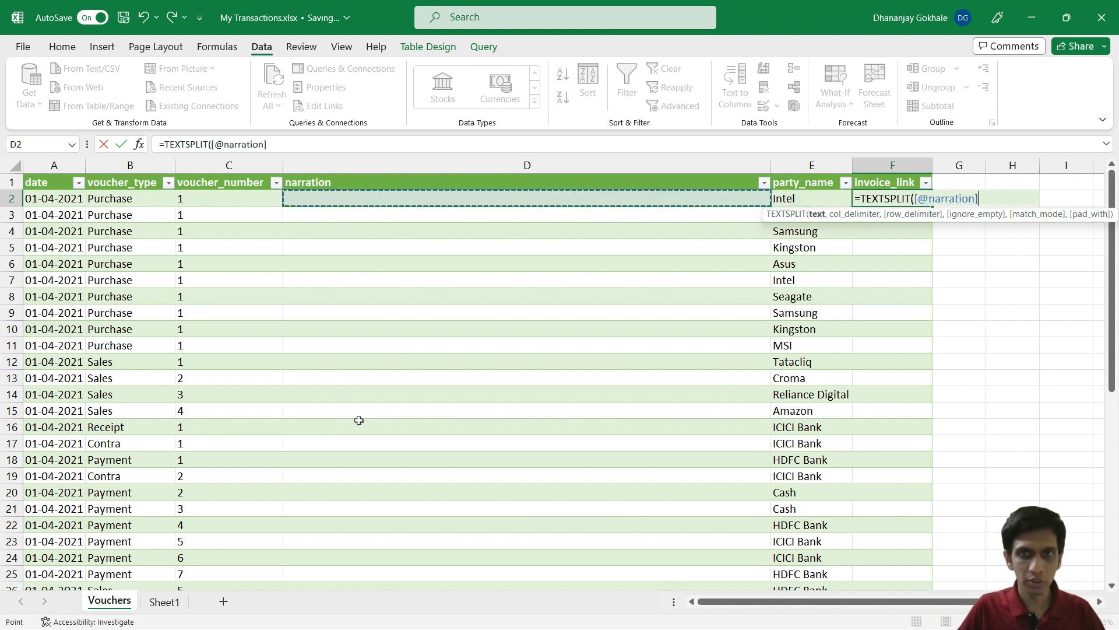
{"action": "type", "text": ","}
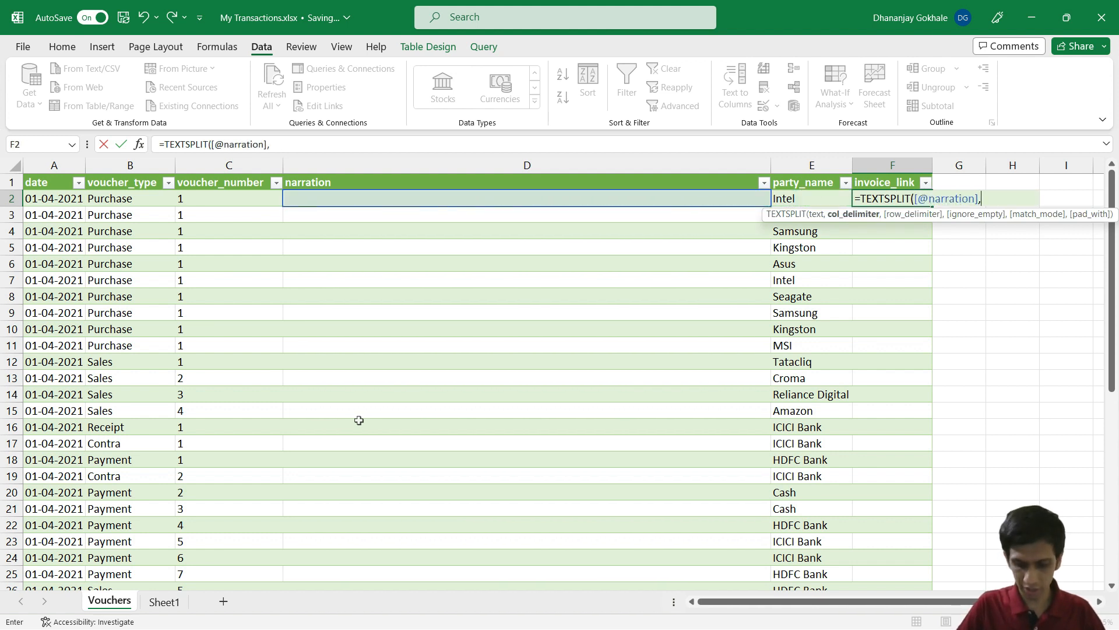
{"action": "type", "text": "\" \""}
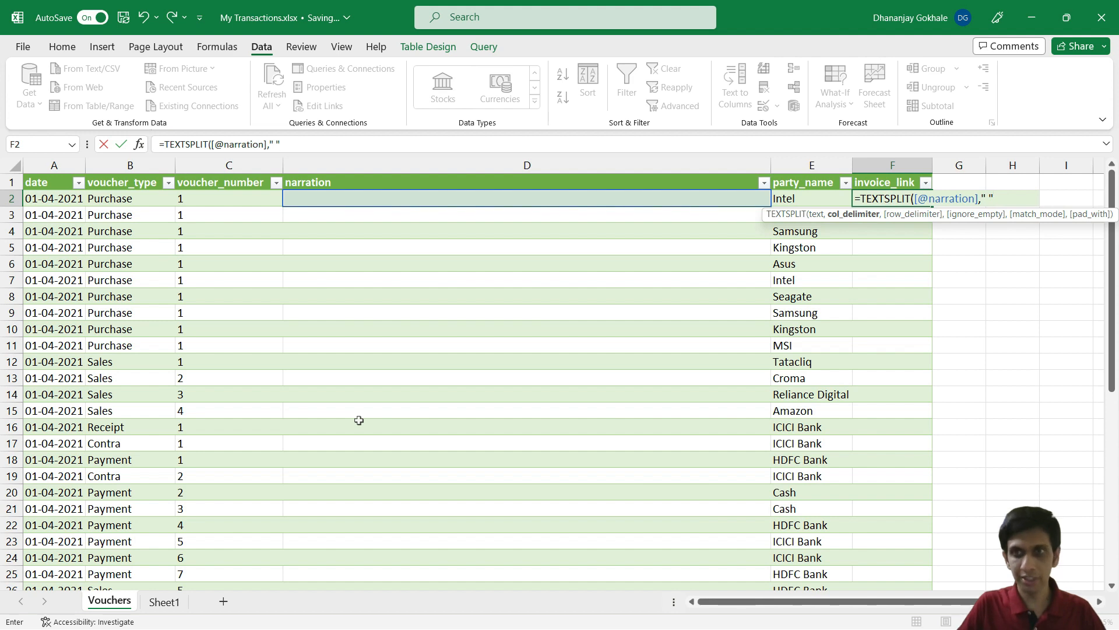
{"action": "type", "text": ")"}
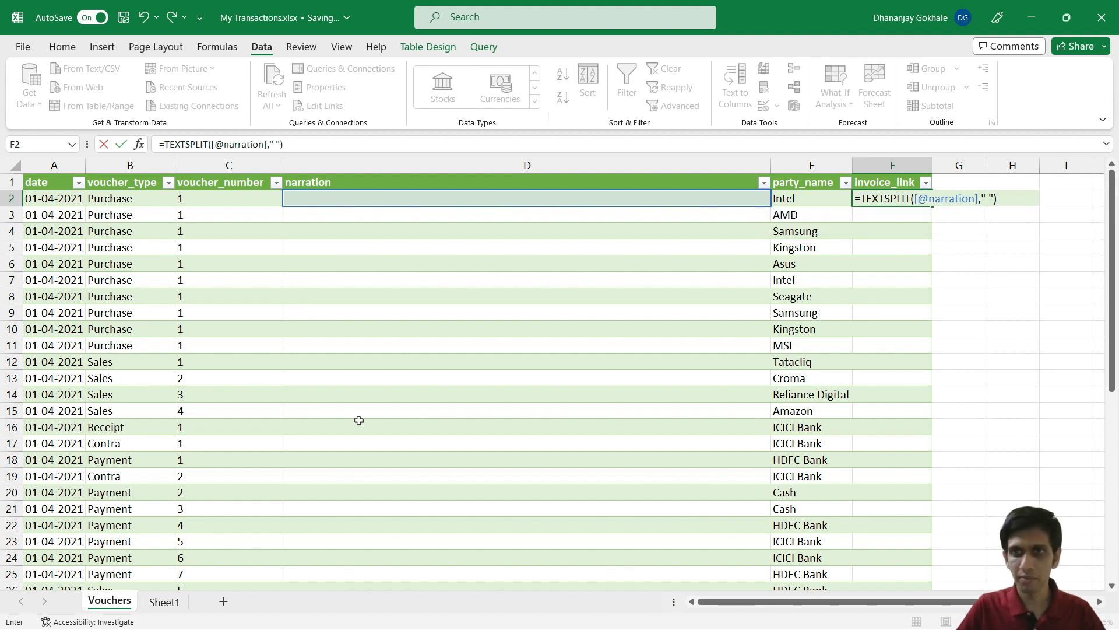
{"action": "key", "text": "Return"}
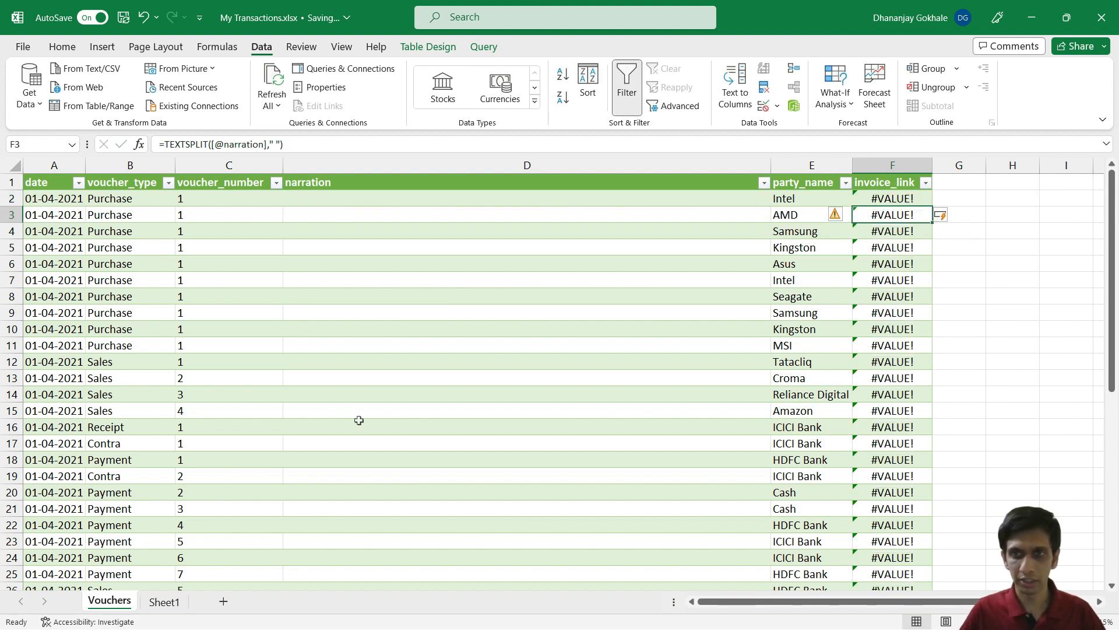
Step: Check the first TEXTSPLIT formula and the #VALUE! results down to row 46
{"action": "scroll", "coordinate": [345, 560], "scroll_direction": "down", "scroll_amount": 9}
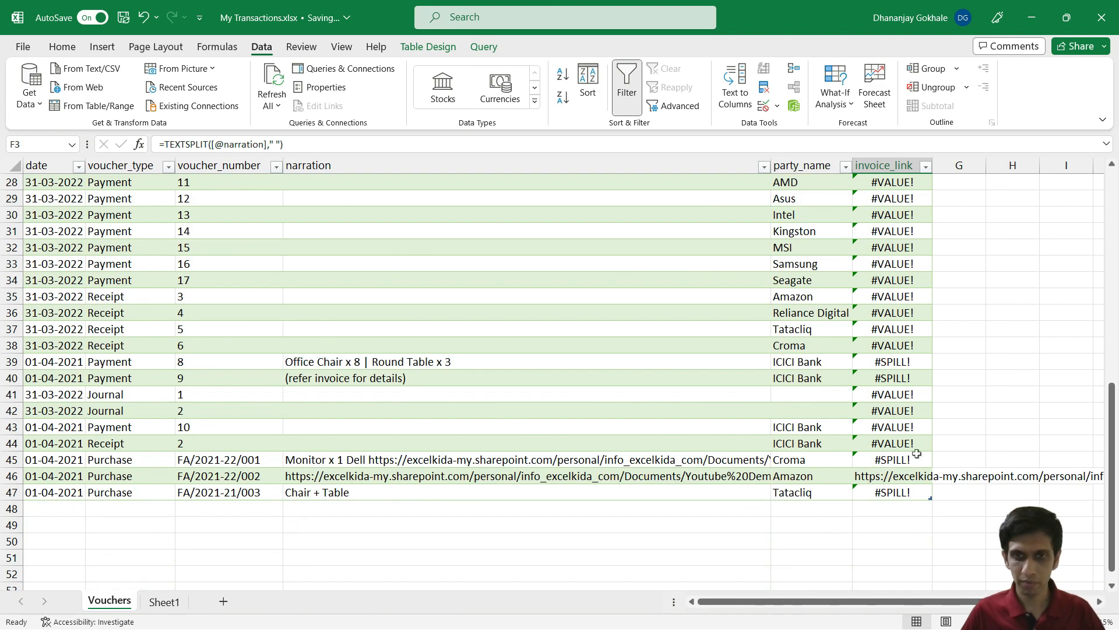
{"action": "key", "text": "Up"}
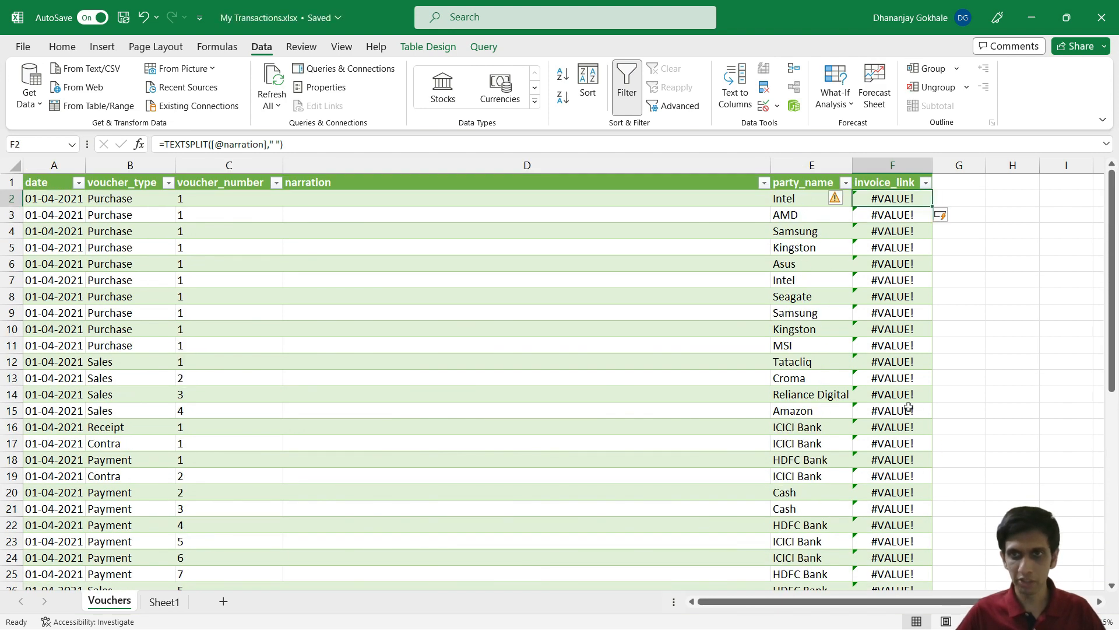
{"action": "key", "text": "F2"}
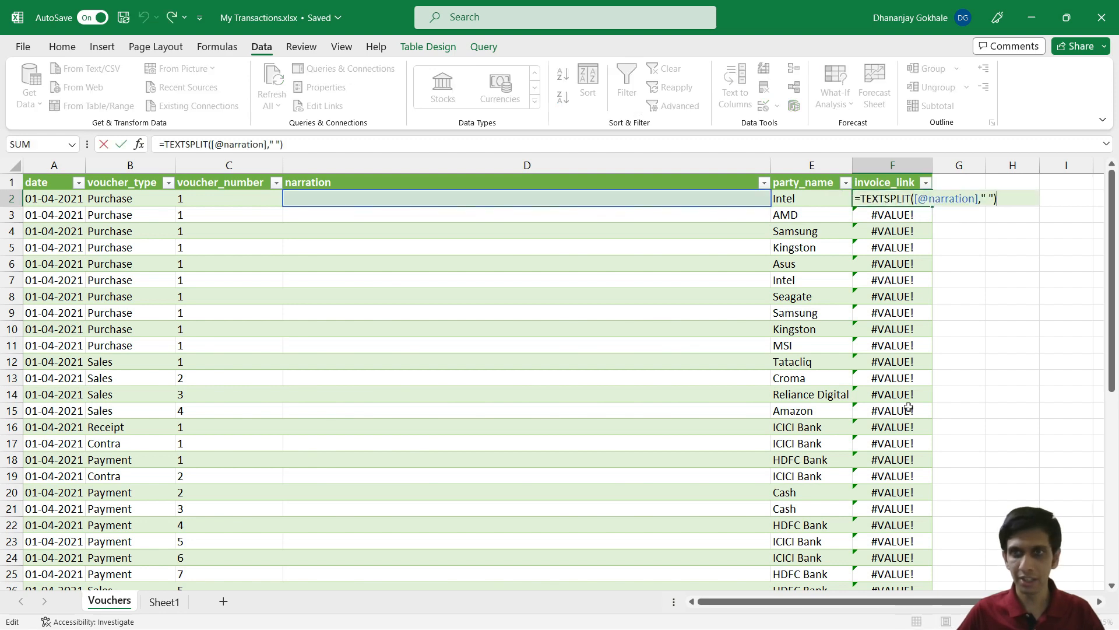
{"action": "key", "text": "Return"}
{"action": "key", "text": "ctrl+Down"}
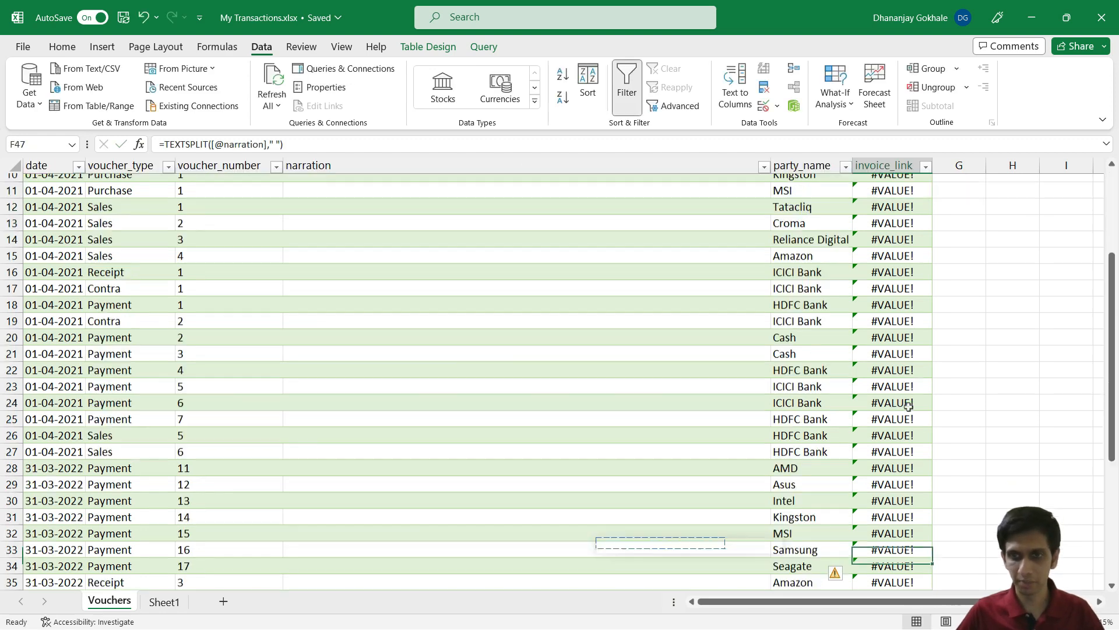
{"action": "key", "text": "Down"}
{"action": "key", "text": "Down"}
{"action": "key", "text": "Up"}
{"action": "key", "text": "Up"}
{"action": "key", "text": "Up"}
Step: Inspect row 46's spilled words and row 45's #SPILL! blockage, then reopen F2
{"action": "key", "text": "Right"}
{"action": "key", "text": "Right"}
{"action": "key", "text": "Right"}
{"action": "key", "text": "Right"}
{"action": "key", "text": "Right"}
{"action": "key", "text": "Right"}
{"action": "key", "text": "Right"}
{"action": "key", "text": "Right"}
{"action": "key", "text": "Right"}
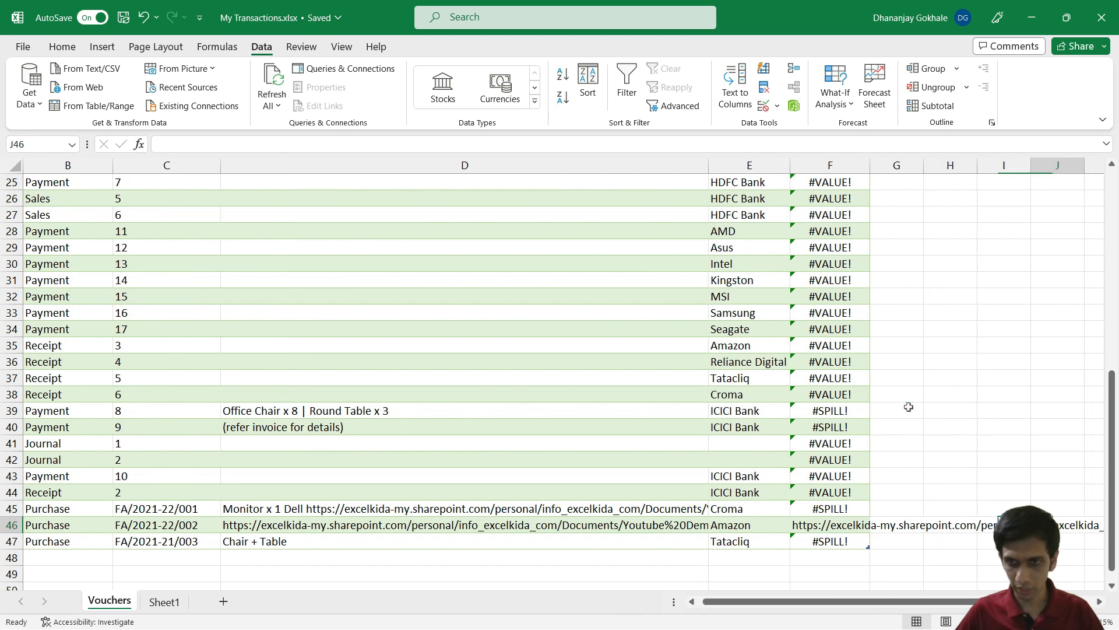
{"action": "key", "text": "Left"}
{"action": "key", "text": "Left"}
{"action": "key", "text": "Left"}
{"action": "key", "text": "Left"}
{"action": "key", "text": "Left"}
{"action": "key", "text": "Left"}
{"action": "key", "text": "Left"}
{"action": "key", "text": "Left"}
{"action": "key", "text": "Left"}
{"action": "key", "text": "Left"}
{"action": "key", "text": "Left"}
{"action": "key", "text": "Left"}
{"action": "key", "text": "Left"}
{"action": "key", "text": "Left"}
{"action": "key", "text": "Left"}
{"action": "key", "text": "Left"}
{"action": "key", "text": "Right"}
{"action": "key", "text": "Right"}
{"action": "key", "text": "Right"}
{"action": "key", "text": "Right"}
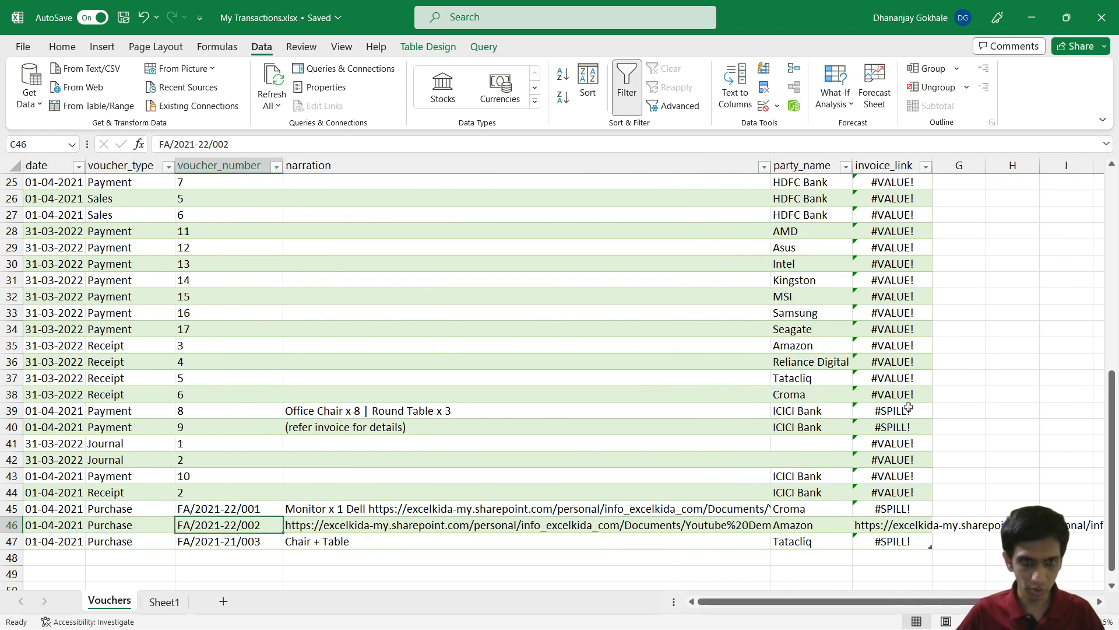
{"action": "key", "text": "Up"}
{"action": "key", "text": "Right"}
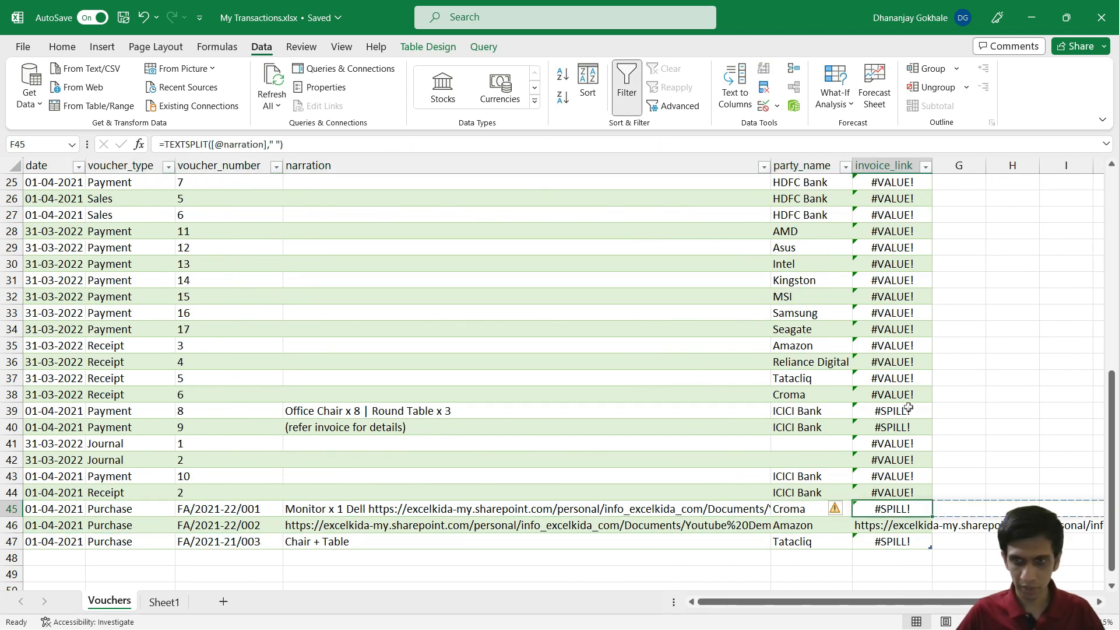
{"action": "key", "text": "Right"}
{"action": "key", "text": "Right"}
{"action": "key", "text": "Left"}
{"action": "key", "text": "Left"}
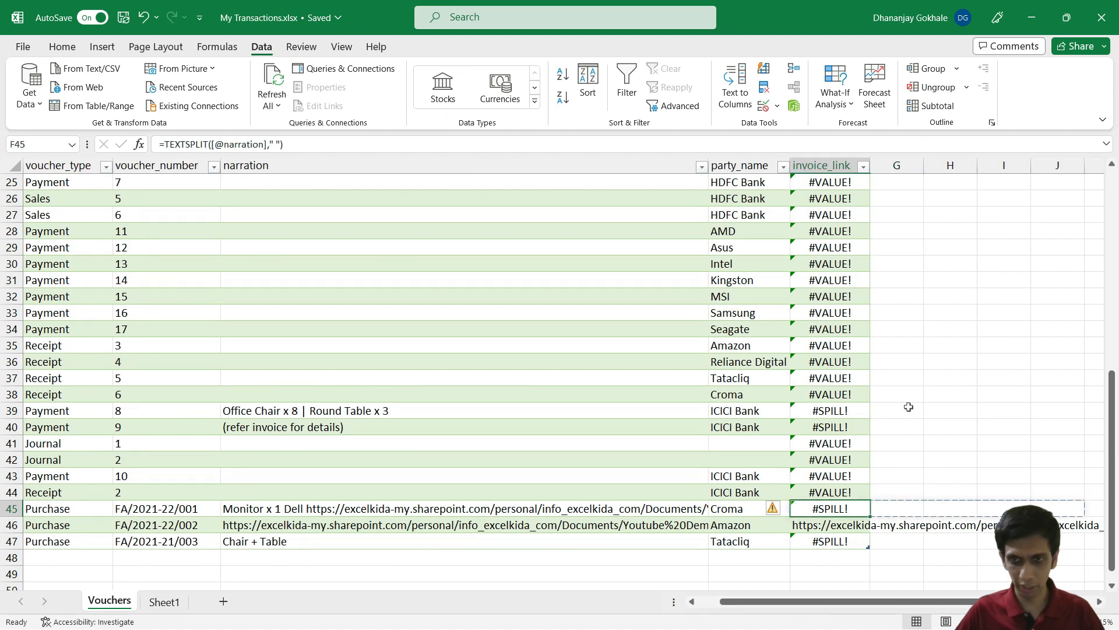
{"action": "key", "text": "ctrl+Up"}
{"action": "key", "text": "Down"}
{"action": "key", "text": "F2"}
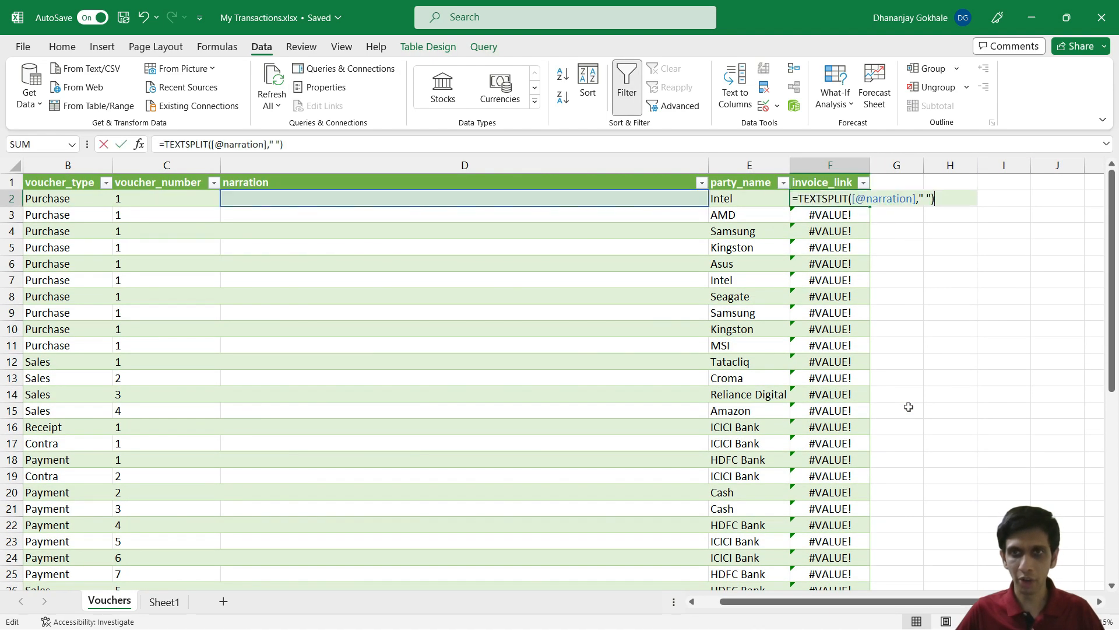
Step: Insert LET(items, right after the equals sign in F2's TEXTSPLIT formula
{"action": "key", "text": "Left"}
{"action": "key", "text": "Left"}
{"action": "key", "text": "Left"}
{"action": "key", "text": "Left"}
{"action": "key", "text": "Left"}
{"action": "key", "text": "Left"}
{"action": "key", "text": "Left"}
{"action": "key", "text": "Left"}
{"action": "key", "text": "Left"}
{"action": "key", "text": "Left"}
{"action": "key", "text": "Left"}
{"action": "key", "text": "Left"}
{"action": "key", "text": "Left"}
{"action": "key", "text": "Left"}
{"action": "key", "text": "Left"}
{"action": "key", "text": "Left"}
{"action": "key", "text": "Left"}
{"action": "key", "text": "Left"}
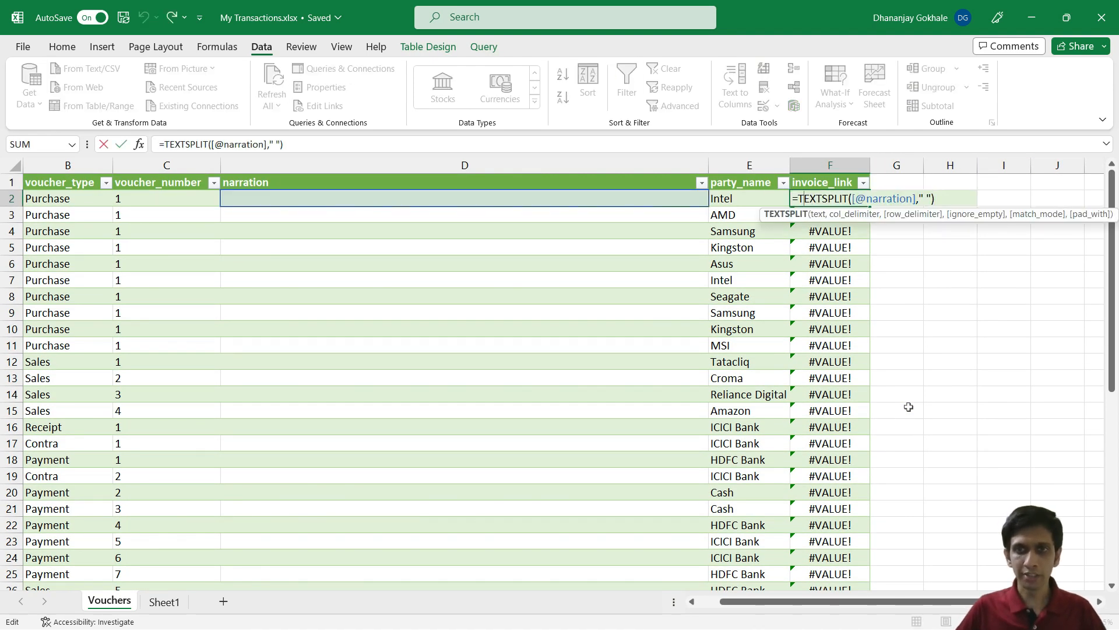
{"action": "key", "text": "Left"}
{"action": "type", "text": "LET"}
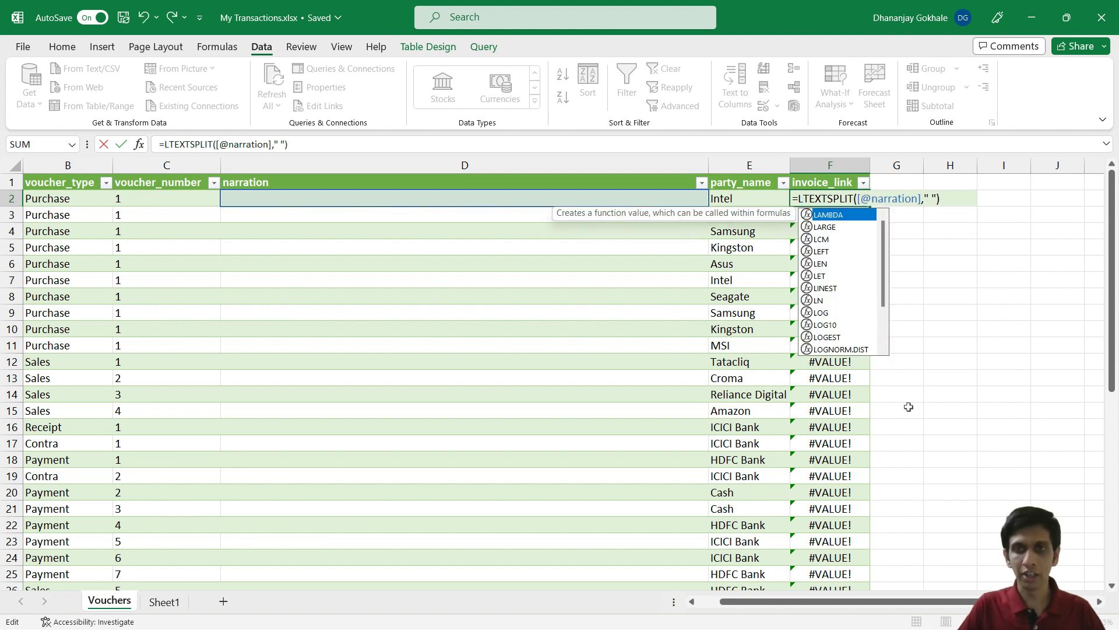
{"action": "type", "text": "("}
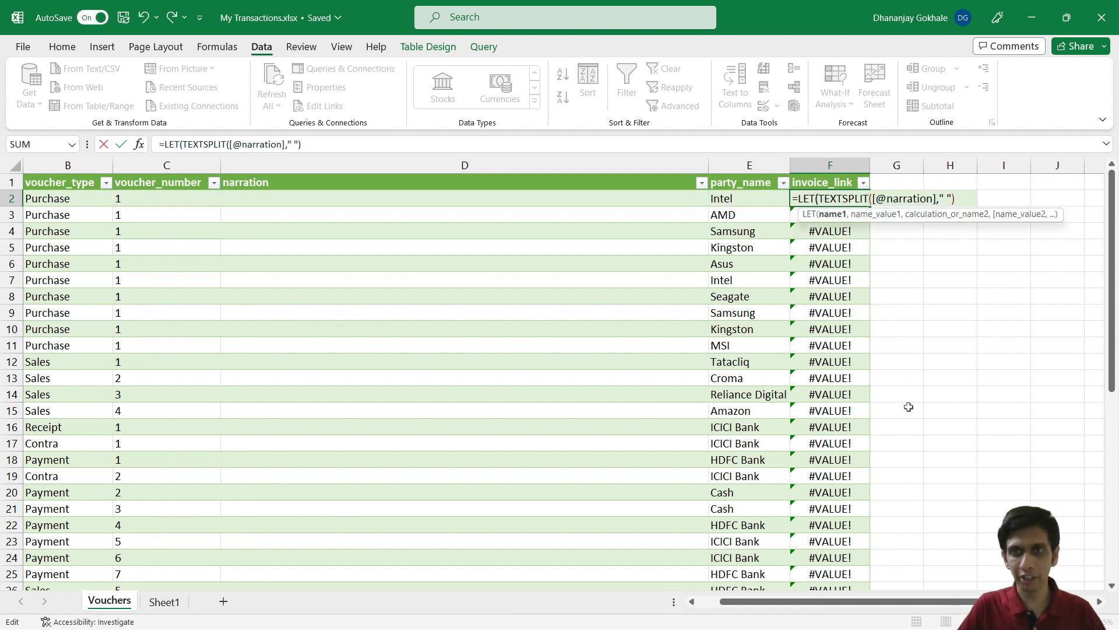
{"action": "type", "text": "items"}
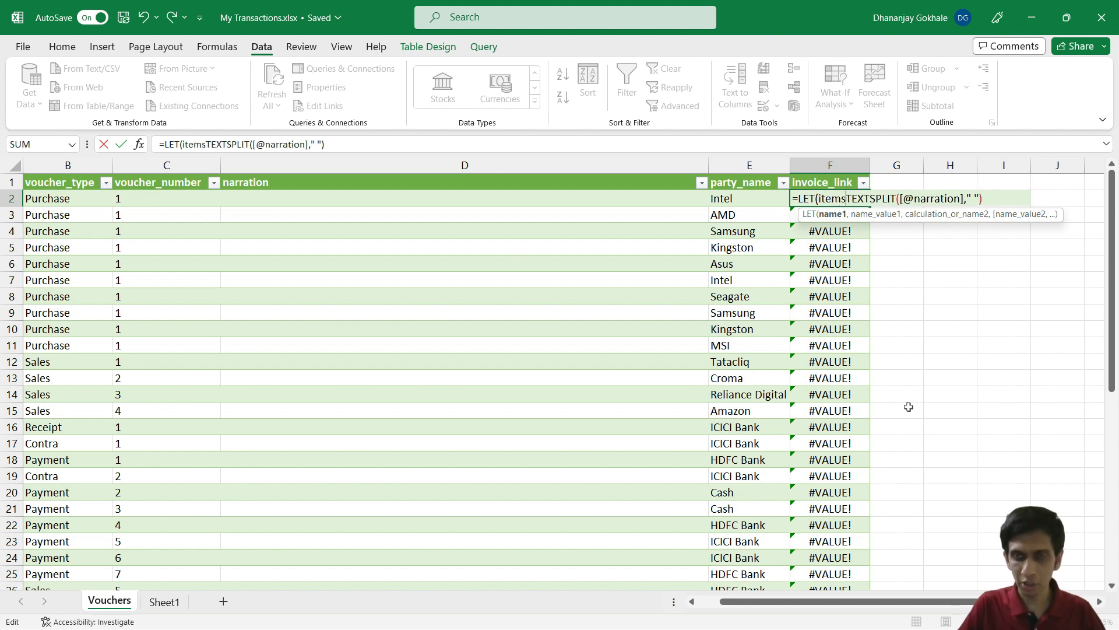
{"action": "type", "text": ","}
Step: Check the TEXTSPLIT part stored as items and add a comma after it
{"action": "key", "text": "Right"}
{"action": "key", "text": "Right"}
{"action": "key", "text": "Right"}
{"action": "key", "text": "Right"}
{"action": "key", "text": "Right"}
{"action": "key", "text": "Right"}
{"action": "key", "text": "Right"}
{"action": "key", "text": "Right"}
{"action": "key", "text": "Right"}
{"action": "key", "text": "Right"}
{"action": "key", "text": "Right"}
{"action": "key", "text": "Right"}
{"action": "key", "text": "Right"}
{"action": "key", "text": "Right"}
{"action": "key", "text": "Right"}
{"action": "key", "text": "Right"}
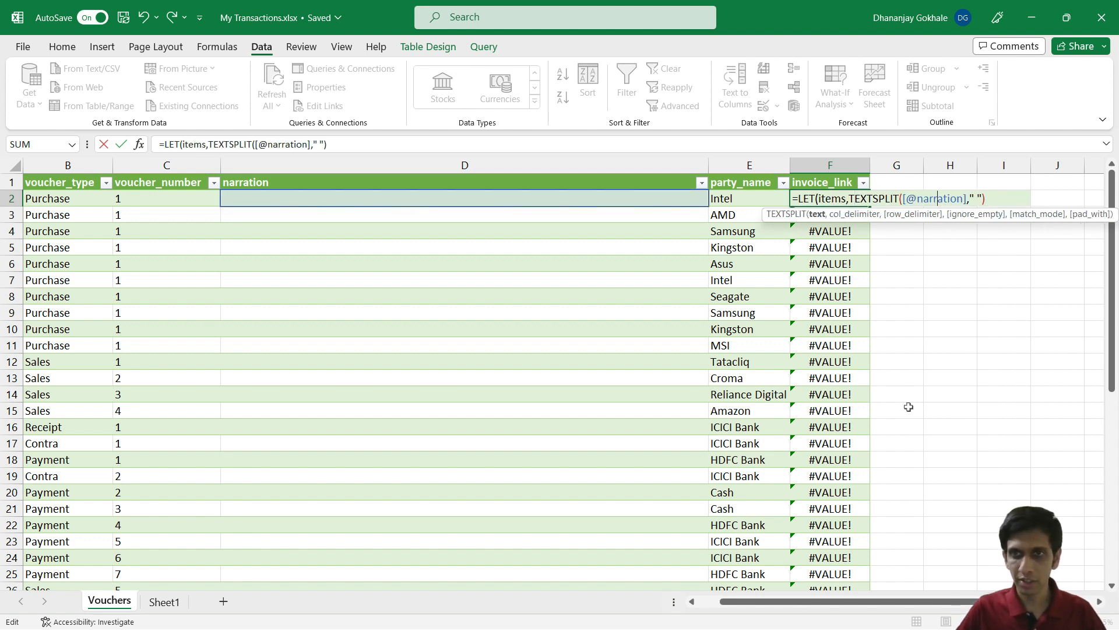
{"action": "key", "text": "Left"}
{"action": "key", "text": "Left"}
{"action": "key", "text": "Left"}
{"action": "key", "text": "Left"}
{"action": "key", "text": "Left"}
{"action": "key", "text": "Left"}
{"action": "key", "text": "Left"}
{"action": "key", "text": "Left"}
{"action": "key", "text": "Left"}
{"action": "key", "text": "Left"}
{"action": "key", "text": "Left"}
{"action": "key", "text": "Left"}
{"action": "key", "text": "Left"}
{"action": "key", "text": "Left"}
{"action": "key", "text": "Left"}
{"action": "key", "text": "Left"}
{"action": "key", "text": "Left"}
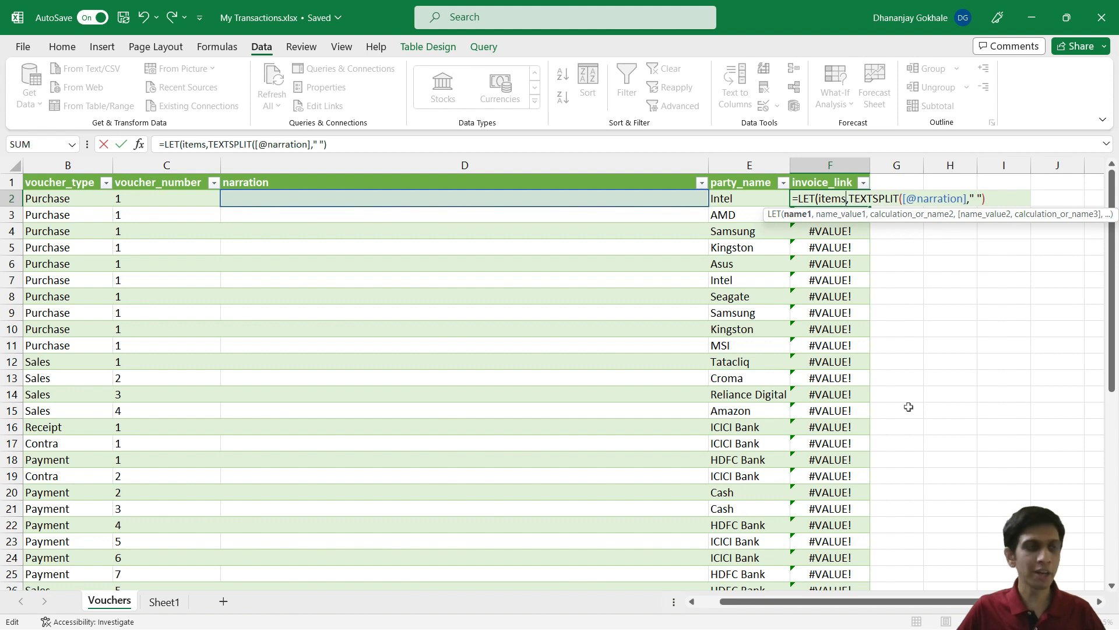
{"action": "key", "text": "Right"}
{"action": "key", "text": "Right"}
{"action": "key", "text": "Right"}
{"action": "key", "text": "Right"}
{"action": "key", "text": "Right"}
{"action": "key", "text": "Right"}
{"action": "key", "text": "Right"}
{"action": "key", "text": "Right"}
{"action": "key", "text": "Right"}
{"action": "key", "text": "Right"}
{"action": "key", "text": "Right"}
{"action": "key", "text": "Right"}
{"action": "key", "text": "Right"}
{"action": "key", "text": "Right"}
{"action": "key", "text": "Right"}
{"action": "key", "text": "Right"}
{"action": "key", "text": "Right"}
{"action": "key", "text": "Right"}
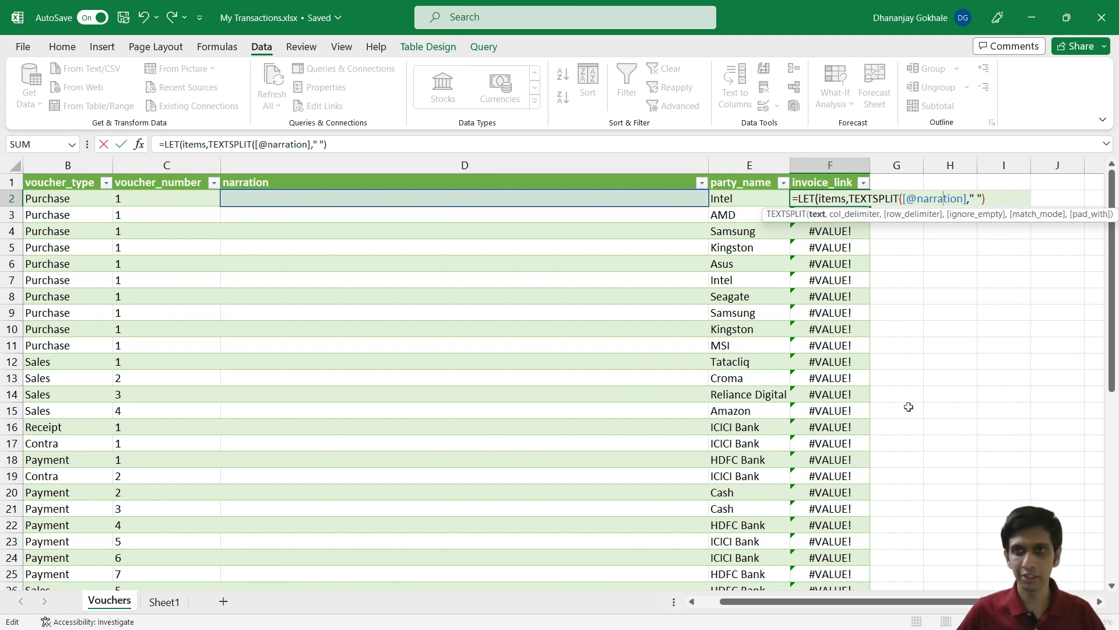
{"action": "key", "text": "Right"}
{"action": "key", "text": "Right"}
{"action": "key", "text": "Right"}
{"action": "key", "text": "Right"}
{"action": "key", "text": "Right"}
{"action": "key", "text": "Right"}
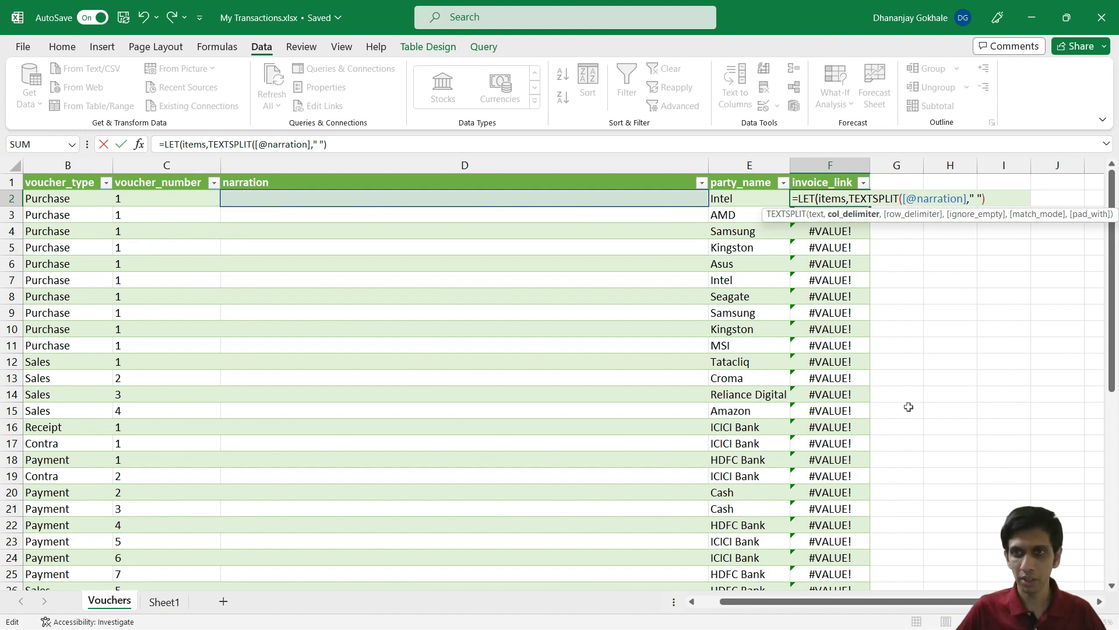
{"action": "key", "text": "Left"}
{"action": "key", "text": "Left"}
{"action": "key", "text": "Left"}
{"action": "key", "text": "Left"}
{"action": "key", "text": "Left"}
{"action": "key", "text": "Left"}
{"action": "key", "text": "Left"}
{"action": "key", "text": "Left"}
{"action": "key", "text": "Left"}
{"action": "key", "text": "Left"}
{"action": "key", "text": "Left"}
{"action": "key", "text": "Left"}
{"action": "key", "text": "Left"}
{"action": "key", "text": "Left"}
{"action": "key", "text": "Left"}
{"action": "key", "text": "Left"}
{"action": "key", "text": "Left"}
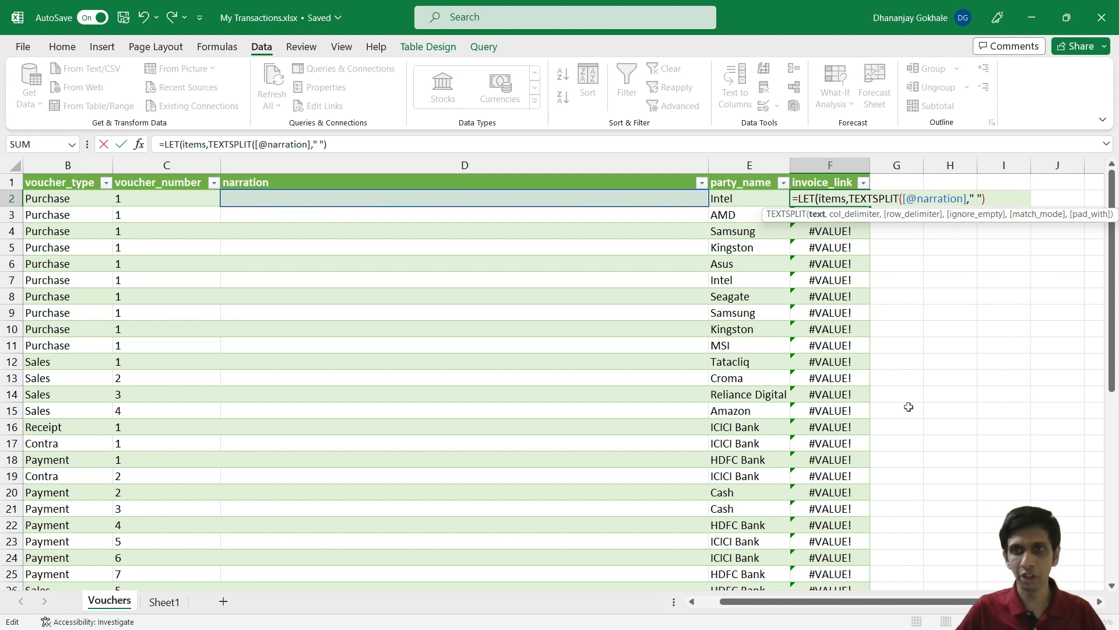
{"action": "key", "text": "Left"}
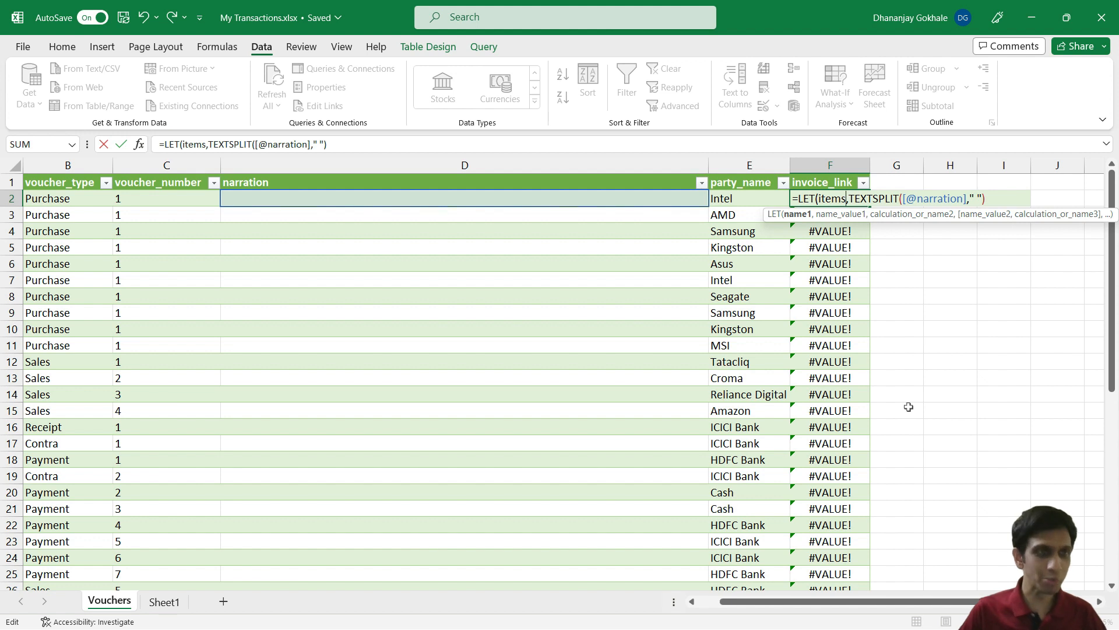
{"action": "key", "text": "shift+Left"}
{"action": "key", "text": "shift+Left"}
{"action": "key", "text": "shift+Left"}
{"action": "key", "text": "shift+Left"}
{"action": "key", "text": "shift+Left"}
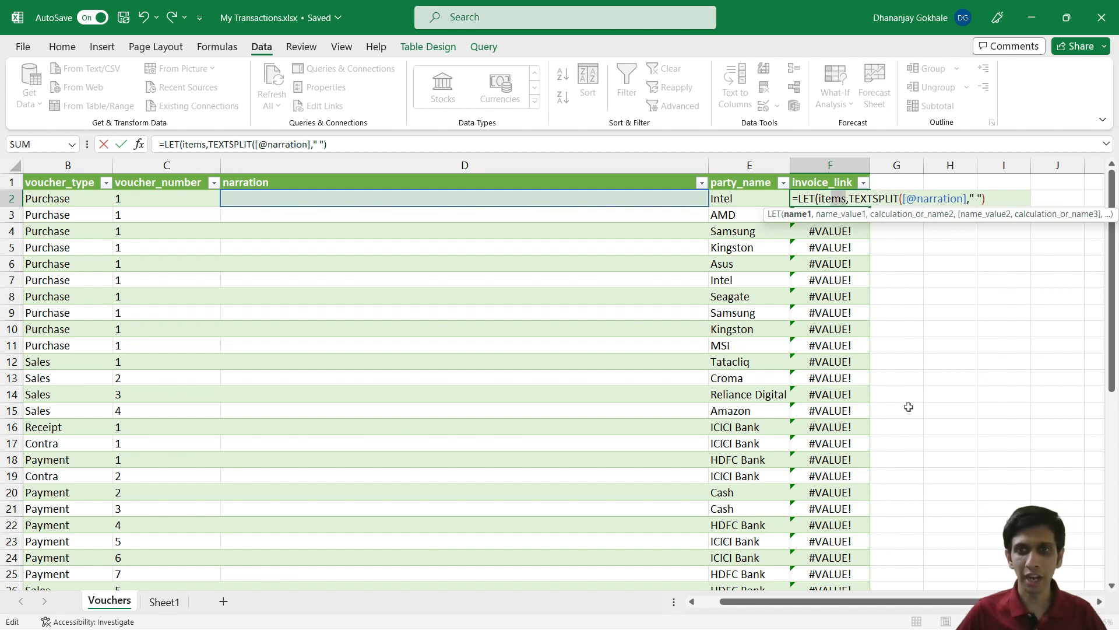
{"action": "key", "text": "shift+Right"}
{"action": "key", "text": "shift+Right"}
{"action": "key", "text": "shift+Right"}
{"action": "key", "text": "shift+Right"}
{"action": "key", "text": "shift+Right"}
{"action": "key", "text": "shift+Right"}
{"action": "key", "text": "shift+Right"}
{"action": "key", "text": "shift+Right"}
{"action": "key", "text": "shift+Right"}
{"action": "key", "text": "shift+Right"}
{"action": "key", "text": "shift+Right"}
{"action": "key", "text": "shift+Right"}
{"action": "key", "text": "shift+Right"}
{"action": "key", "text": "shift+Right"}
{"action": "key", "text": "shift+Right"}
{"action": "key", "text": "shift+Right"}
{"action": "key", "text": "shift+Right"}
{"action": "key", "text": "shift+Right"}
{"action": "key", "text": "shift+Right"}
{"action": "key", "text": "shift+Right"}
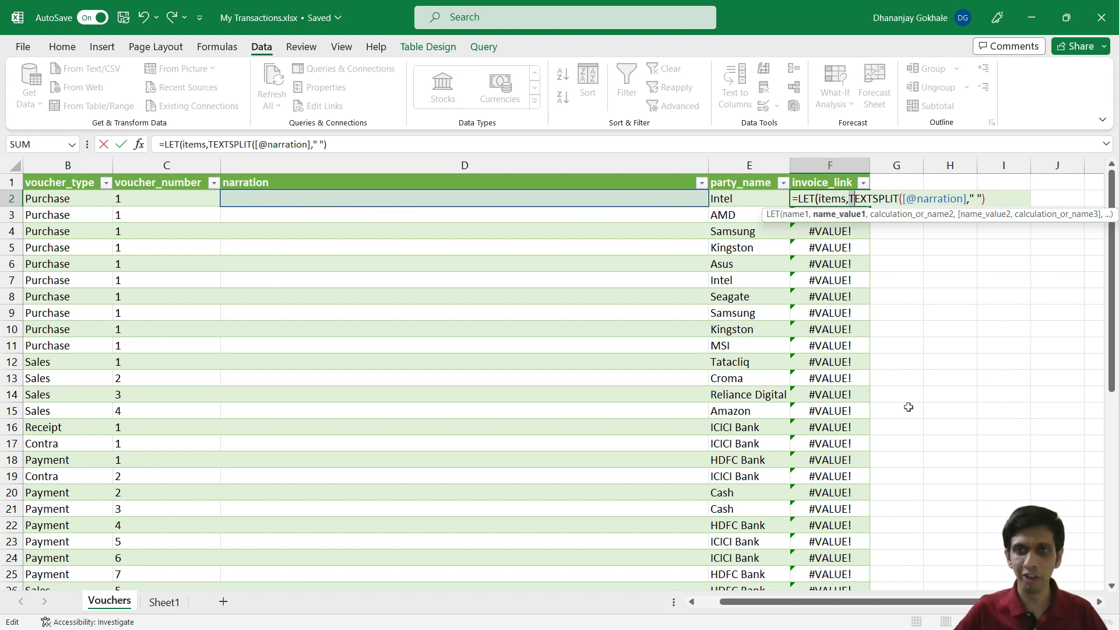
{"action": "key", "text": "shift+Right"}
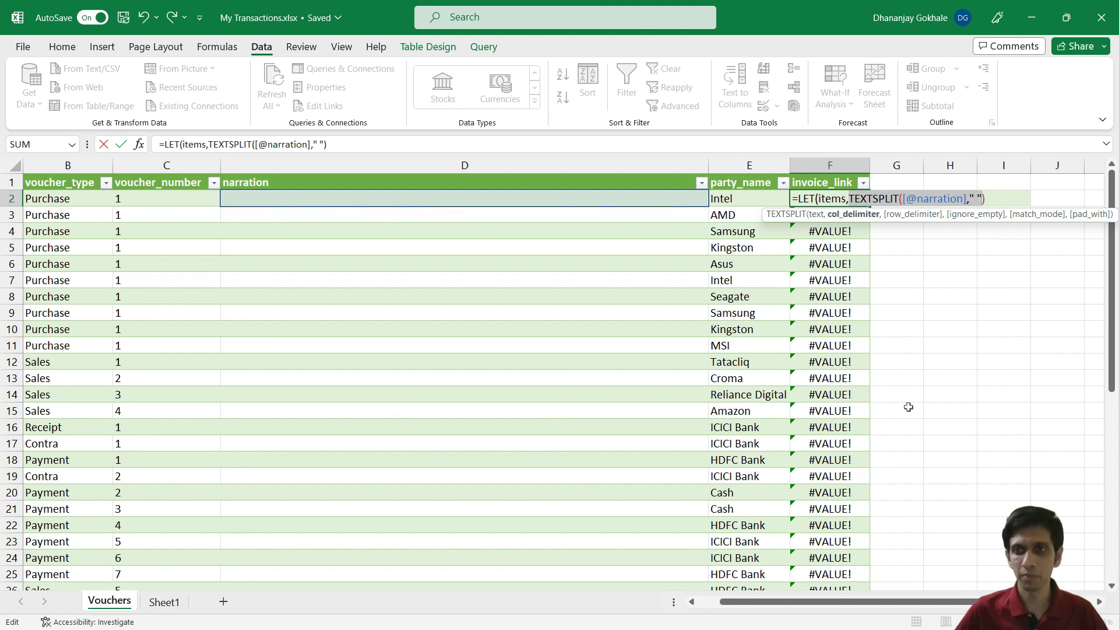
{"action": "key", "text": "Right"}
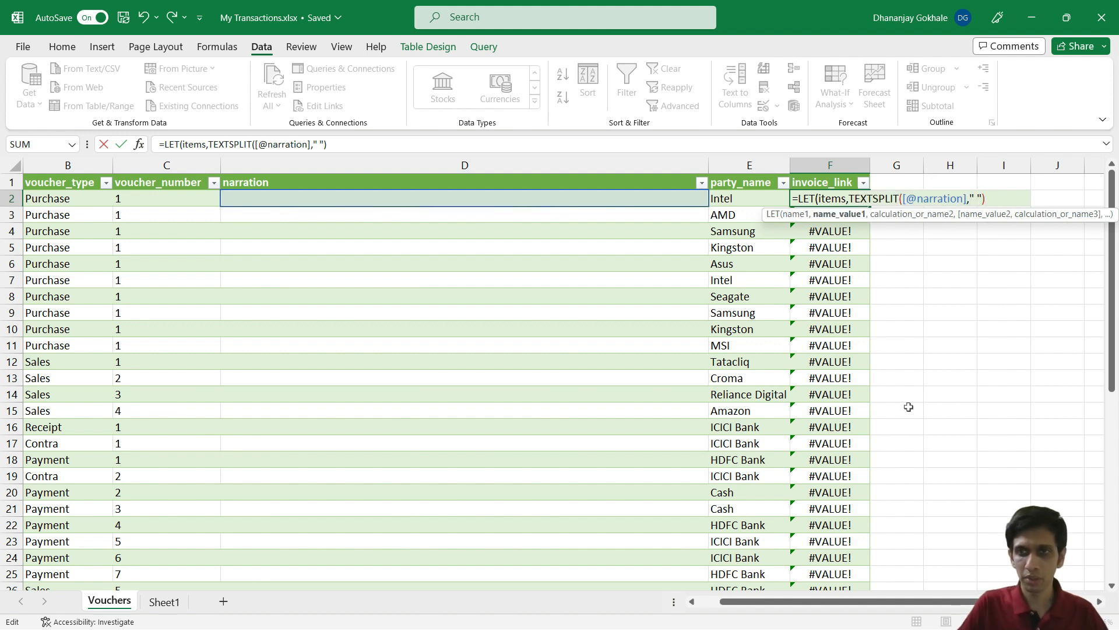
{"action": "type", "text": ","}
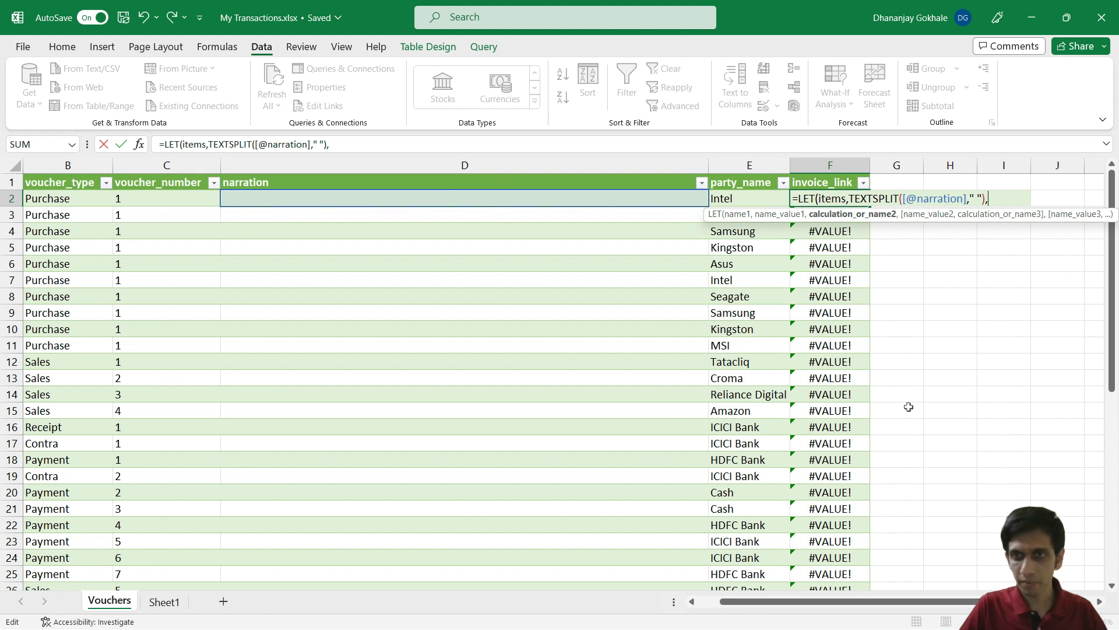
Step: Complete the LET with FILTER(items,LEFT(items,4)="http","") and commit it down the column
{"action": "type", "text": "if"}
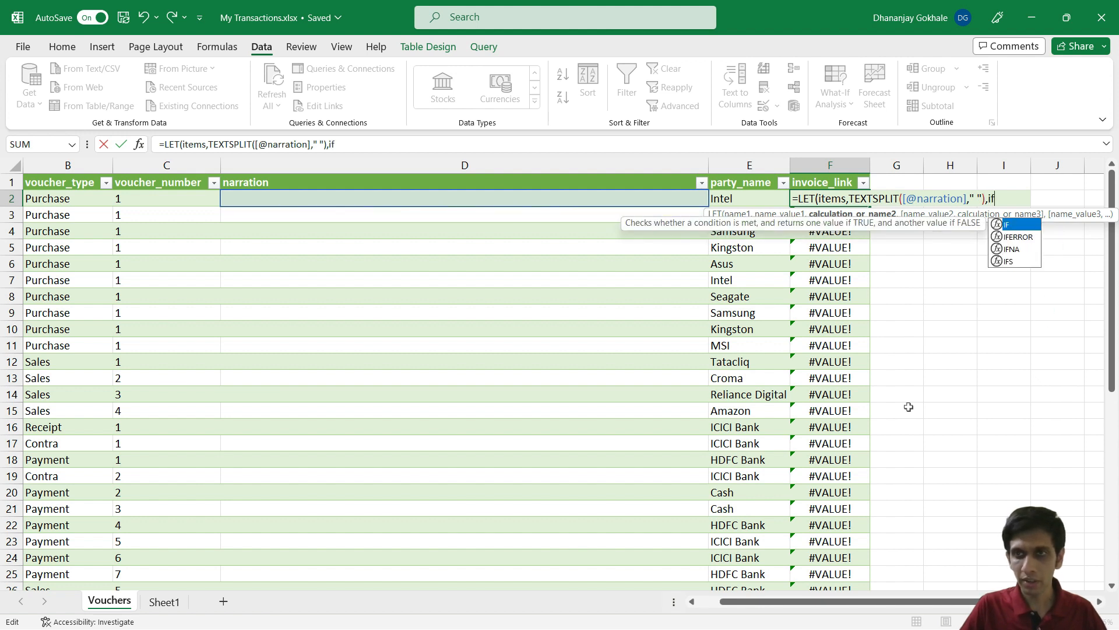
{"action": "key", "text": "BackSpace"}
{"action": "key", "text": "BackSpace"}
{"action": "type", "text": "fil"}
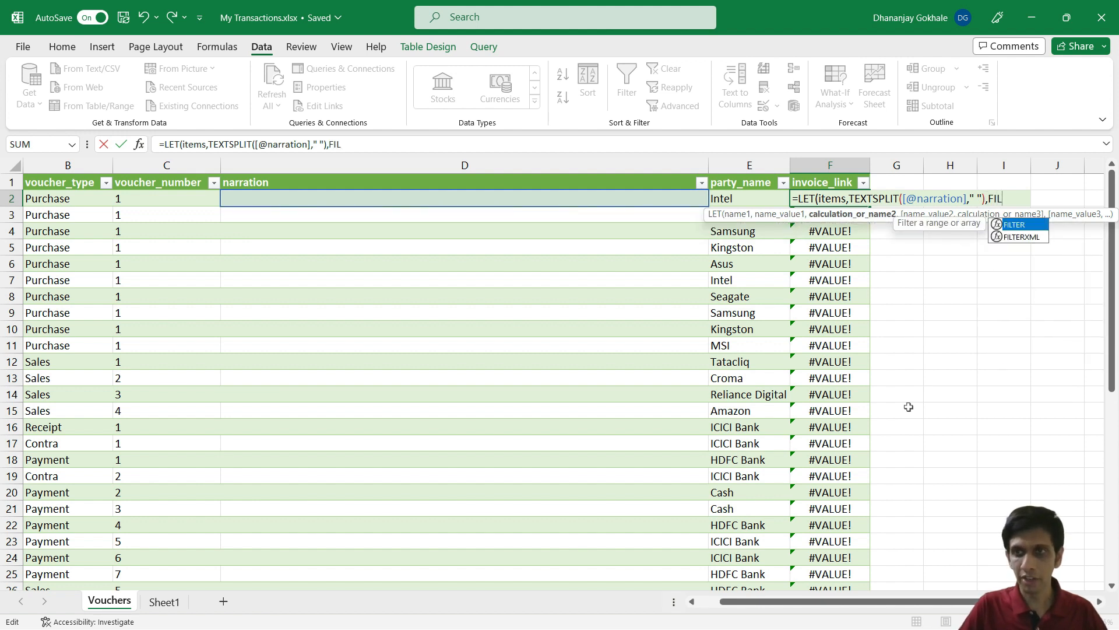
{"action": "key", "text": "Tab"}
{"action": "type", "text": "ite"}
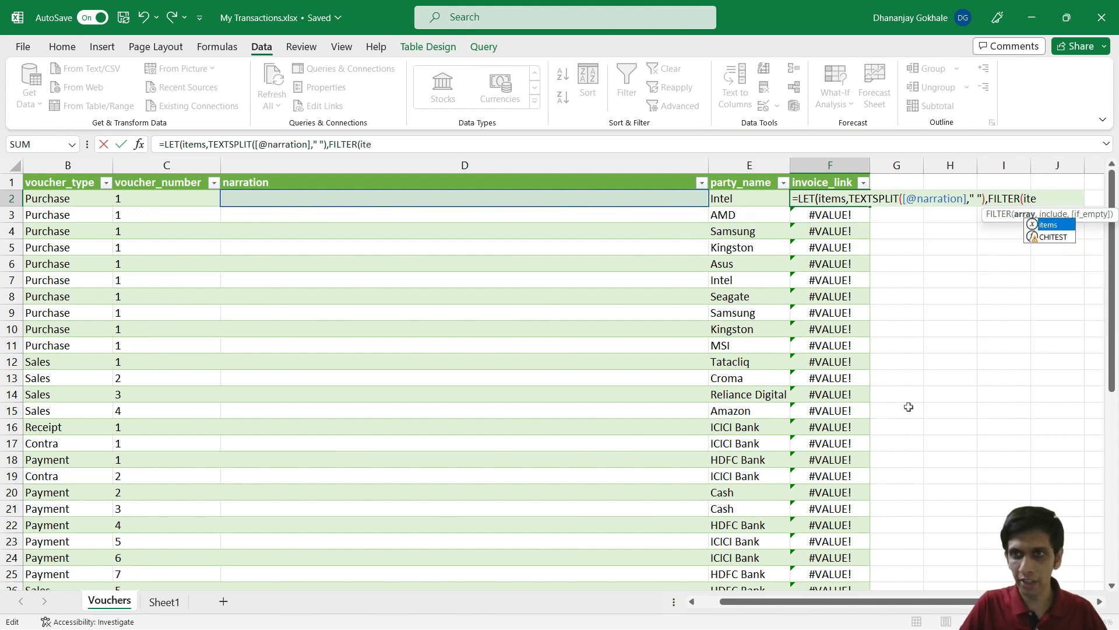
{"action": "key", "text": "Tab"}
{"action": "type", "text": ","}
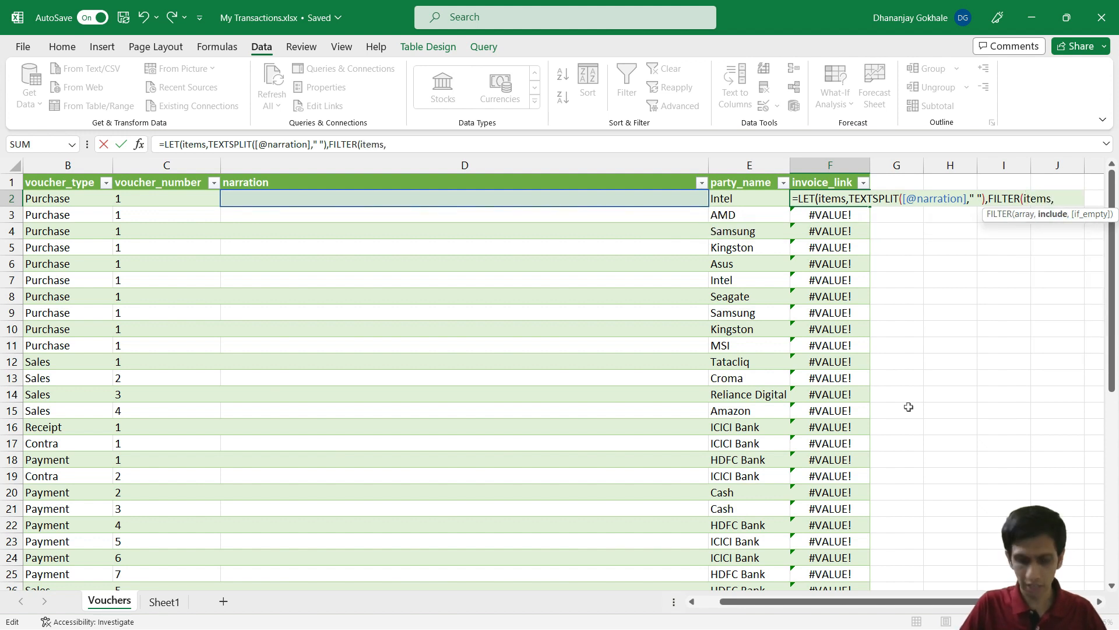
{"action": "type", "text": "LEFT"}
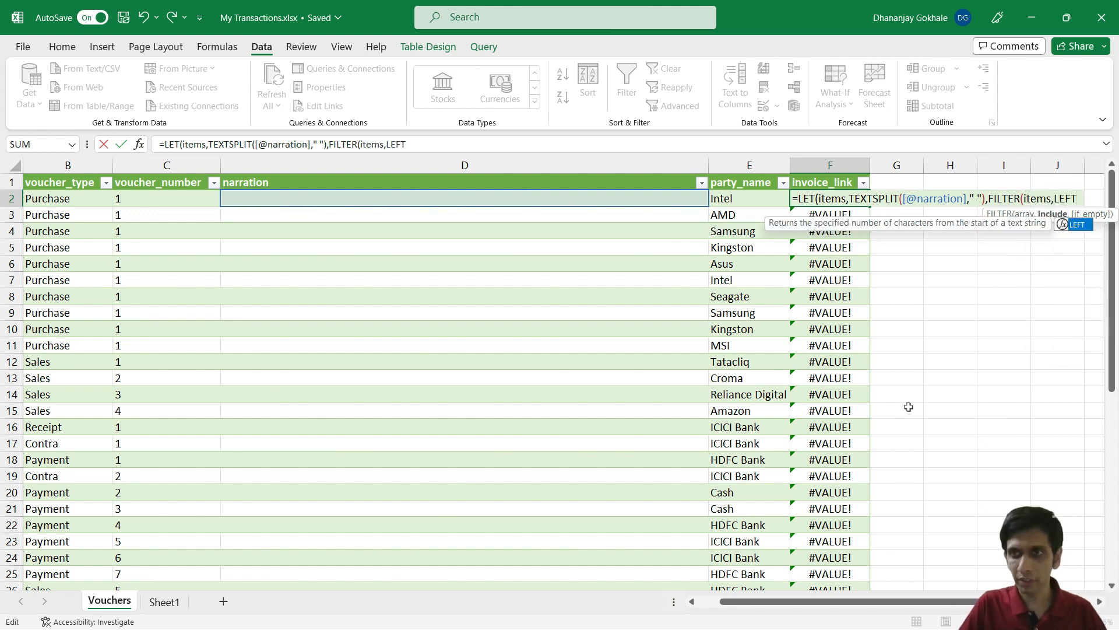
{"action": "type", "text": "("}
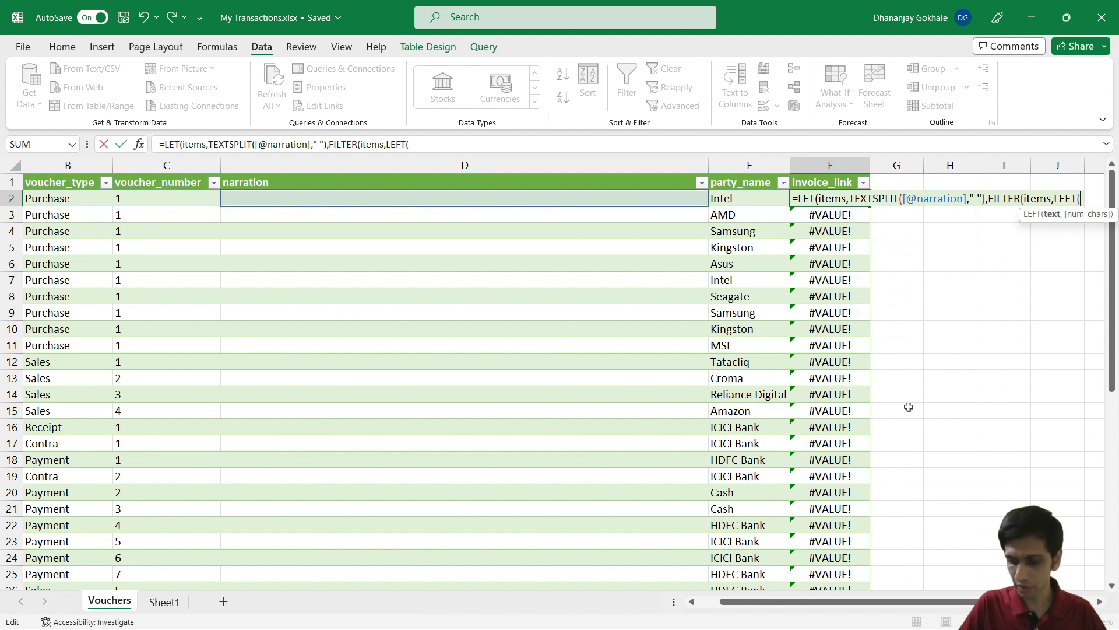
{"action": "type", "text": "items"}
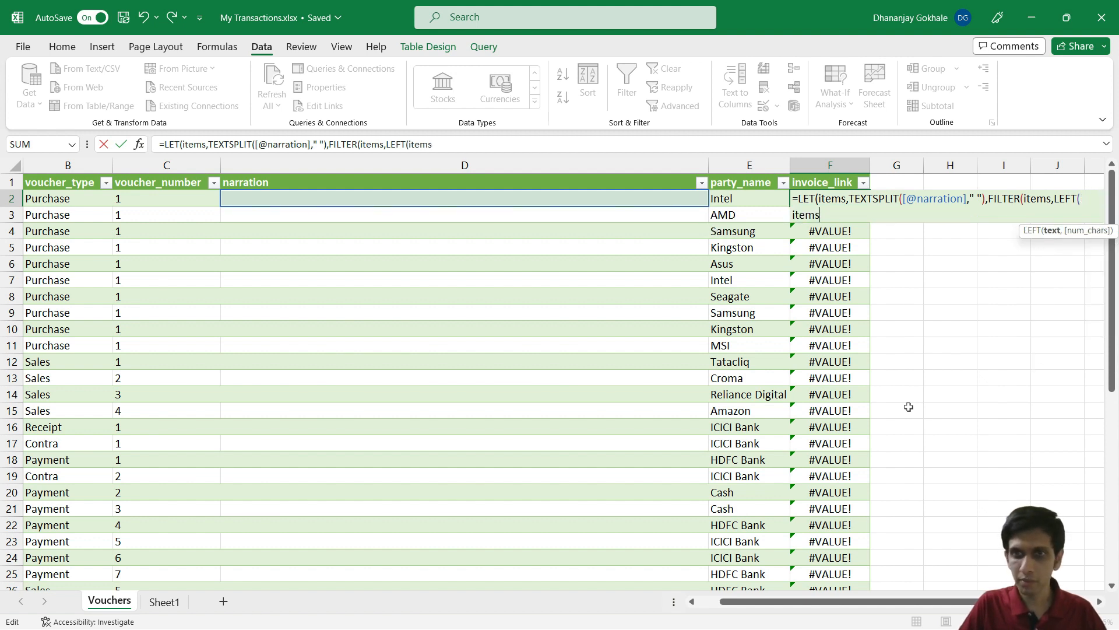
{"action": "type", "text": ",4)"}
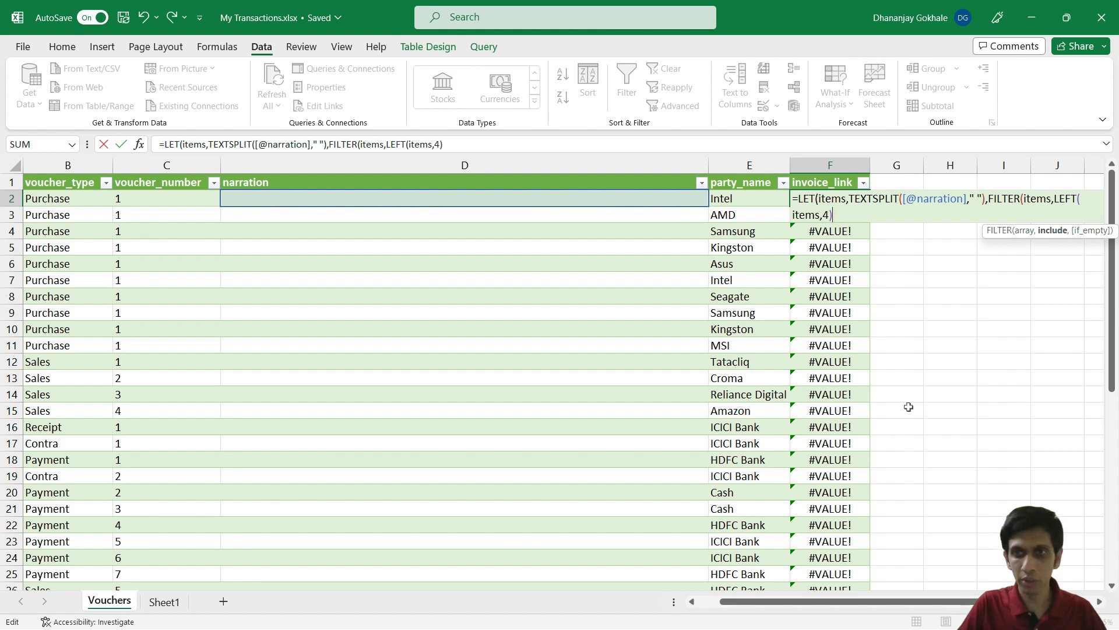
{"action": "type", "text": "=\"htt"}
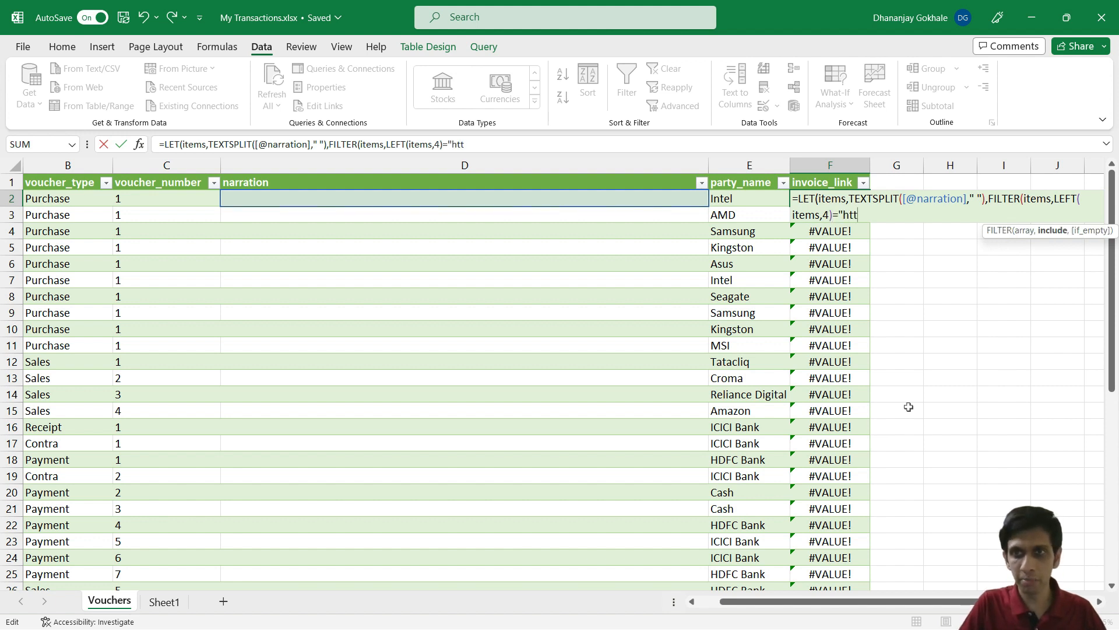
{"action": "type", "text": "p\""}
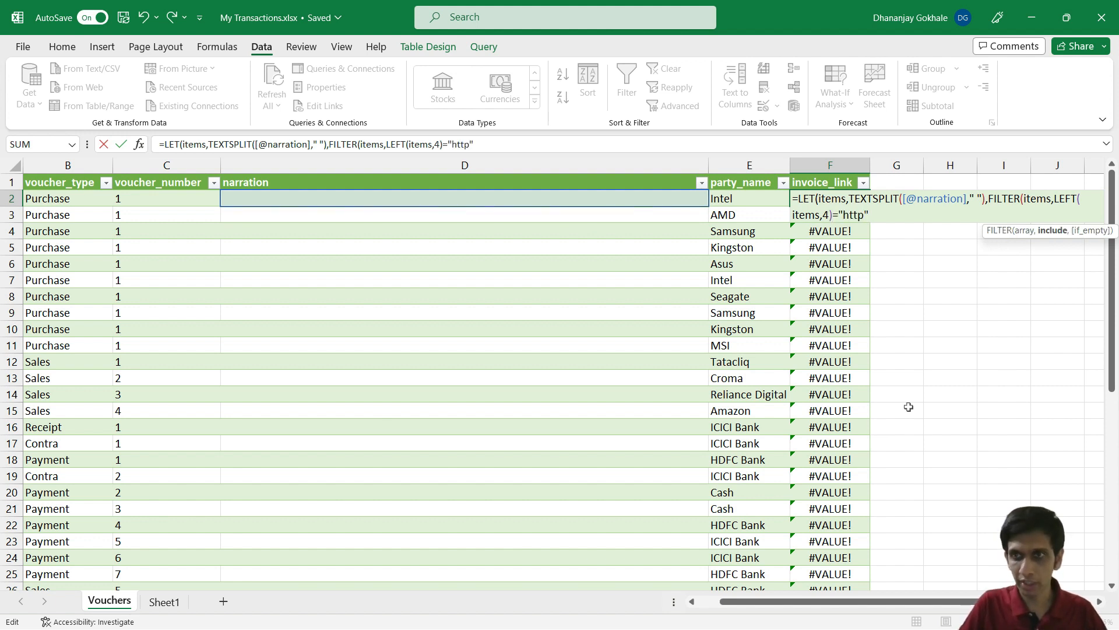
{"action": "type", "text": ","}
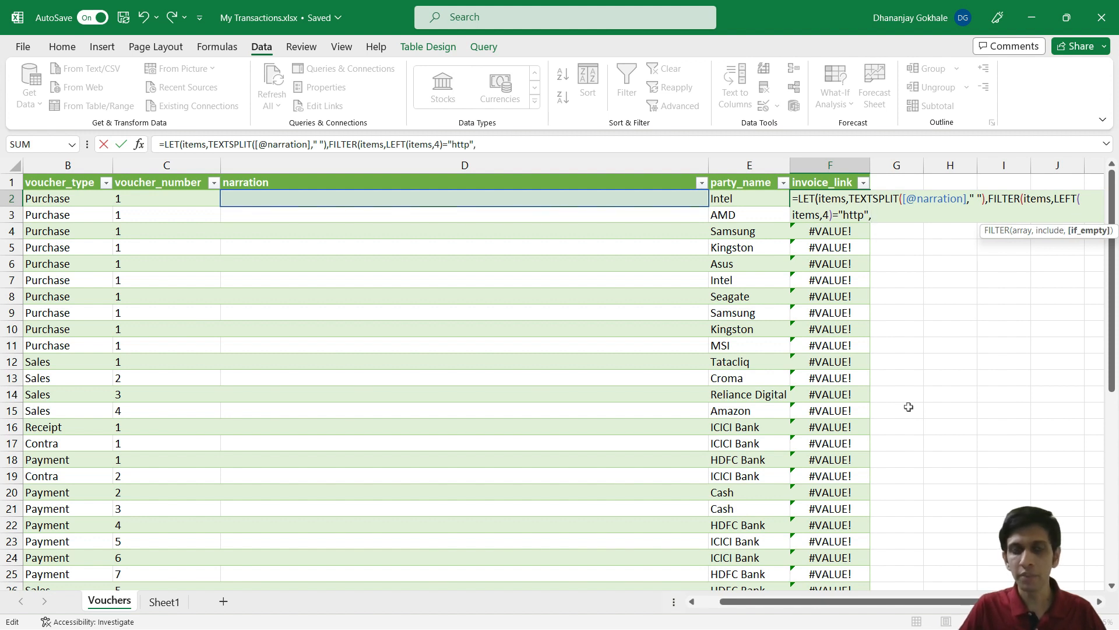
{"action": "type", "text": "\"\""}
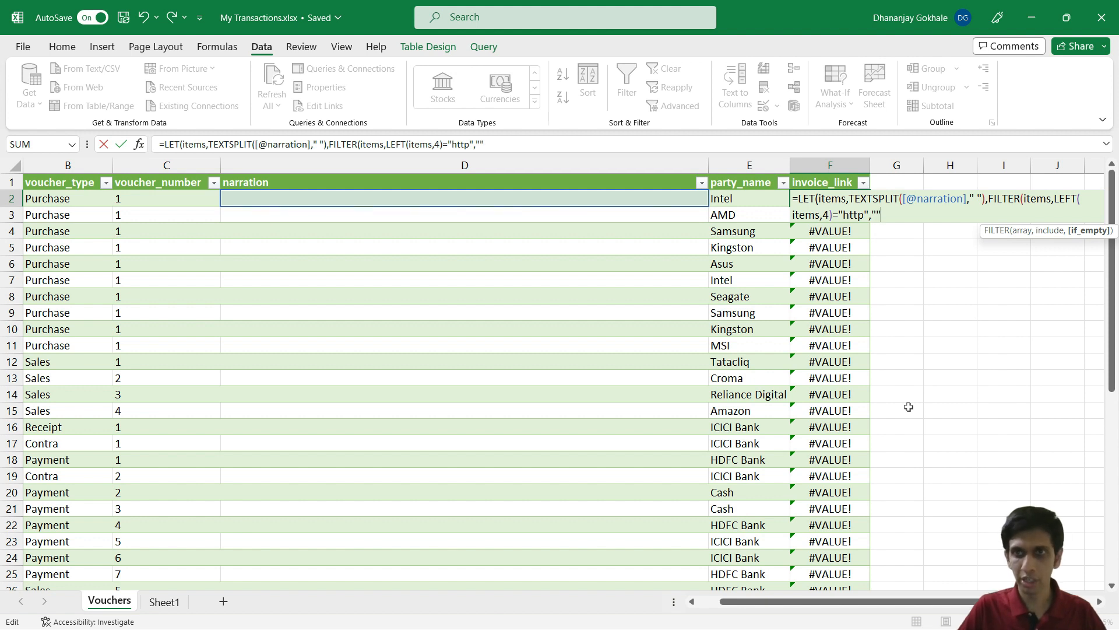
{"action": "type", "text": "\""}
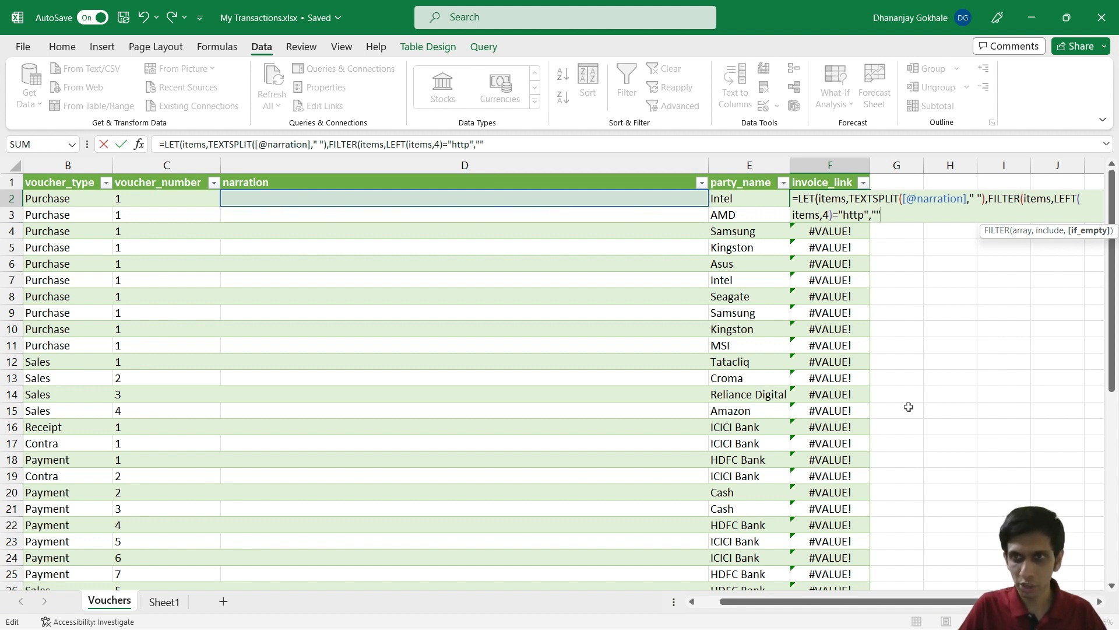
{"action": "type", "text": ")"}
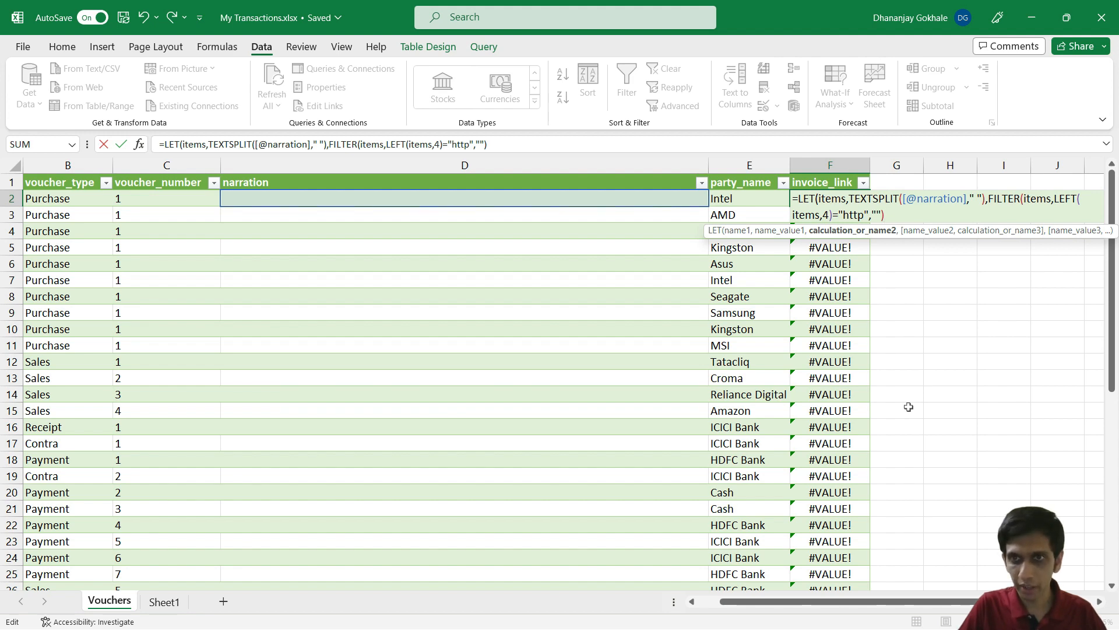
{"action": "type", "text": ")"}
{"action": "key", "text": "Return"}
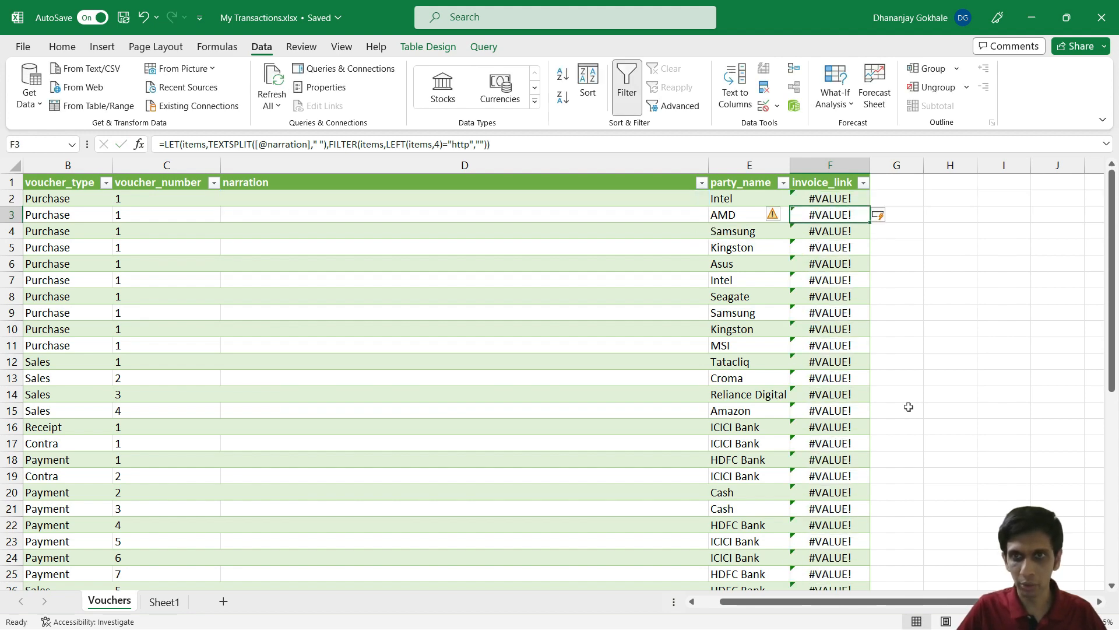
Step: Check the extracted SharePoint URLs and narrations in rows 45 and 46, and row 47's empty result
{"action": "key", "text": "Up"}
{"action": "scroll", "coordinate": [907, 405], "scroll_direction": "down", "scroll_amount": 8}
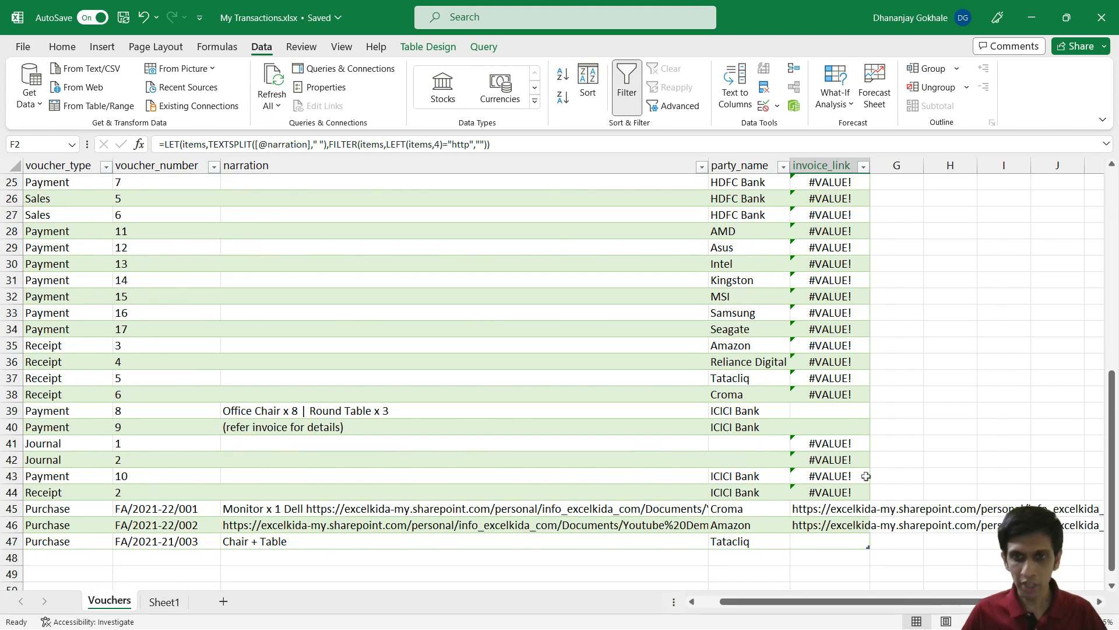
{"action": "left_click", "coordinate": [817, 508]}
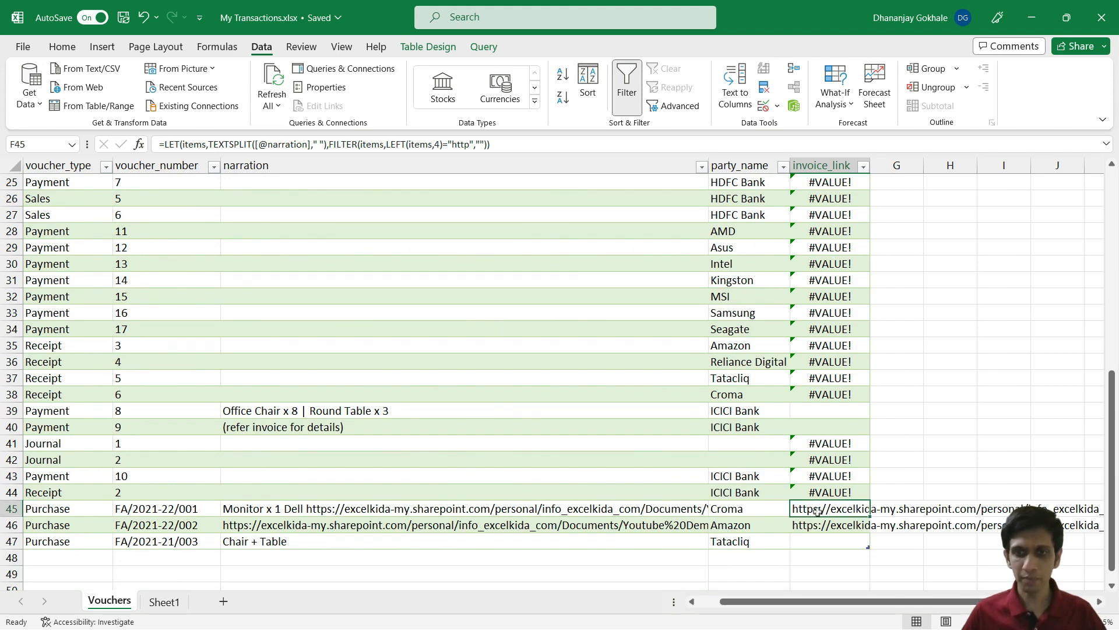
{"action": "left_click", "coordinate": [422, 510]}
{"action": "left_click", "coordinate": [403, 527]}
{"action": "left_click", "coordinate": [842, 509]}
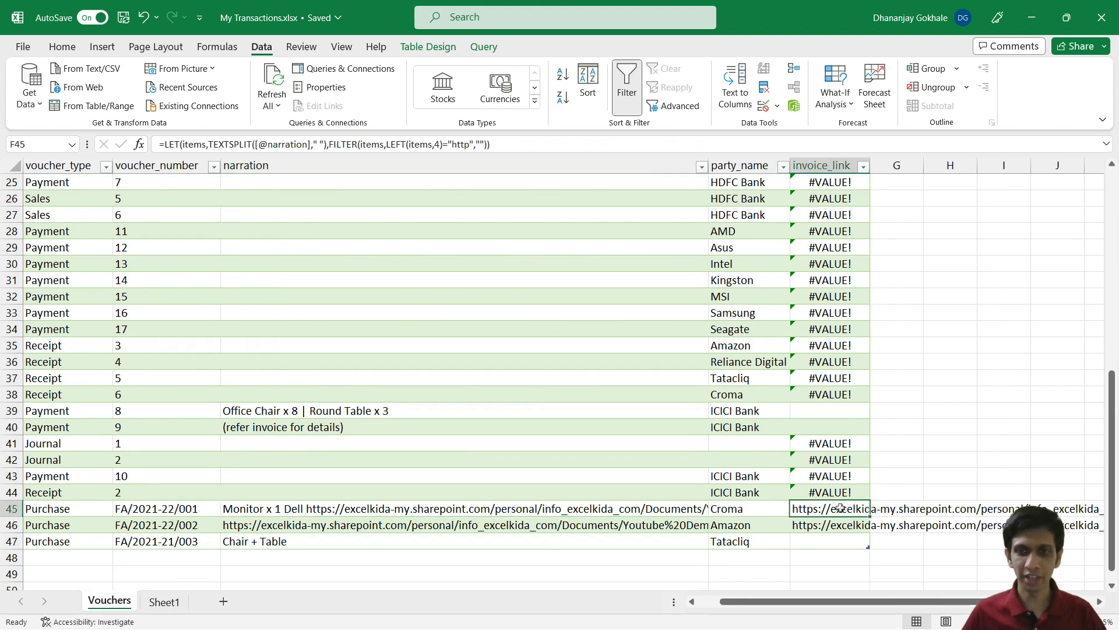
{"action": "left_click", "coordinate": [821, 527]}
{"action": "left_click", "coordinate": [818, 508]}
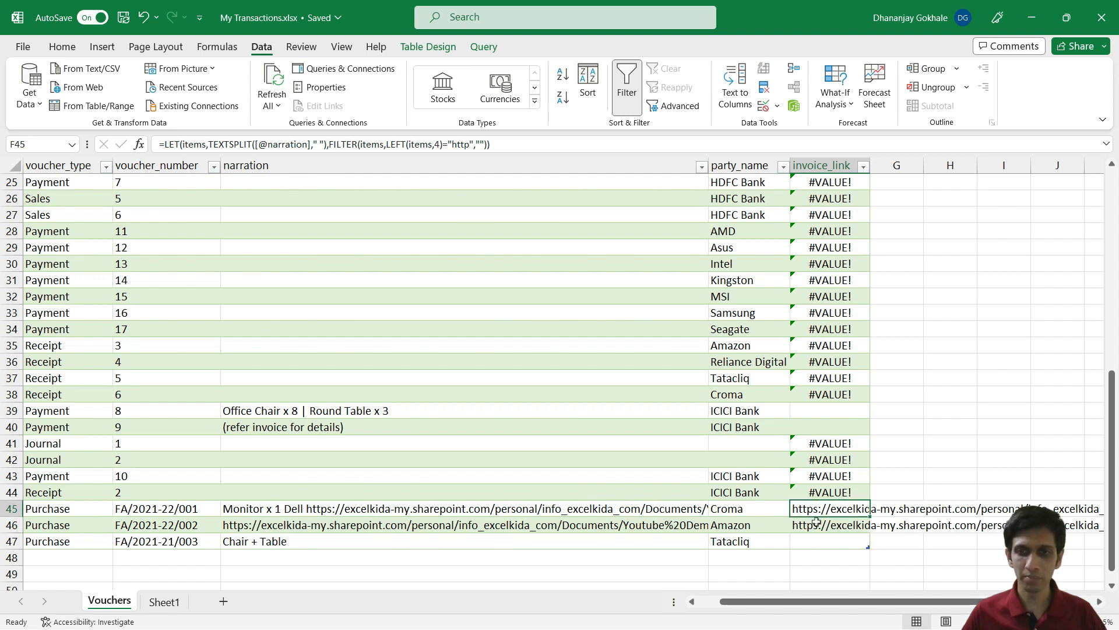
{"action": "left_click", "coordinate": [817, 523]}
{"action": "left_click", "coordinate": [819, 543]}
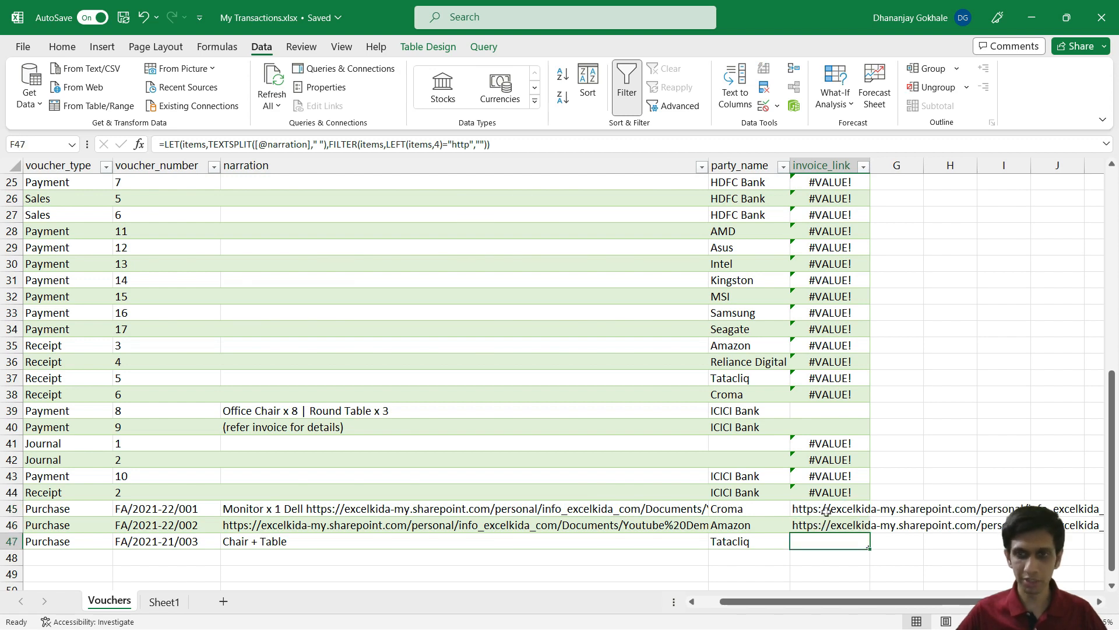
Step: Review the invoice_link formulas in rows 46, 47 and the first row without changes
{"action": "key", "text": "Up"}
{"action": "key", "text": "F2"}
{"action": "key", "text": "Escape"}
{"action": "key", "text": "Up"}
{"action": "key", "text": "Down"}
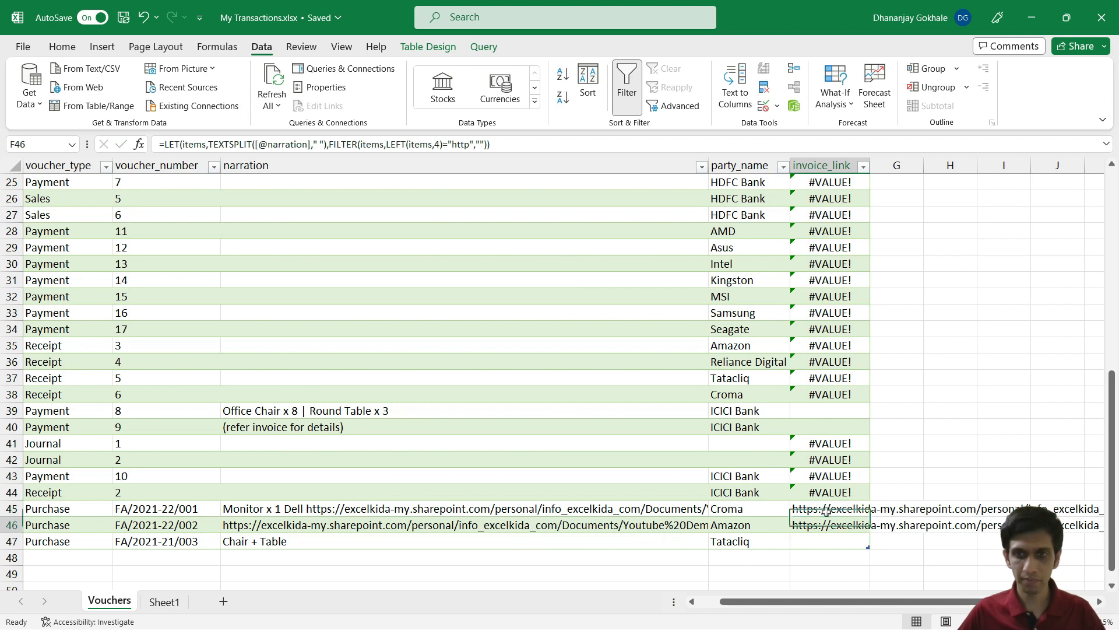
{"action": "key", "text": "ctrl+Up"}
{"action": "key", "text": "F2"}
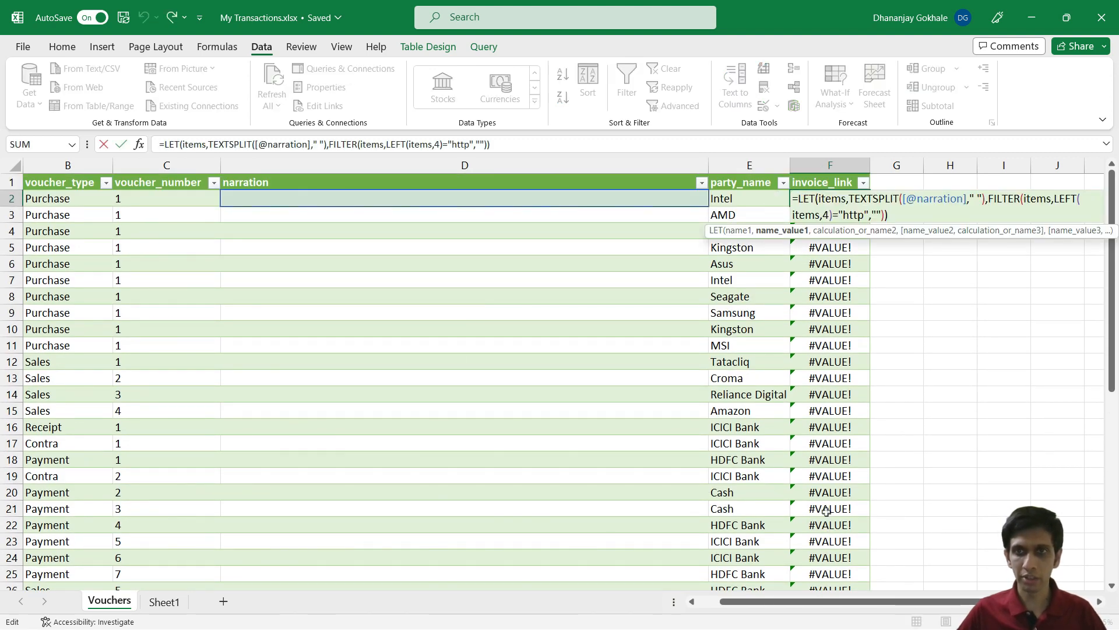
{"action": "key", "text": "Escape"}
{"action": "key", "text": "ctrl+Down"}
{"action": "key", "text": "ctrl+Down"}
{"action": "key", "text": "ctrl+Down"}
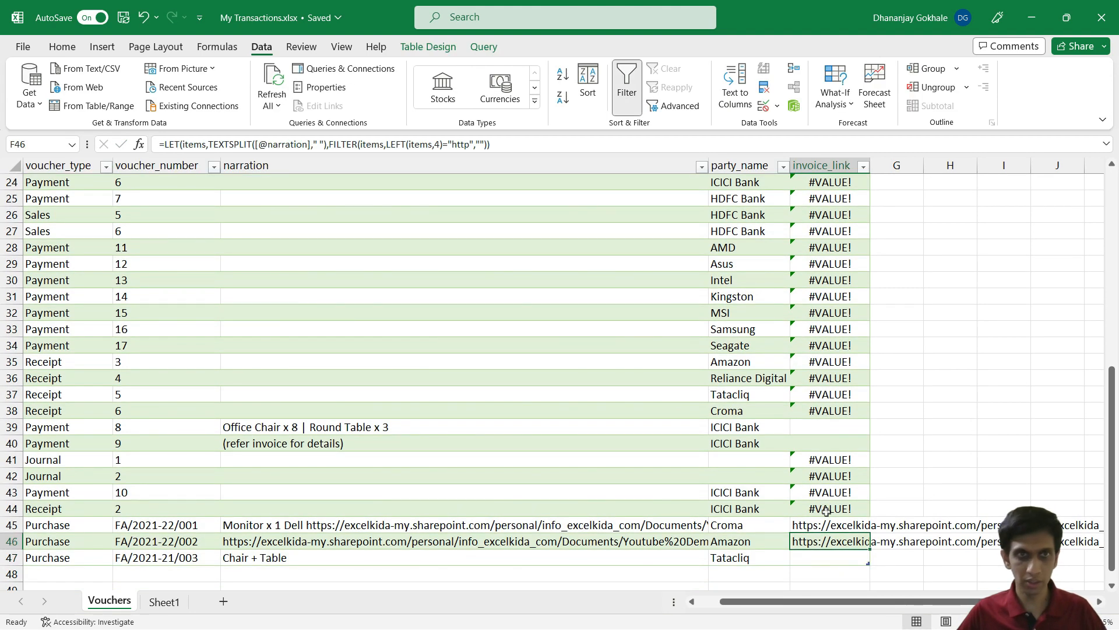
{"action": "key", "text": "F2"}
{"action": "key", "text": "Escape"}
{"action": "key", "text": "Down"}
{"action": "key", "text": "F2"}
{"action": "key", "text": "Escape"}
{"action": "key", "text": "Down"}
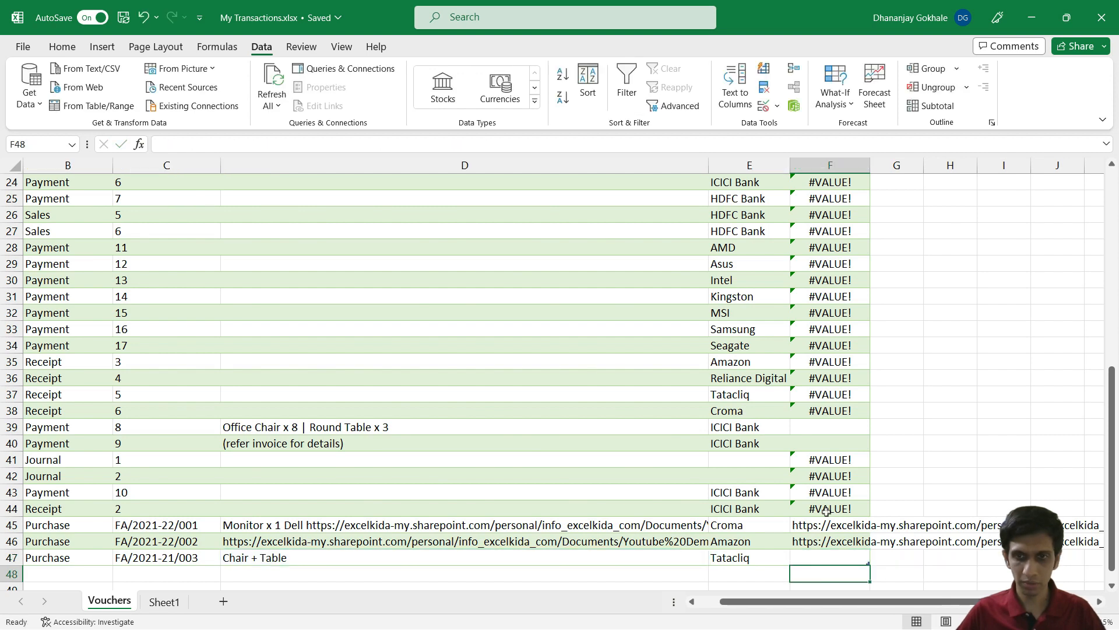
{"action": "key", "text": "Up"}
{"action": "key", "text": "Up"}
{"action": "key", "text": "Up"}
Step: Reopen F2's LET formula with the cursor placed at its start
{"action": "key", "text": "ctrl+Up"}
{"action": "key", "text": "Down"}
{"action": "key", "text": "F2"}
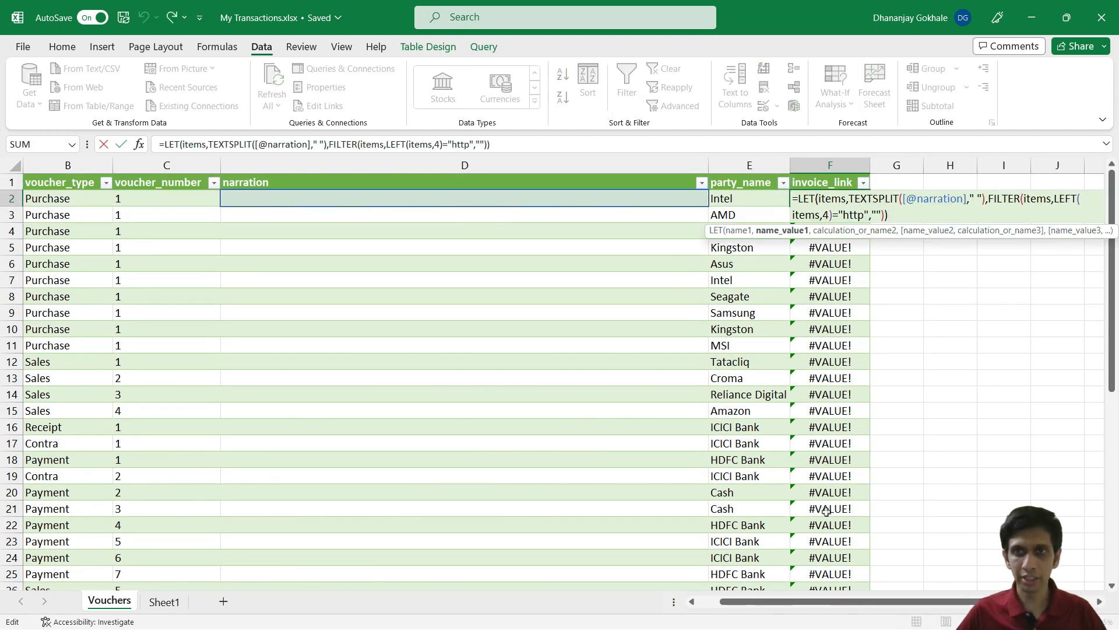
{"action": "key", "text": "ctrl+Left"}
{"action": "key", "text": "ctrl+Left"}
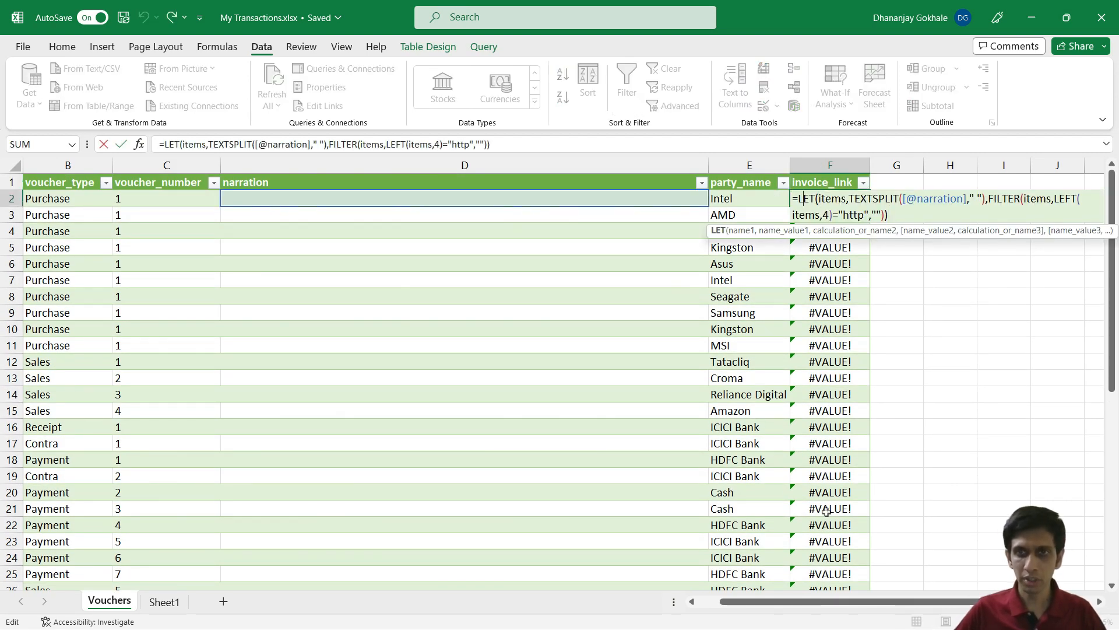
{"action": "key", "text": "Left"}
{"action": "key", "text": "Escape"}
{"action": "key", "text": "Down"}
{"action": "key", "text": "Up"}
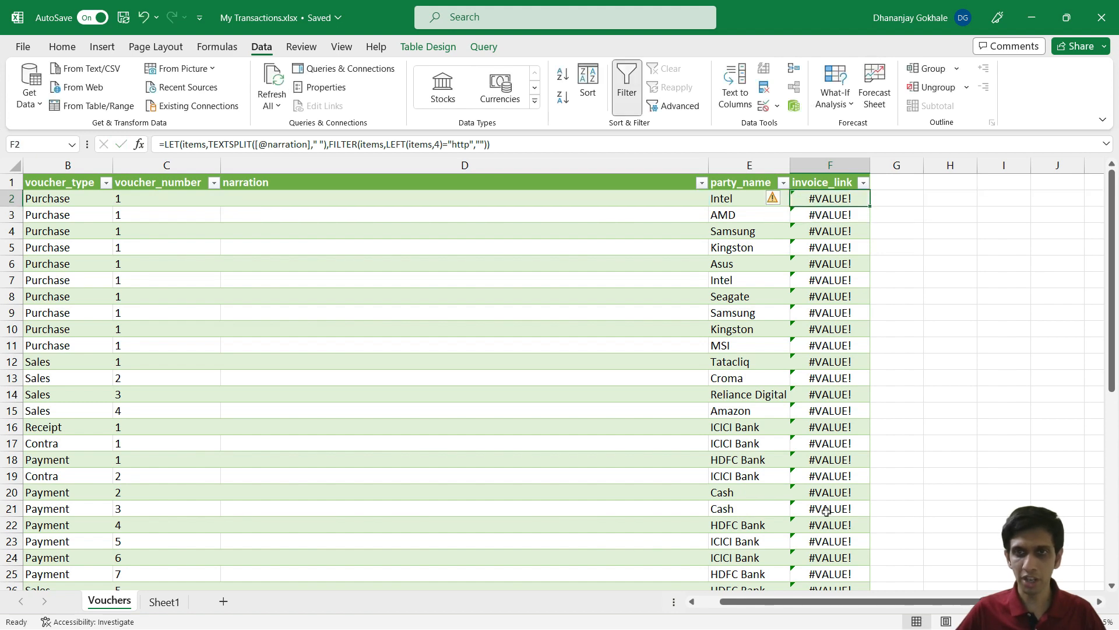
{"action": "key", "text": "F2"}
{"action": "key", "text": "Home"}
{"action": "key", "text": "Up"}
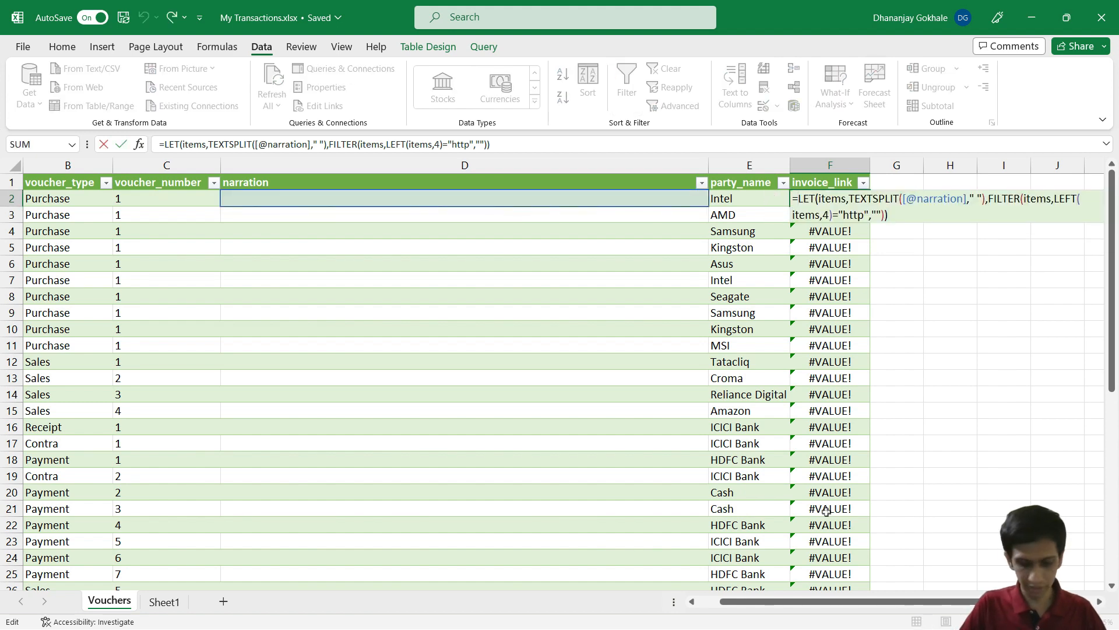
Step: Wrap F2's LET formula in IFERROR with an empty-text "" fallback and commit it
{"action": "type", "text": "HY"}
{"action": "key", "text": "BackSpace"}
{"action": "key", "text": "BackSpace"}
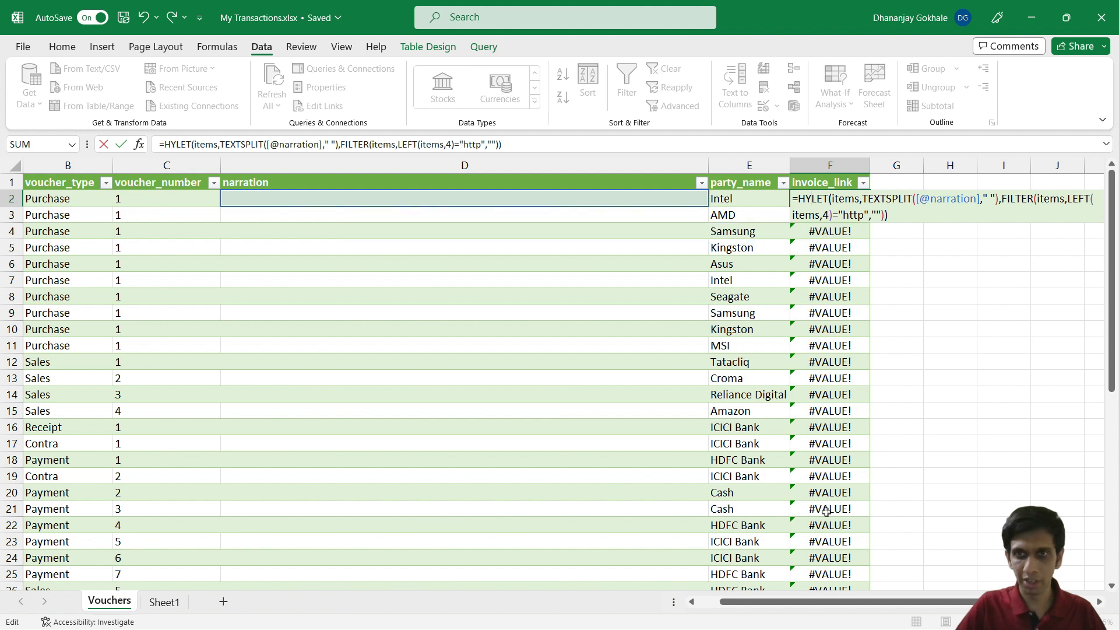
{"action": "key", "text": "ctrl+Right"}
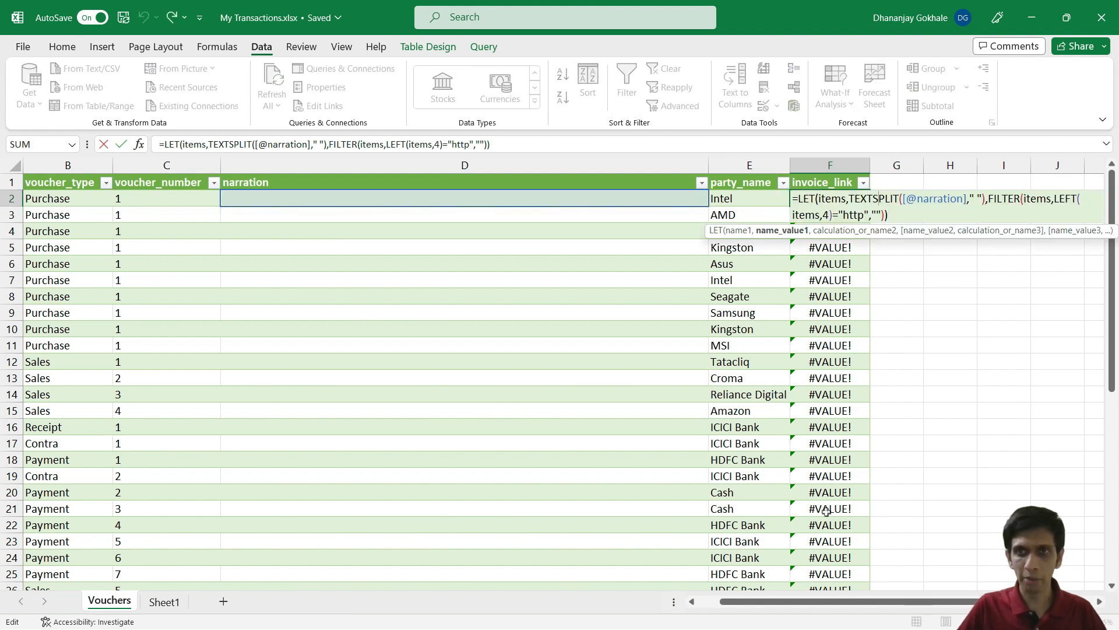
{"action": "key", "text": "ctrl+Left"}
{"action": "key", "text": "ctrl+Left"}
{"action": "key", "text": "Left"}
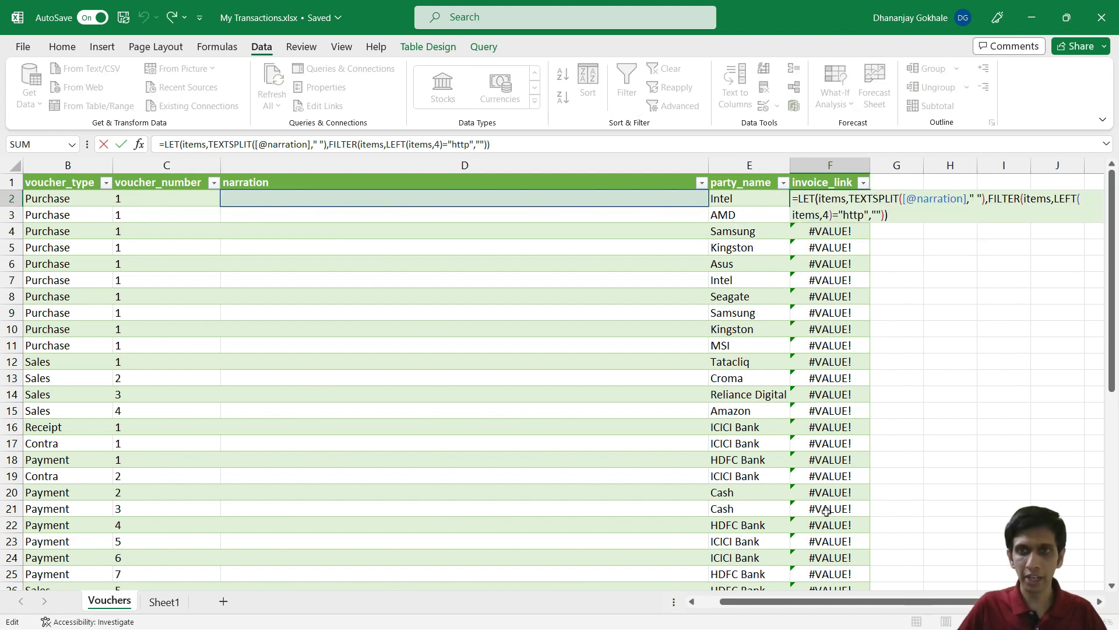
{"action": "type", "text": "IF"}
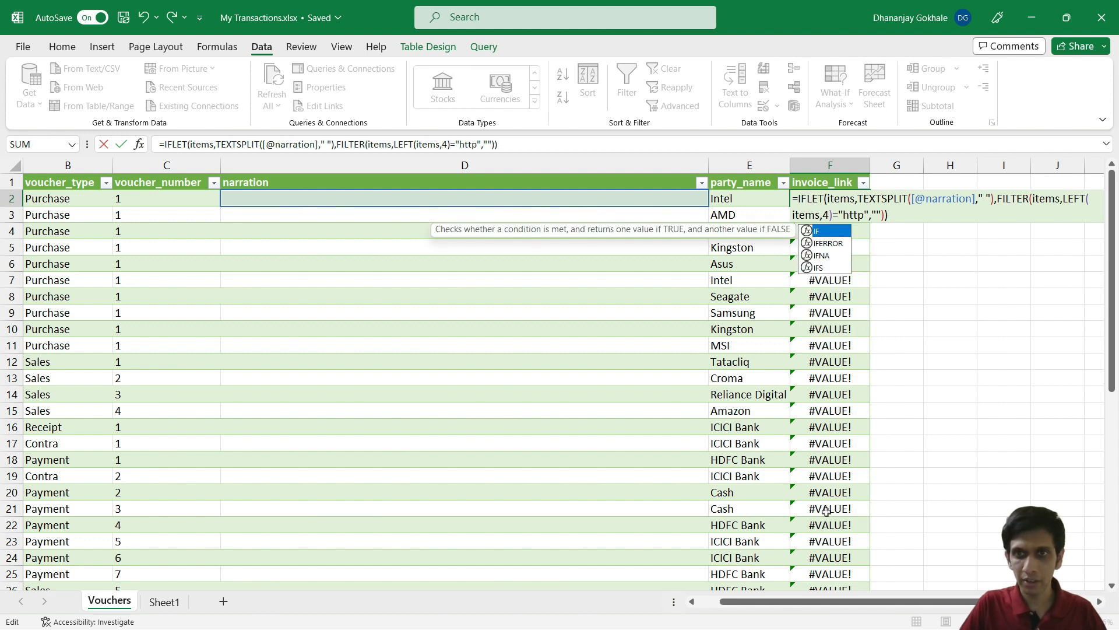
{"action": "key", "text": "Down"}
{"action": "key", "text": "Tab"}
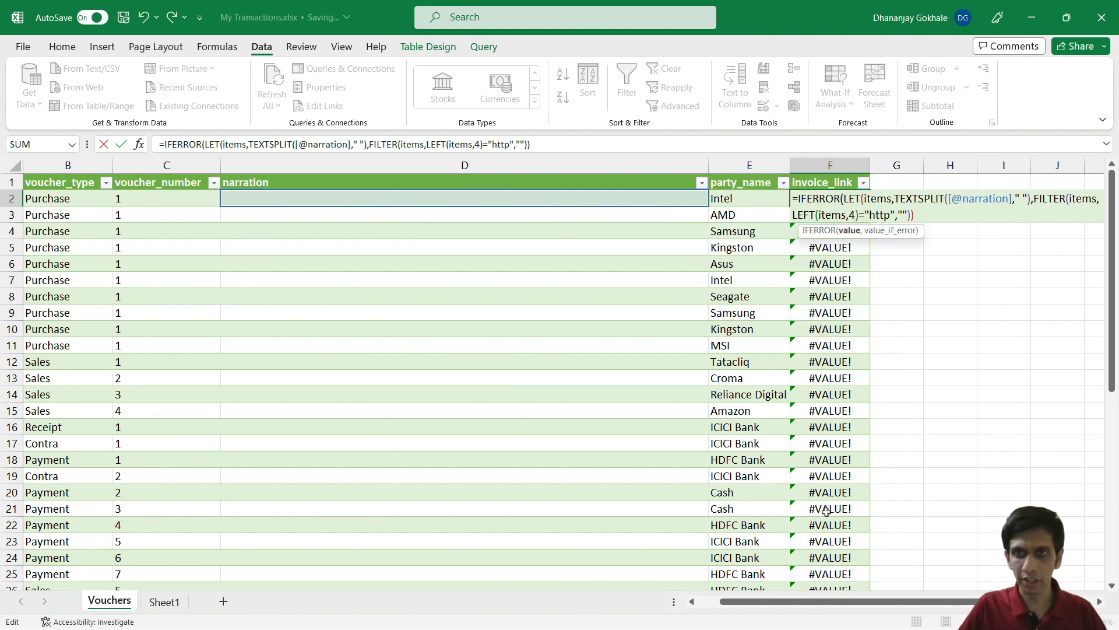
{"action": "key", "text": "Right"}
{"action": "key", "text": "Right"}
{"action": "key", "text": "Right"}
{"action": "key", "text": "Right"}
{"action": "key", "text": "Right"}
{"action": "key", "text": "Right"}
{"action": "key", "text": "Right"}
{"action": "key", "text": "Right"}
{"action": "key", "text": "Right"}
{"action": "key", "text": "Right"}
{"action": "key", "text": "Right"}
{"action": "key", "text": "Right"}
{"action": "key", "text": "Right"}
{"action": "key", "text": "Right"}
{"action": "key", "text": "Right"}
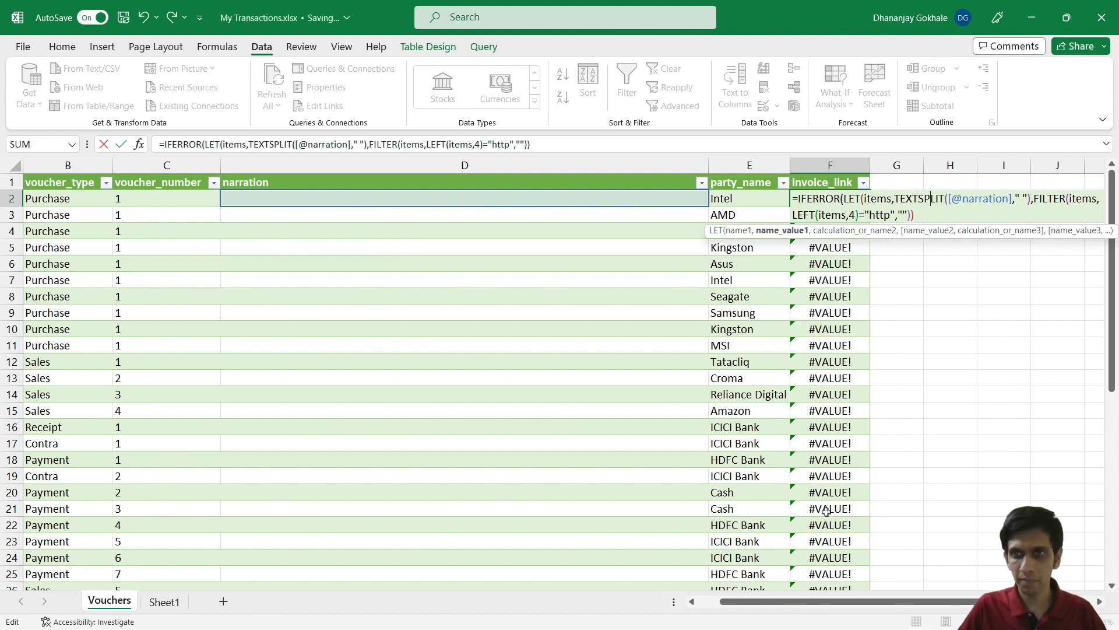
{"action": "key", "text": "Down"}
{"action": "type", "text": ","}
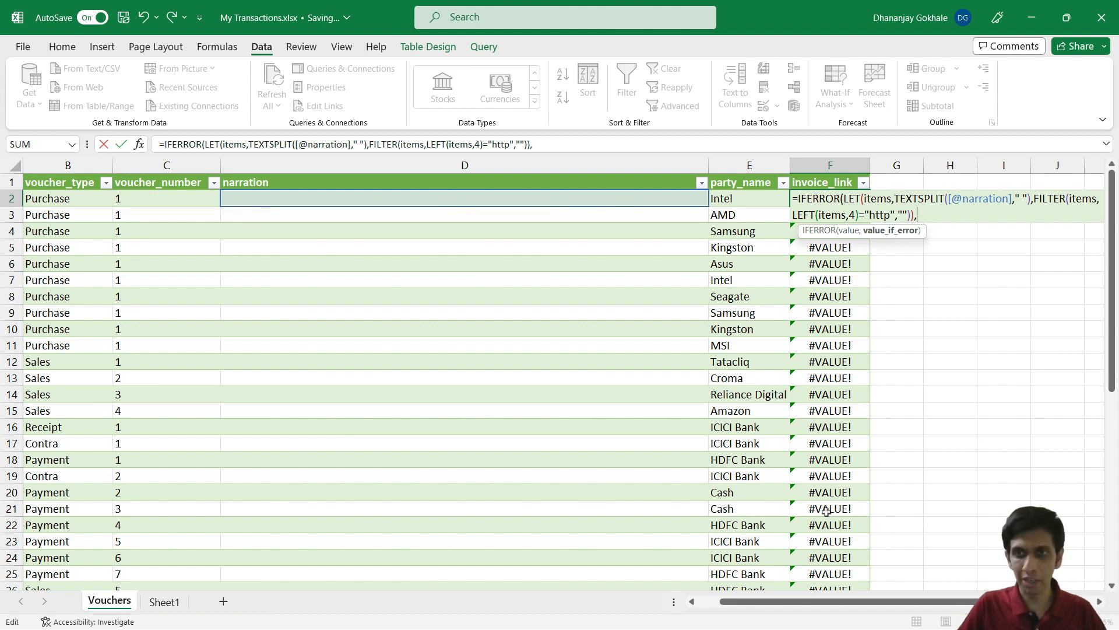
{"action": "type", "text": "\"\""}
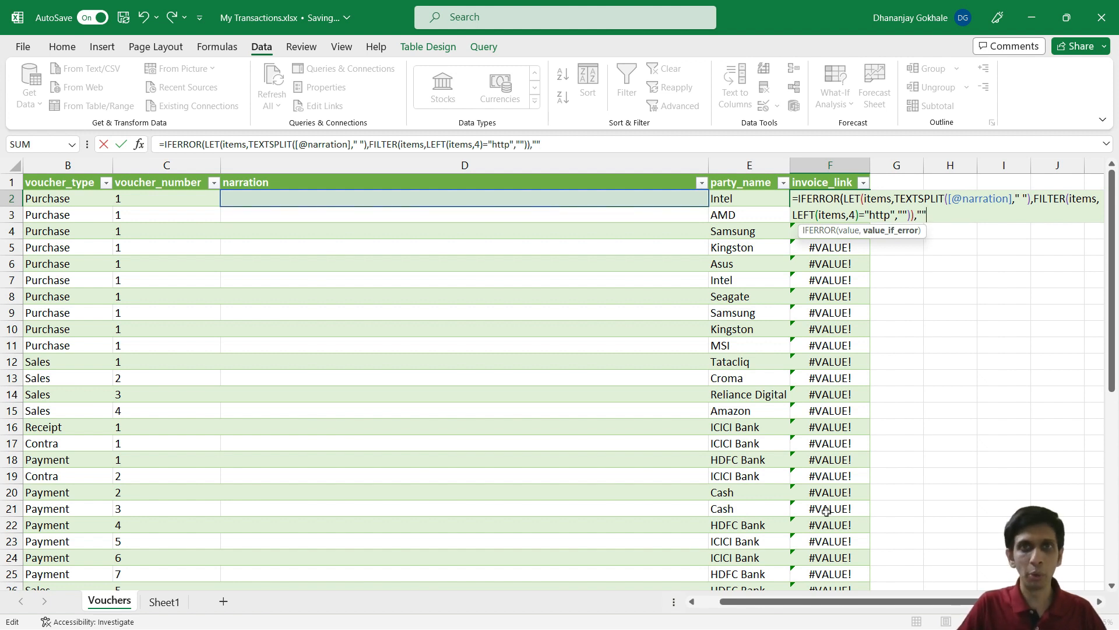
{"action": "type", "text": ")"}
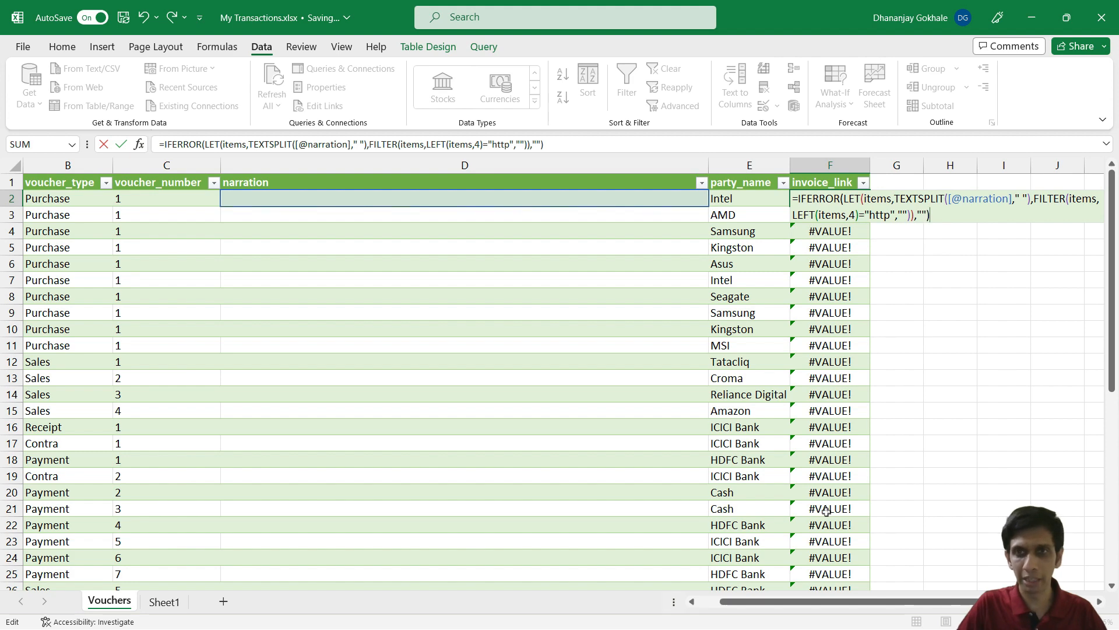
{"action": "key", "text": "Return"}
Step: Check the extracted URLs in rows 45 and 46 and row 47's blank result
{"action": "scroll", "coordinate": [826, 511], "scroll_direction": "down", "scroll_amount": 11}
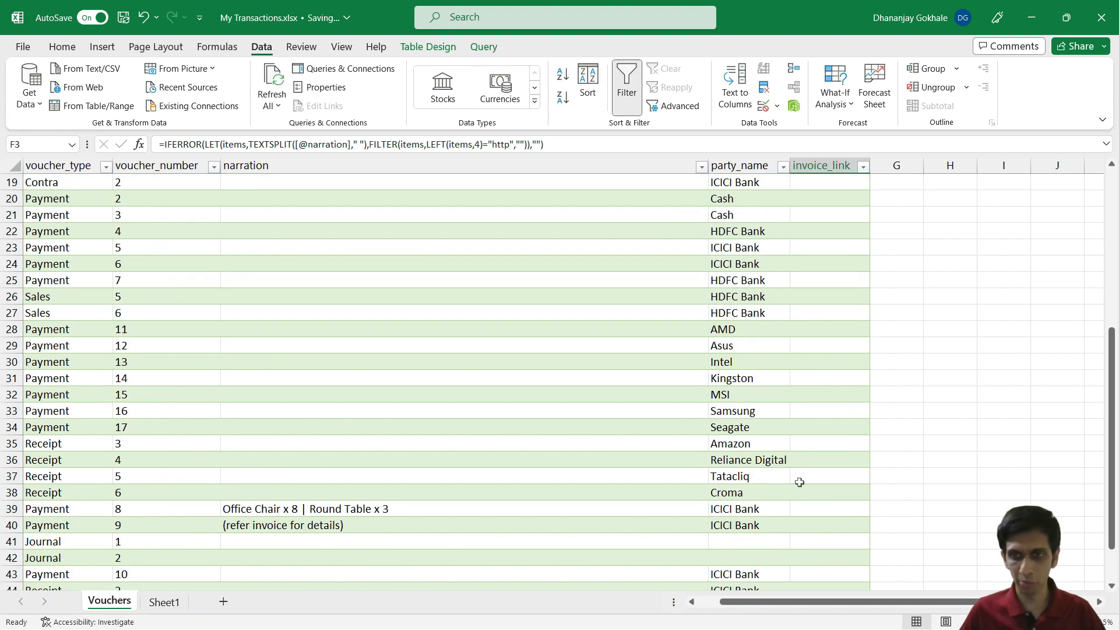
{"action": "left_click", "coordinate": [810, 360]}
{"action": "left_click", "coordinate": [810, 378]}
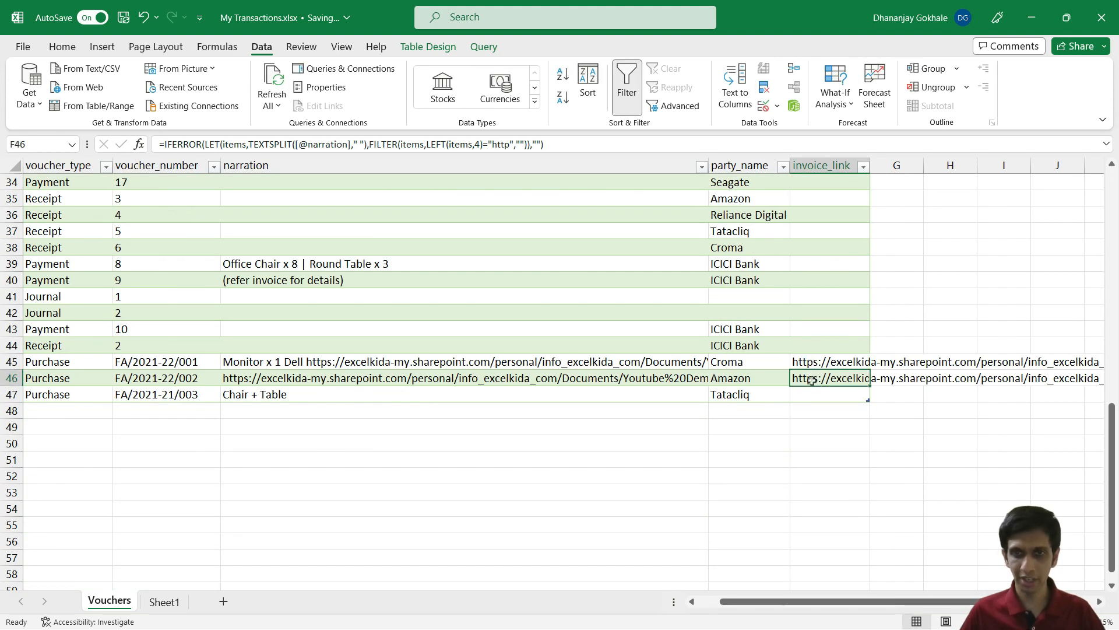
{"action": "left_click", "coordinate": [807, 394]}
{"action": "left_click", "coordinate": [809, 363]}
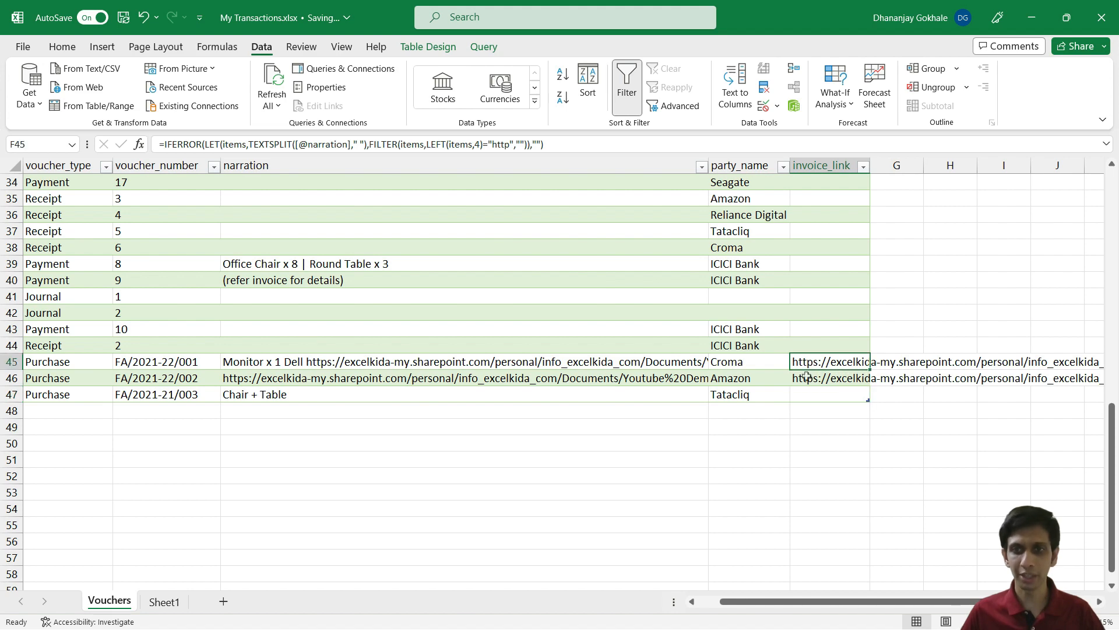
{"action": "left_click", "coordinate": [809, 378]}
{"action": "scroll", "coordinate": [809, 377], "scroll_direction": "up", "scroll_amount": 11}
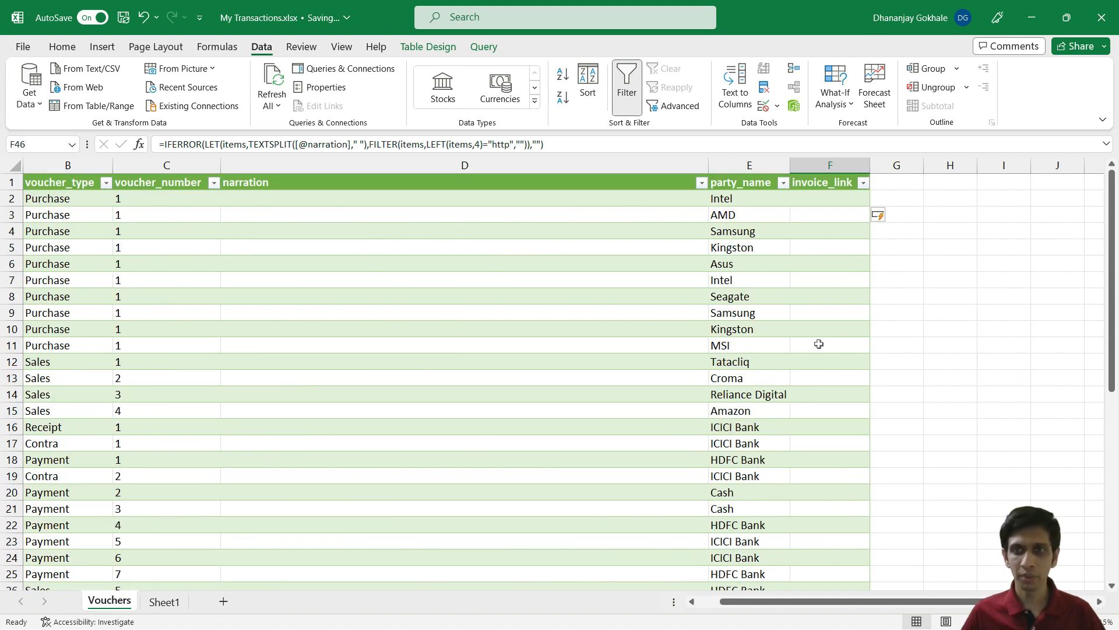
{"action": "double_click", "coordinate": [818, 199]}
{"action": "key", "text": "Up"}
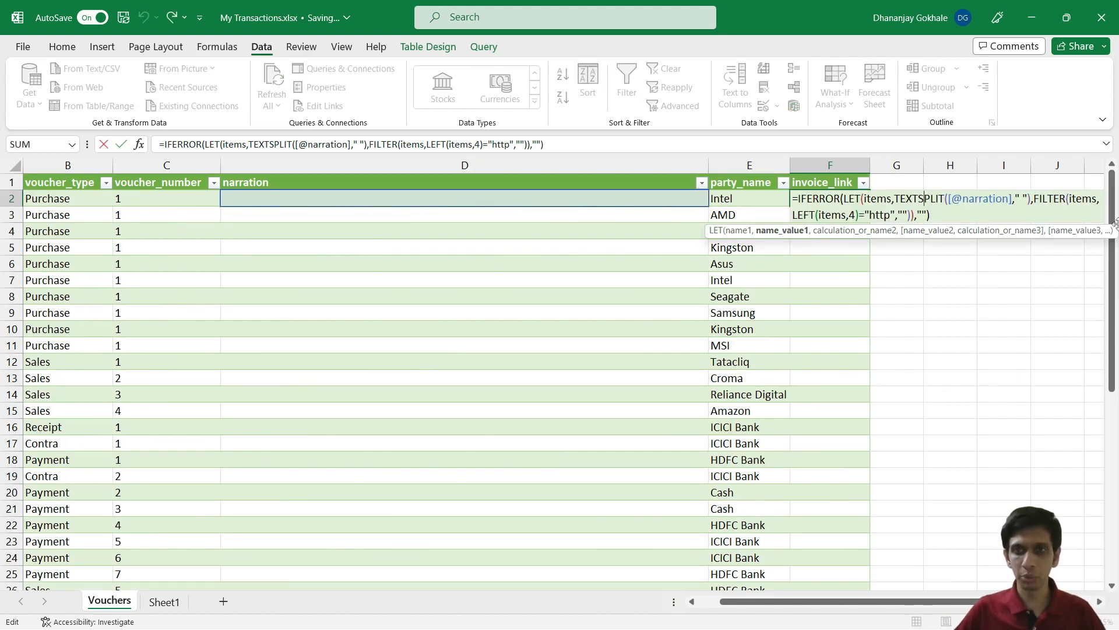
{"action": "key", "text": "ctrl+Left"}
{"action": "key", "text": "ctrl+Left"}
{"action": "key", "text": "ctrl+Left"}
{"action": "key", "text": "ctrl+Left"}
{"action": "key", "text": "ctrl+Left"}
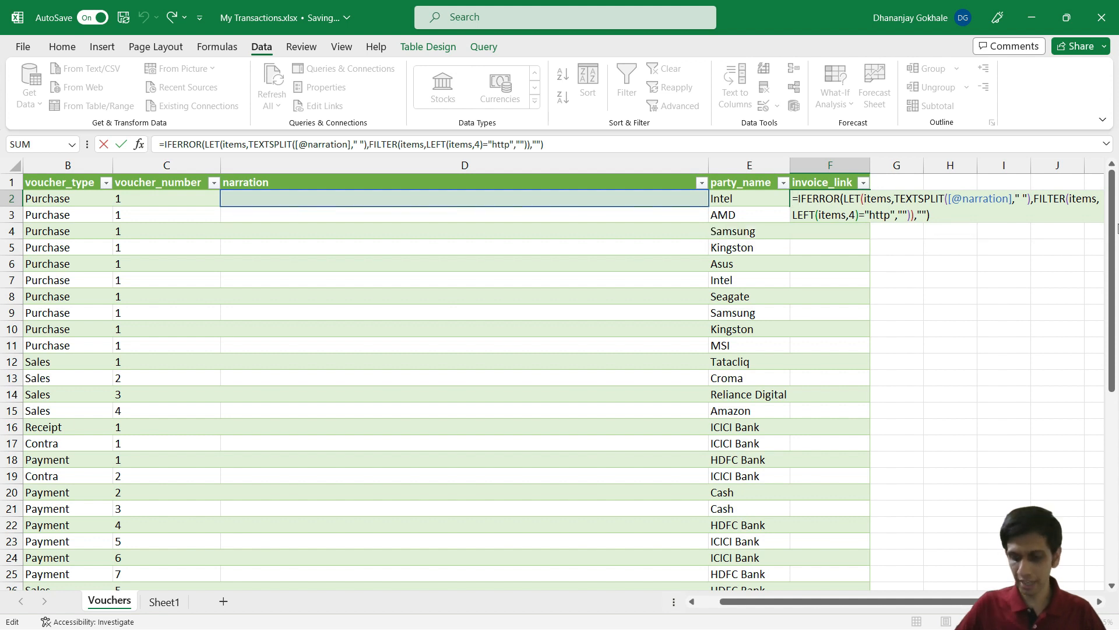
{"action": "type", "text": "HYPERLINK("}
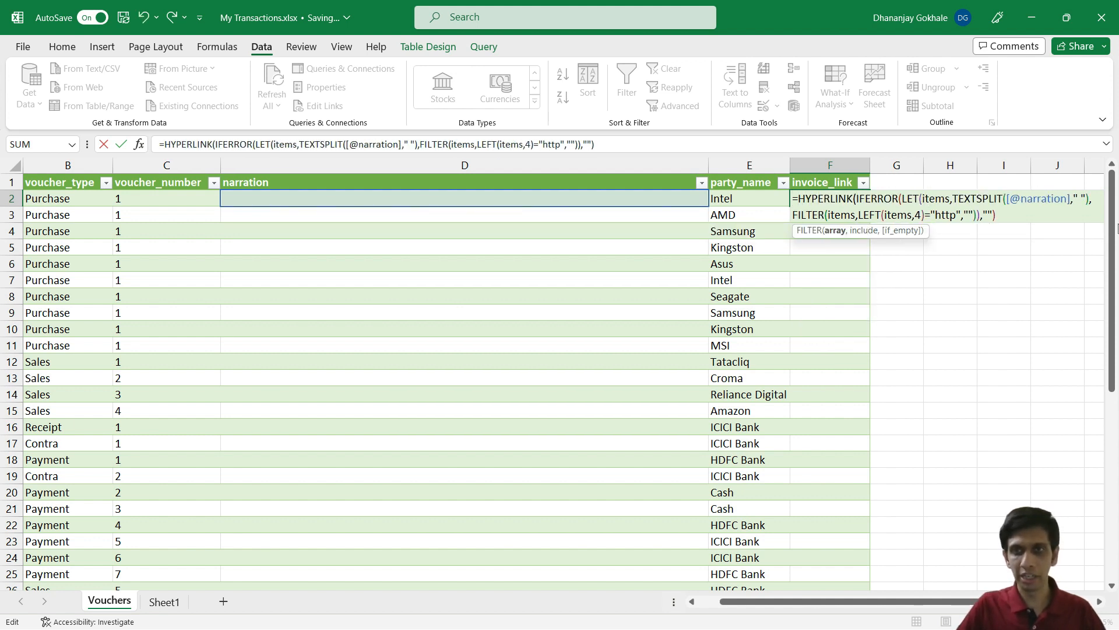
{"action": "key", "text": "ctrl+End"}
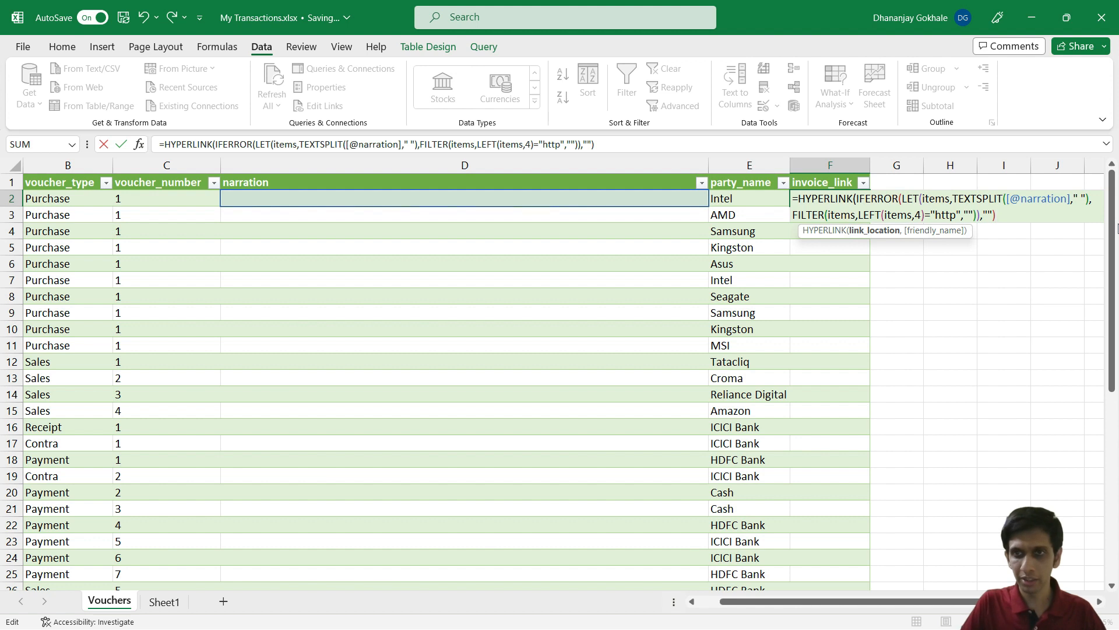
{"action": "type", "text": ",\"Open"}
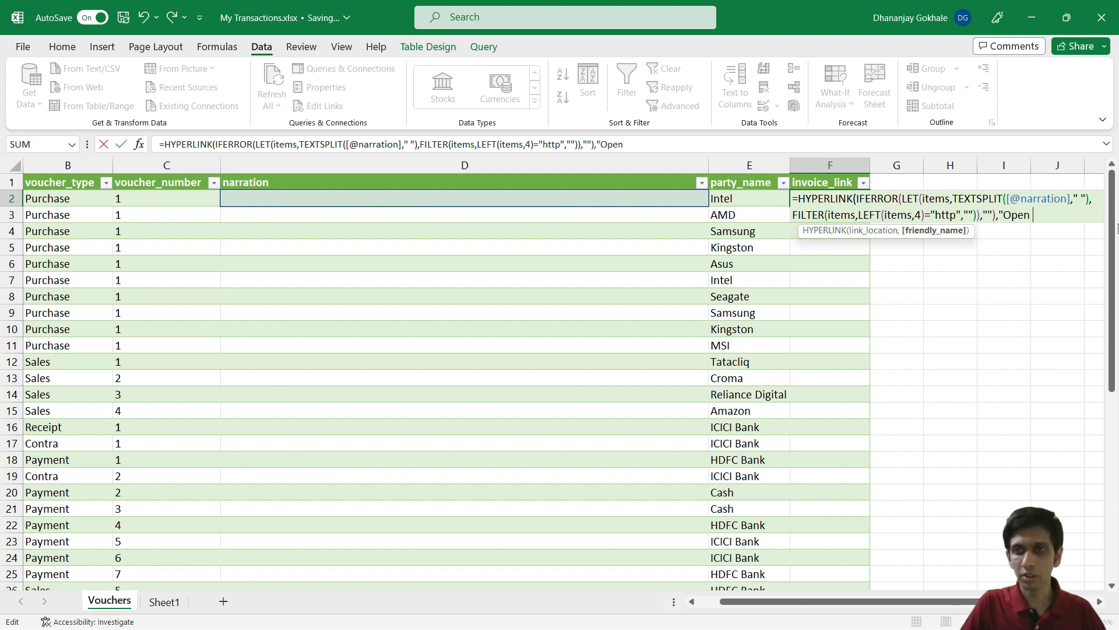
{"action": "type", "text": " Invoice"}
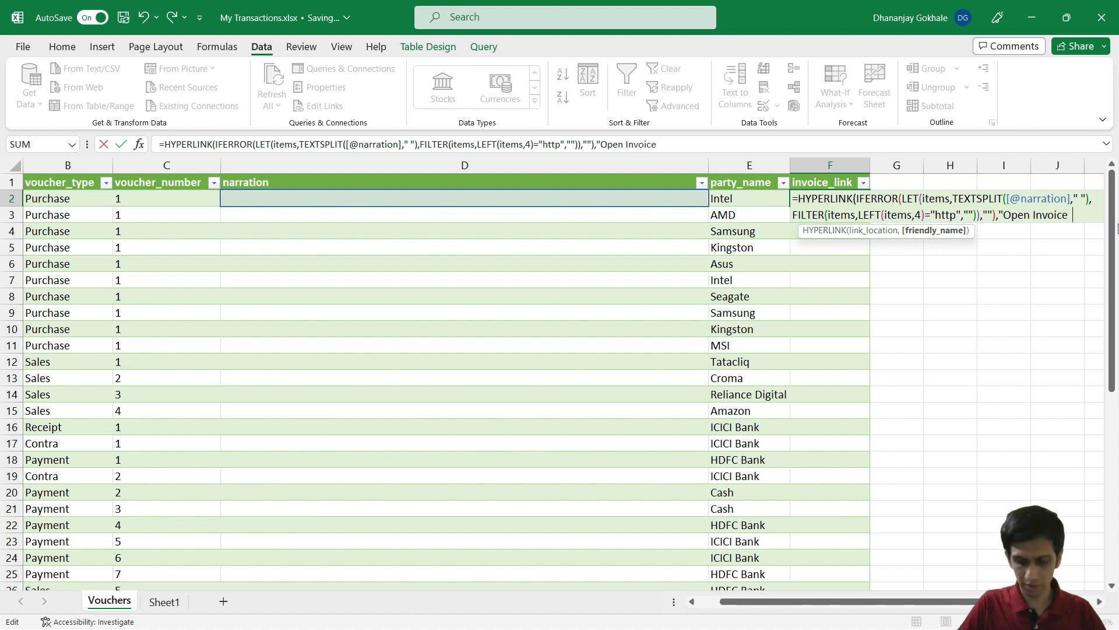
{"action": "type", "text": "\")"}
{"action": "key", "text": "Return"}
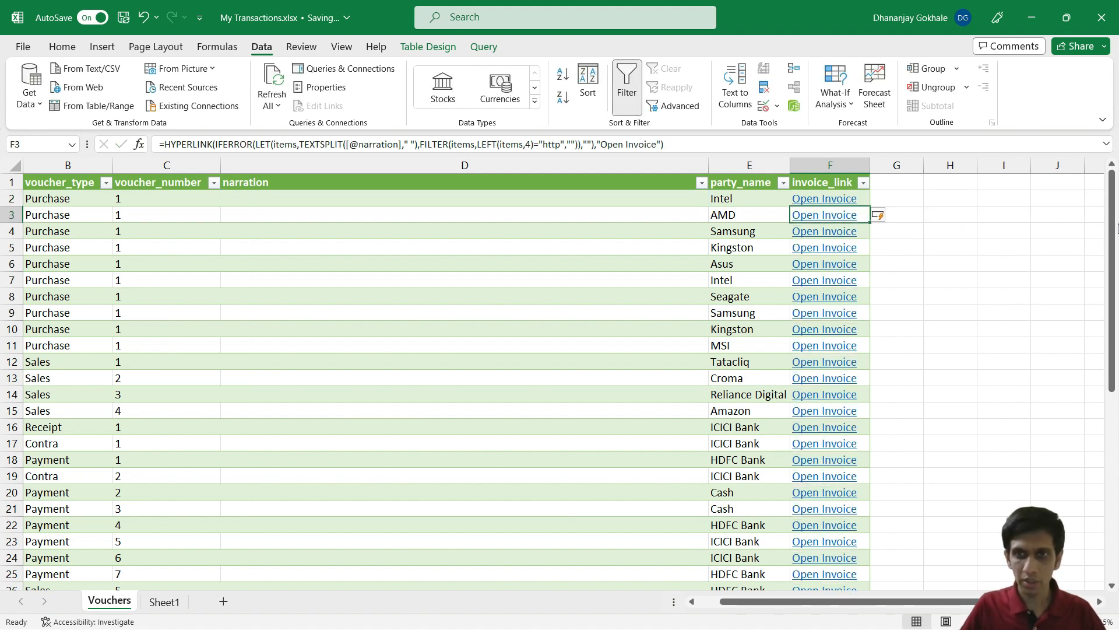
{"action": "scroll", "coordinate": [922, 349], "scroll_direction": "down", "scroll_amount": 5}
{"action": "scroll", "coordinate": [922, 350], "scroll_direction": "up", "scroll_amount": 5}
{"action": "key", "text": "Up"}
{"action": "key", "text": "F2"}
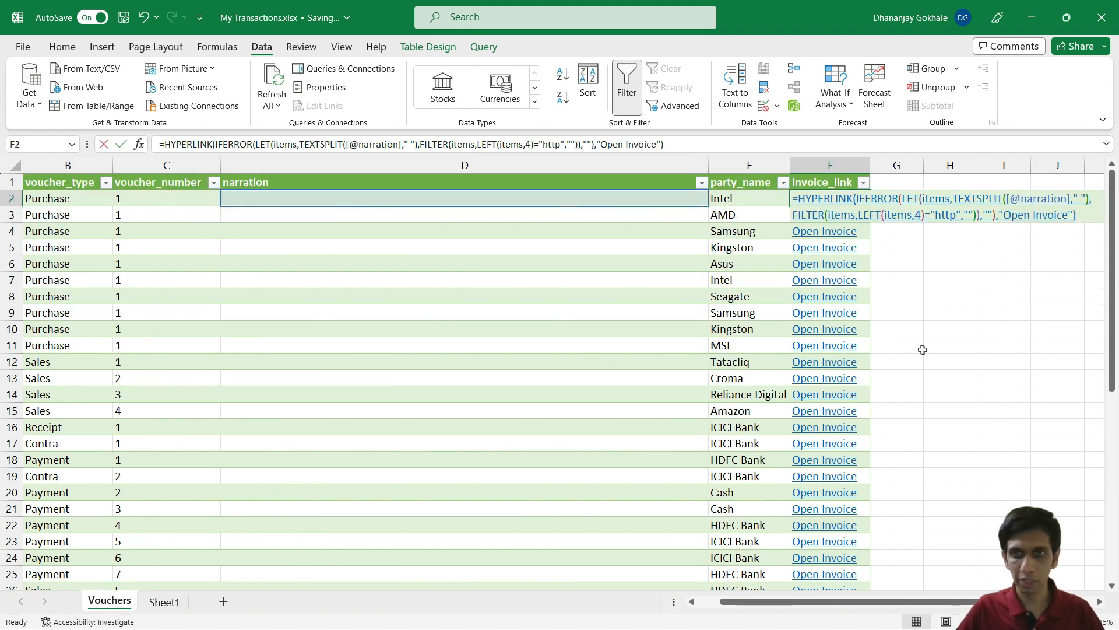
{"action": "key", "text": "Escape"}
{"action": "key", "text": "ctrl+z"}
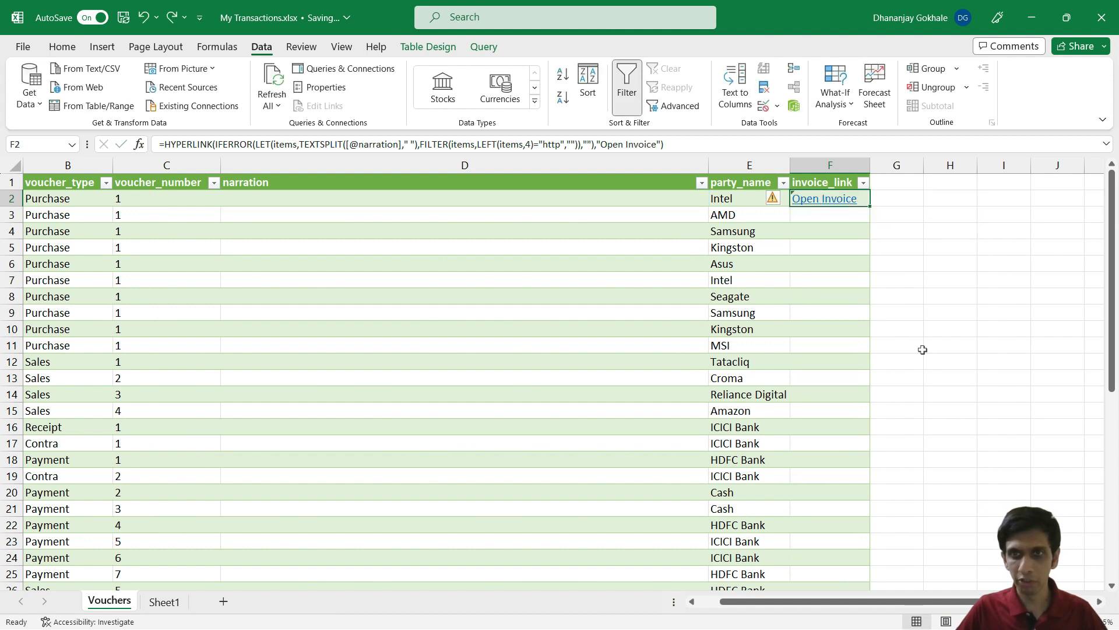
{"action": "key", "text": "ctrl+z"}
{"action": "key", "text": "ctrl+z"}
{"action": "key", "text": "F2"}
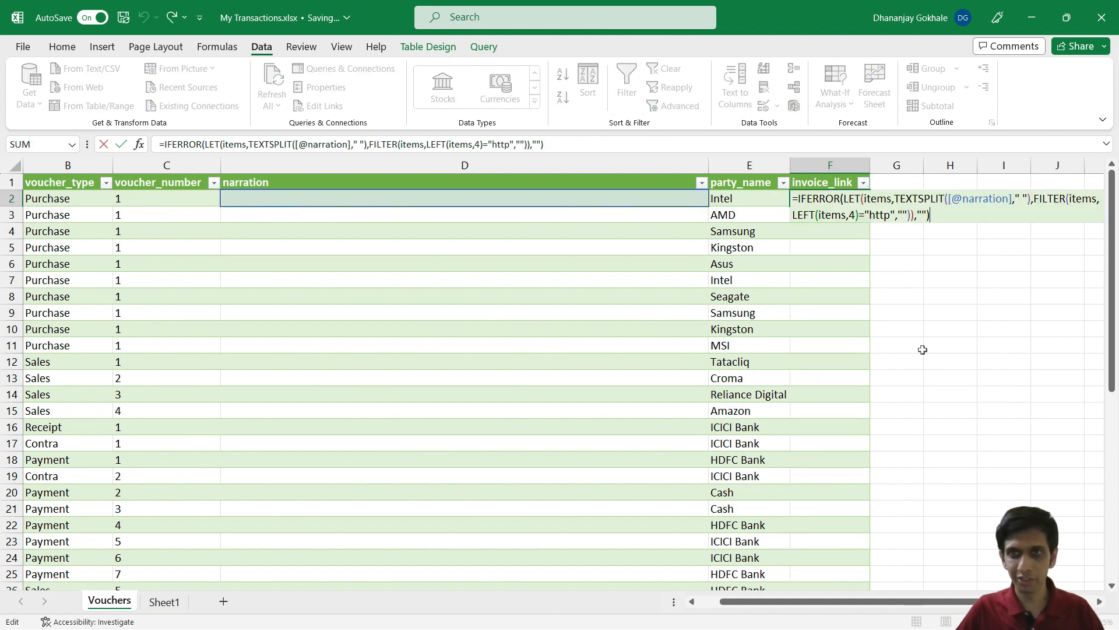
Step: Move the cursor through the F2 formula to just inside IFERROR( before LET
{"action": "key", "text": "Left"}
{"action": "key", "text": "Left"}
{"action": "key", "text": "Left"}
{"action": "key", "text": "Left"}
{"action": "key", "text": "Left"}
{"action": "key", "text": "Left"}
{"action": "key", "text": "Left"}
{"action": "key", "text": "Left"}
{"action": "key", "text": "Left"}
{"action": "key", "text": "Left"}
{"action": "key", "text": "Left"}
{"action": "key", "text": "Left"}
{"action": "key", "text": "Left"}
{"action": "key", "text": "Left"}
{"action": "key", "text": "Left"}
{"action": "key", "text": "Left"}
{"action": "key", "text": "Left"}
{"action": "key", "text": "Left"}
{"action": "key", "text": "Left"}
{"action": "key", "text": "Left"}
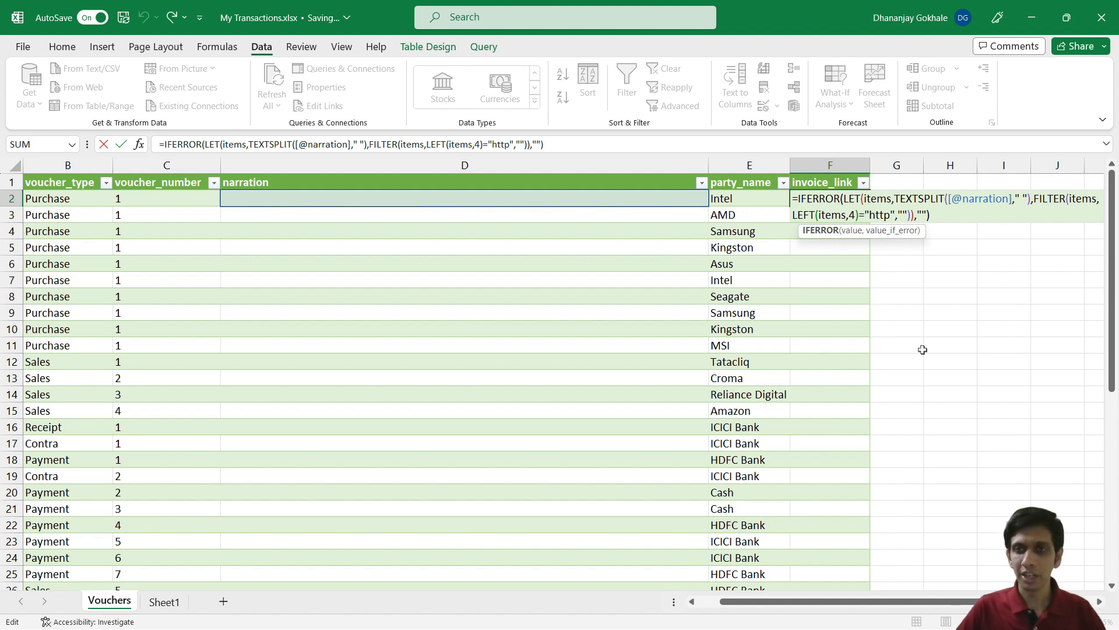
{"action": "key", "text": "Right"}
{"action": "key", "text": "Right"}
{"action": "key", "text": "Right"}
{"action": "key", "text": "Right"}
{"action": "key", "text": "Right"}
{"action": "key", "text": "Right"}
{"action": "key", "text": "Right"}
{"action": "key", "text": "Right"}
{"action": "key", "text": "Right"}
{"action": "key", "text": "Right"}
{"action": "key", "text": "Right"}
{"action": "key", "text": "Right"}
{"action": "key", "text": "Right"}
{"action": "key", "text": "Right"}
{"action": "key", "text": "Right"}
{"action": "key", "text": "Right"}
{"action": "key", "text": "Right"}
{"action": "key", "text": "Right"}
{"action": "key", "text": "Right"}
{"action": "key", "text": "Right"}
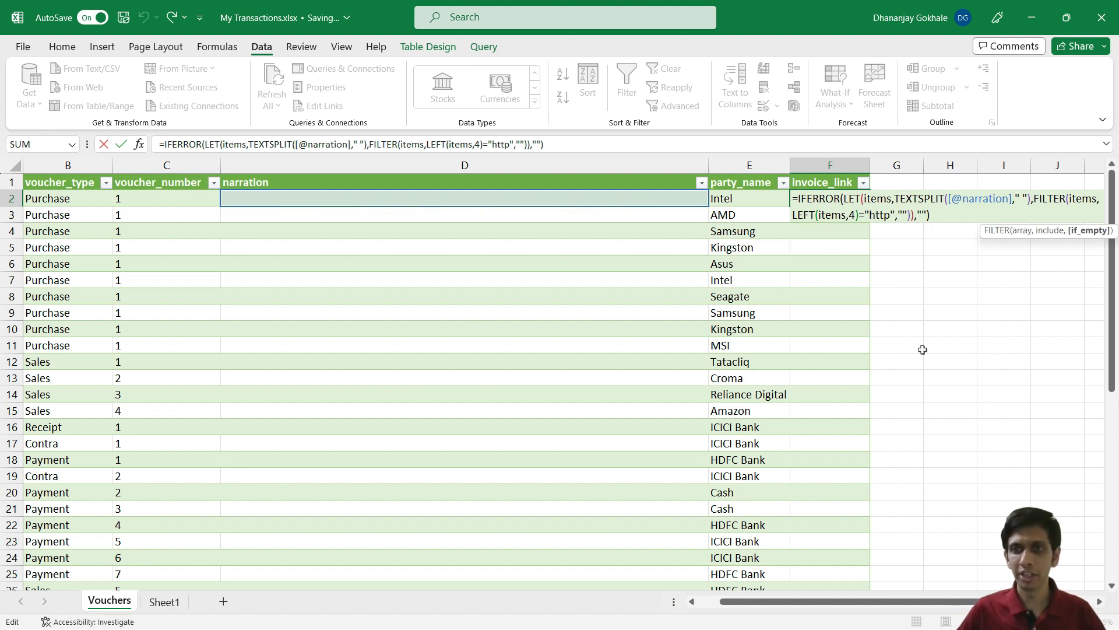
{"action": "key", "text": "Right"}
{"action": "key", "text": "Right"}
{"action": "key", "text": "Right"}
{"action": "key", "text": "Right"}
{"action": "key", "text": "Right"}
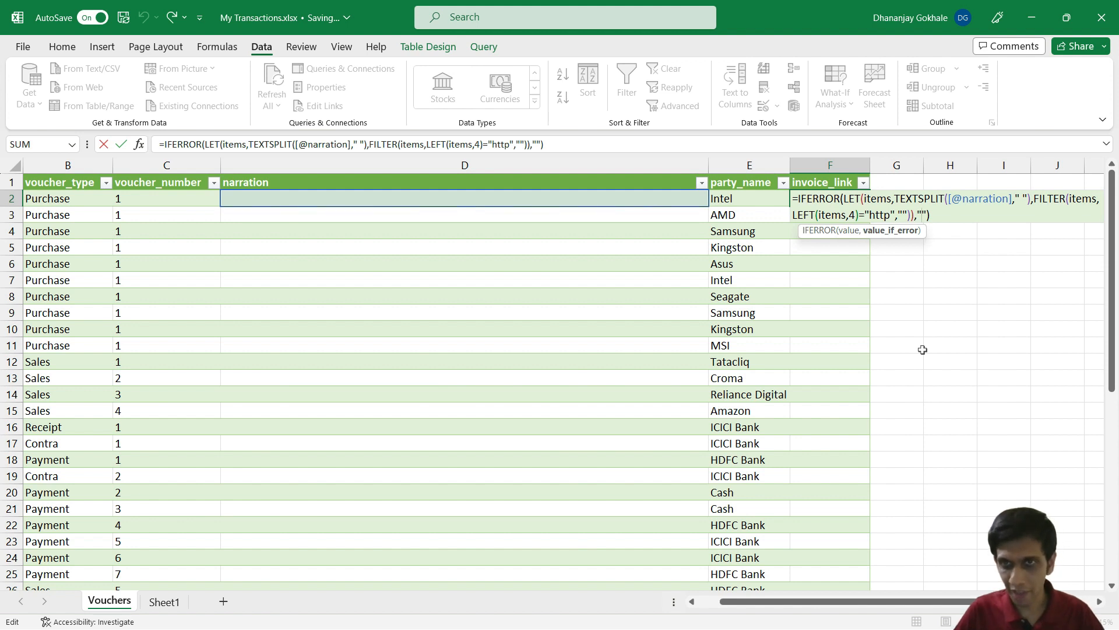
{"action": "key", "text": "Left"}
{"action": "key", "text": "Left"}
{"action": "key", "text": "Left"}
{"action": "key", "text": "Right"}
{"action": "key", "text": "Right"}
{"action": "key", "text": "Right"}
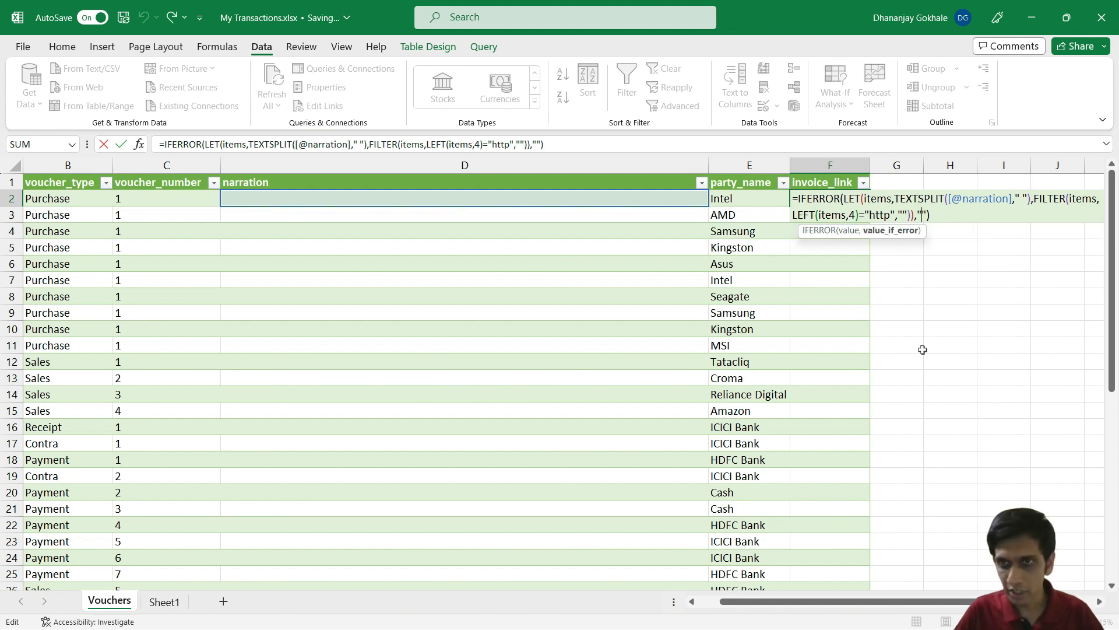
{"action": "key", "text": "Left"}
{"action": "key", "text": "Left"}
{"action": "key", "text": "Left"}
{"action": "key", "text": "Left"}
{"action": "key", "text": "Left"}
{"action": "key", "text": "Left"}
{"action": "key", "text": "Left"}
{"action": "key", "text": "Left"}
{"action": "key", "text": "Left"}
{"action": "key", "text": "Left"}
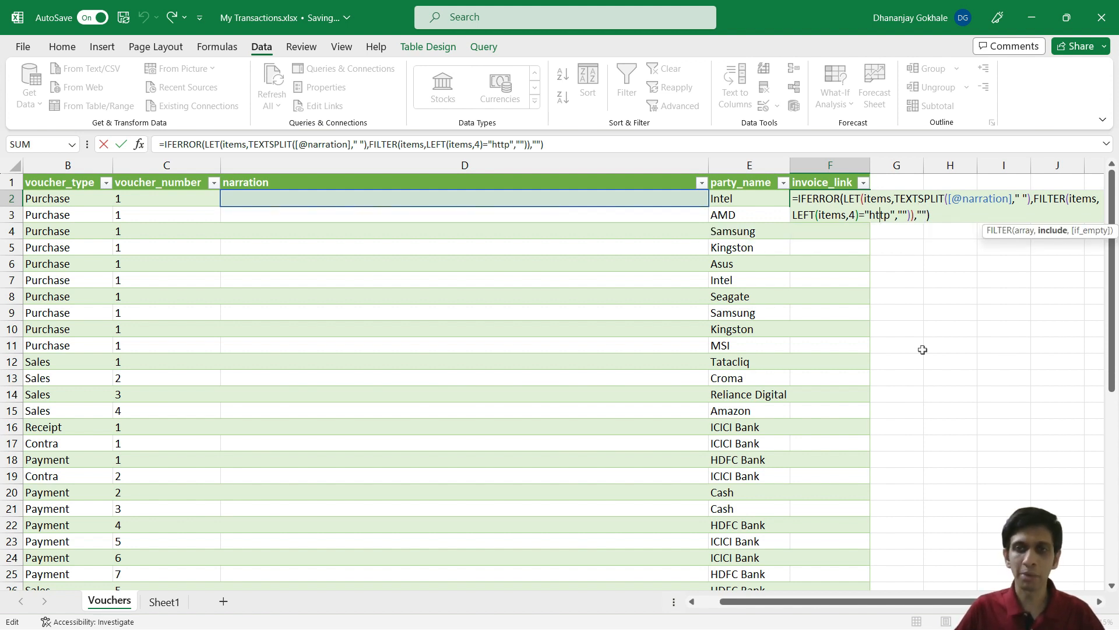
{"action": "key", "text": "Right"}
{"action": "key", "text": "Right"}
{"action": "key", "text": "Right"}
{"action": "key", "text": "Right"}
{"action": "key", "text": "Right"}
{"action": "key", "text": "Right"}
{"action": "key", "text": "Right"}
{"action": "key", "text": "Right"}
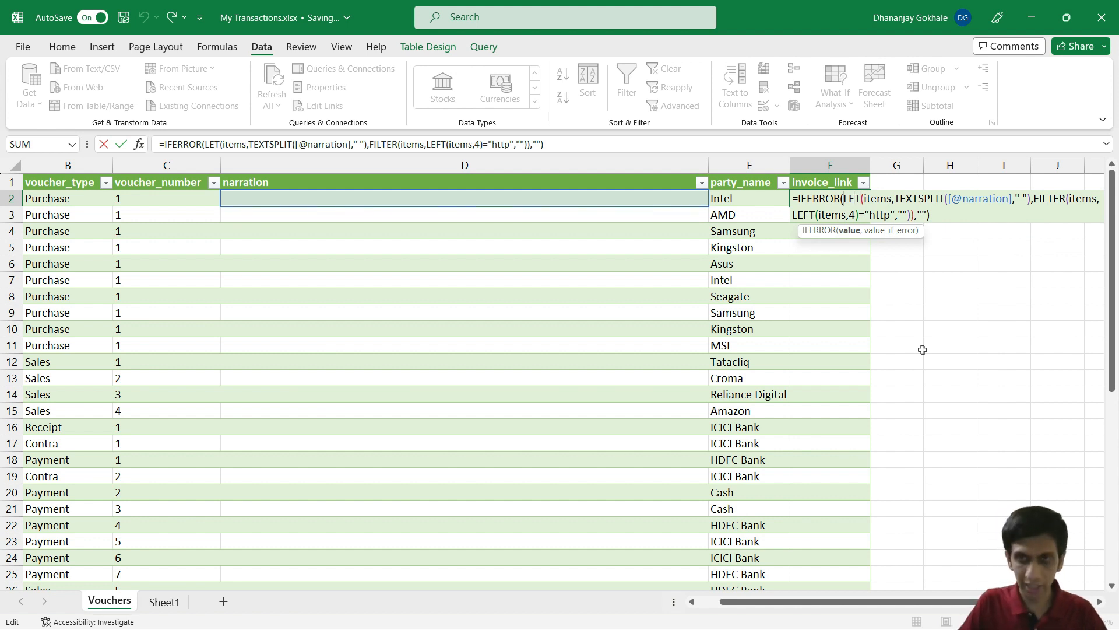
Step: Wrap LET(...) in HYPERLINK( ... ) inside IFERROR and commit the formula
{"action": "type", "text": "HYP"}
{"action": "key", "text": "Tab"}
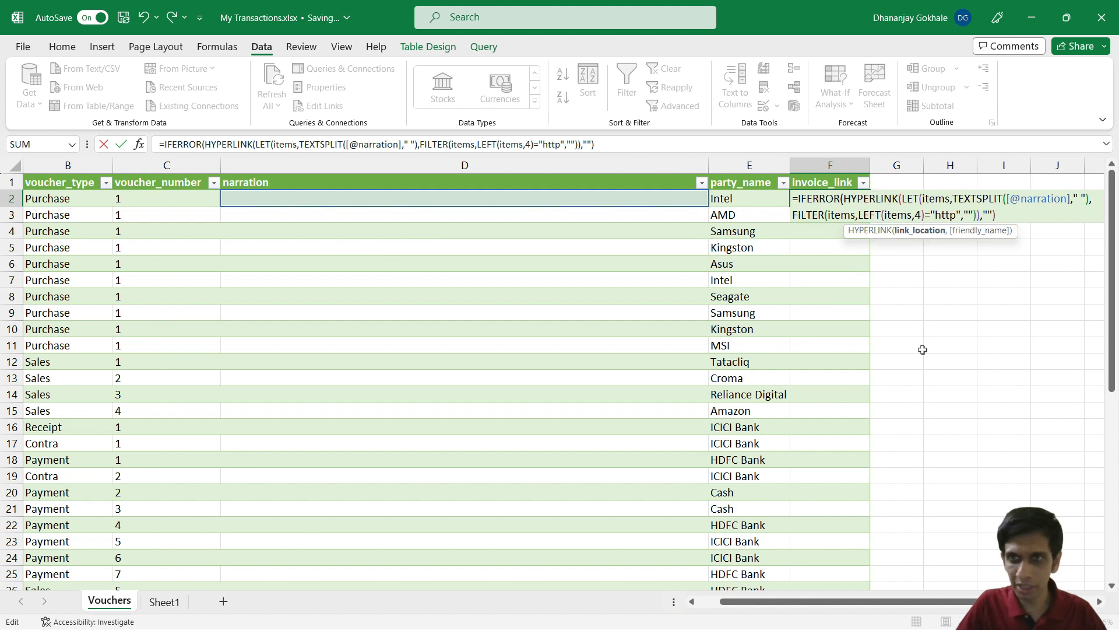
{"action": "key", "text": "Down"}
{"action": "key", "text": "Left"}
{"action": "key", "text": "Left"}
{"action": "key", "text": "Left"}
{"action": "key", "text": "Left"}
{"action": "key", "text": "Left"}
{"action": "key", "text": "Left"}
{"action": "key", "text": "Left"}
{"action": "key", "text": "Left"}
{"action": "key", "text": "Left"}
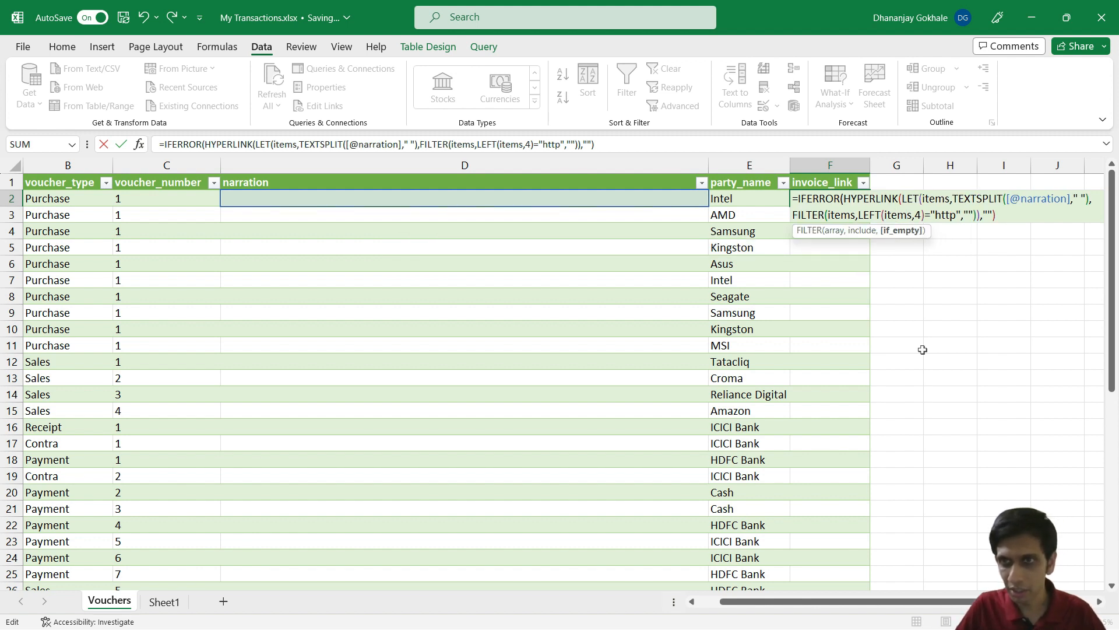
{"action": "key", "text": "Right"}
{"action": "key", "text": "Right"}
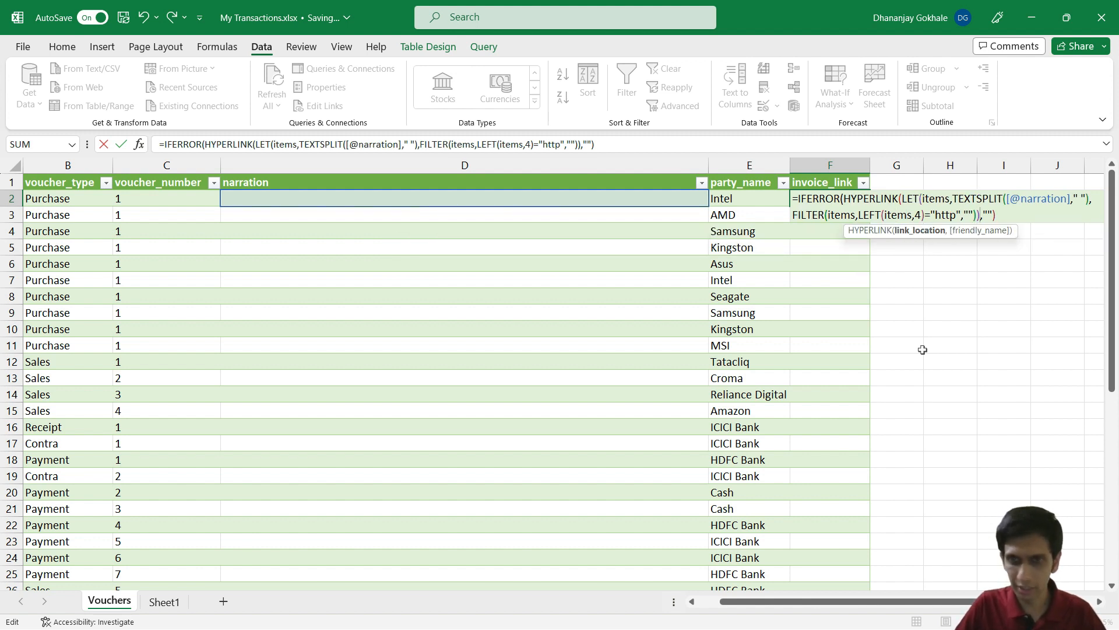
{"action": "type", "text": ")"}
{"action": "key", "text": "Return"}
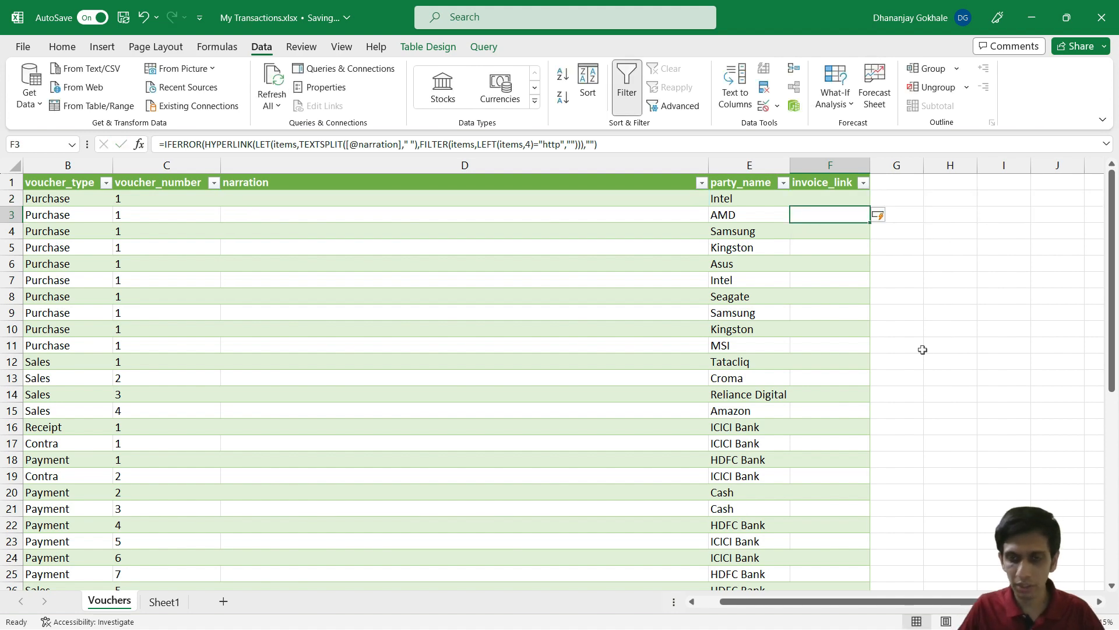
Step: Recommit the F2 HYPERLINK formula with Ctrl+Enter so it fills invoice_link, checking rows 45–46
{"action": "scroll", "coordinate": [922, 349], "scroll_direction": "down", "scroll_amount": 10}
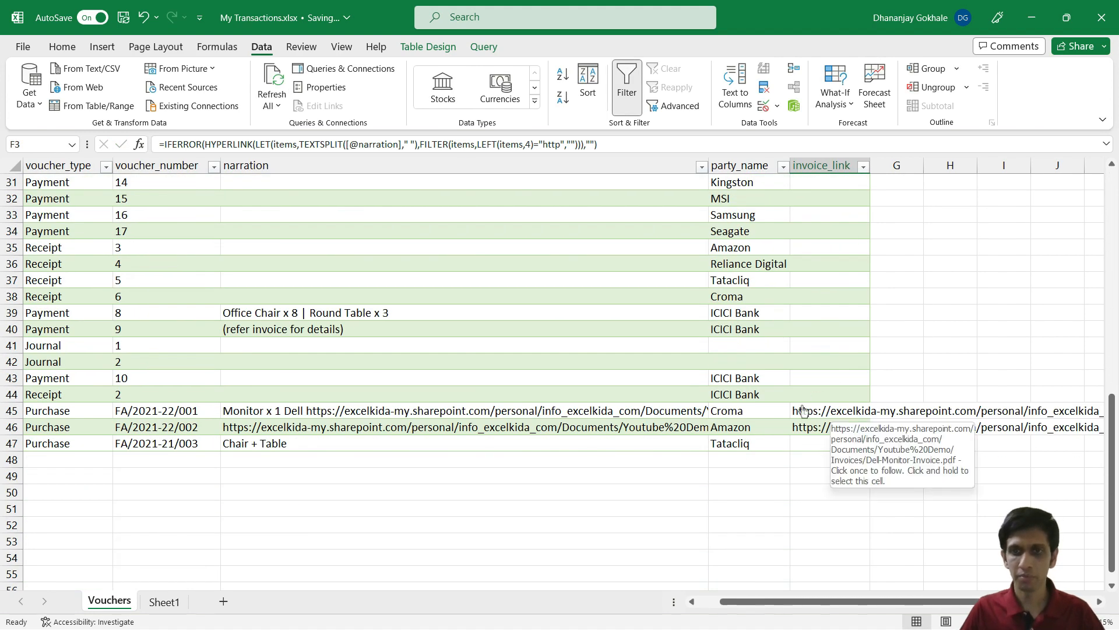
{"action": "scroll", "coordinate": [834, 292], "scroll_direction": "up", "scroll_amount": 10}
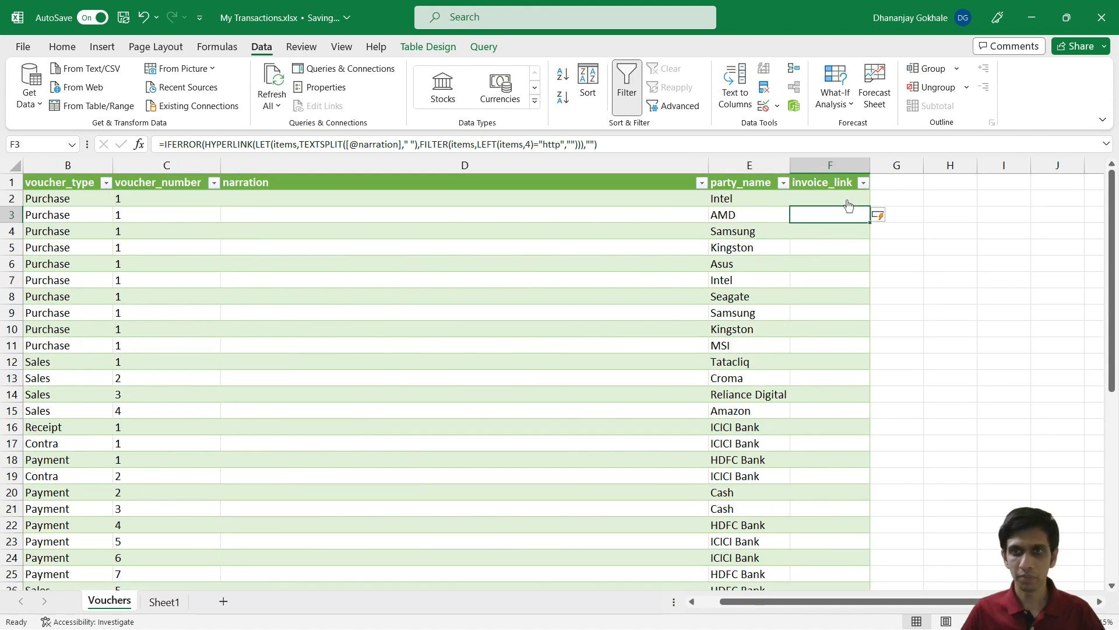
{"action": "left_click", "coordinate": [835, 184]}
{"action": "key", "text": "Down"}
{"action": "key", "text": "F2"}
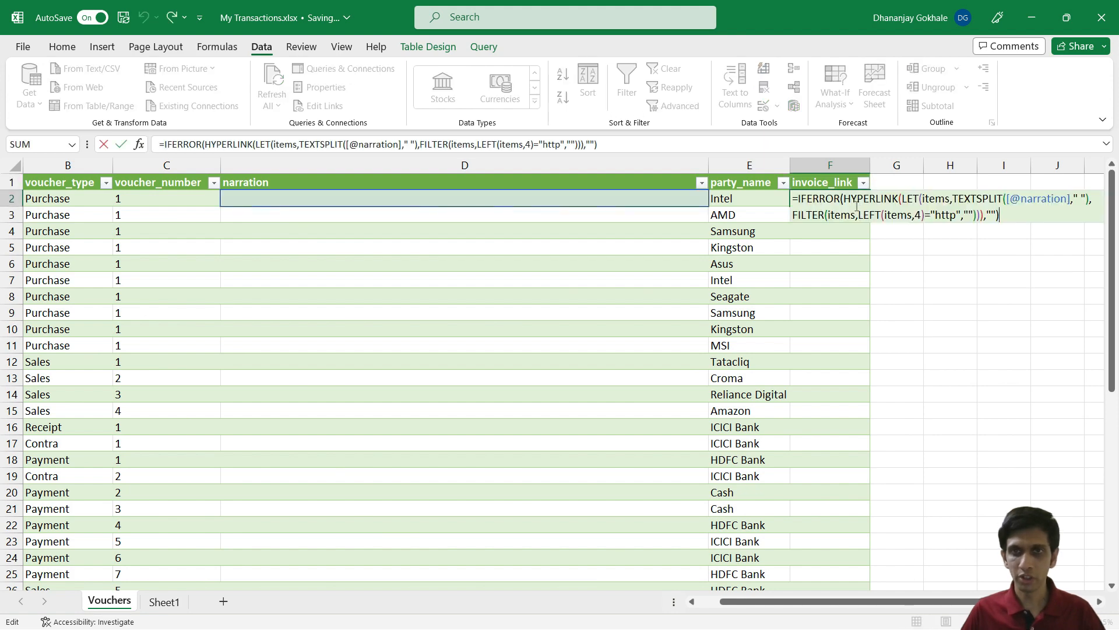
{"action": "key", "text": "ctrl+Return"}
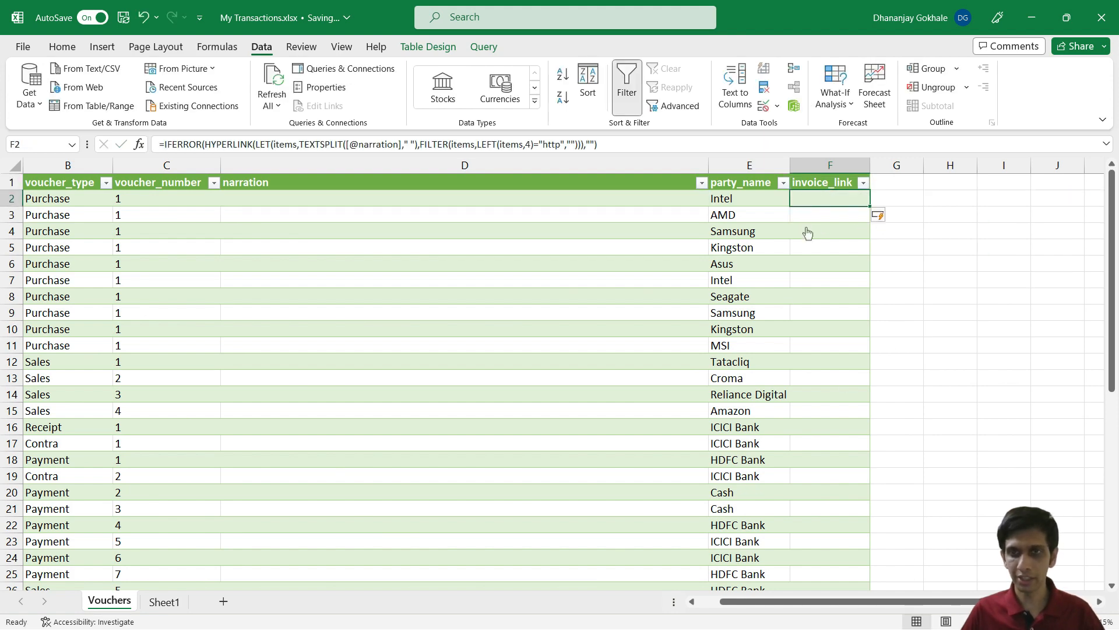
{"action": "scroll", "coordinate": [807, 233], "scroll_direction": "down", "scroll_amount": 11}
{"action": "scroll", "coordinate": [822, 329], "scroll_direction": "up", "scroll_amount": 11}
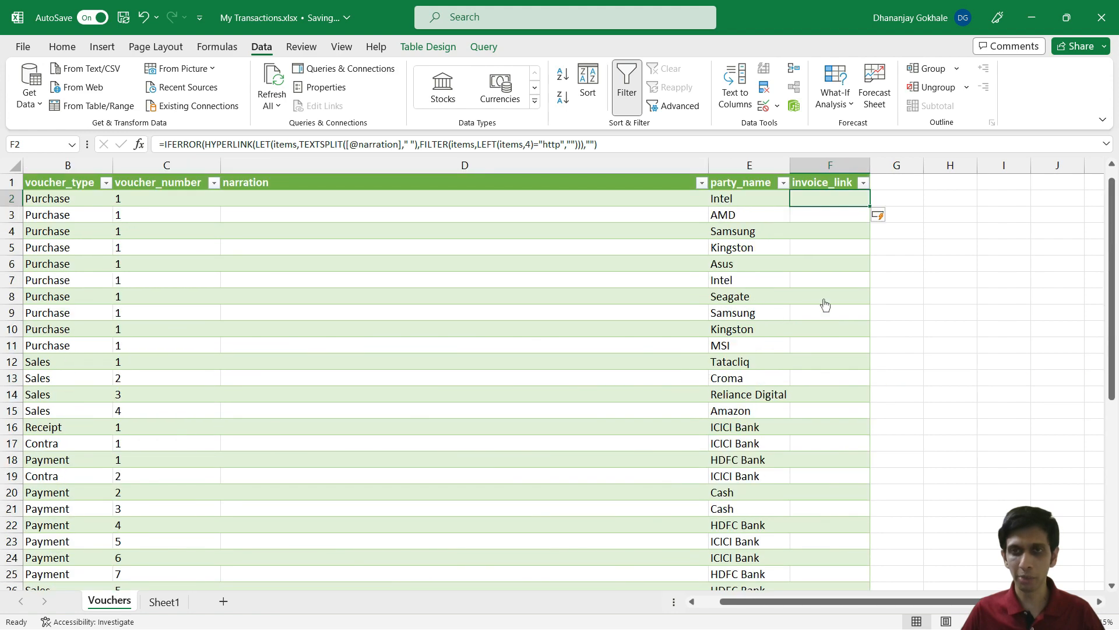
{"action": "key", "text": "F2"}
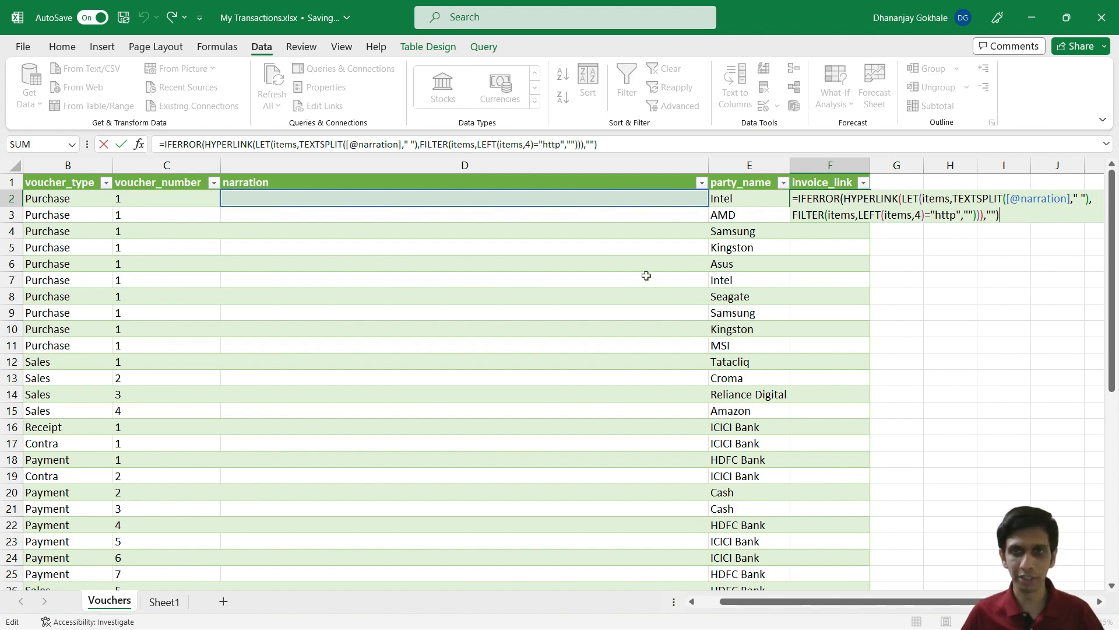
{"action": "key", "text": "ctrl+Return"}
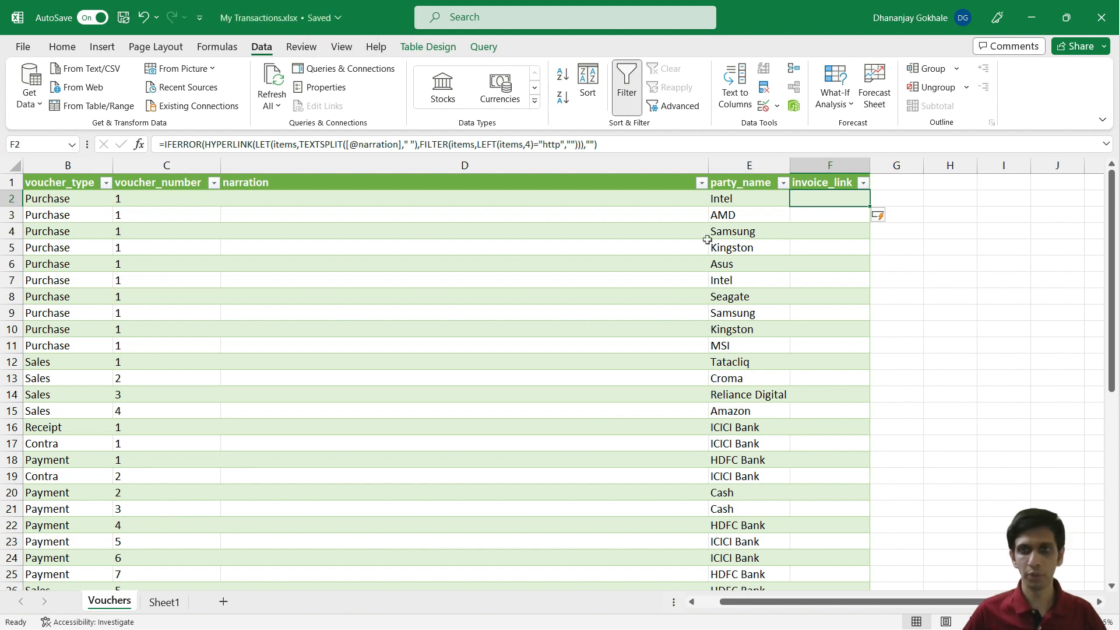
Step: Close the desktop workbook and open My Transactions.xlsx from OneDrive in Excel for the web
{"action": "left_click", "coordinate": [1107, 10]}
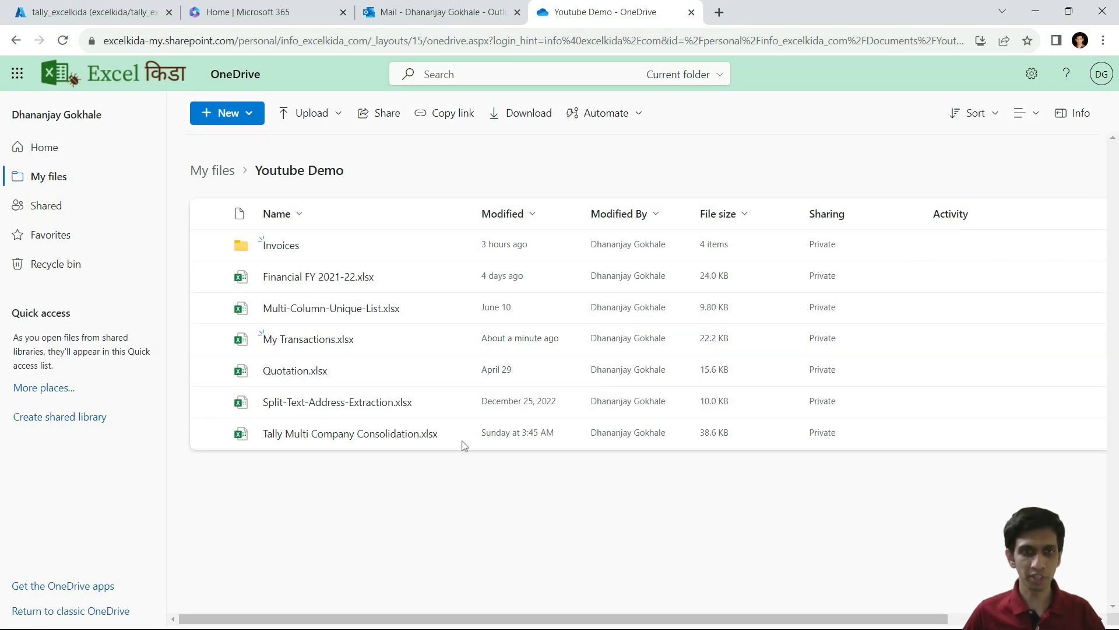
{"action": "mouse_move", "coordinate": [455, 345]}
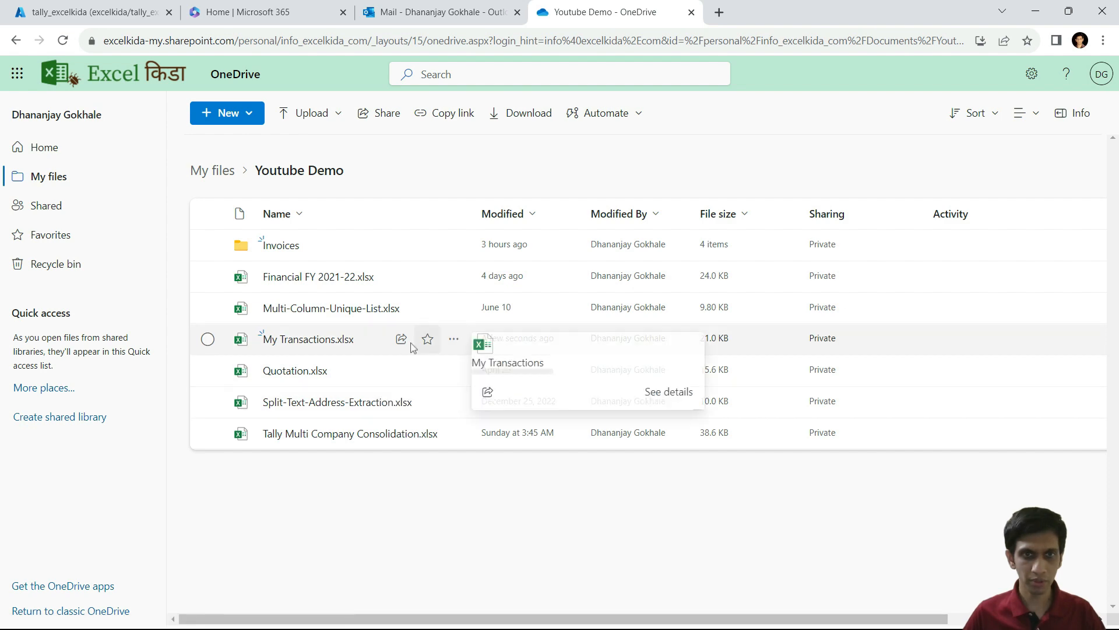
{"action": "left_click", "coordinate": [300, 340]}
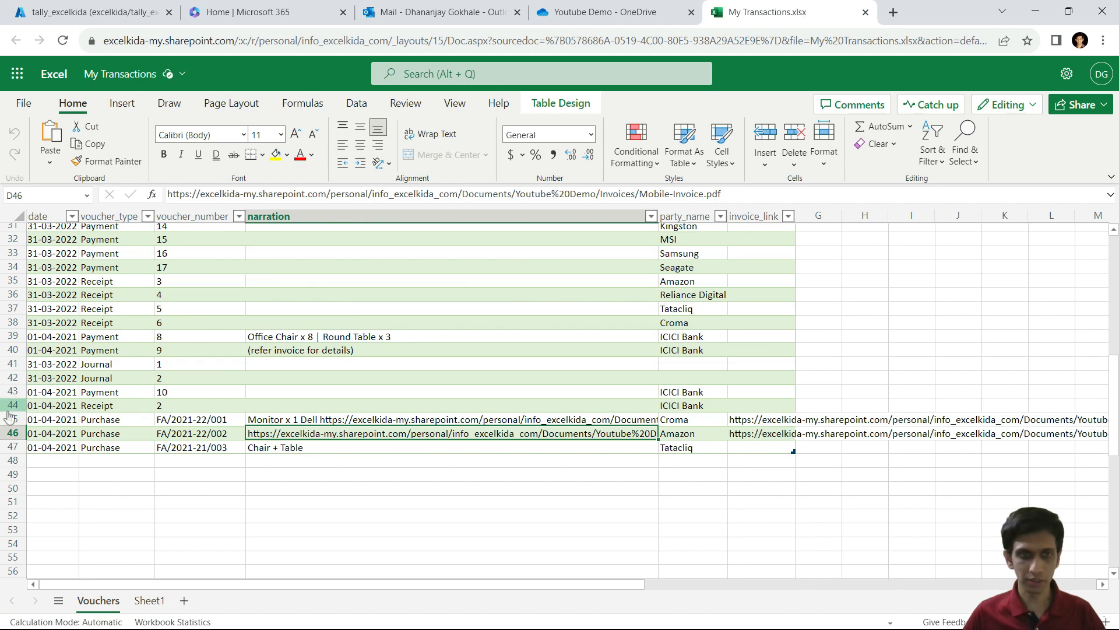
Step: Open the Dell monitor invoice PDF from the row 45 link, then return to the workbook
{"action": "left_click", "coordinate": [186, 420]}
{"action": "left_click", "coordinate": [762, 420]}
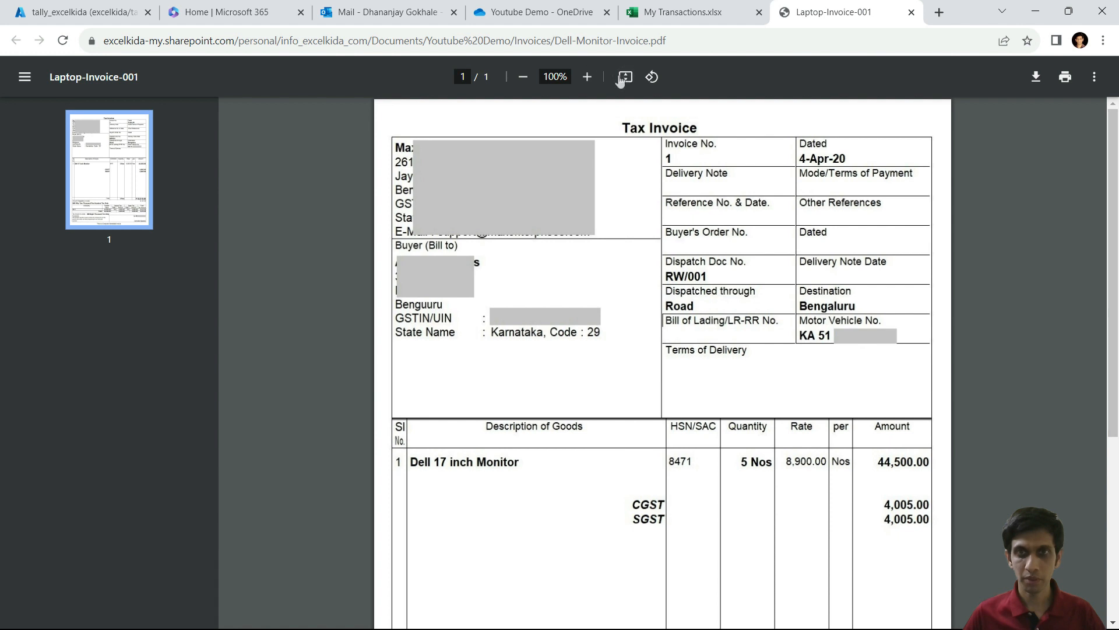
{"action": "left_click", "coordinate": [682, 12]}
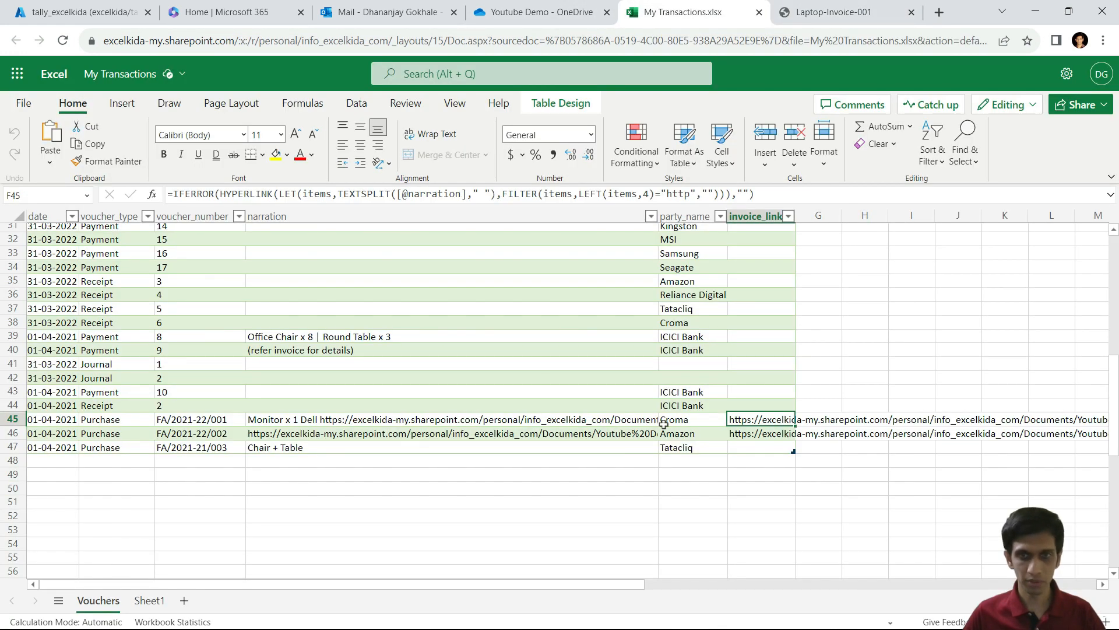
{"action": "left_click", "coordinate": [181, 421]}
{"action": "left_click", "coordinate": [842, 10]}
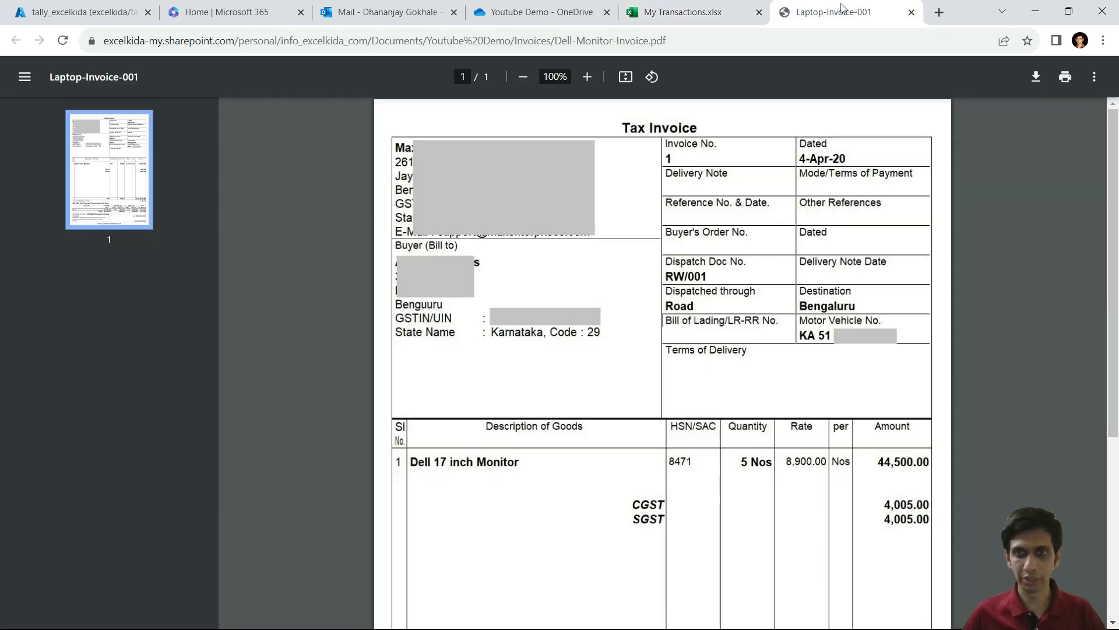
{"action": "left_click", "coordinate": [714, 10]}
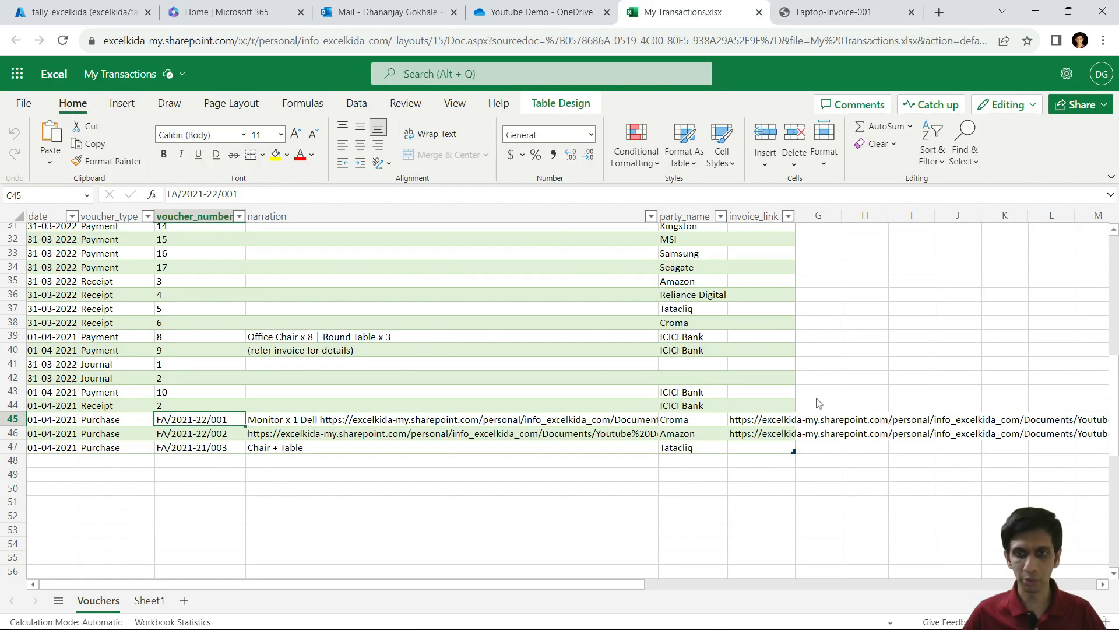
Step: Open the Amazon Mobile-Invoice PDF from the row 46 link and return to My Transactions
{"action": "left_click", "coordinate": [746, 435]}
{"action": "scroll", "coordinate": [725, 276], "scroll_direction": "down", "scroll_amount": 1}
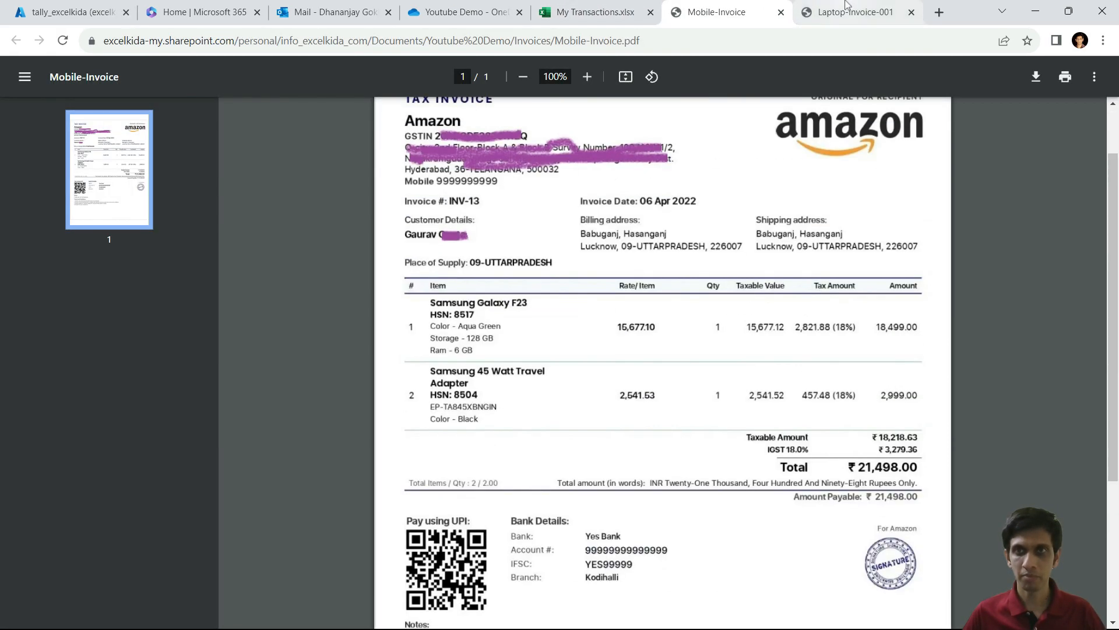
{"action": "left_click", "coordinate": [848, 10]}
{"action": "left_click", "coordinate": [722, 18]}
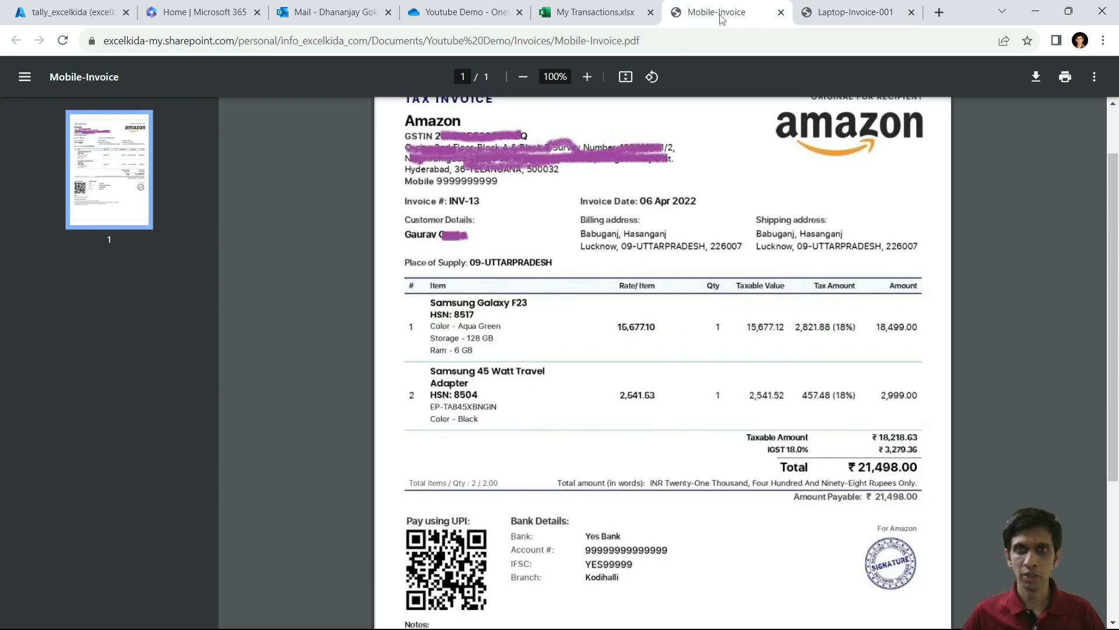
{"action": "left_click", "coordinate": [598, 21]}
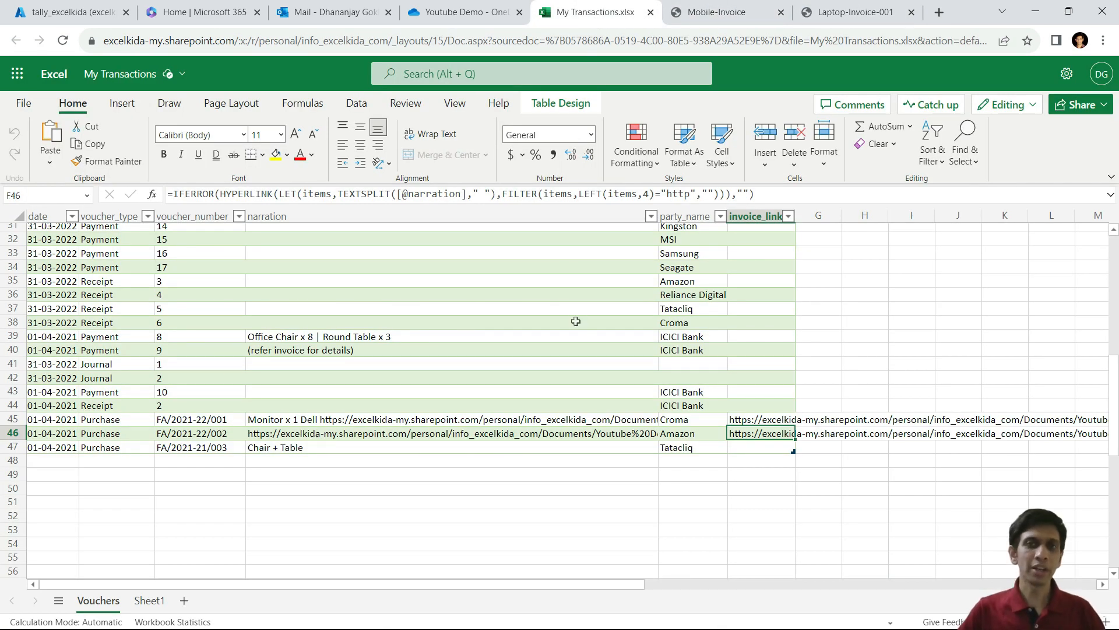